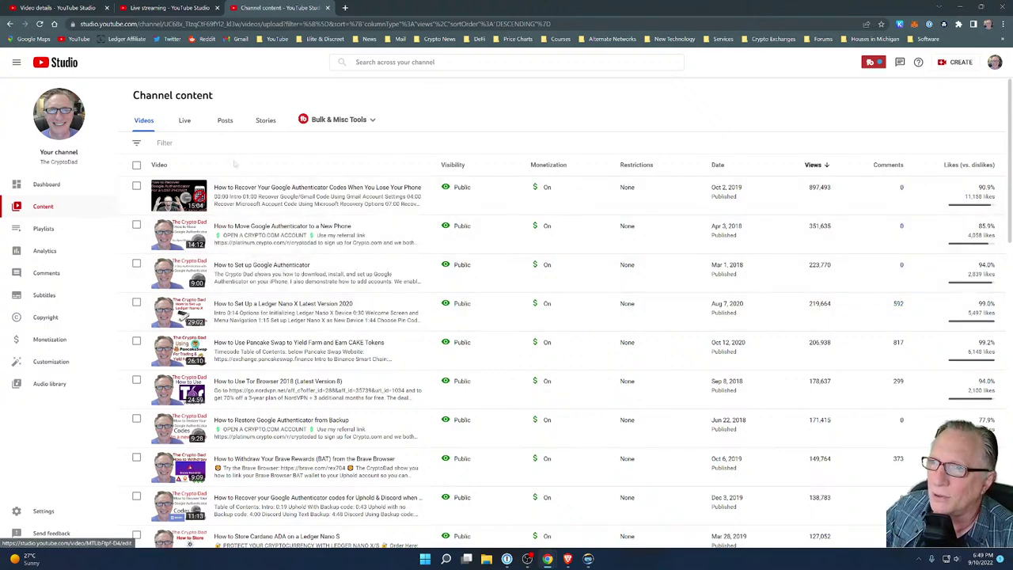
Check the live stream's dashboard and video details, then switch to the Coinbase home page
{"action": "left_click", "coordinate": [167, 9]}
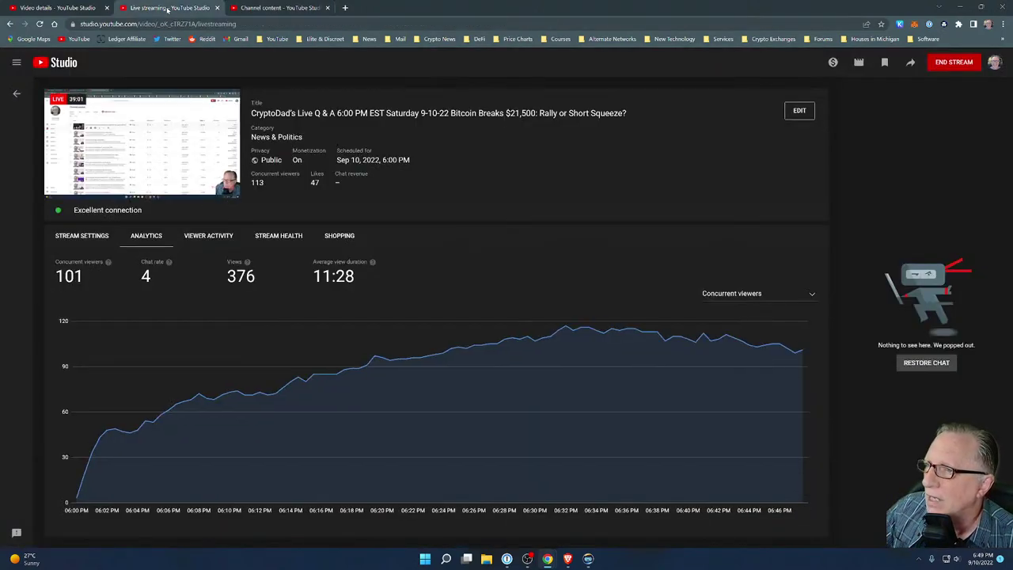
{"action": "left_click", "coordinate": [57, 8]}
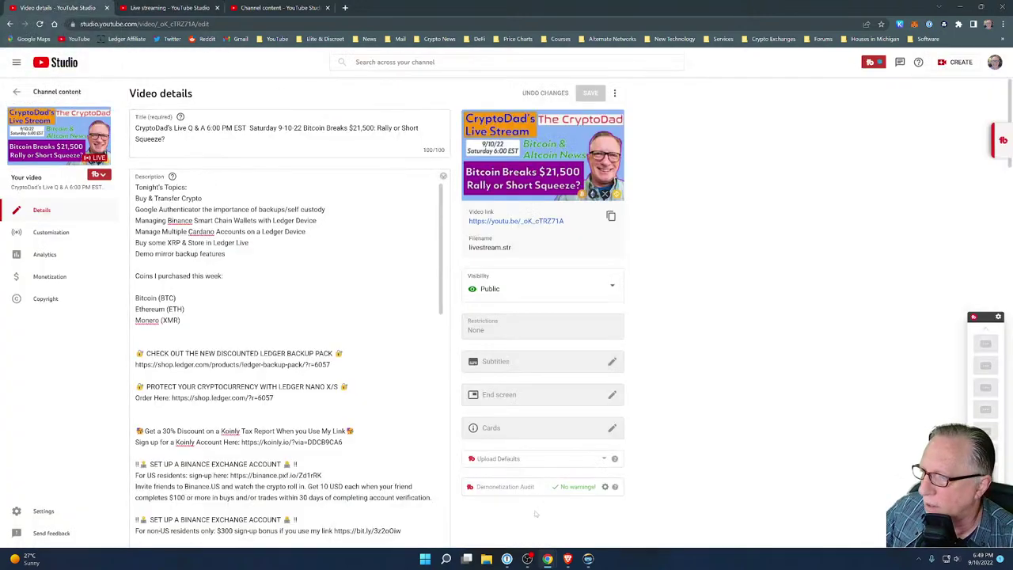
{"action": "left_click", "coordinate": [567, 558]}
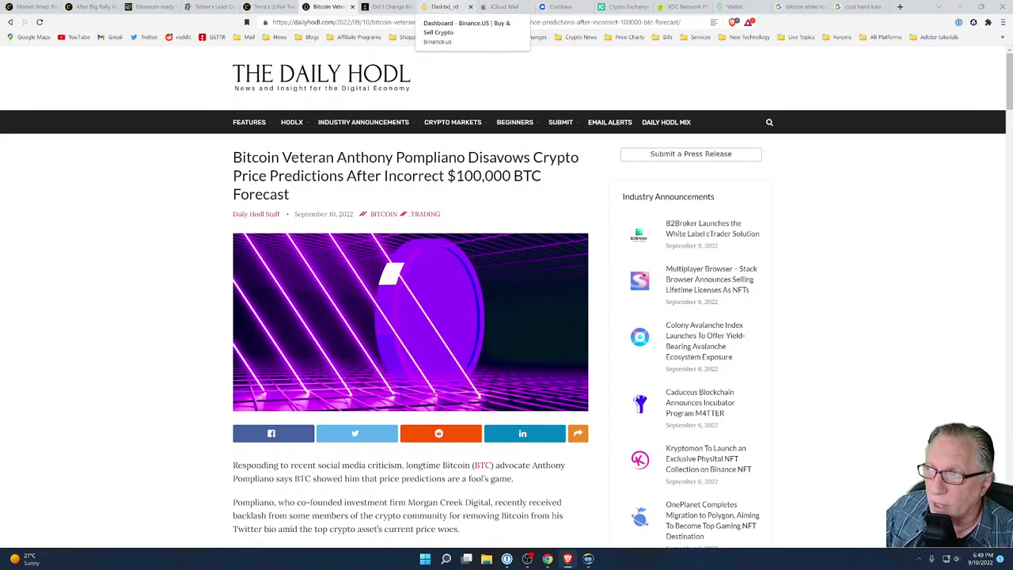
{"action": "left_click", "coordinate": [448, 8]}
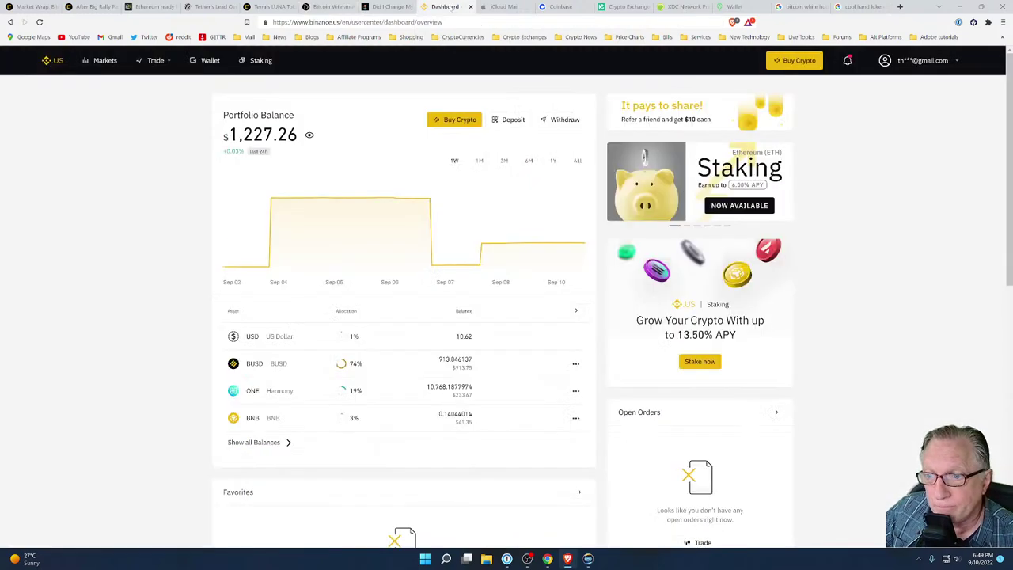
{"action": "left_click", "coordinate": [558, 7]}
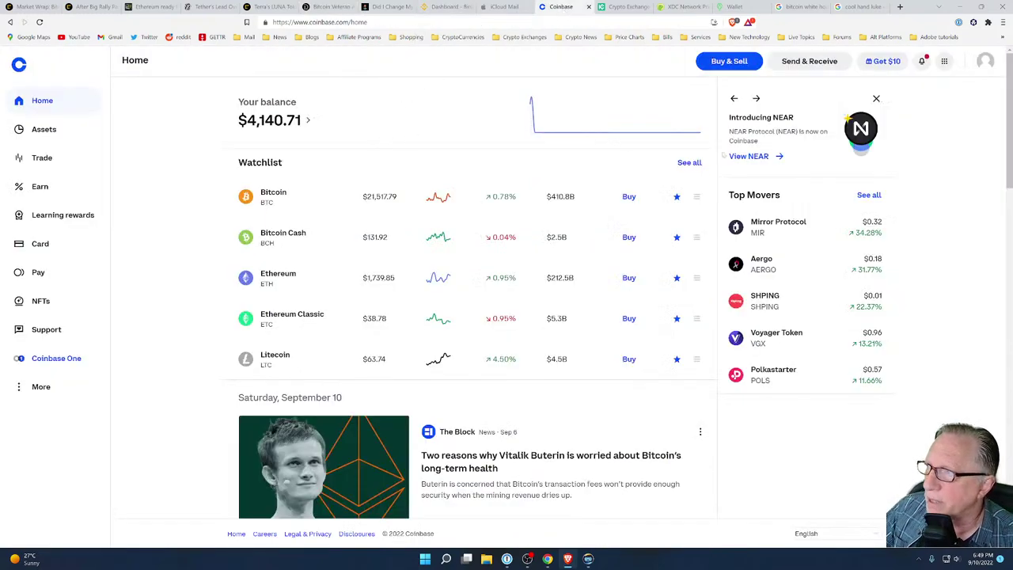
Search Coinbase's buy asset list for 'xrp', find no results, then return to Binance.US
{"action": "left_click", "coordinate": [734, 62]}
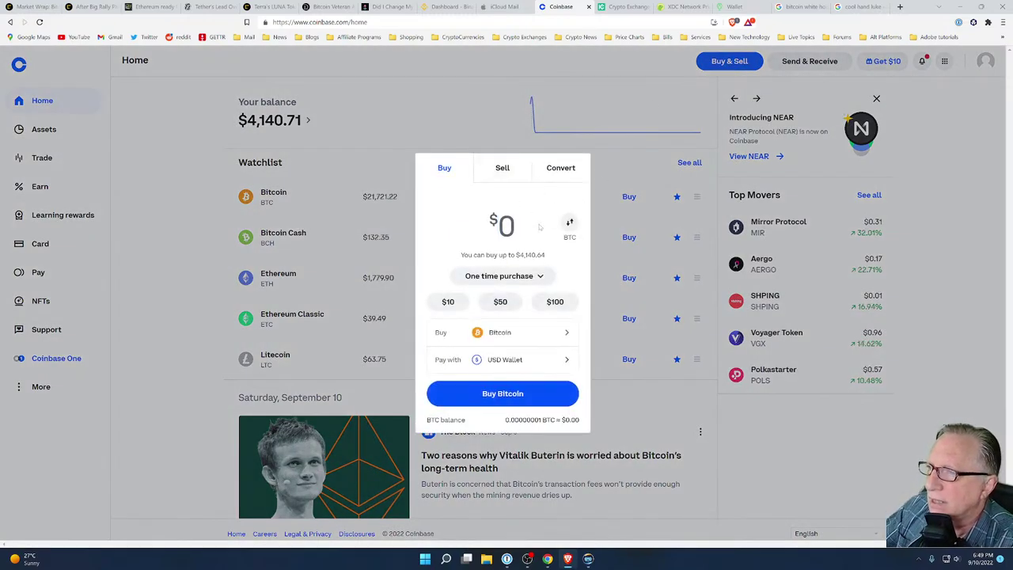
{"action": "left_click", "coordinate": [498, 334]}
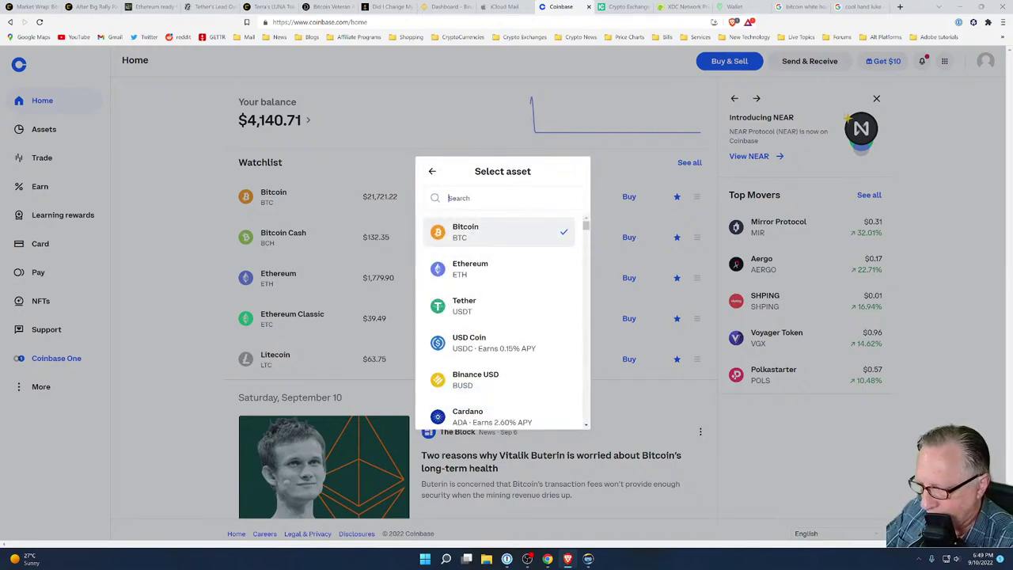
{"action": "type", "text": "xrp"}
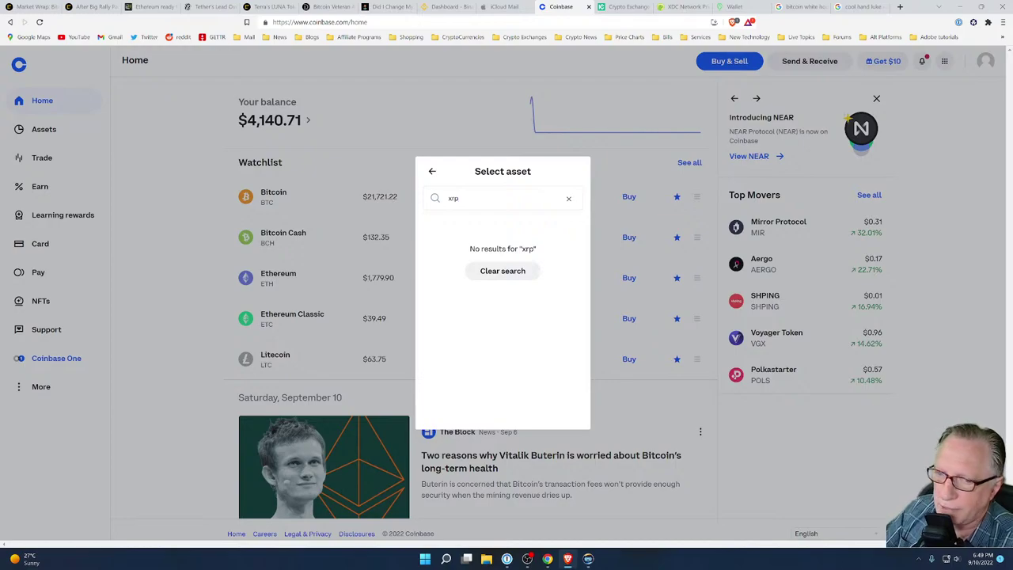
{"action": "left_click", "coordinate": [569, 200]}
{"action": "left_click", "coordinate": [432, 171]}
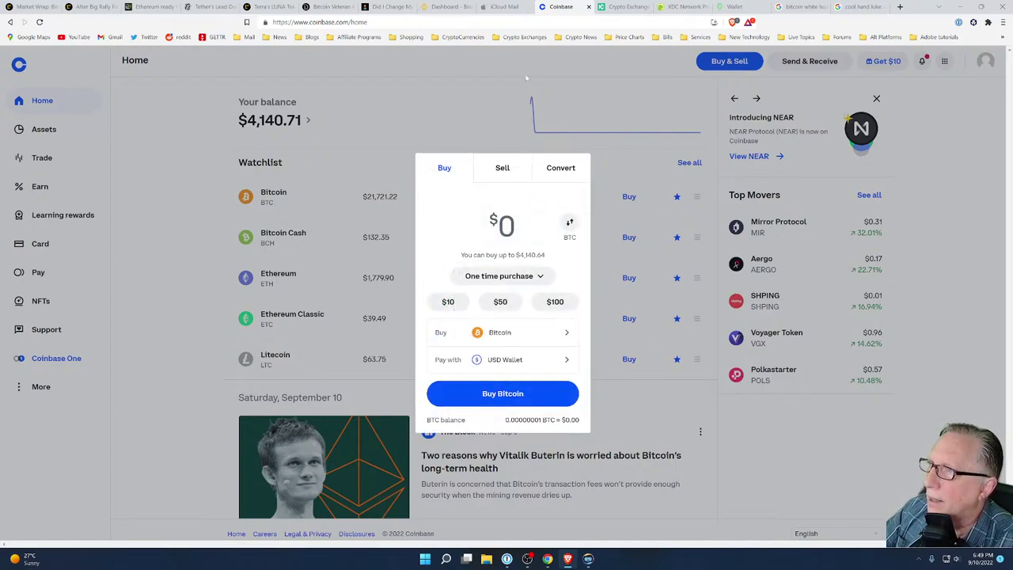
{"action": "left_click", "coordinate": [445, 7]}
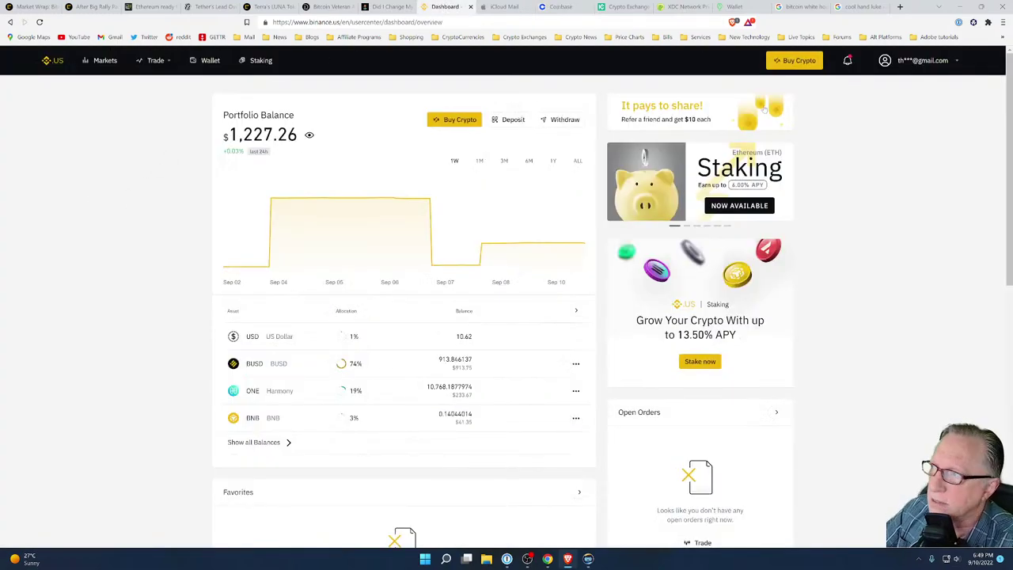
Search Binance.US's Buy Crypto coin list for 'xrp', find nothing, then go to KuCoin's Asset Overview
{"action": "left_click", "coordinate": [796, 61]}
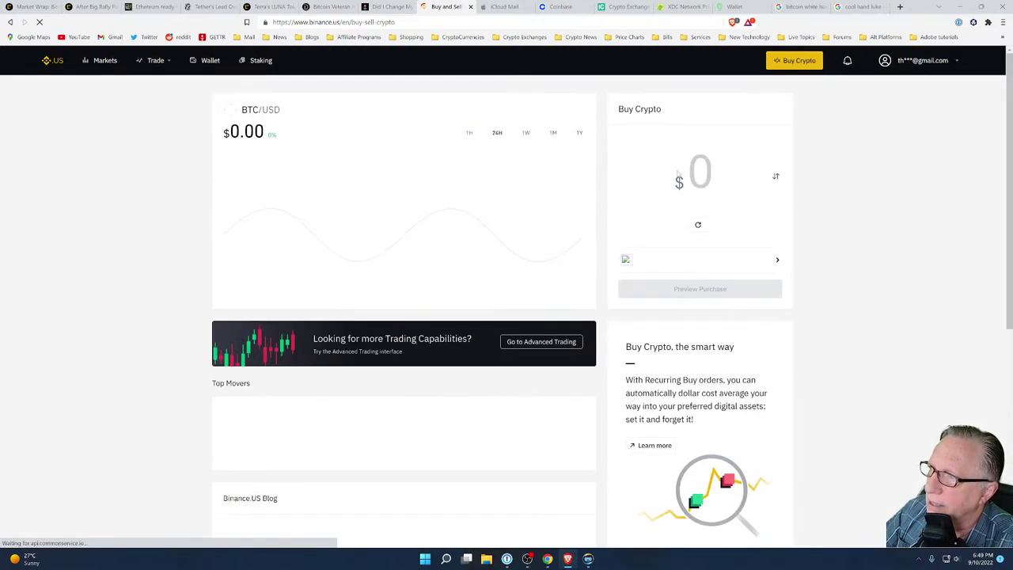
{"action": "left_click", "coordinate": [657, 231]}
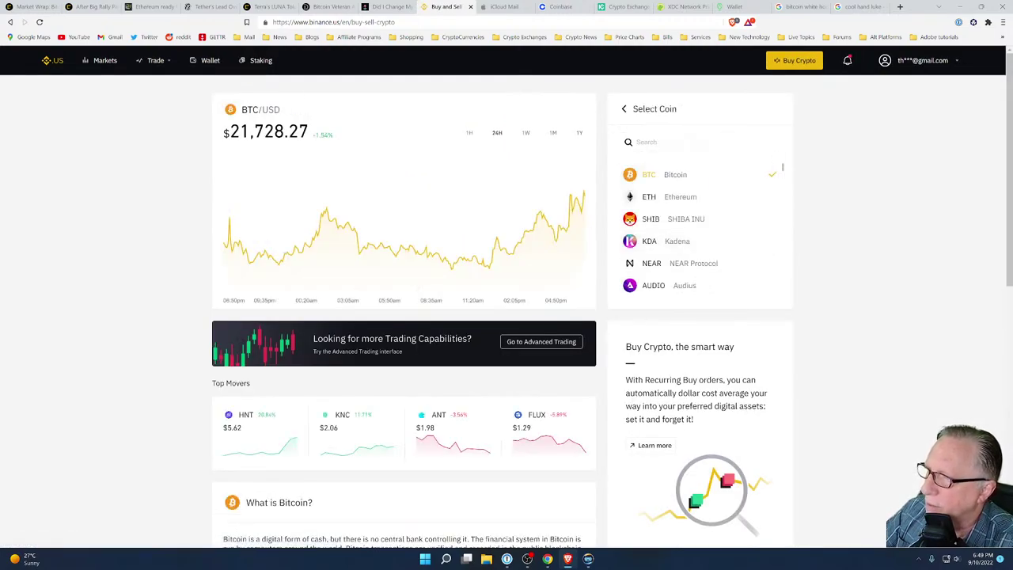
{"action": "type", "text": "xrp"}
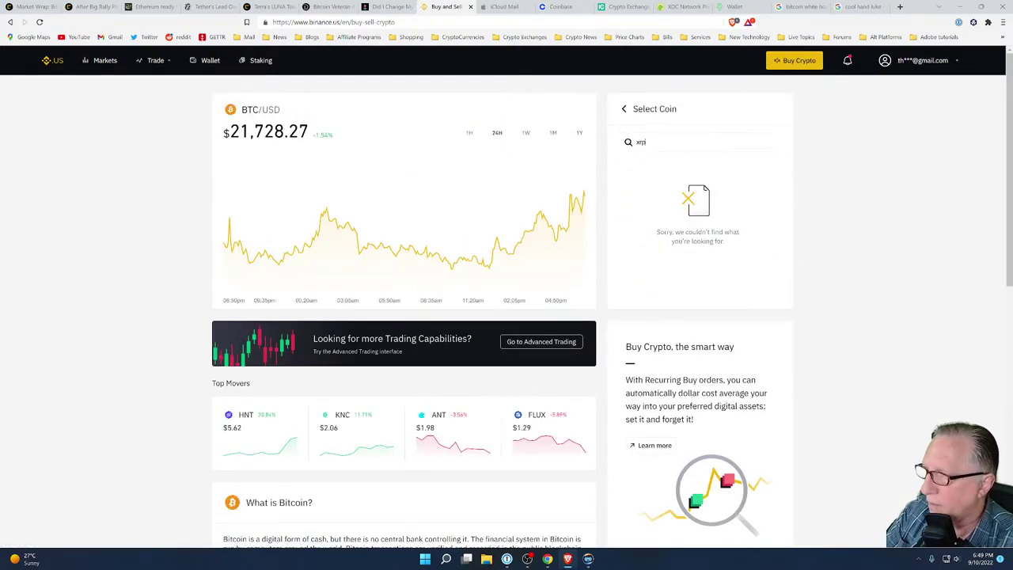
{"action": "key", "text": "ctrl+a"}
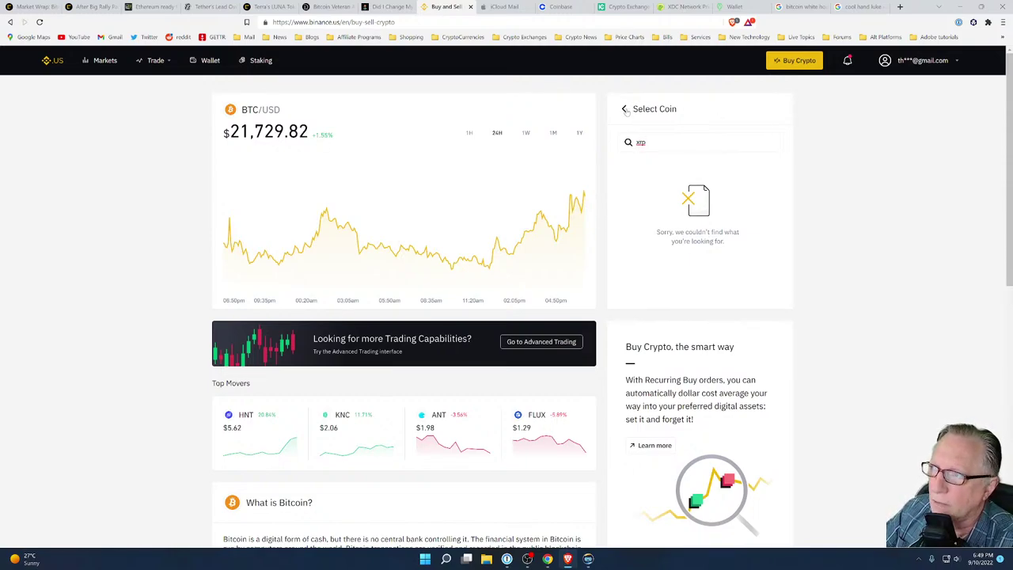
{"action": "left_click", "coordinate": [624, 109]}
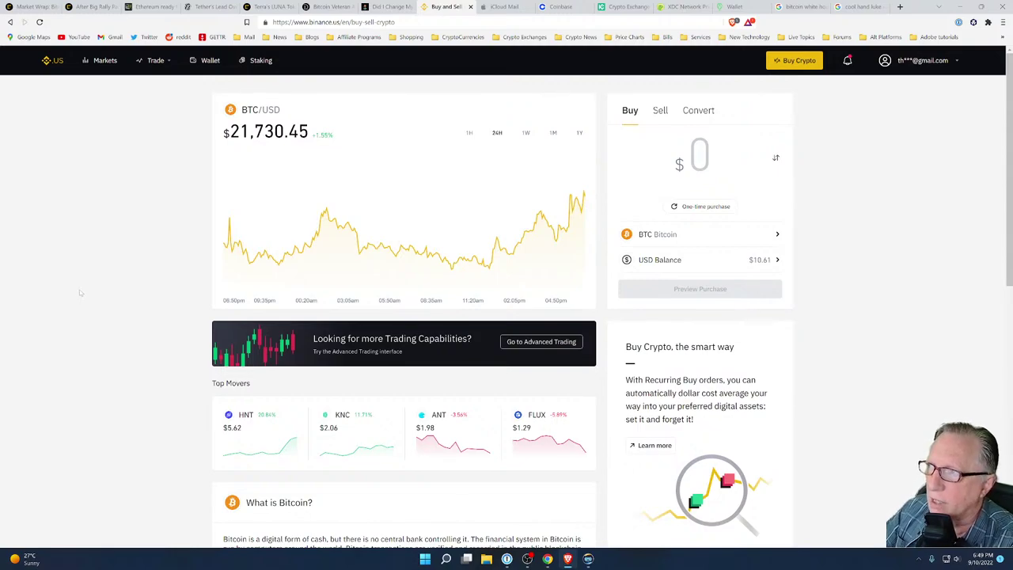
{"action": "left_click", "coordinate": [623, 6]}
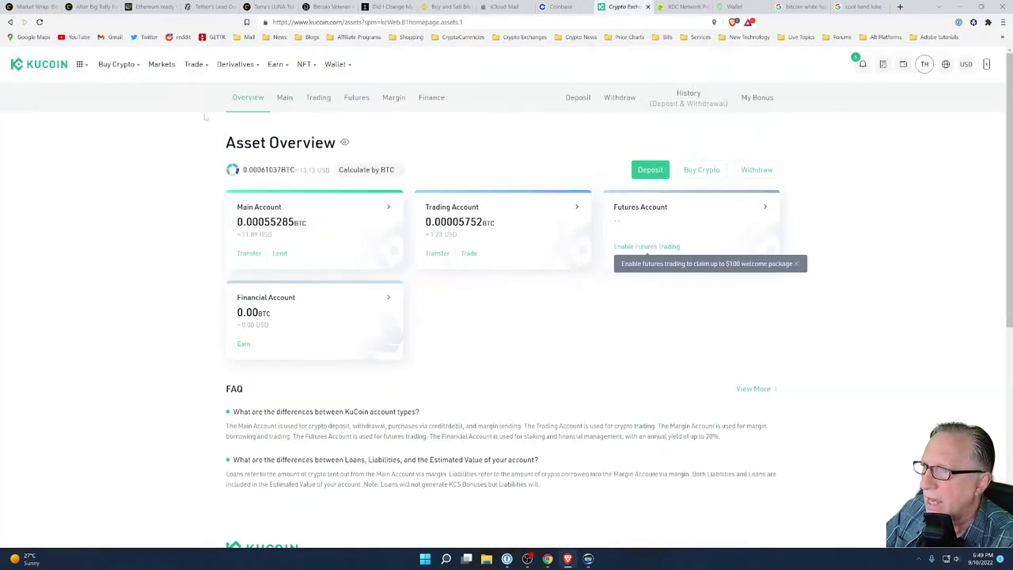
Search KuCoin's Main Account holdings for 'xrp'
{"action": "left_click", "coordinate": [387, 208]}
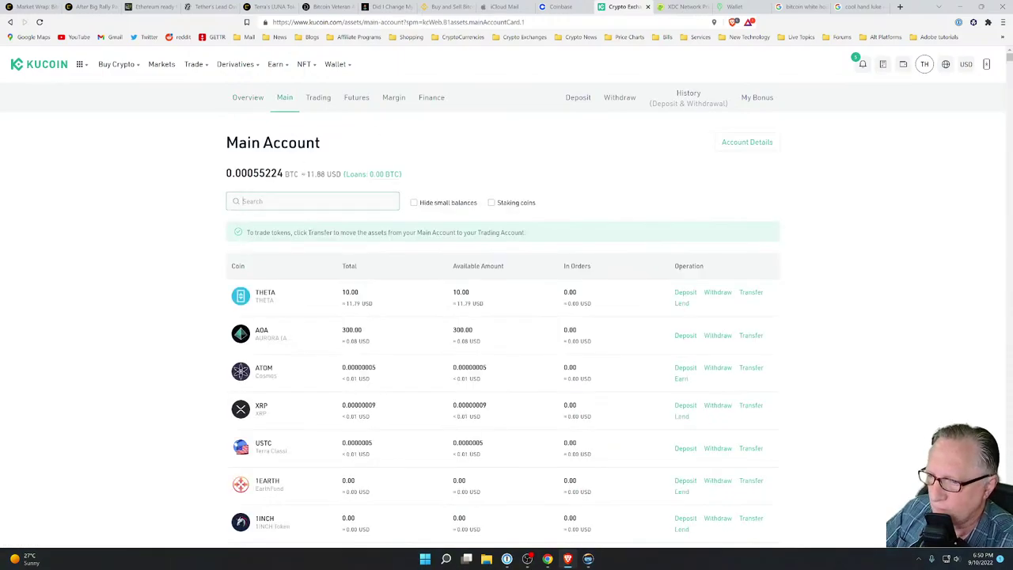
{"action": "type", "text": "xrp"}
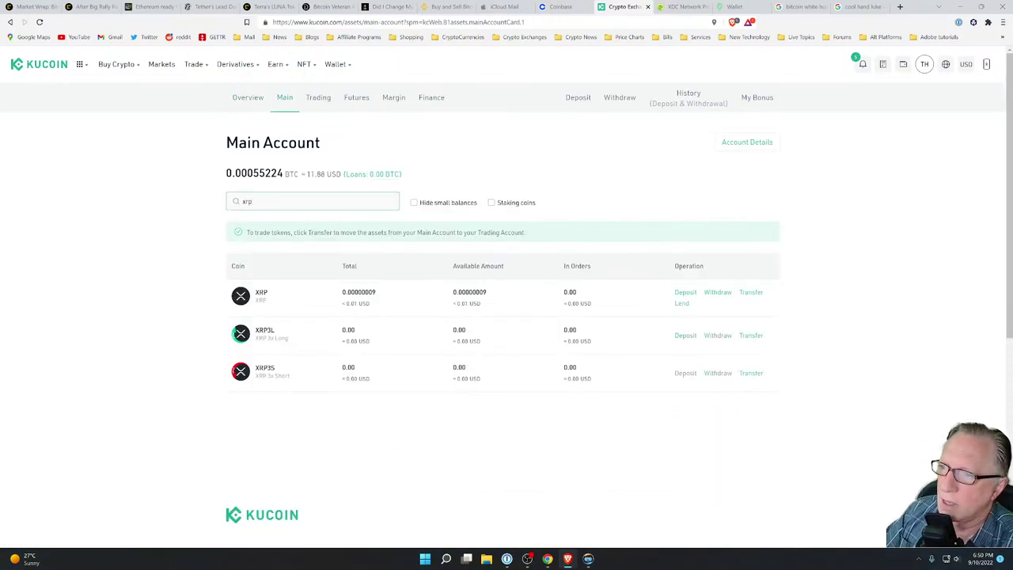
{"action": "left_click", "coordinate": [178, 265]}
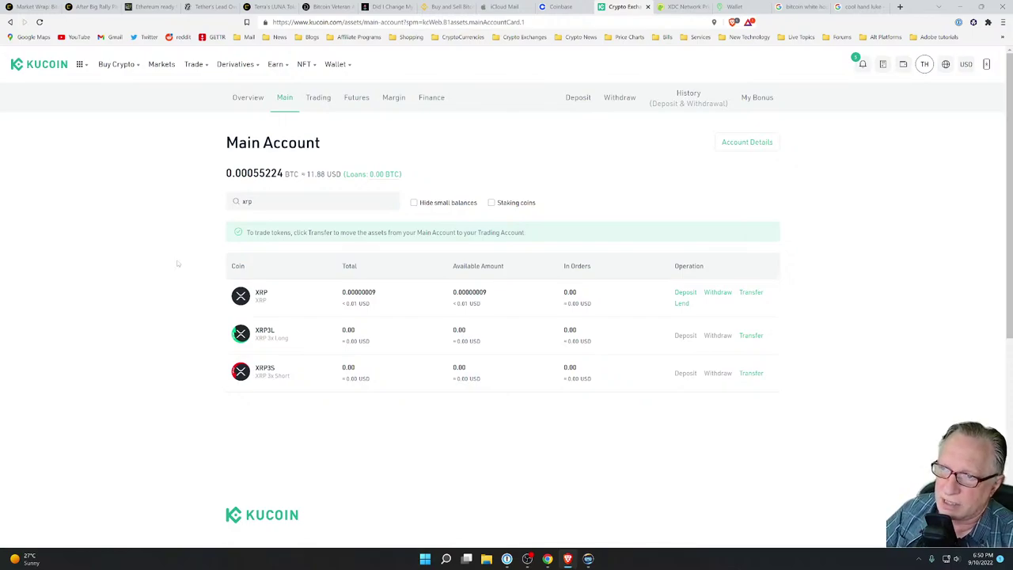
Bring up Fast Trade for buying USDT with USD and review its payment methods
{"action": "mouse_move", "coordinate": [119, 65]}
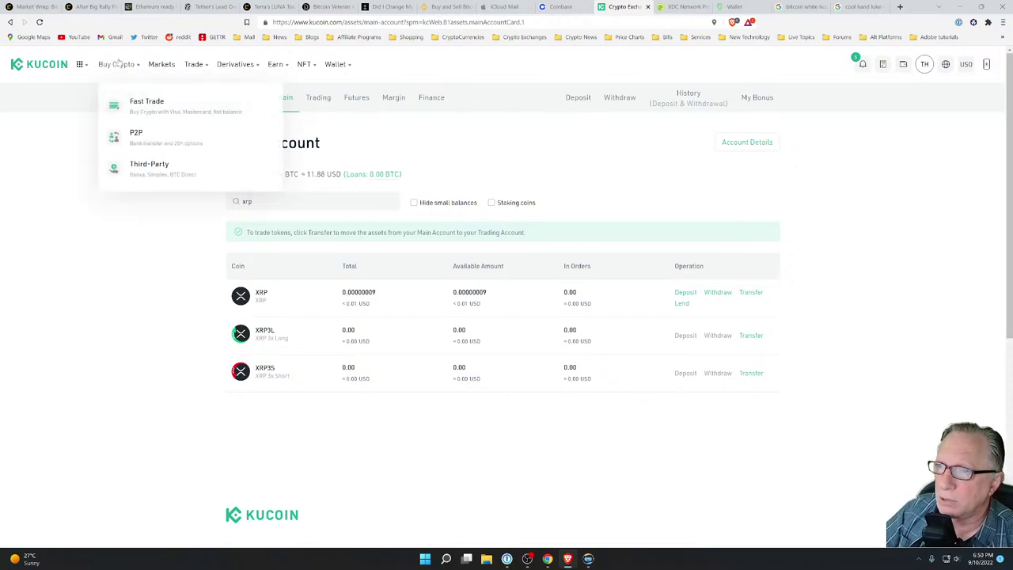
{"action": "left_click", "coordinate": [142, 107]}
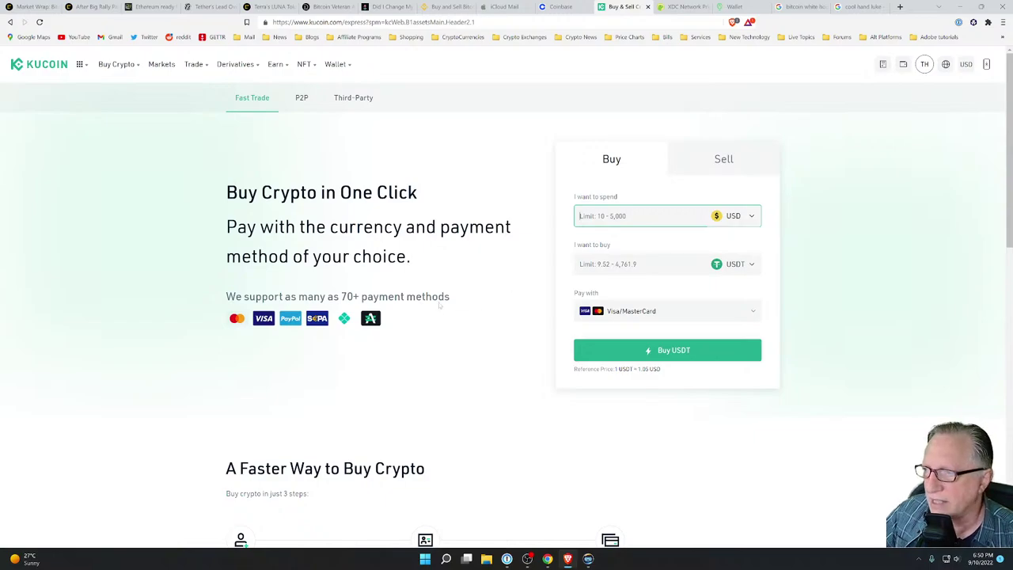
{"action": "left_click", "coordinate": [748, 312]}
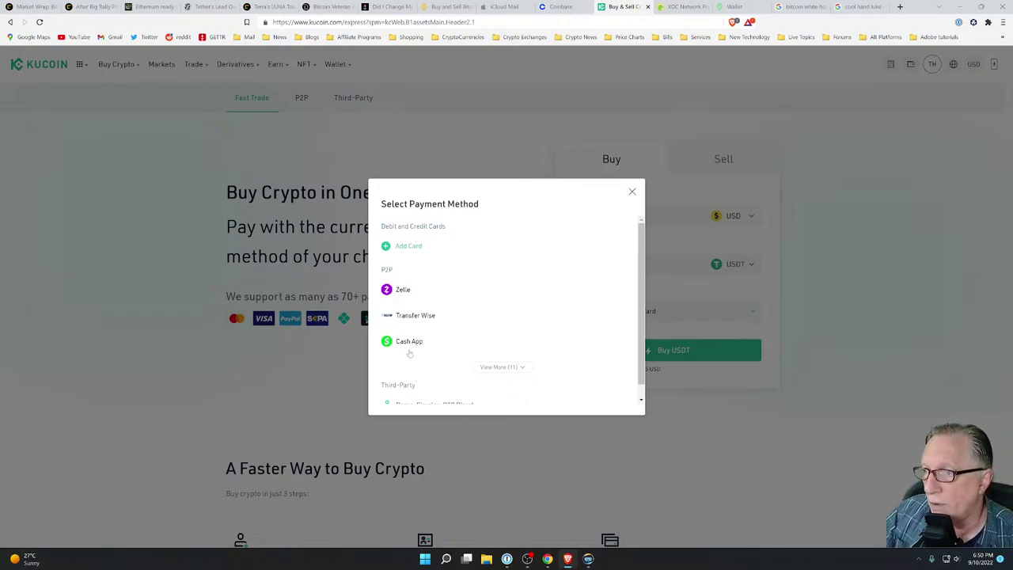
{"action": "mouse_move", "coordinate": [641, 274]}
{"action": "left_mouse_down"}
{"action": "mouse_move", "coordinate": [641, 288]}
{"action": "mouse_move", "coordinate": [641, 274]}
{"action": "left_mouse_up"}
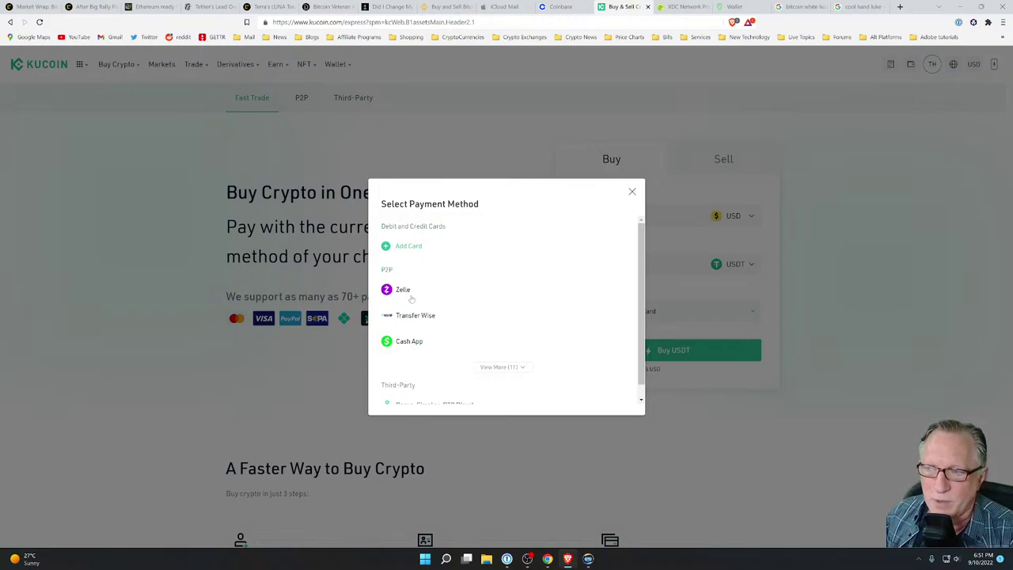
{"action": "left_click", "coordinate": [631, 193]}
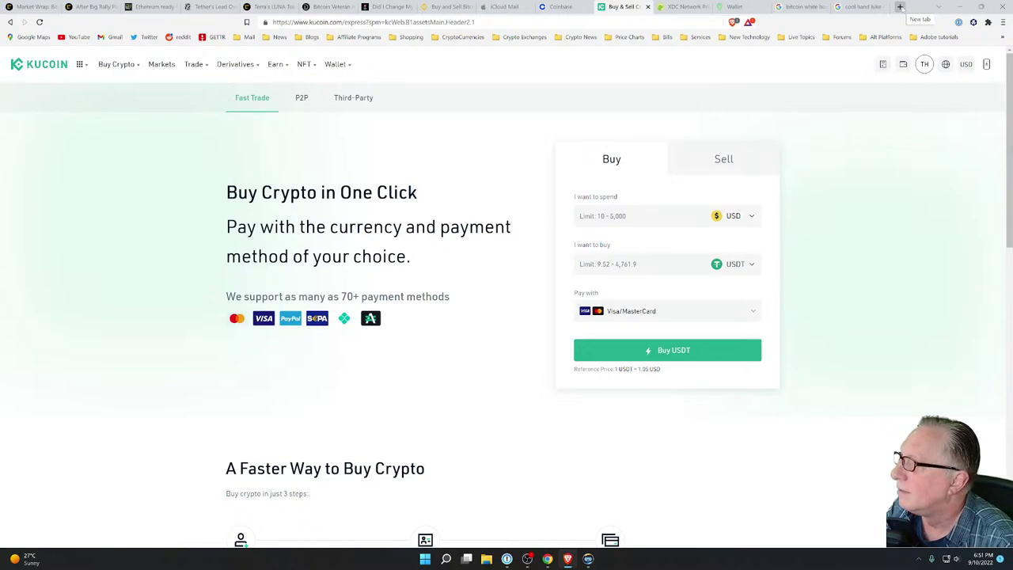
Open Kraken from the Crypto Exchanges bookmarks in a new tab and sign in with the saved login
{"action": "left_click", "coordinate": [900, 7]}
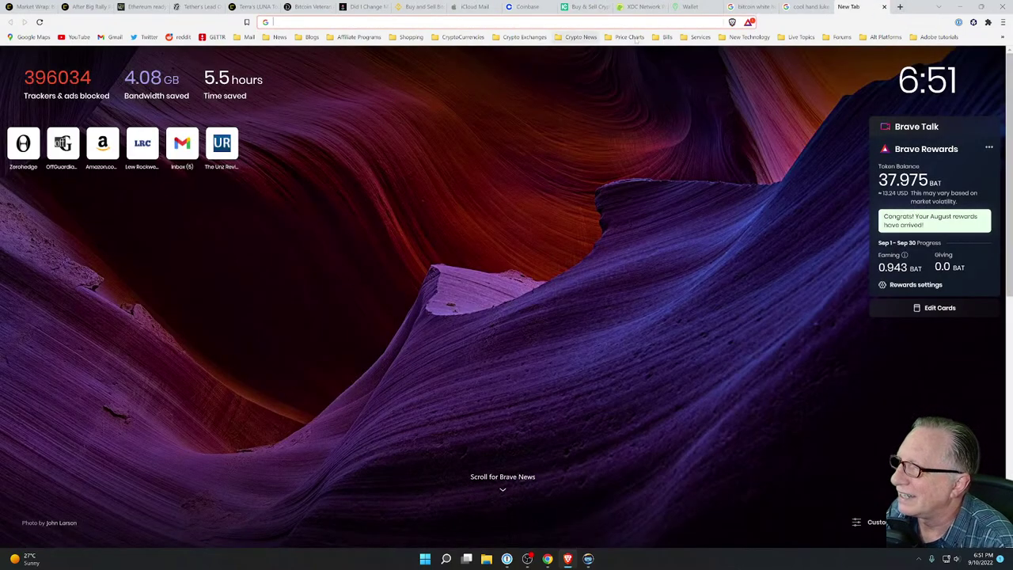
{"action": "left_click", "coordinate": [524, 37]}
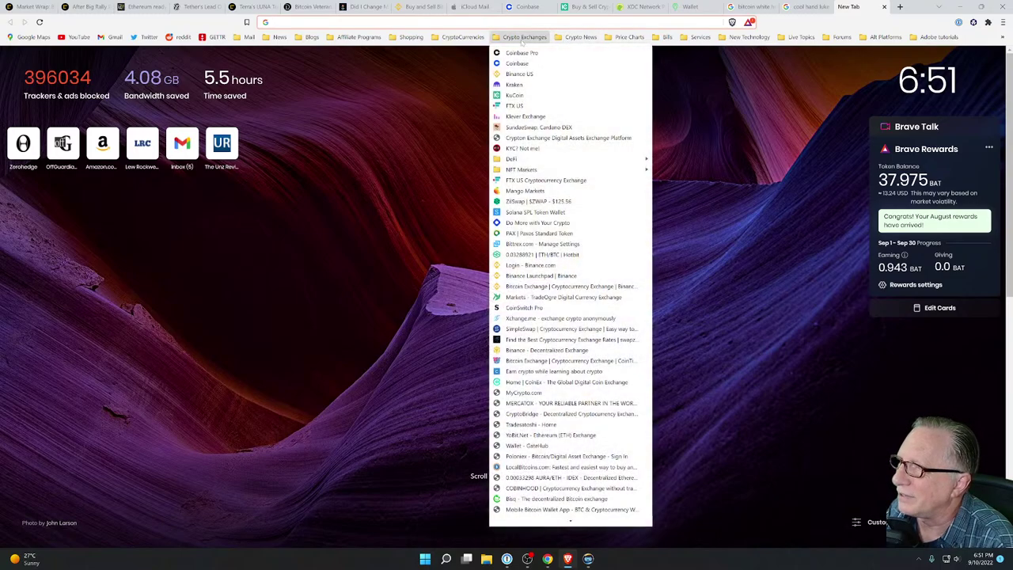
{"action": "left_click", "coordinate": [514, 84]}
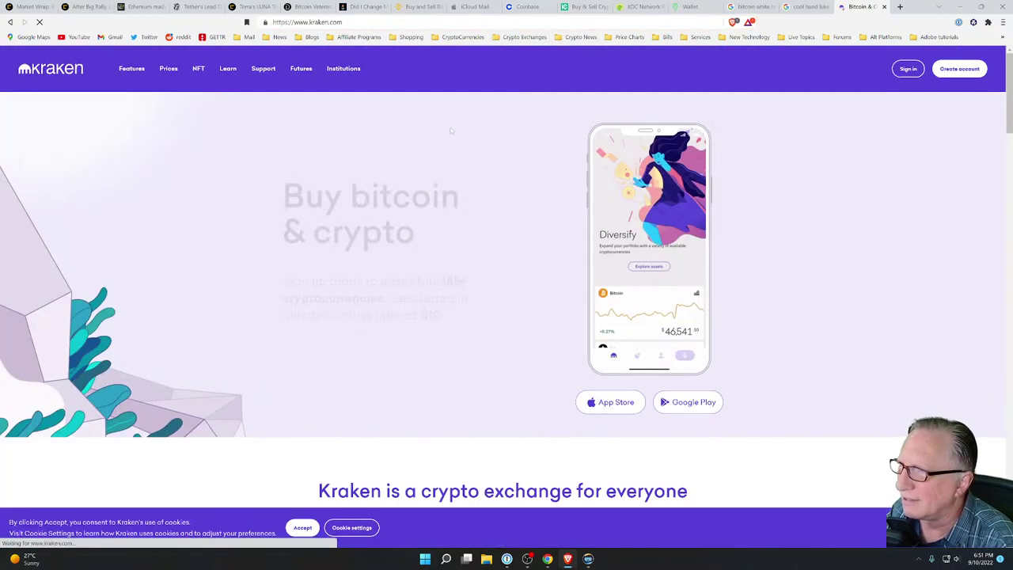
{"action": "left_click", "coordinate": [907, 70]}
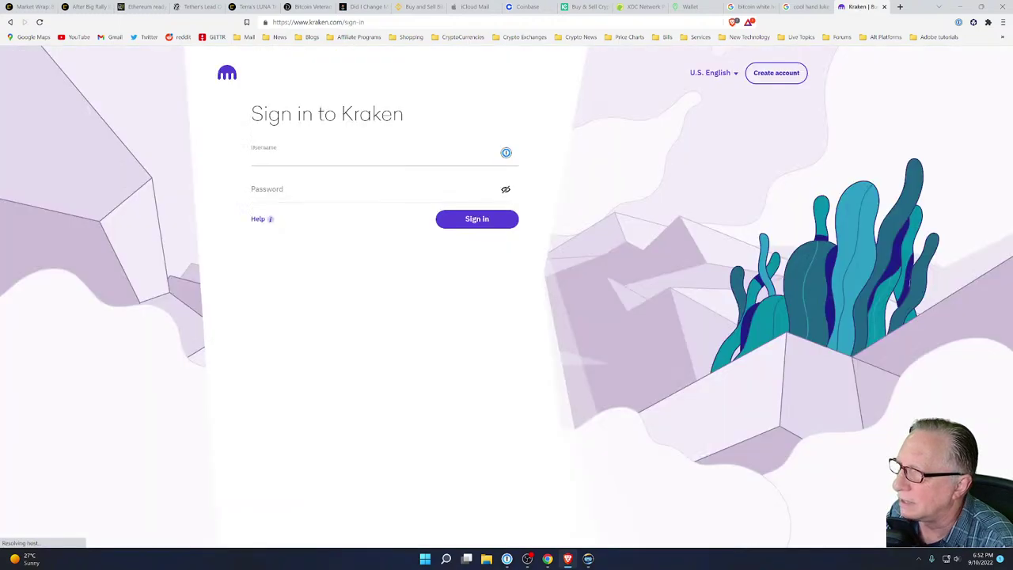
{"action": "left_click", "coordinate": [324, 158]}
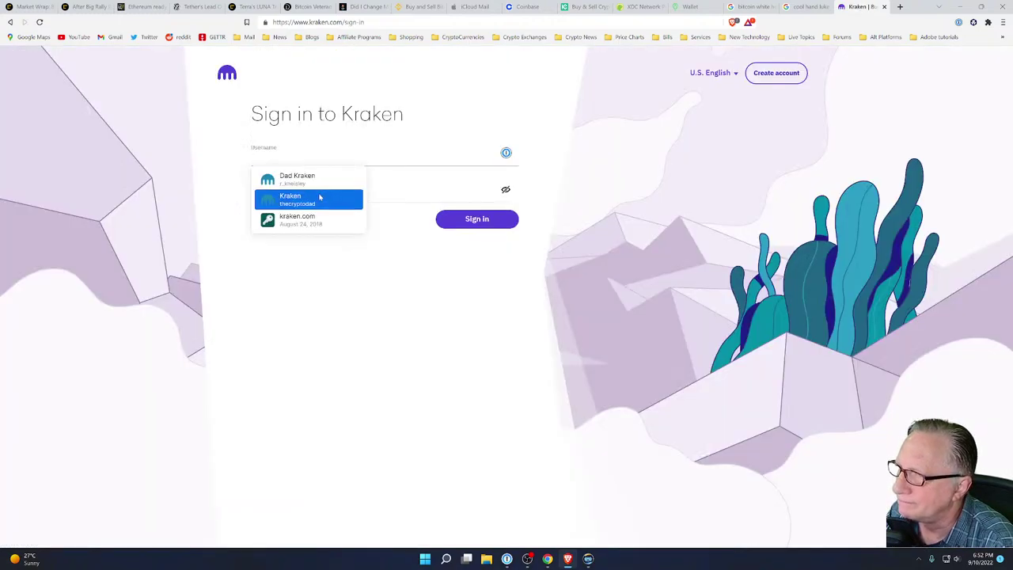
{"action": "left_click", "coordinate": [316, 199]}
{"action": "left_click", "coordinate": [477, 219]}
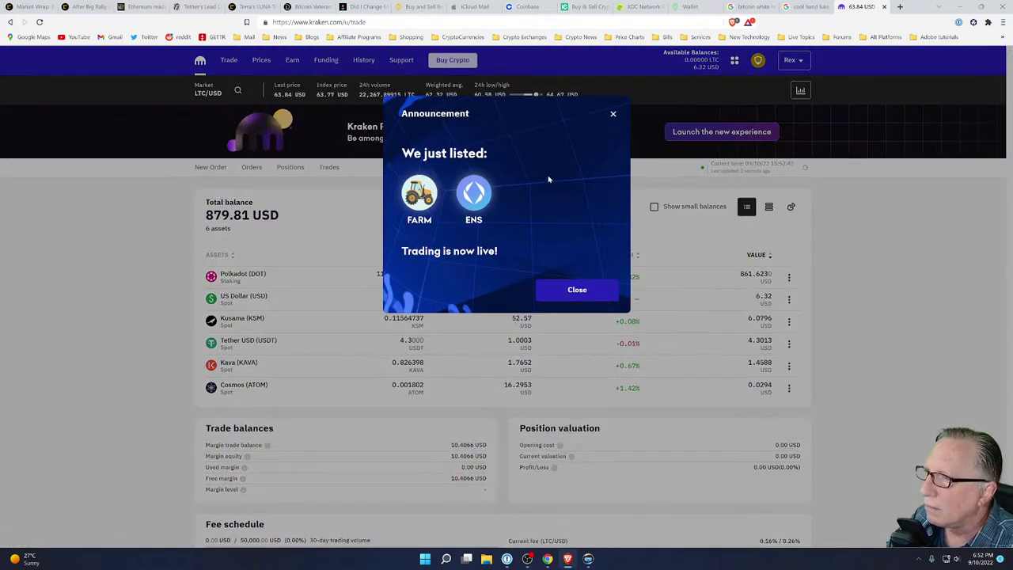
Dismiss Kraken's announcement, search Buy Crypto for 'xrp' with no results, then go to KuCoin
{"action": "left_click", "coordinate": [571, 292]}
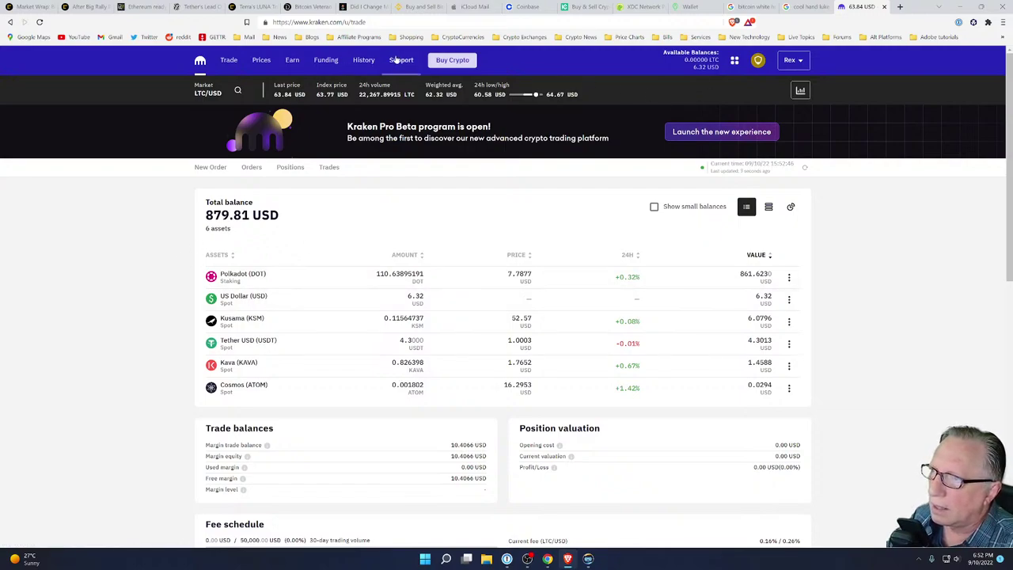
{"action": "left_click", "coordinate": [452, 60]}
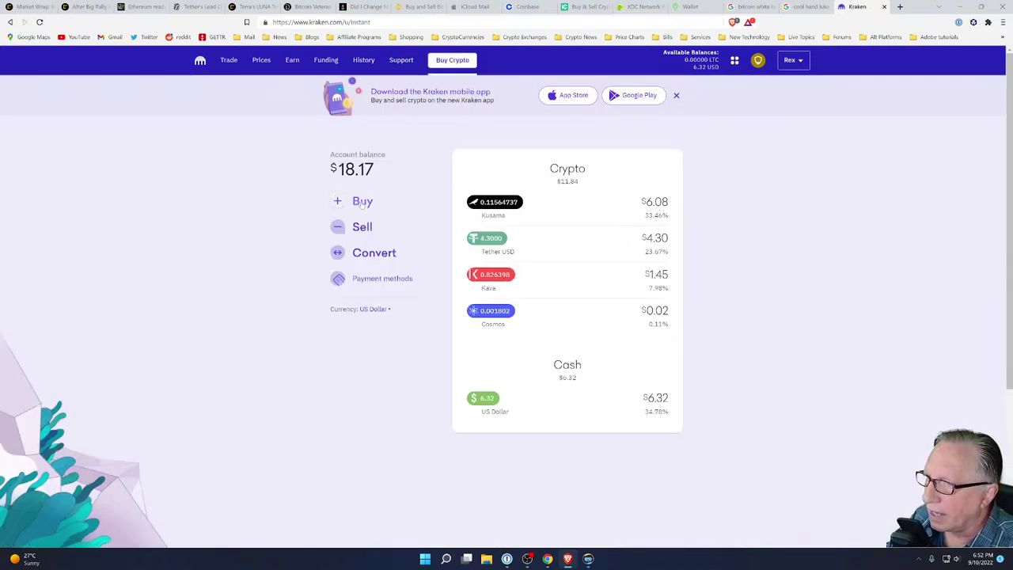
{"action": "left_click", "coordinate": [364, 202]}
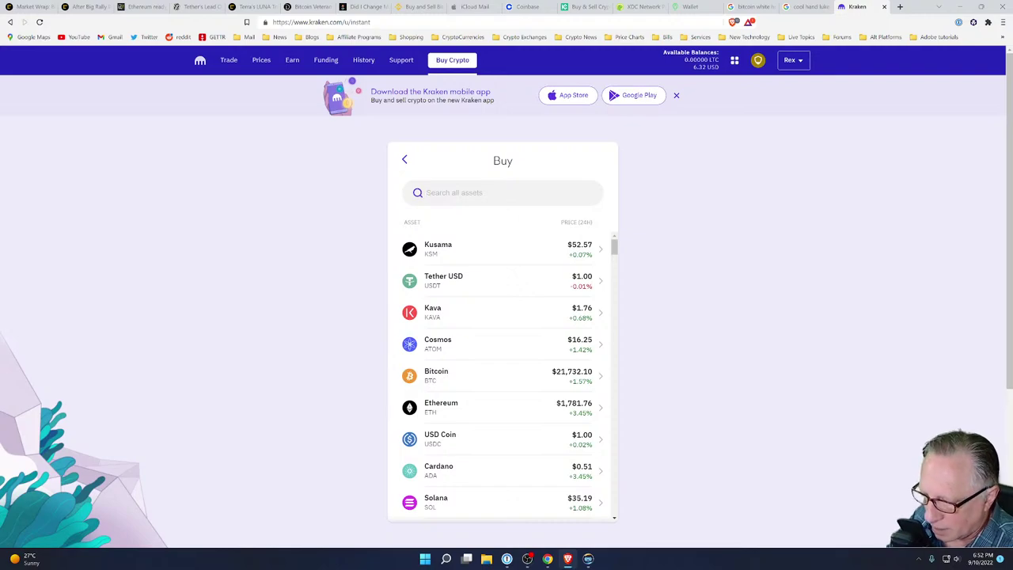
{"action": "type", "text": "xrp"}
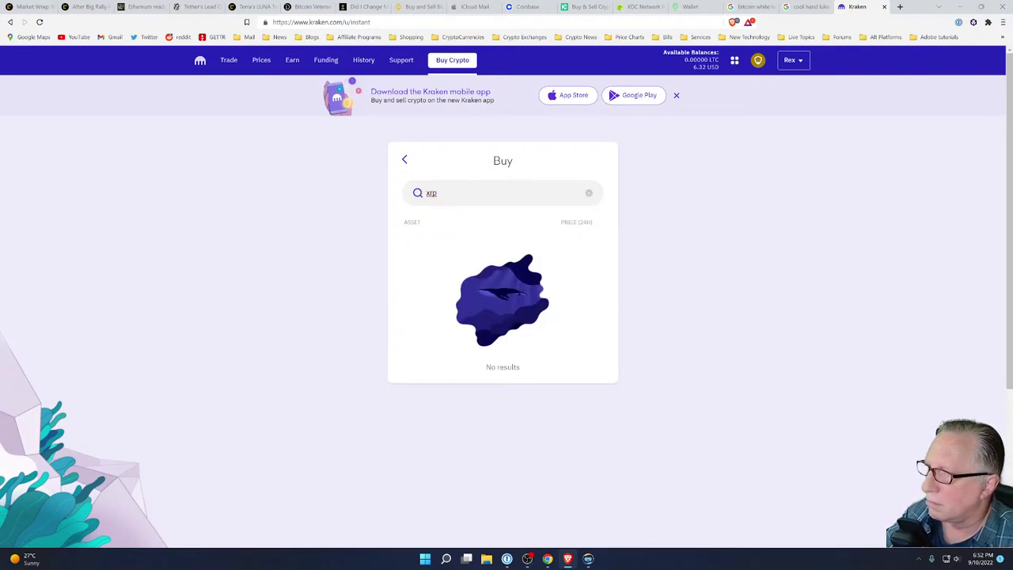
{"action": "key", "text": "BackSpace"}
{"action": "key", "text": "BackSpace"}
{"action": "key", "text": "BackSpace"}
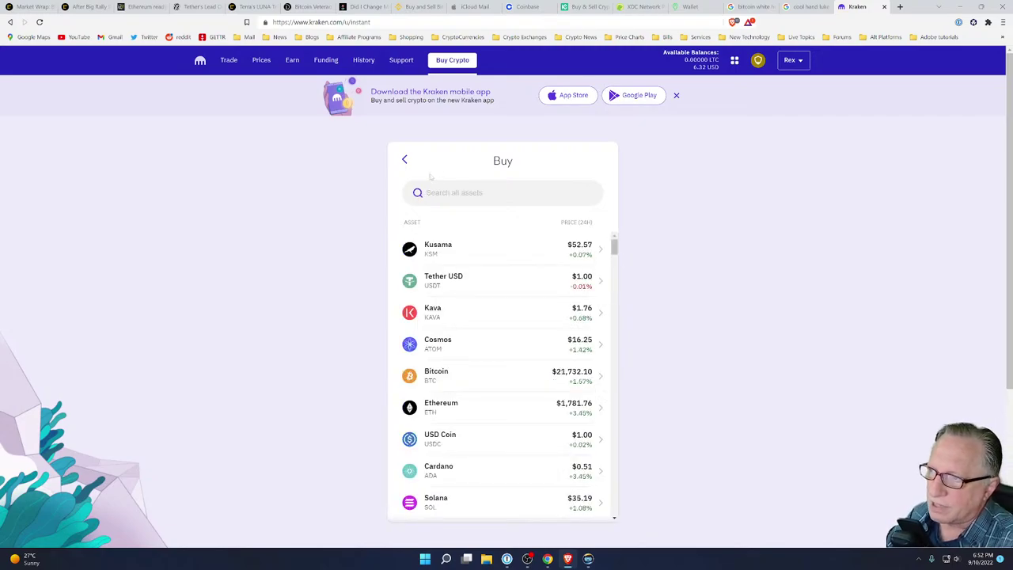
{"action": "left_click", "coordinate": [404, 160]}
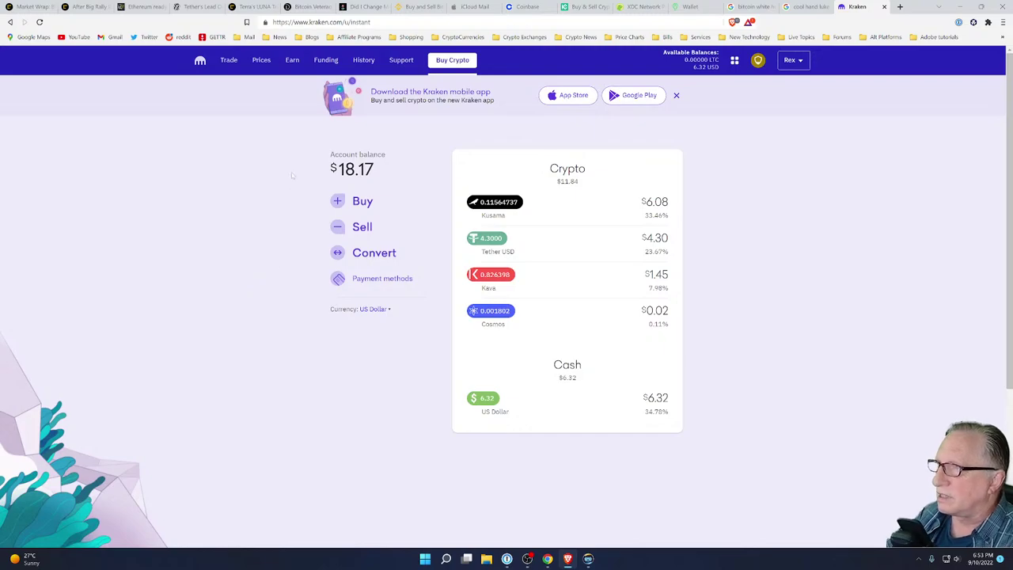
{"action": "left_click", "coordinate": [584, 6]}
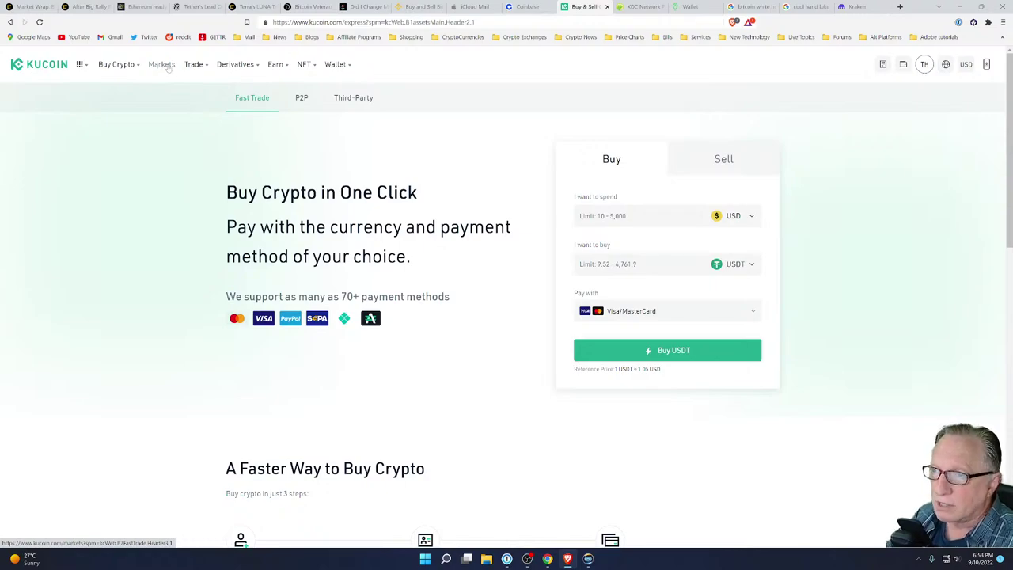
Open KuCoin Spot Trading, search the pair selector for 'XRP', then switch to Uphold
{"action": "mouse_move", "coordinate": [196, 68]}
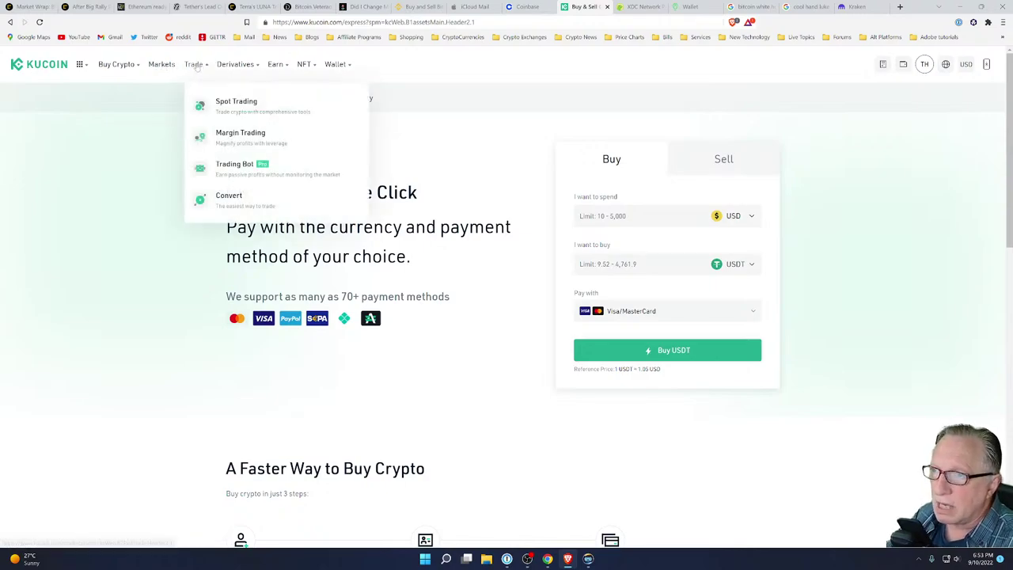
{"action": "left_click", "coordinate": [219, 107]}
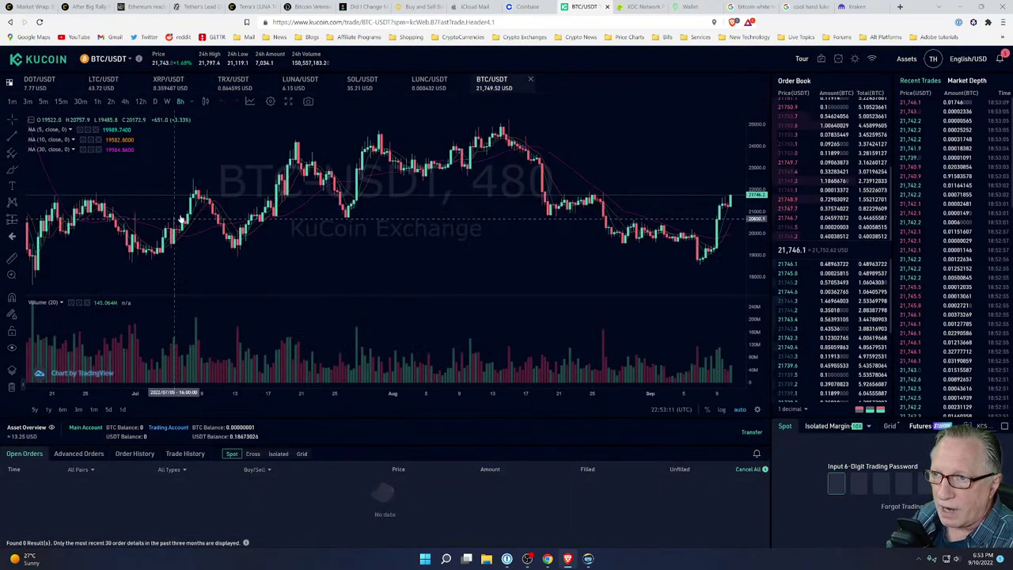
{"action": "mouse_move", "coordinate": [117, 61]}
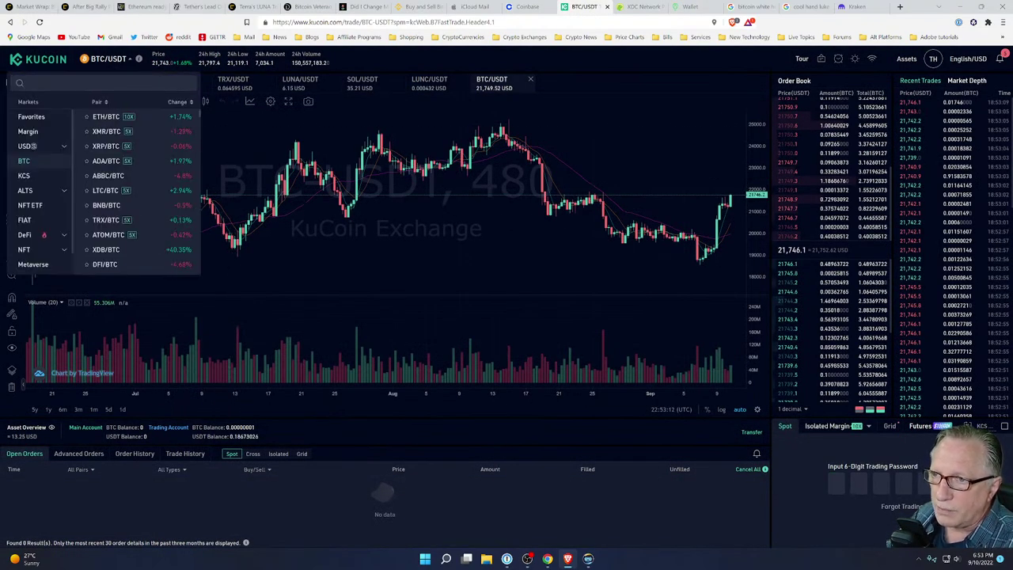
{"action": "type", "text": "XRP"}
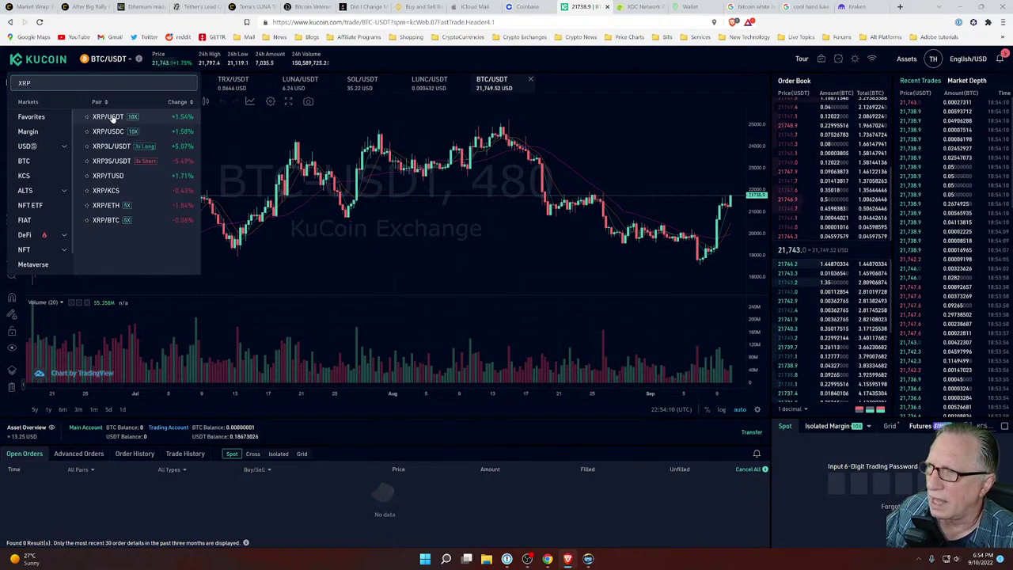
{"action": "left_click", "coordinate": [690, 7]}
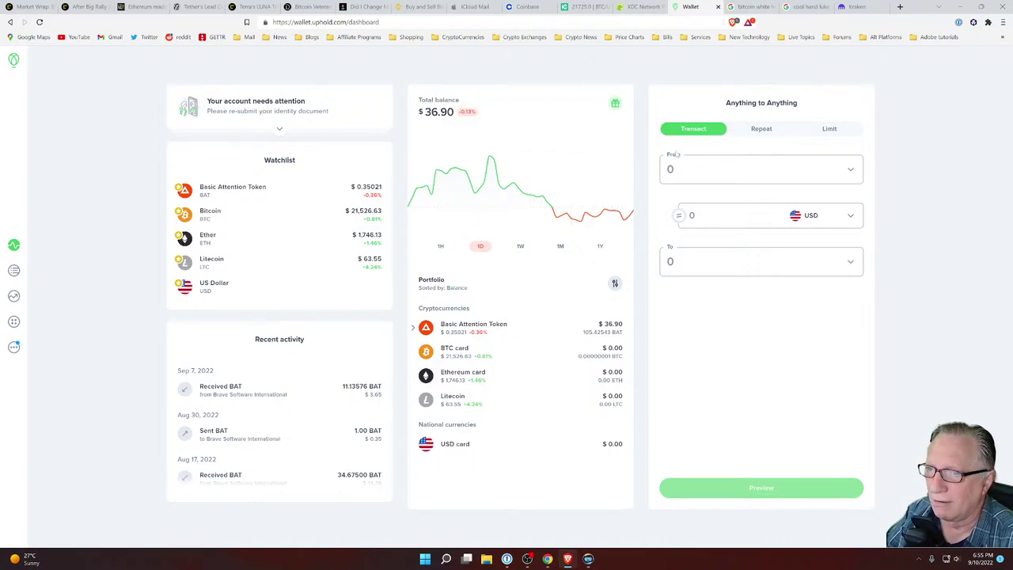
Search Uphold's Markets list for 'xr' to find XRP at $0.35877, then return to KuCoin
{"action": "left_click", "coordinate": [14, 296]}
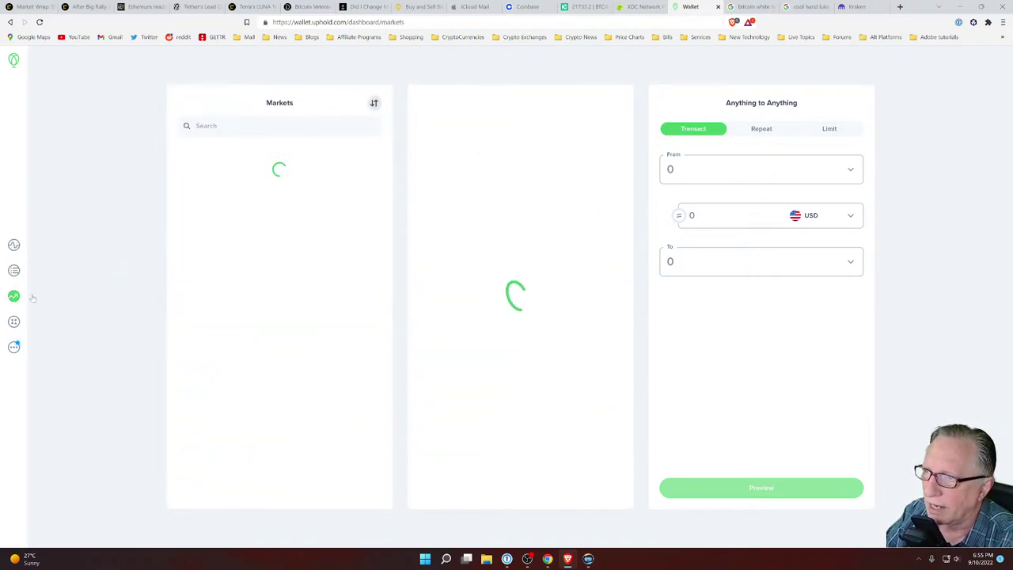
{"action": "left_click", "coordinate": [198, 125]}
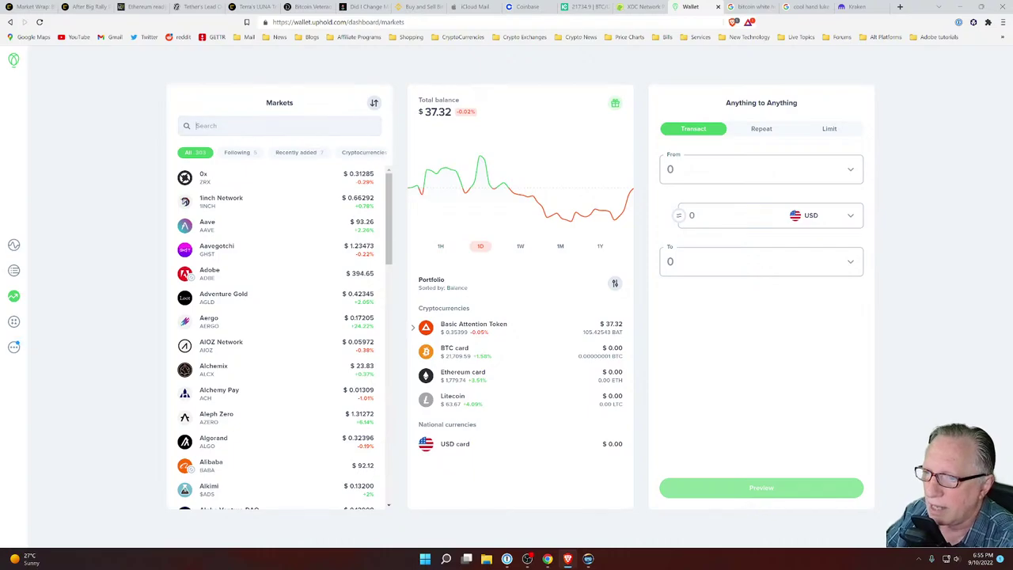
{"action": "type", "text": "xc"}
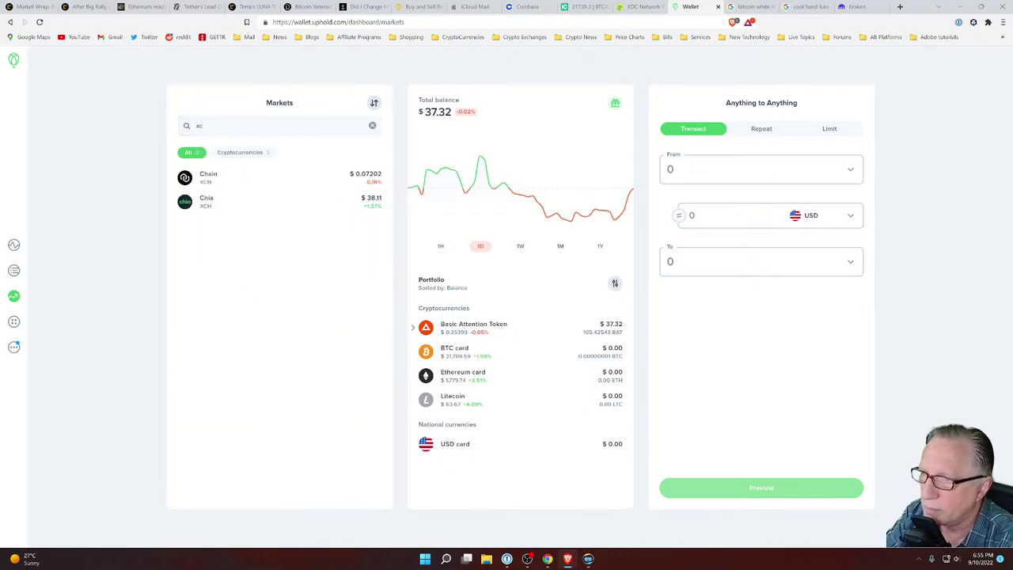
{"action": "key", "text": "BackSpace"}
{"action": "type", "text": "r"}
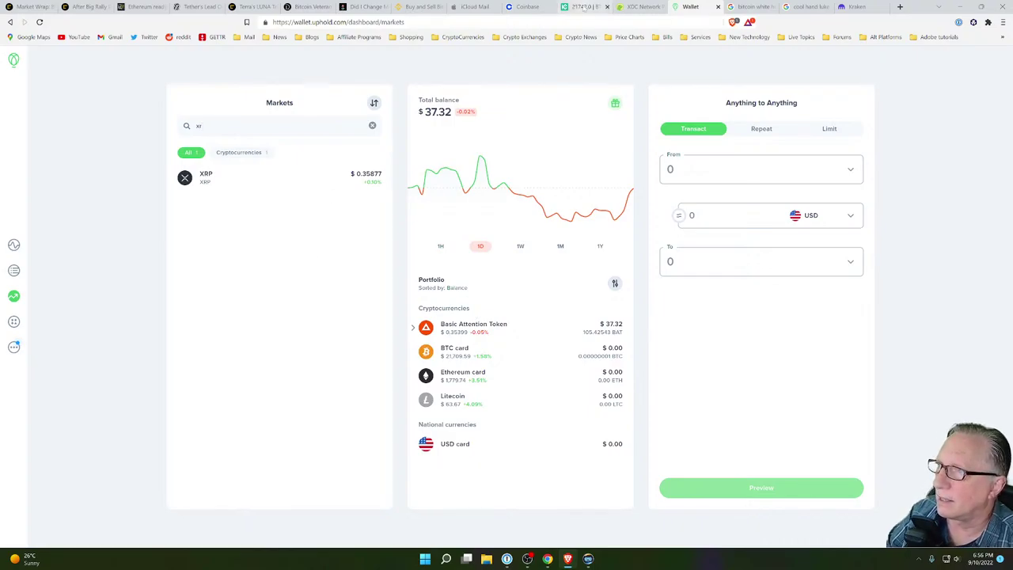
{"action": "left_click", "coordinate": [592, 6]}
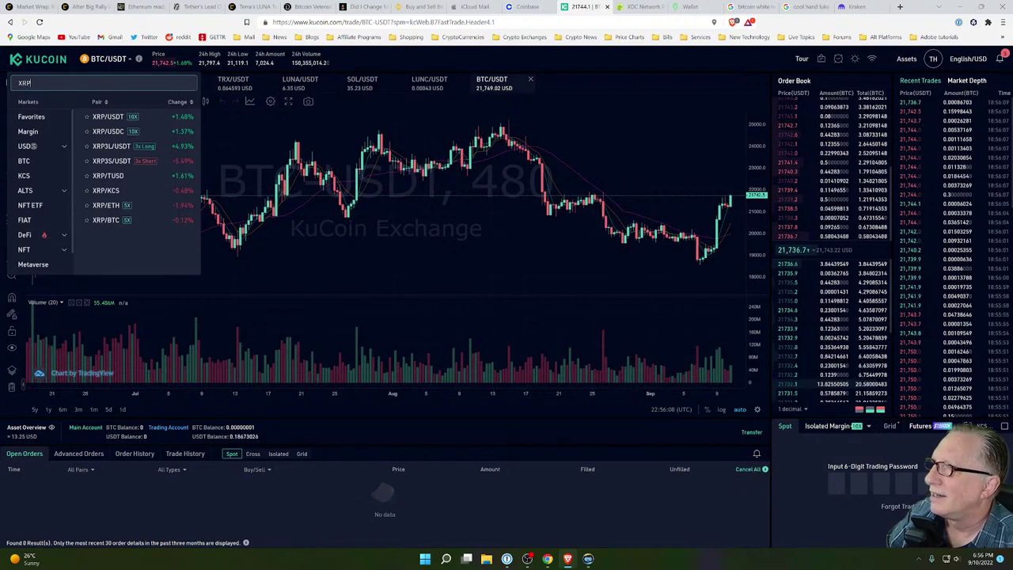
On Binance.US Buy Crypto, switch payment to the linked bank and choose Tether (USDT)
{"action": "left_click", "coordinate": [417, 7]}
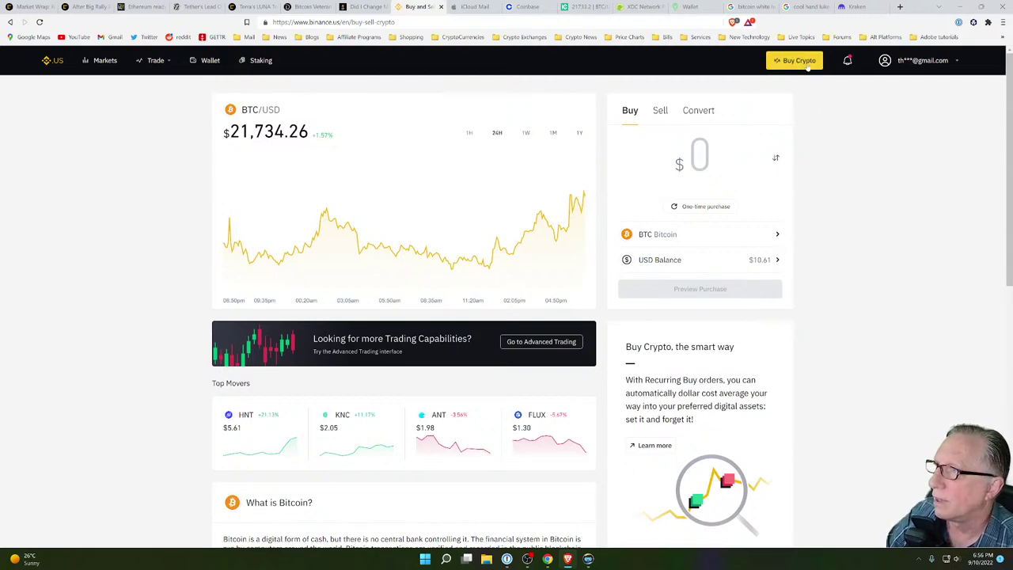
{"action": "left_click", "coordinate": [790, 62]}
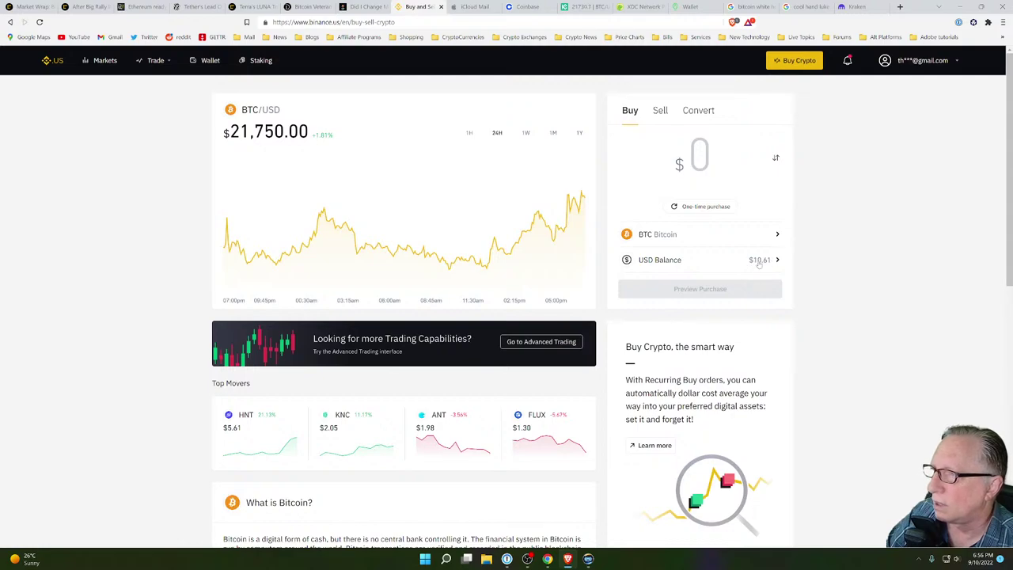
{"action": "left_click", "coordinate": [764, 261]}
{"action": "left_click", "coordinate": [680, 178]}
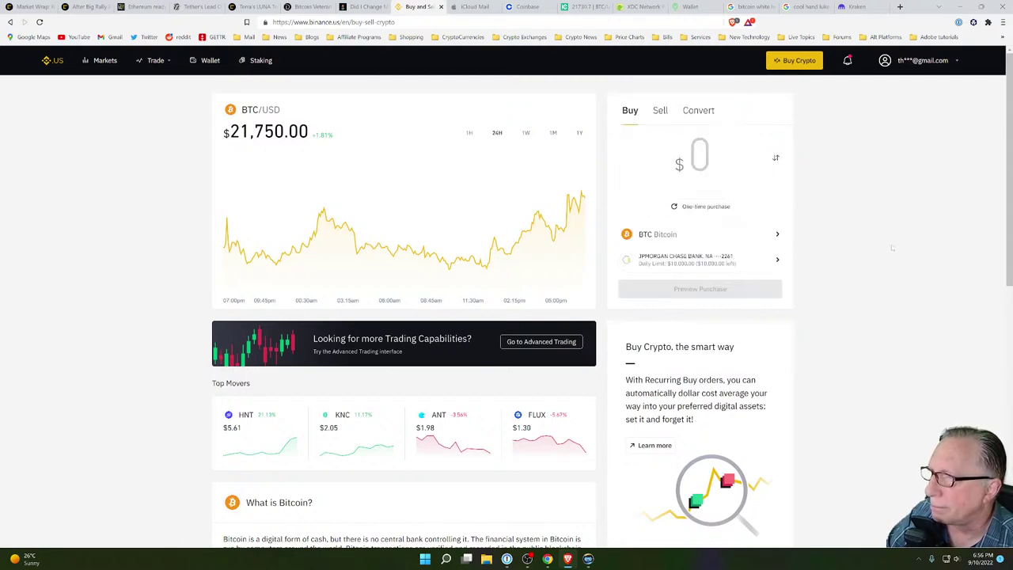
{"action": "left_click", "coordinate": [684, 235]}
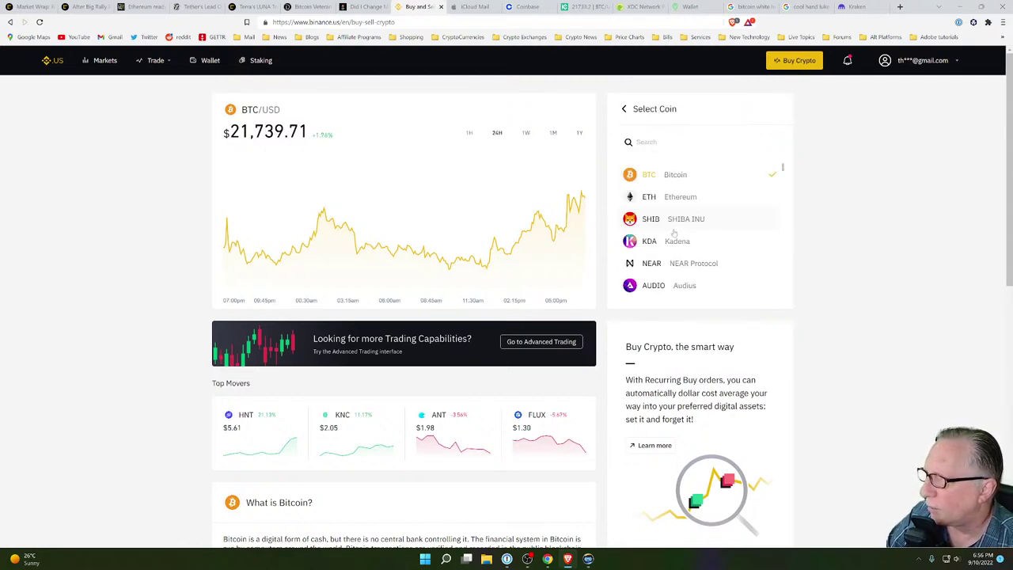
{"action": "type", "text": "usdt"}
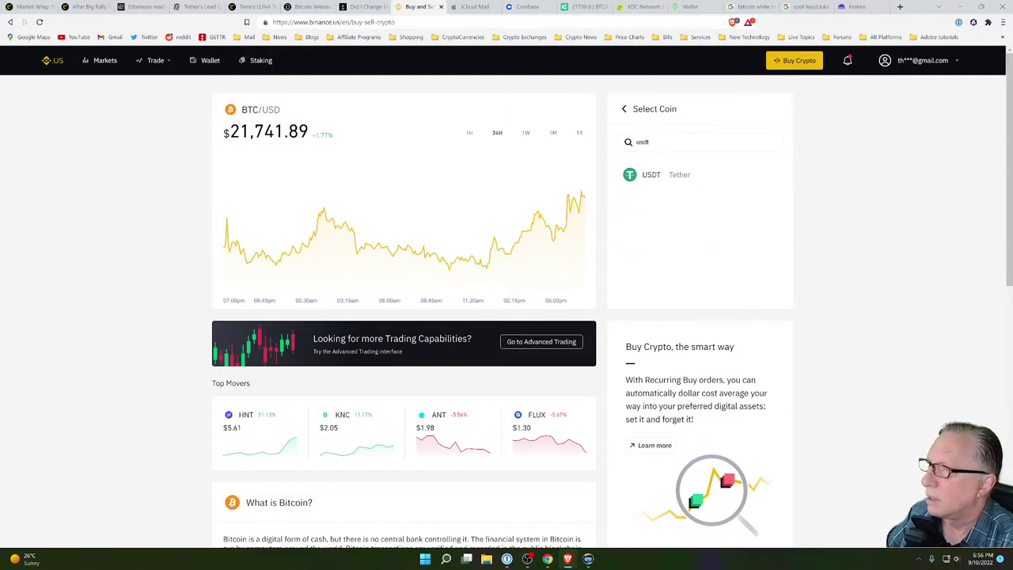
{"action": "left_click", "coordinate": [659, 176]}
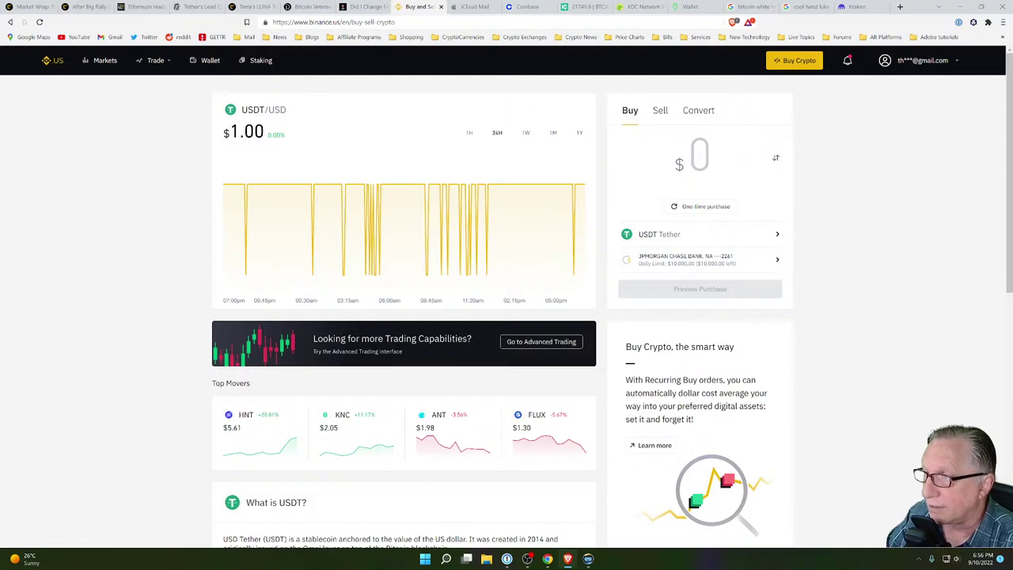
Buy $100 of USDT from the linked bank account
{"action": "left_click", "coordinate": [699, 156]}
{"action": "type", "text": "100"}
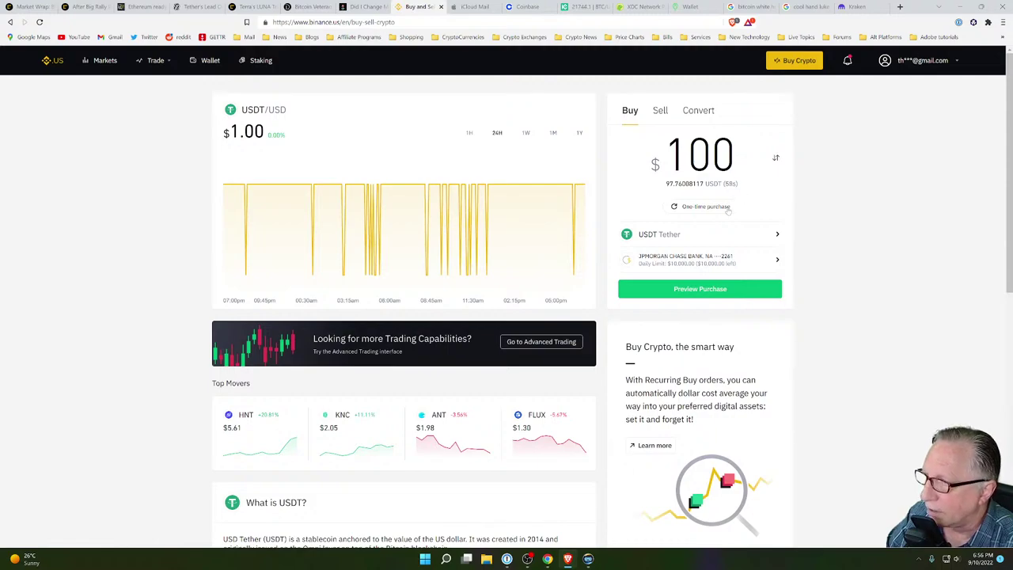
{"action": "left_click", "coordinate": [701, 290]}
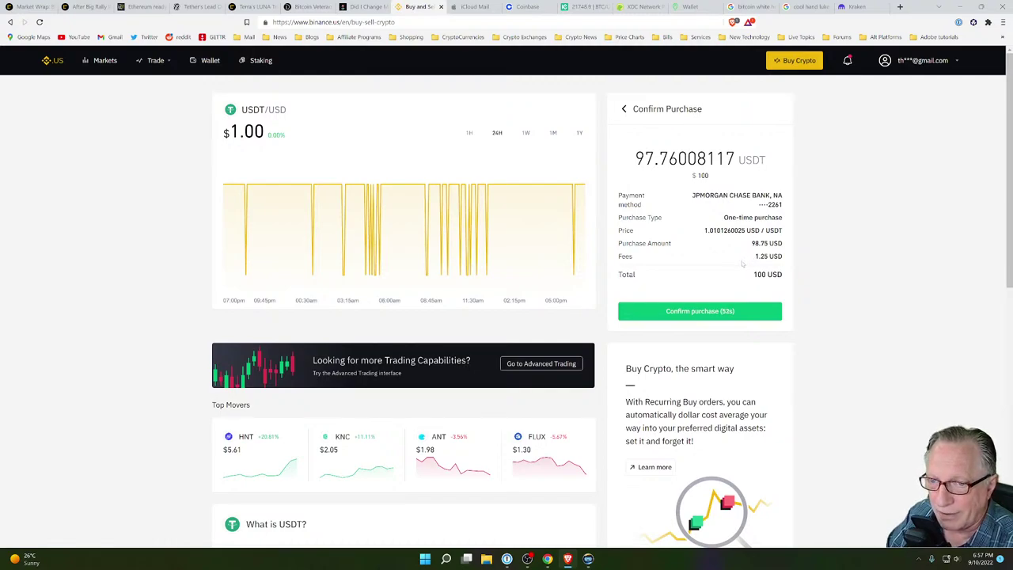
{"action": "left_click", "coordinate": [701, 312]}
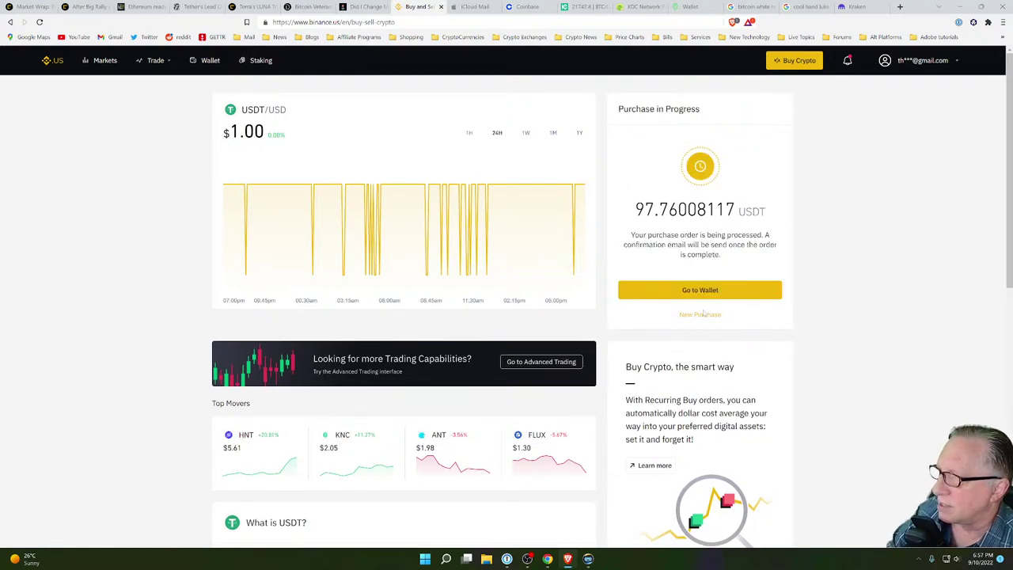
Check the pending 97.76008117 USDT purchase in the wallet history, then return to KuCoin
{"action": "left_click", "coordinate": [701, 291]}
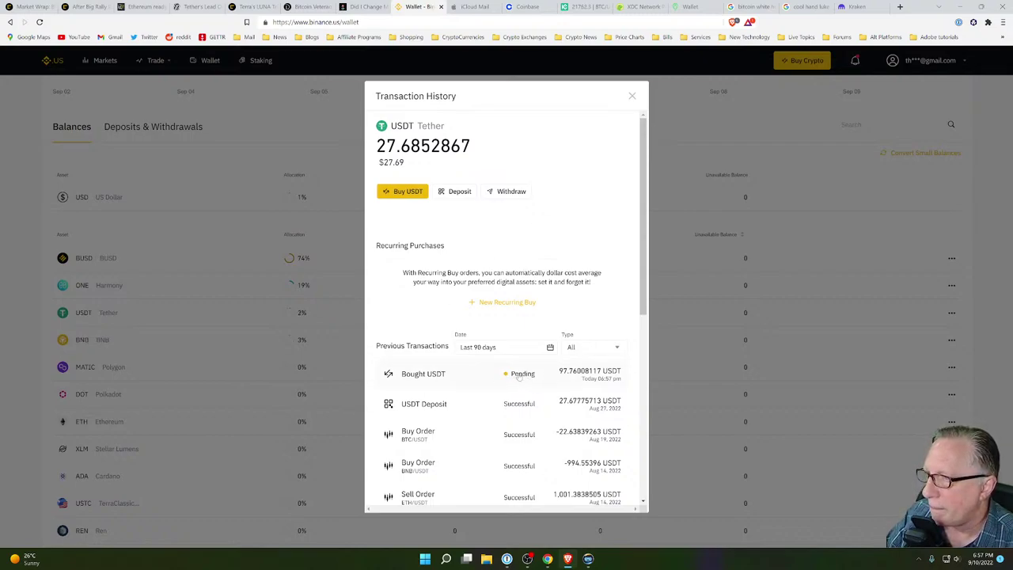
{"action": "left_click", "coordinate": [519, 376]}
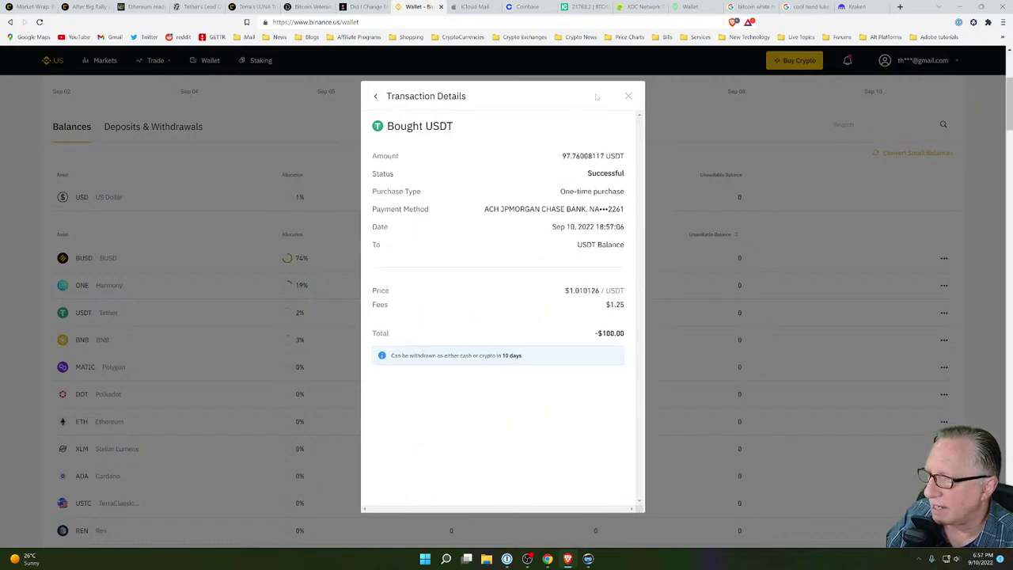
{"action": "left_click", "coordinate": [629, 95]}
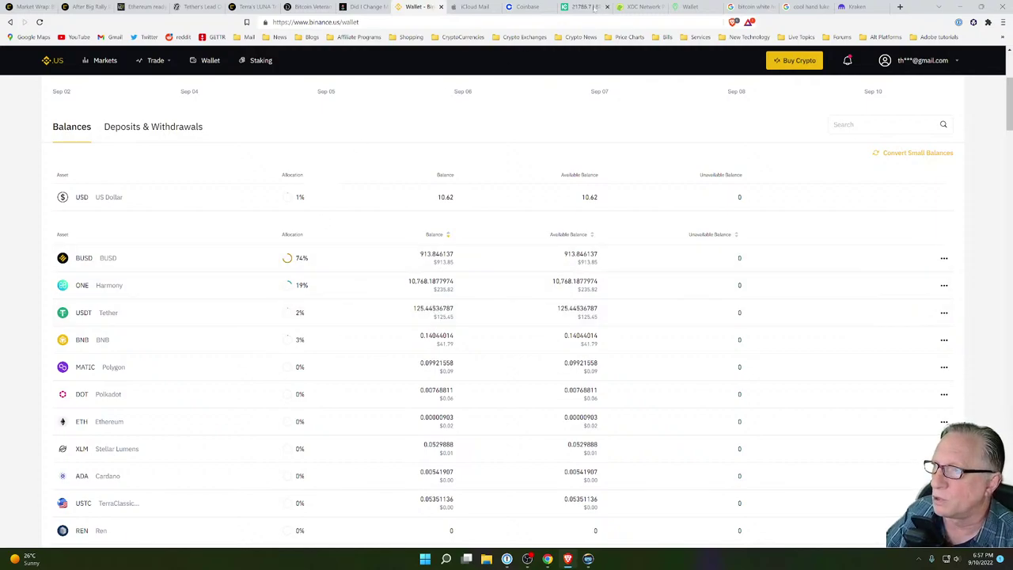
{"action": "left_click", "coordinate": [581, 7]}
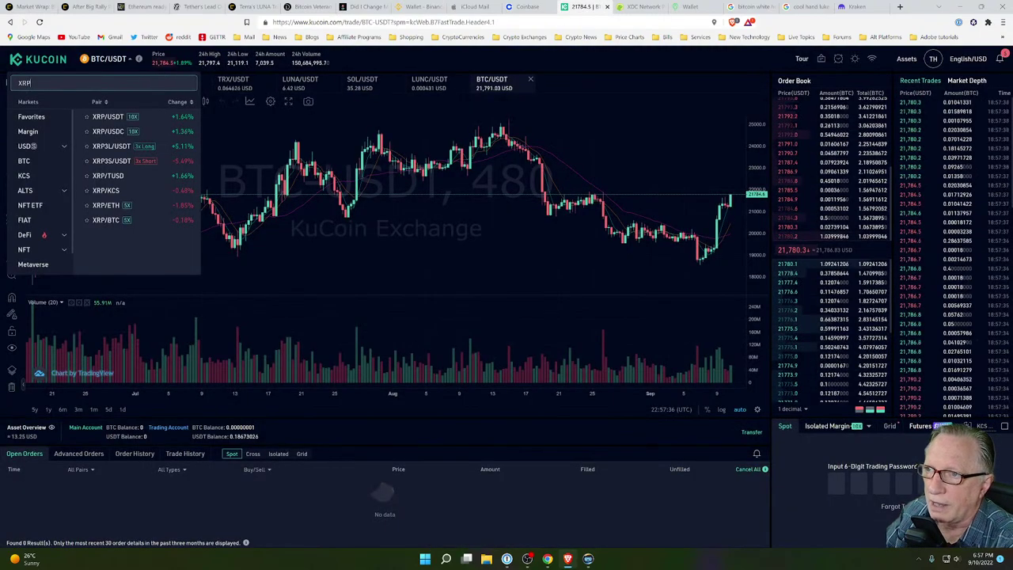
Open KuCoin's Main Account balances and search the coin list for 'usdt'
{"action": "mouse_move", "coordinate": [904, 60]}
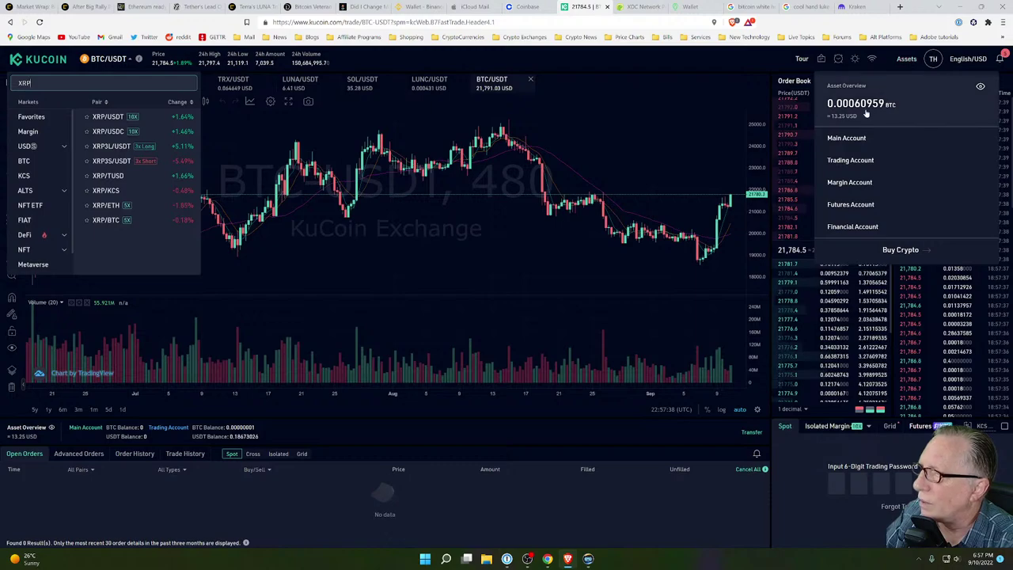
{"action": "left_click", "coordinate": [857, 139]}
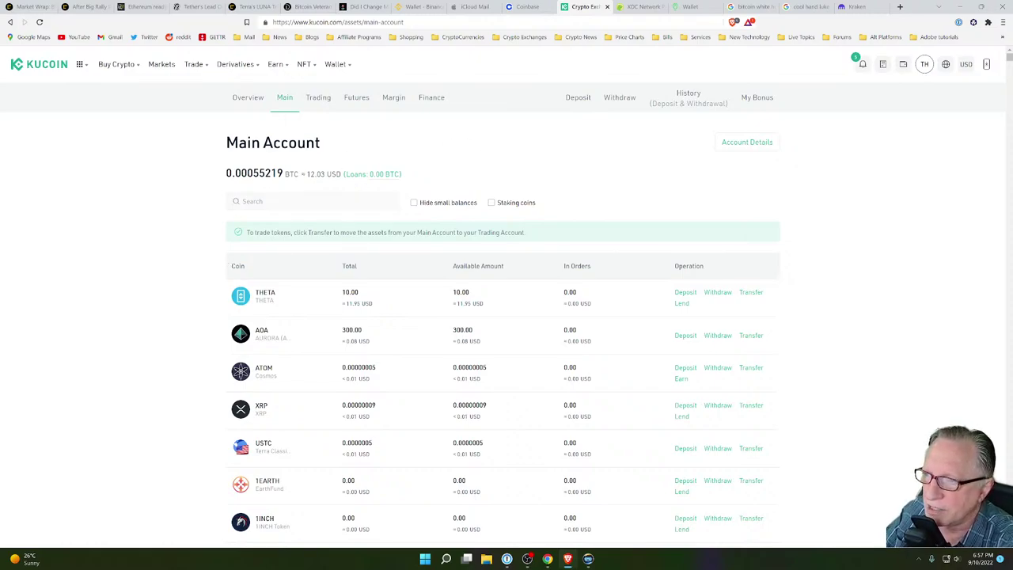
{"action": "left_click", "coordinate": [254, 200]}
{"action": "type", "text": "usdty"}
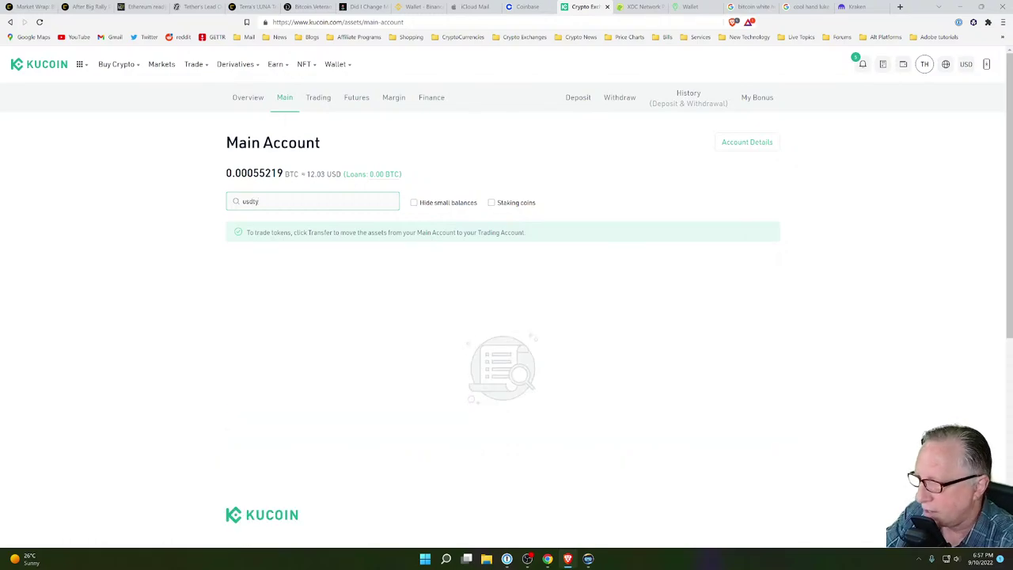
{"action": "key", "text": "BackSpace"}
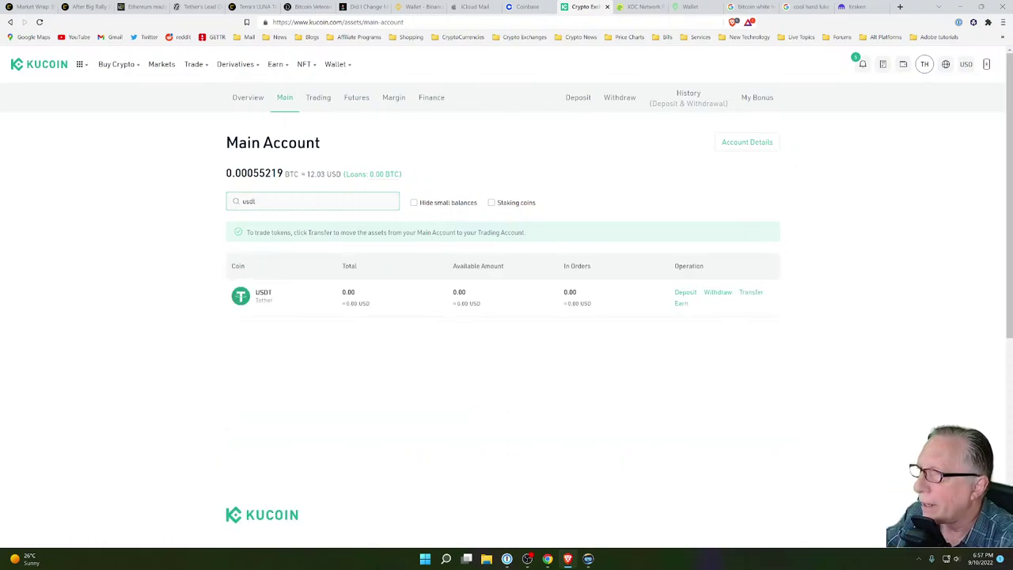
Start a USDT deposit and review its networks (BSC, Optimism unavailable), then return to Binance.US
{"action": "left_click", "coordinate": [686, 292]}
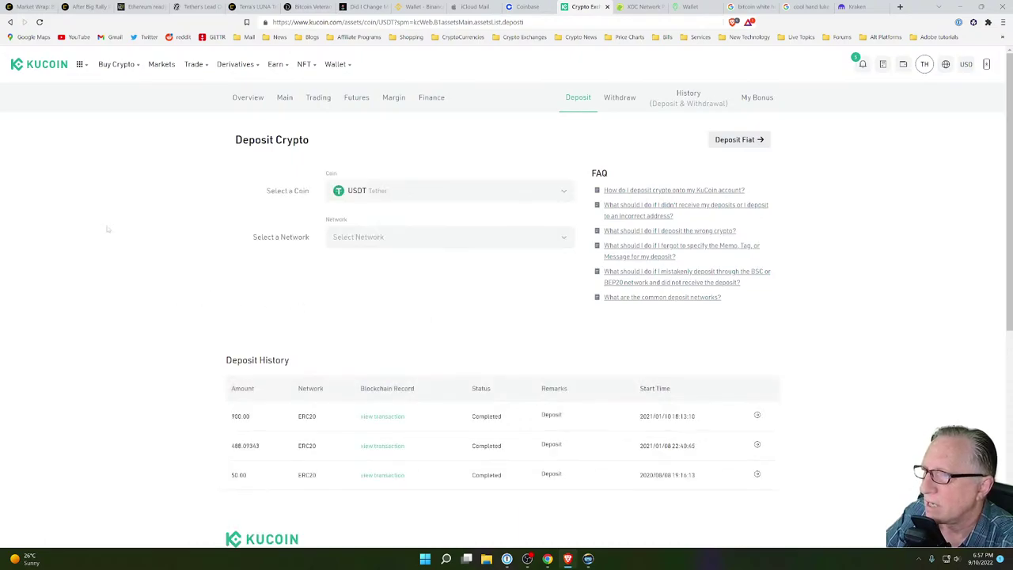
{"action": "left_click", "coordinate": [566, 241]}
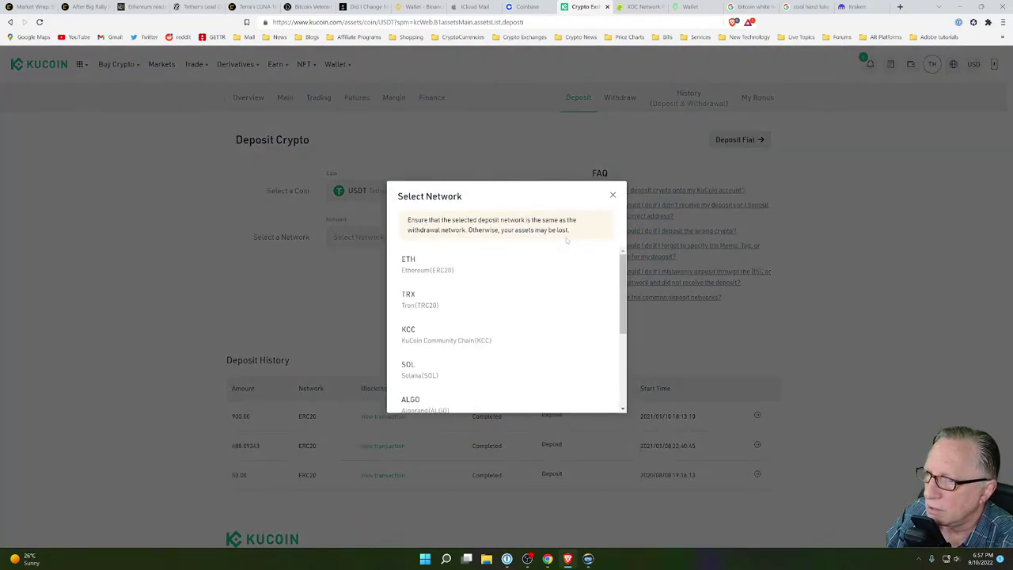
{"action": "left_click_drag", "start_coordinate": [623, 284], "coordinate": [631, 364]}
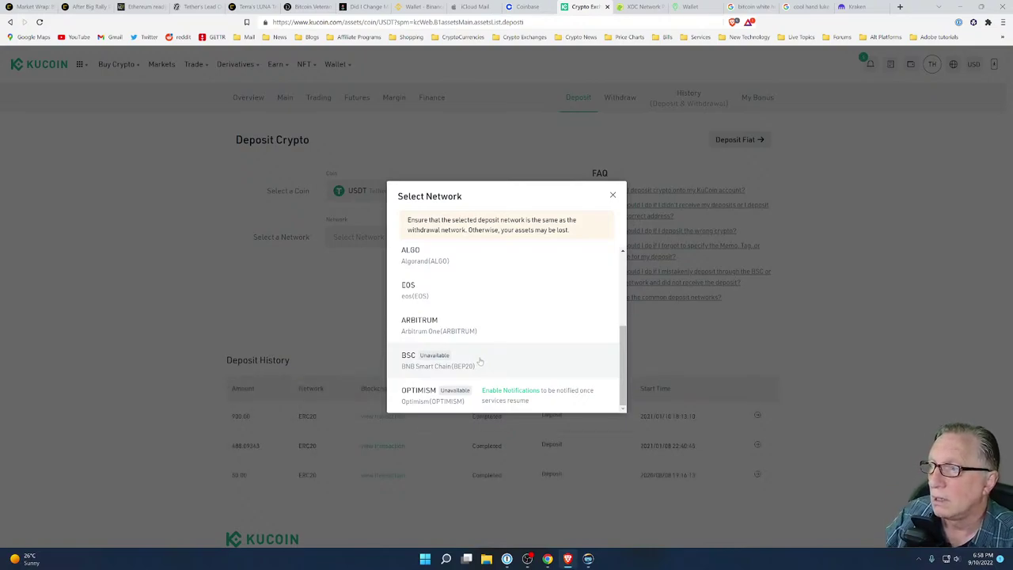
{"action": "left_click_drag", "start_coordinate": [627, 353], "coordinate": [627, 279]}
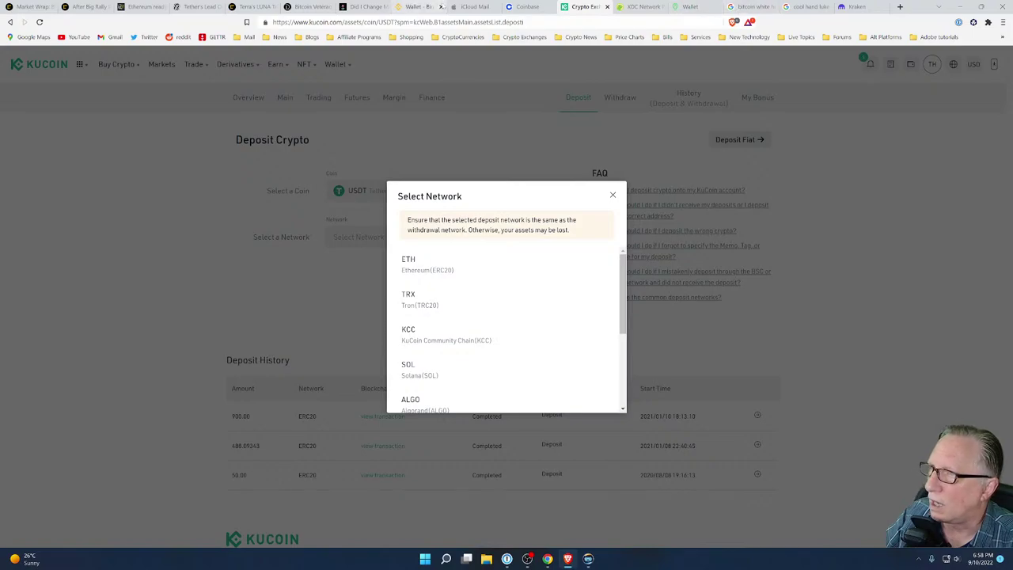
{"action": "left_click", "coordinate": [418, 7]}
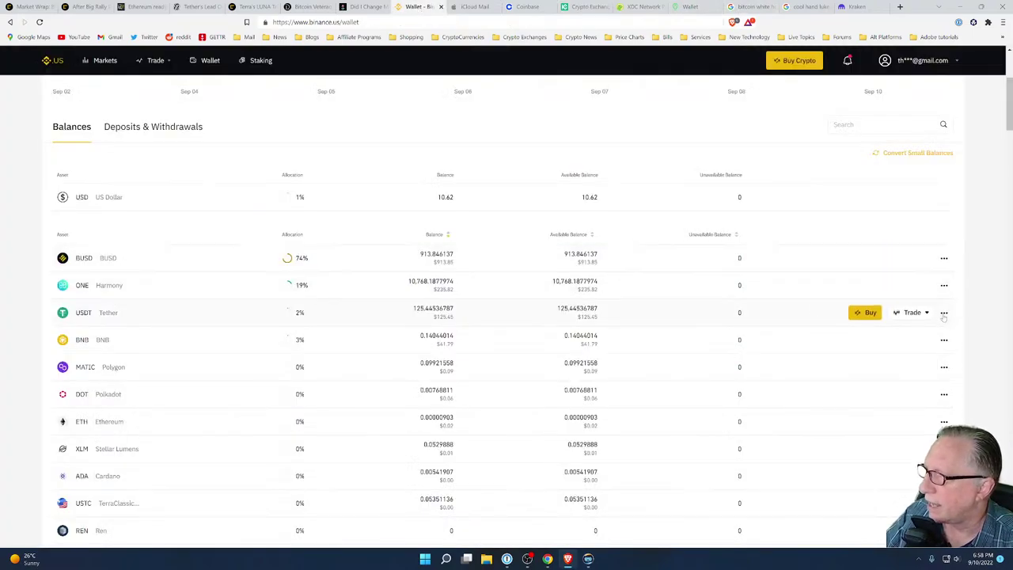
Check that Binance.US USDT withdrawals offer BEP2, BEP20 (BSC) and ERC20, then return to KuCoin
{"action": "mouse_move", "coordinate": [943, 314]}
{"action": "left_click", "coordinate": [908, 352]}
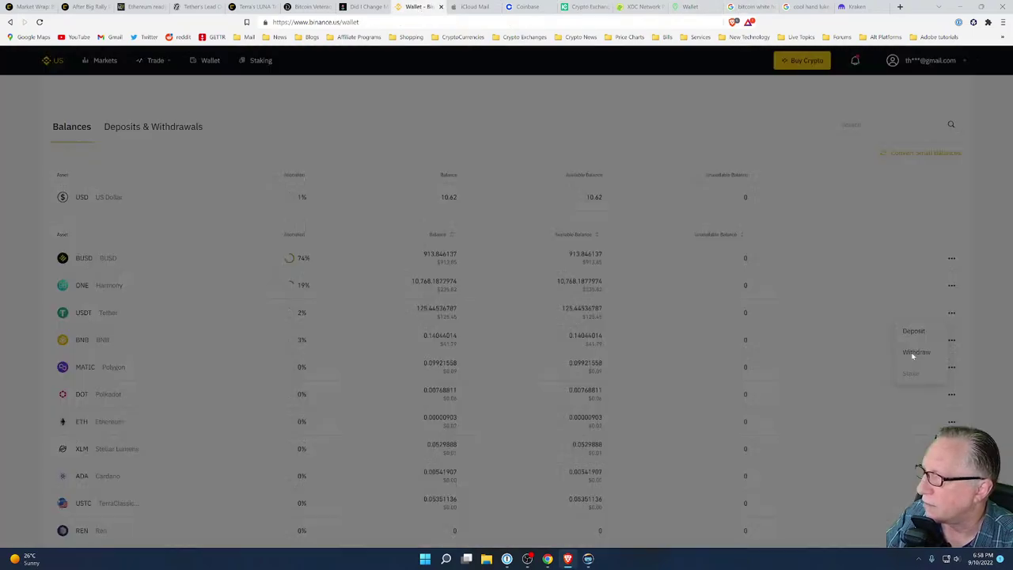
{"action": "left_click", "coordinate": [573, 307]}
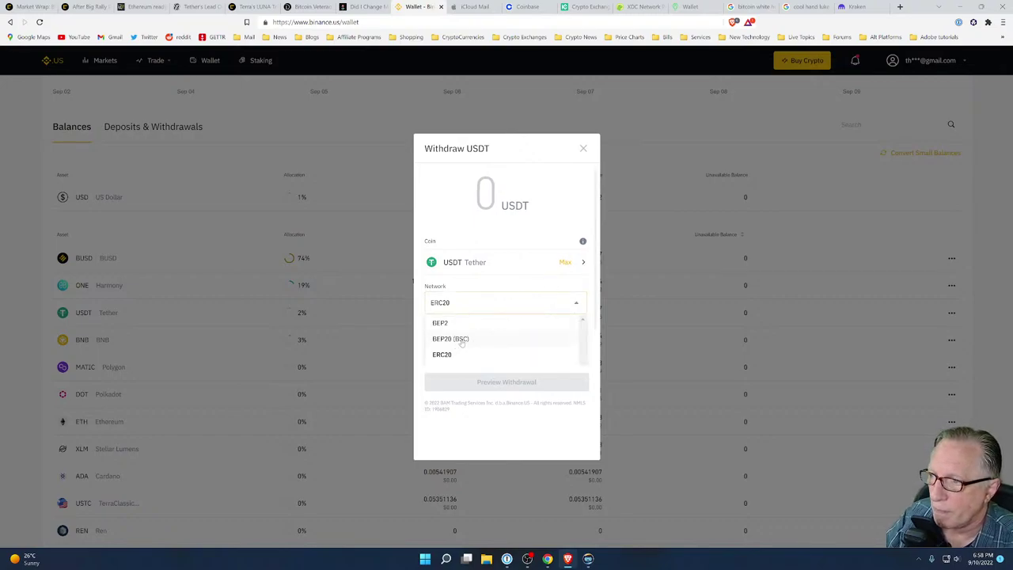
{"action": "left_click", "coordinate": [584, 149]}
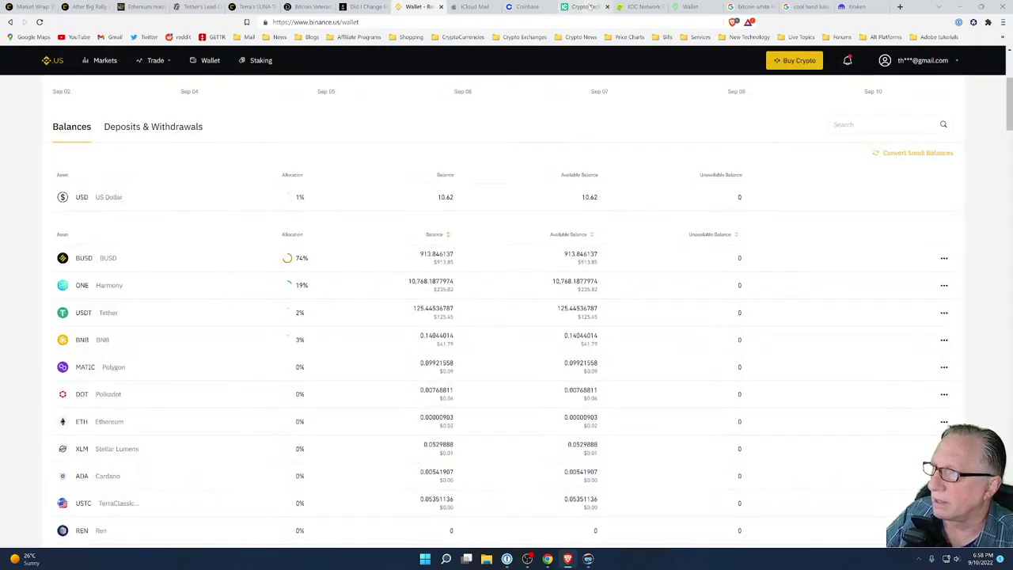
{"action": "left_click", "coordinate": [585, 7]}
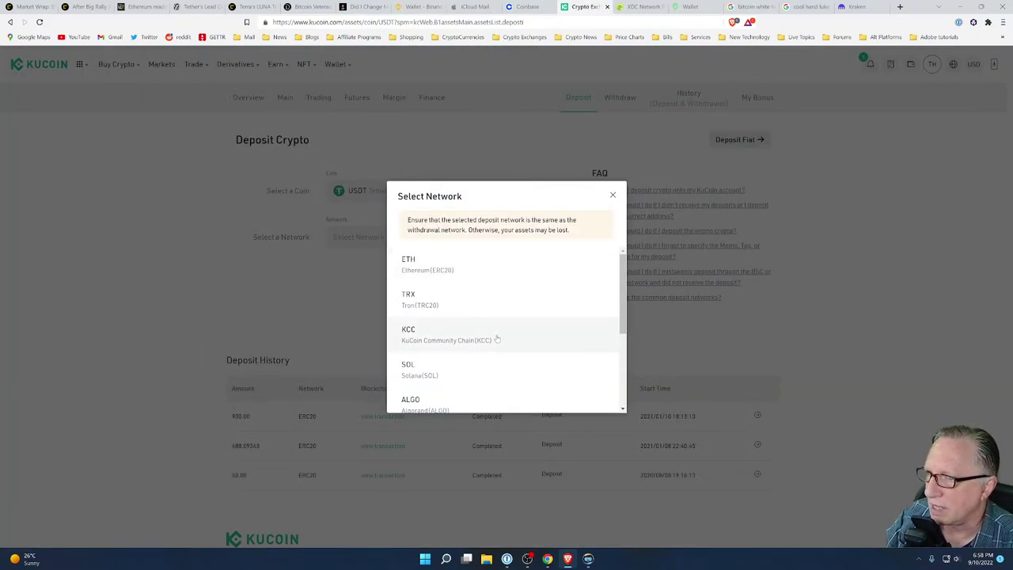
Pick ETH Ethereum (ERC20) as the USDT deposit network to reveal KuCoin's deposit address
{"action": "scroll", "coordinate": [500, 341], "scroll_direction": "down", "scroll_amount": 2}
{"action": "scroll", "coordinate": [500, 341], "scroll_direction": "down", "scroll_amount": 1}
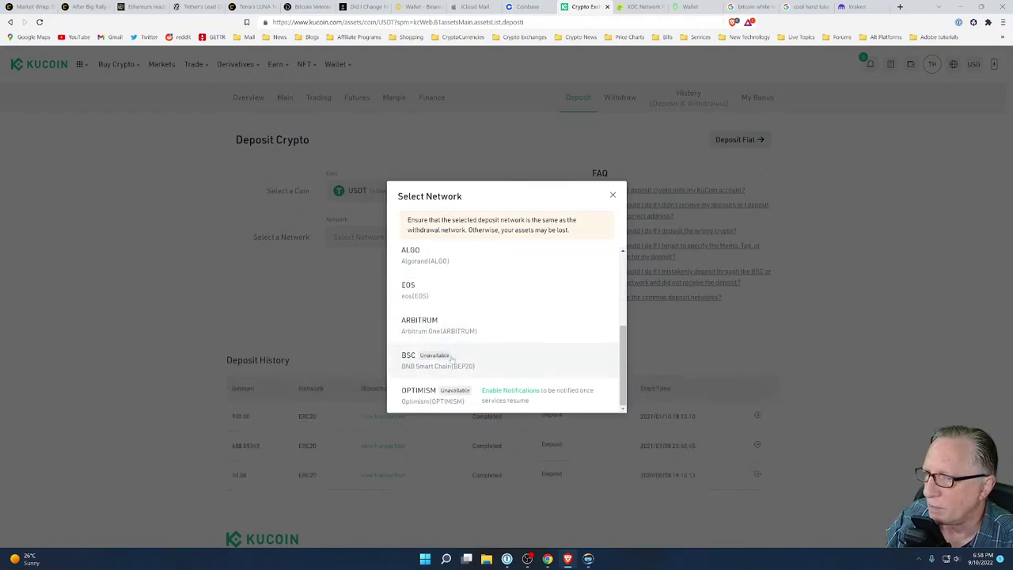
{"action": "scroll", "coordinate": [489, 356], "scroll_direction": "up", "scroll_amount": 4}
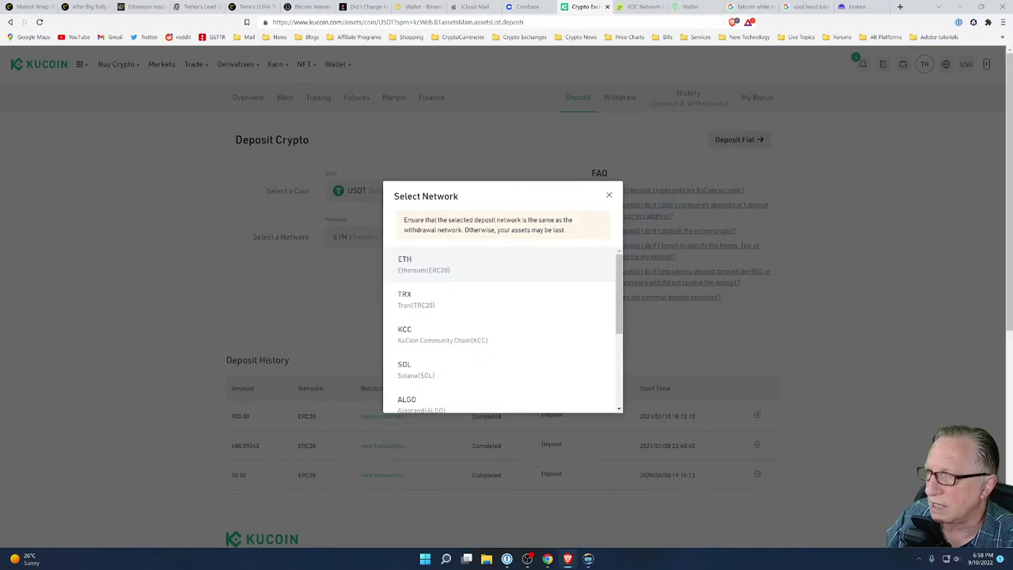
{"action": "left_click", "coordinate": [448, 265]}
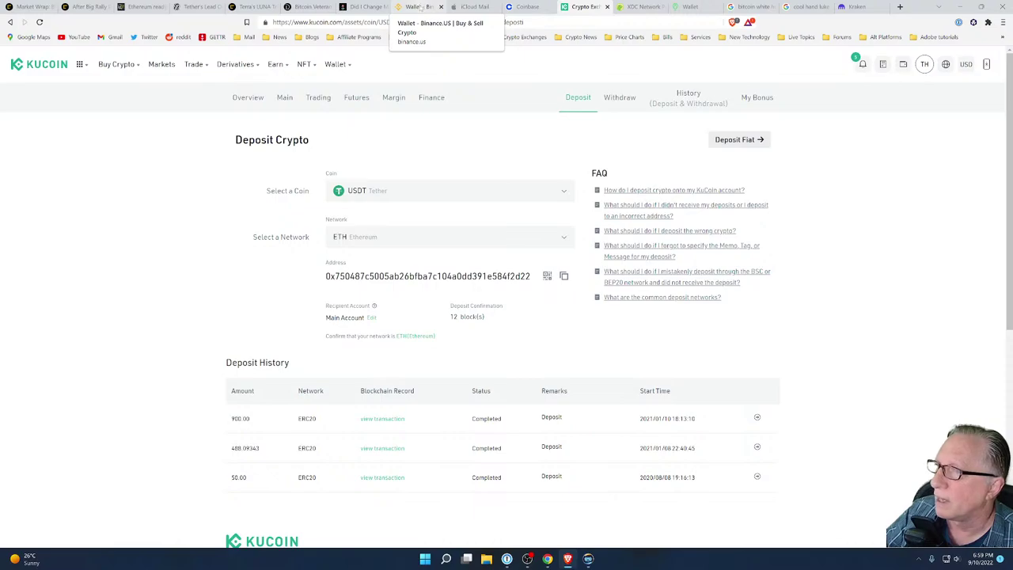
Copy KuCoin's USDT deposit address and open a Binance.US USDT withdrawal, trying the full balance
{"action": "left_click", "coordinate": [563, 275]}
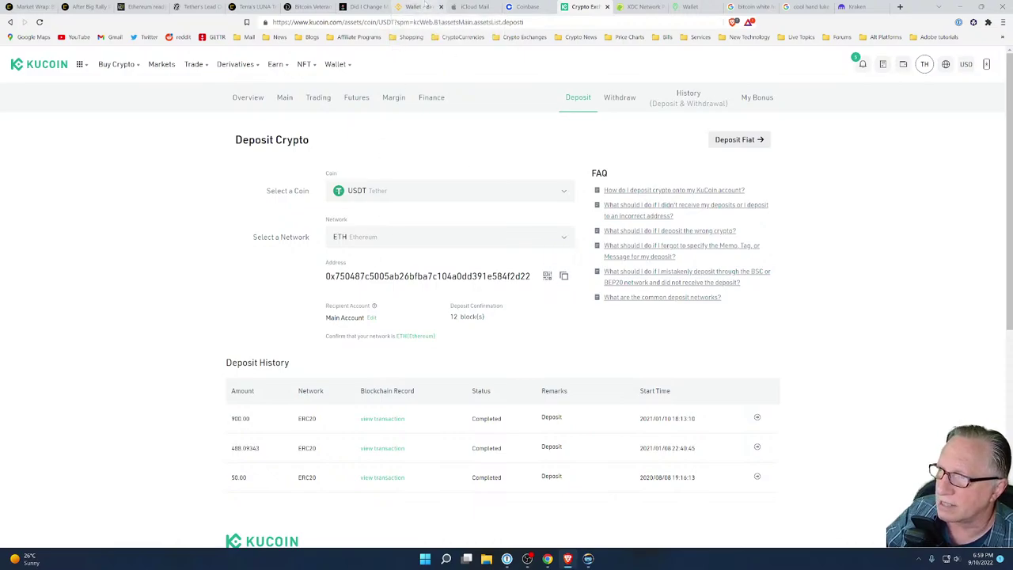
{"action": "left_click", "coordinate": [425, 6]}
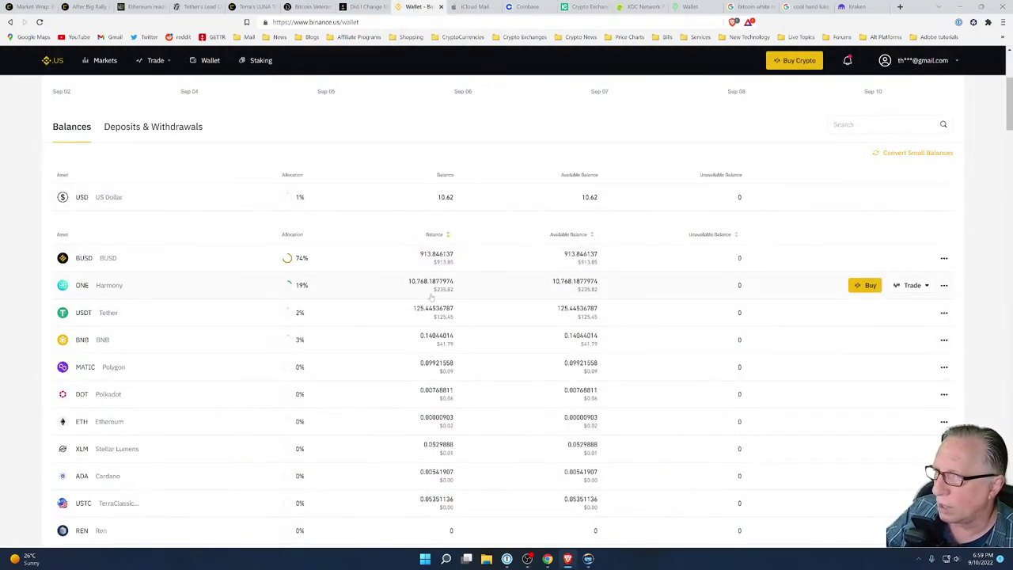
{"action": "left_click", "coordinate": [944, 314]}
{"action": "left_click", "coordinate": [913, 353]}
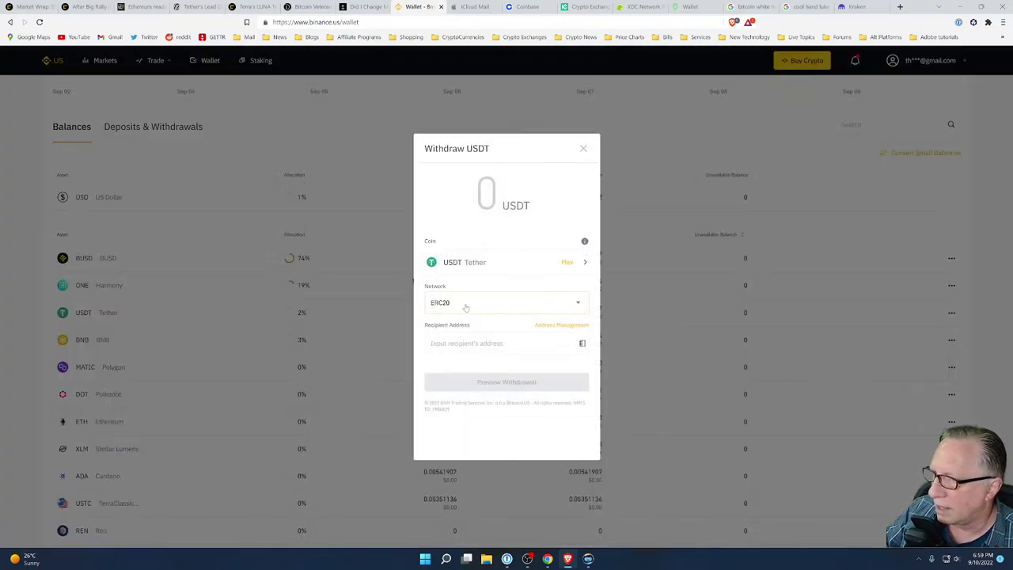
{"action": "left_click", "coordinate": [567, 262]}
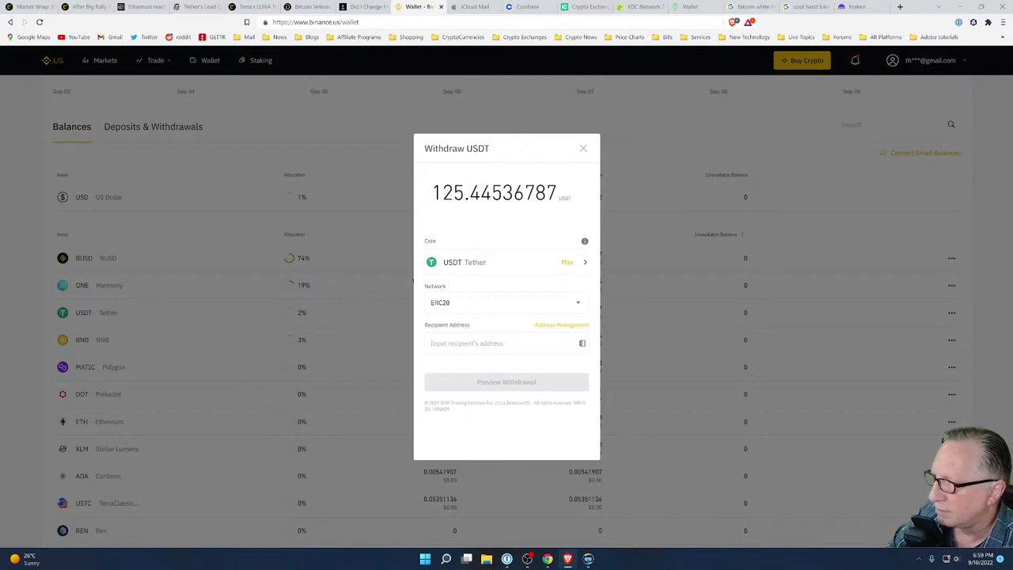
{"action": "left_click", "coordinate": [584, 149]}
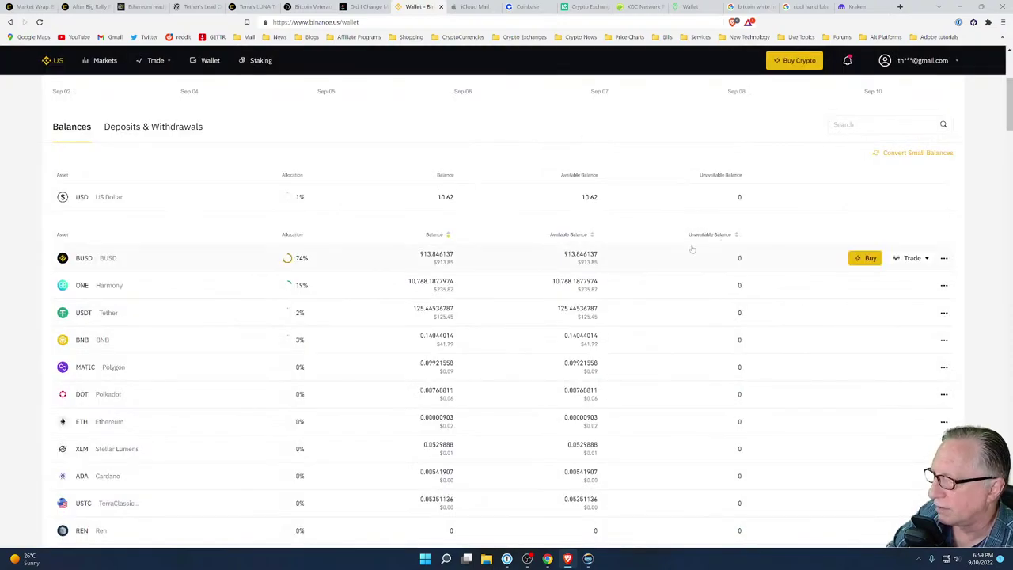
Preview a 125 USDT withdrawal to the pasted KuCoin address, showing the 3.44 USDT fee
{"action": "left_click", "coordinate": [944, 314]}
{"action": "left_click", "coordinate": [905, 353]}
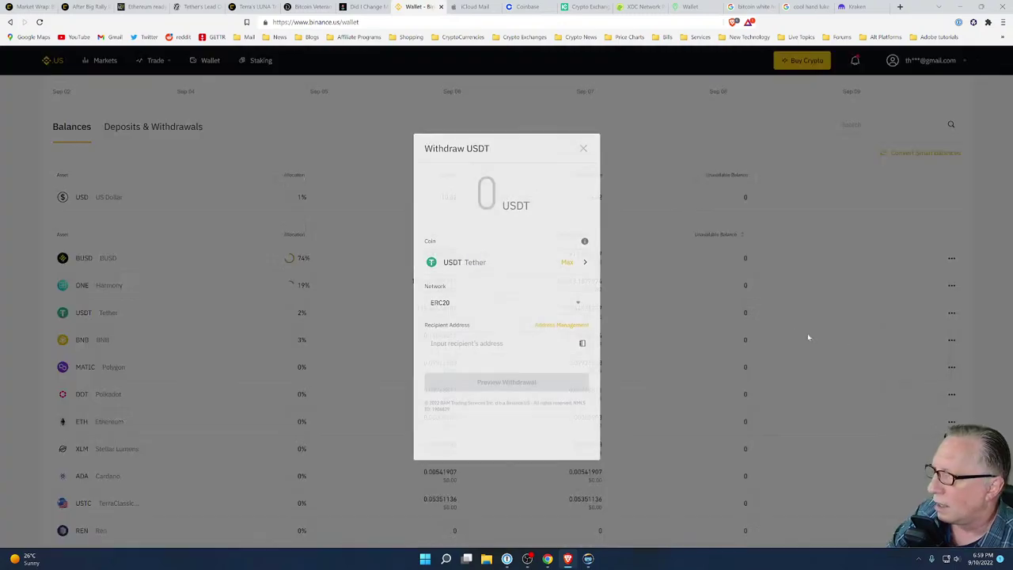
{"action": "type", "text": "125"}
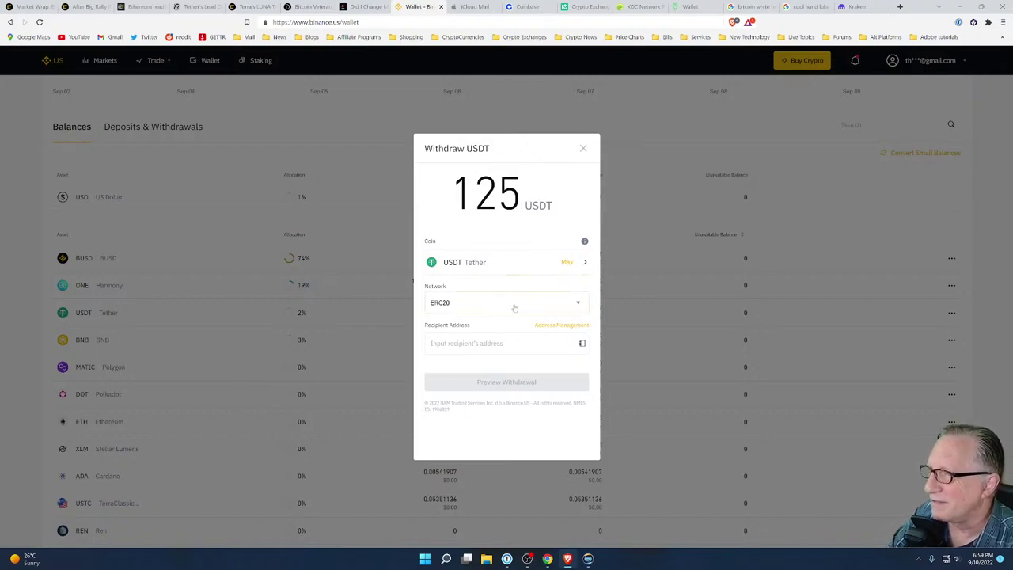
{"action": "left_click", "coordinate": [445, 345]}
{"action": "right_click", "coordinate": [445, 345]}
{"action": "left_click", "coordinate": [465, 416]}
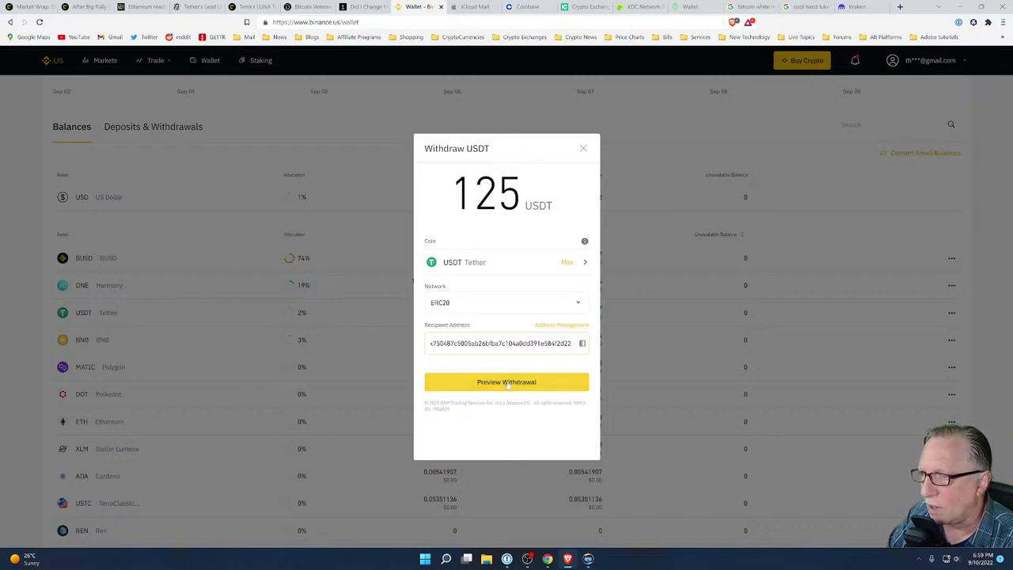
{"action": "left_click", "coordinate": [507, 383]}
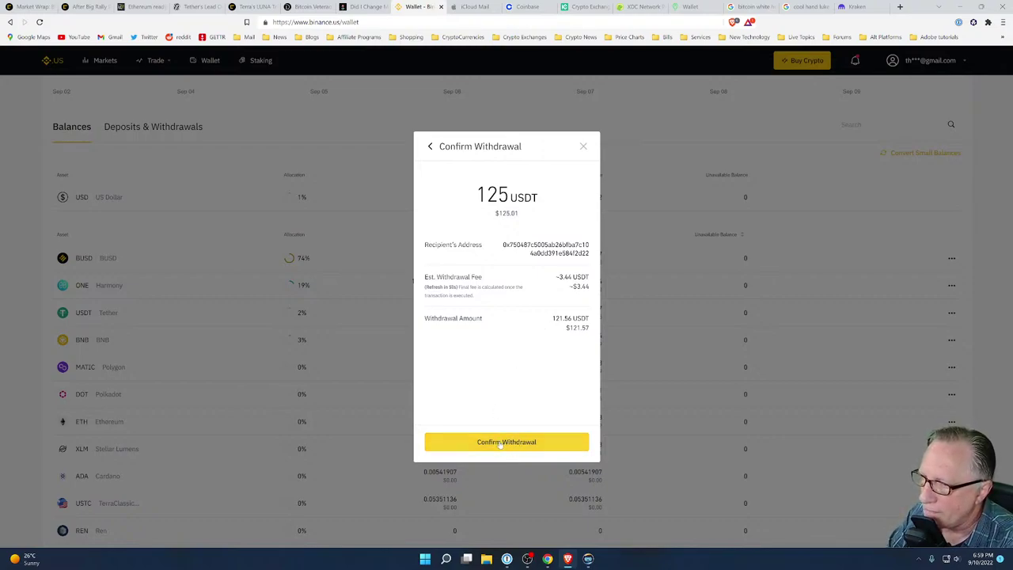
Confirm the 125 USDT withdrawal with the Google Authenticator code, then switch to the Google search tab
{"action": "left_click", "coordinate": [499, 444]}
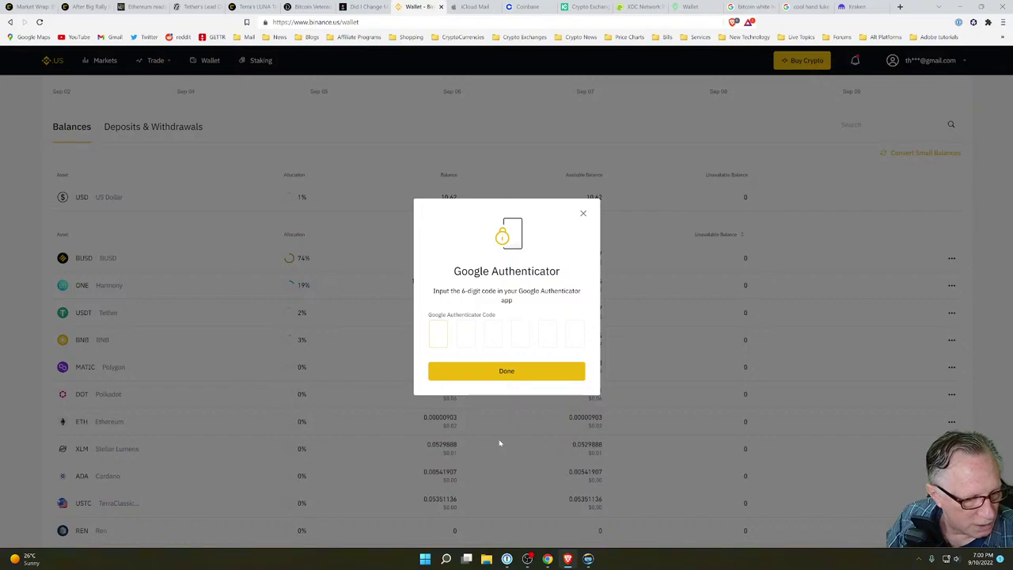
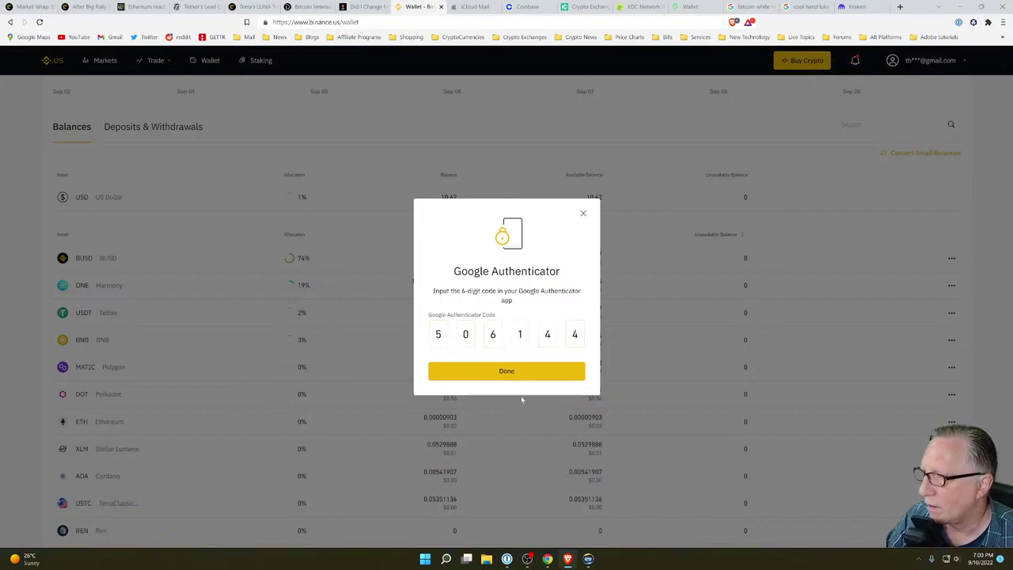
{"action": "left_click", "coordinate": [504, 375]}
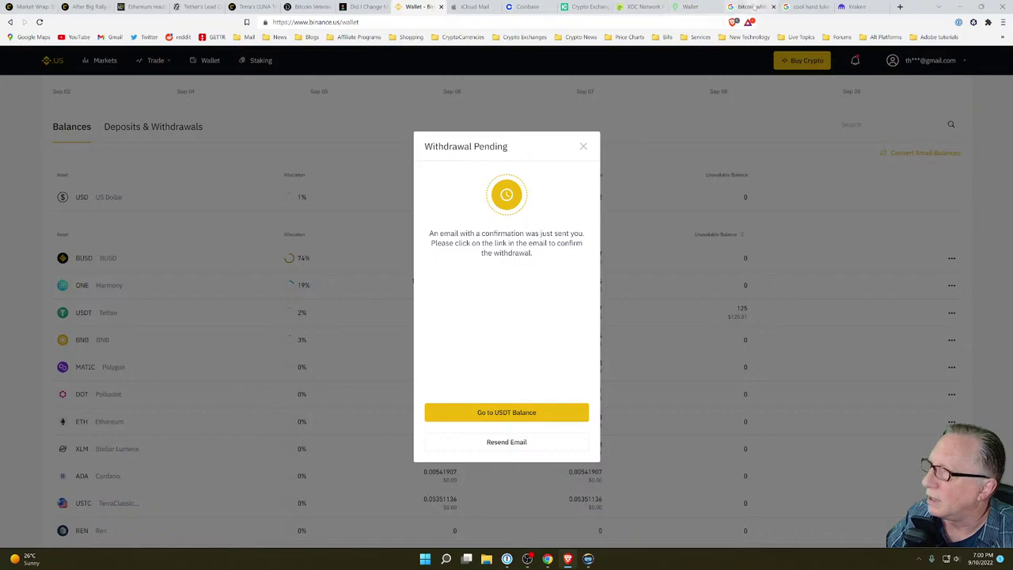
{"action": "left_click", "coordinate": [796, 7]}
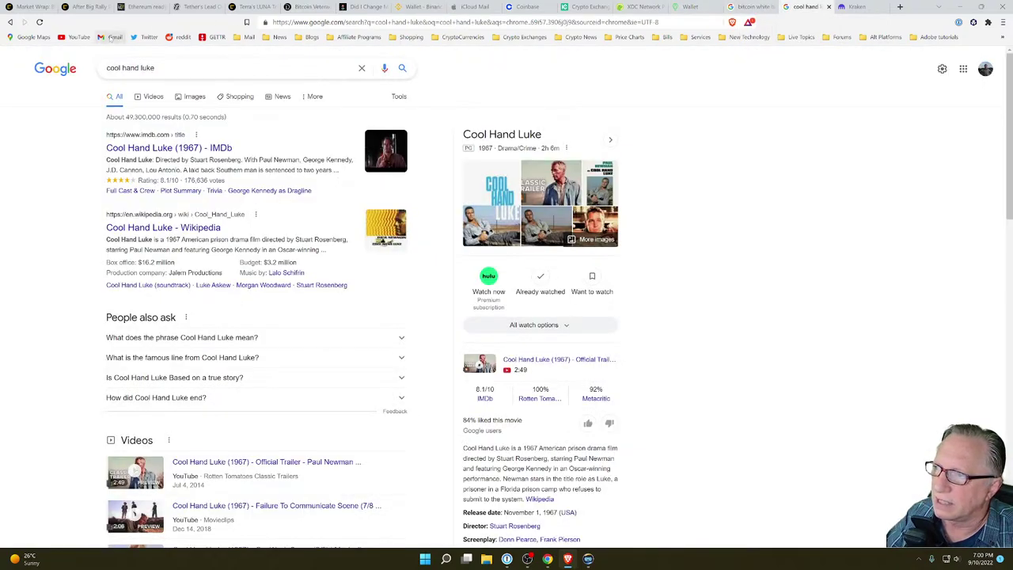
Confirm the withdrawal from the Binance US e-mail in the second Gmail account's inbox
{"action": "left_click", "coordinate": [111, 37]}
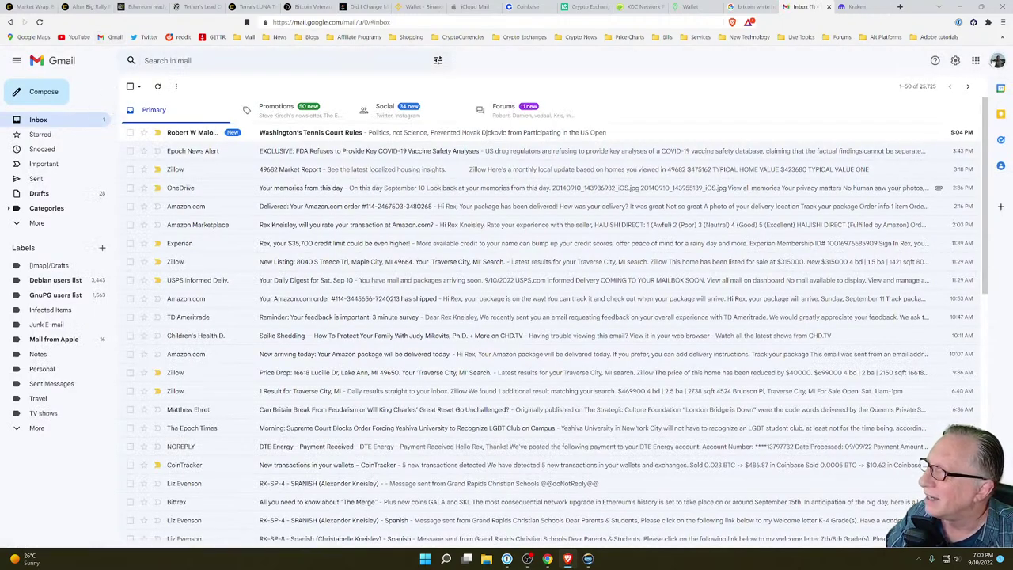
{"action": "left_click", "coordinate": [997, 61]}
{"action": "left_click", "coordinate": [898, 195]}
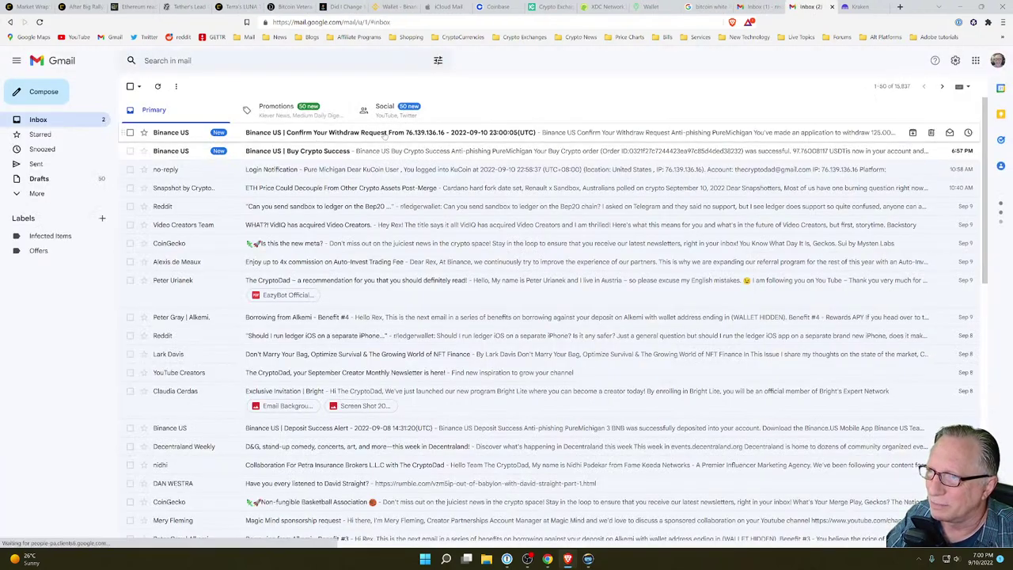
{"action": "left_click", "coordinate": [354, 133]}
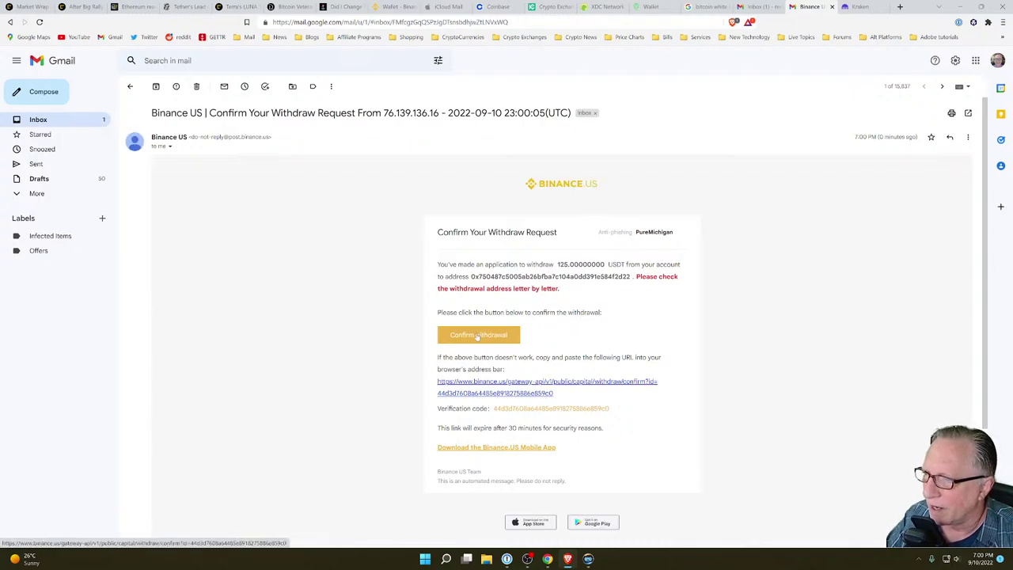
{"action": "left_click", "coordinate": [476, 336]}
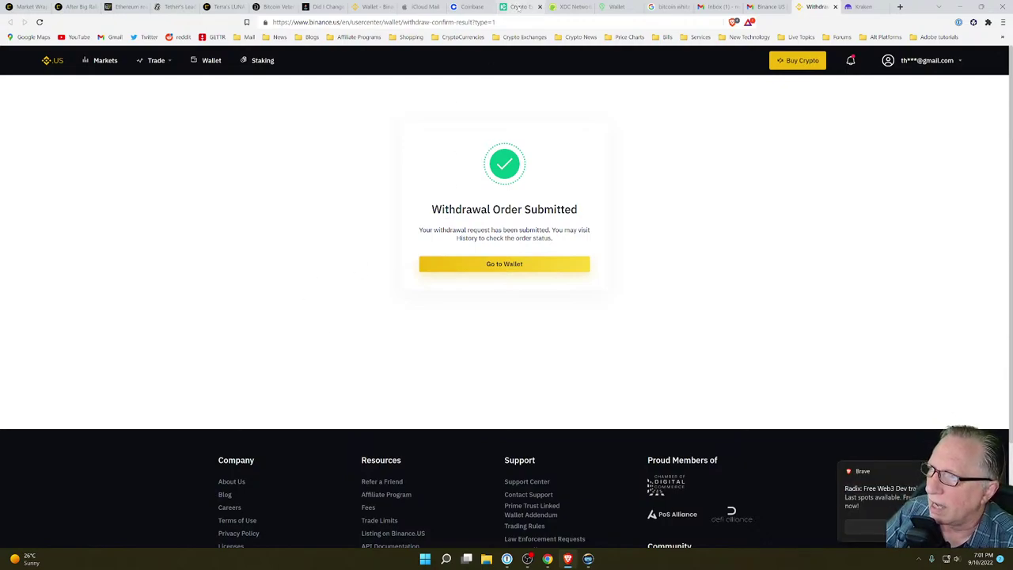
{"action": "left_click", "coordinate": [518, 7]}
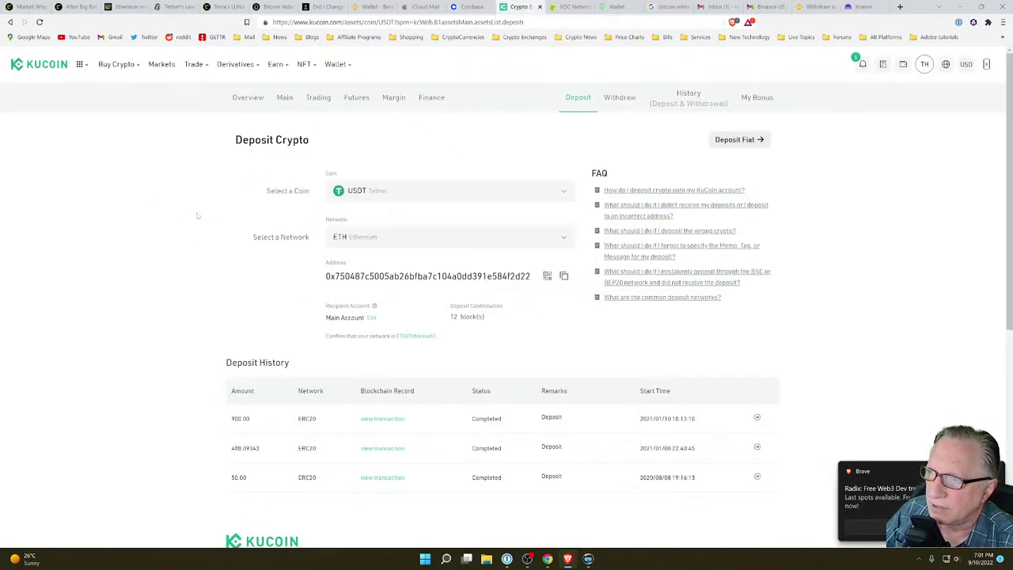
Open and reload KuCoin's deposit history, which lists only a completed LUNC deposit, then return to Binance.US
{"action": "left_click", "coordinate": [685, 102]}
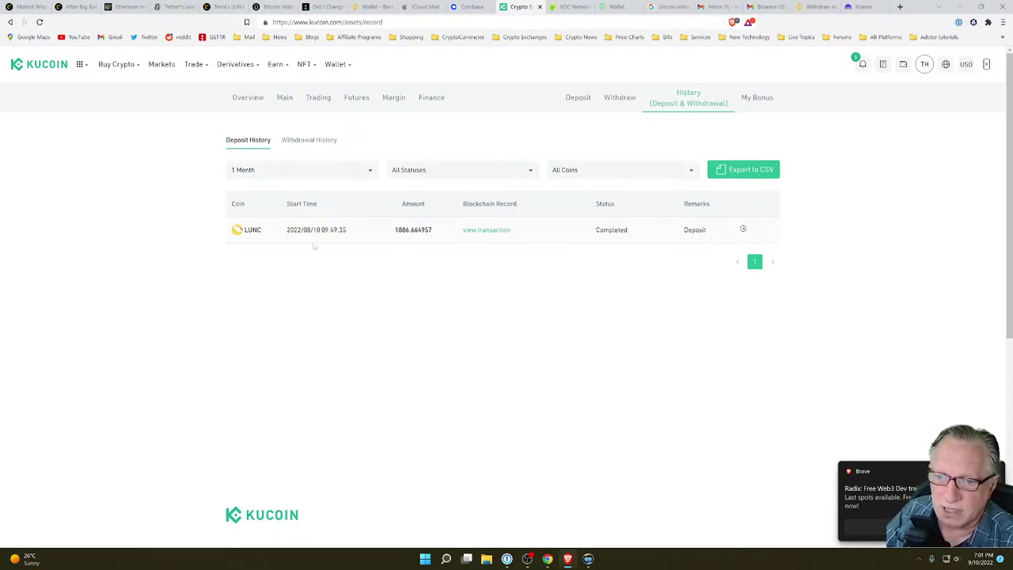
{"action": "left_click", "coordinate": [39, 22]}
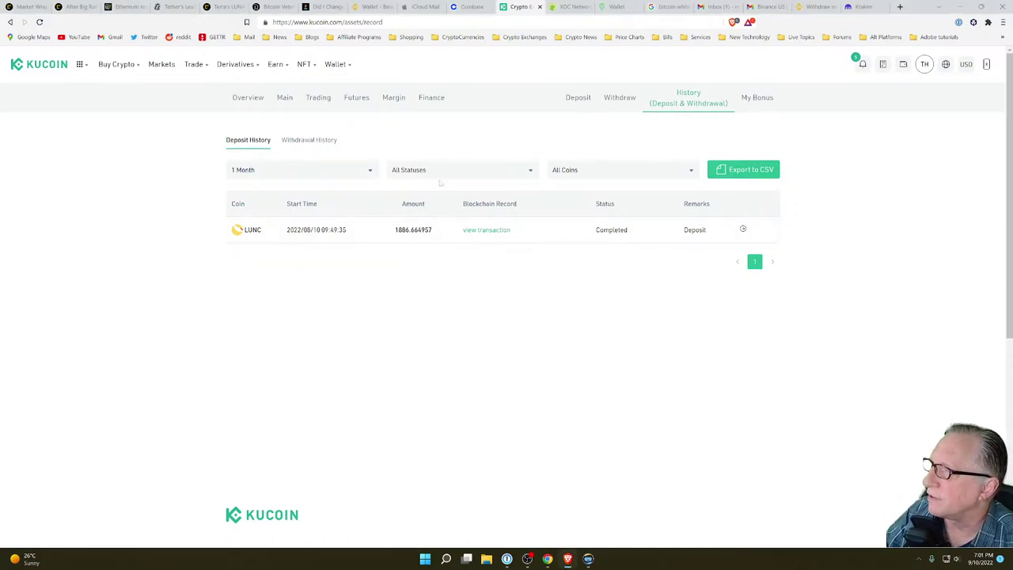
{"action": "left_click", "coordinate": [817, 6]}
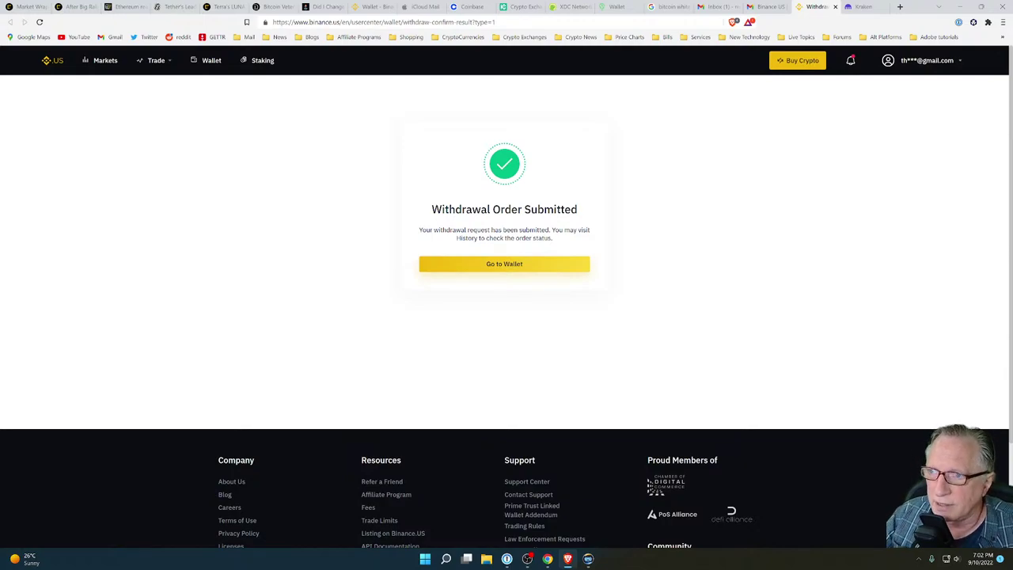
Check the Binance.US wallet balances, where 125 USDT shows as unavailable during the withdrawal
{"action": "left_click", "coordinate": [209, 64]}
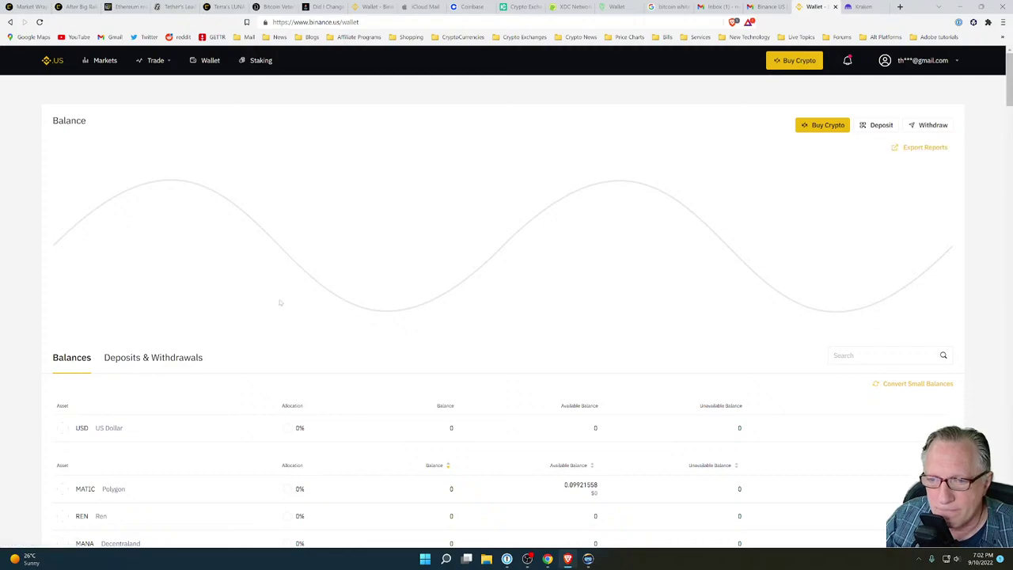
{"action": "scroll", "coordinate": [195, 354], "scroll_direction": "down", "scroll_amount": 5}
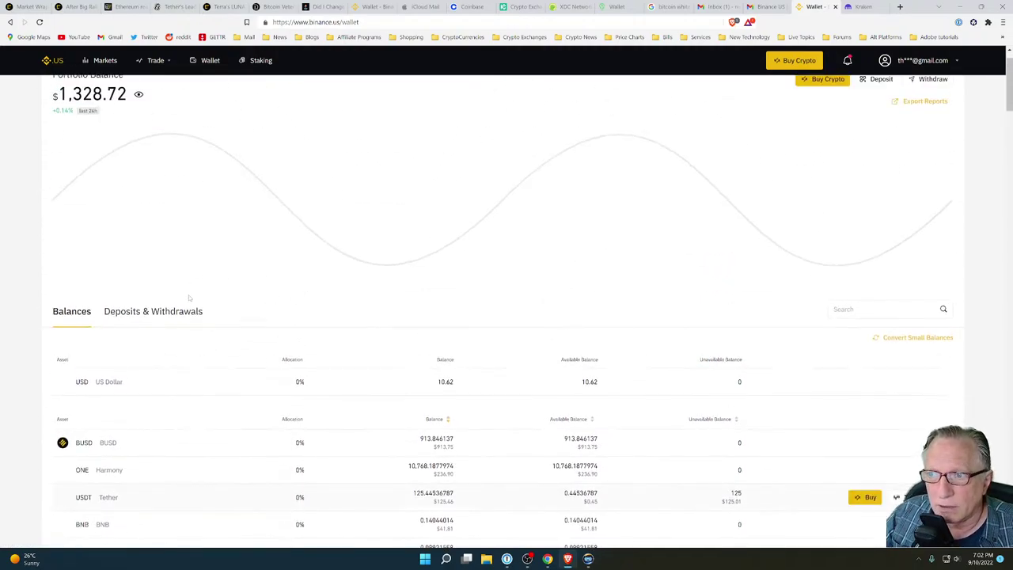
{"action": "scroll", "coordinate": [200, 305], "scroll_direction": "up", "scroll_amount": 1}
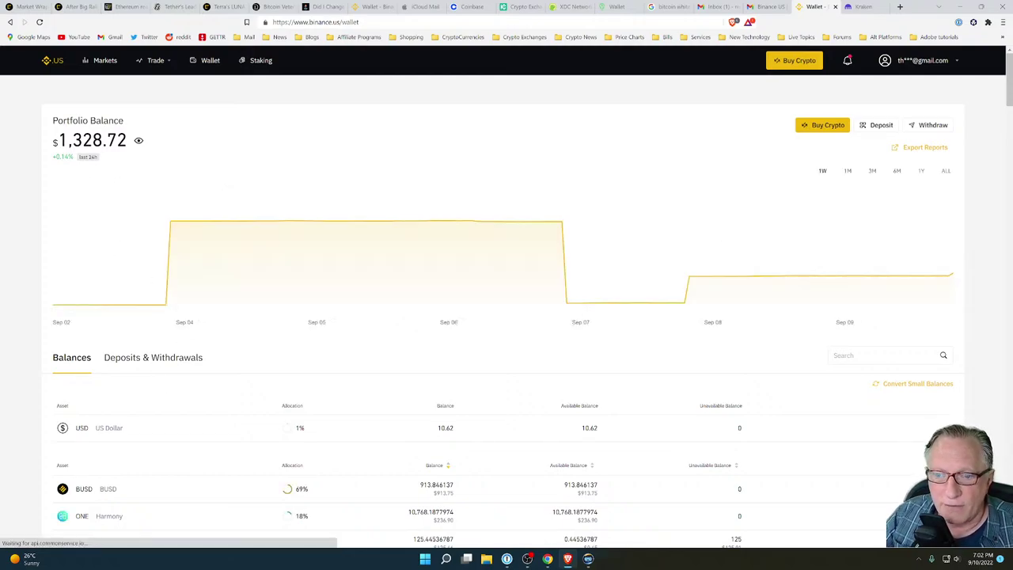
{"action": "mouse_move", "coordinate": [271, 220]}
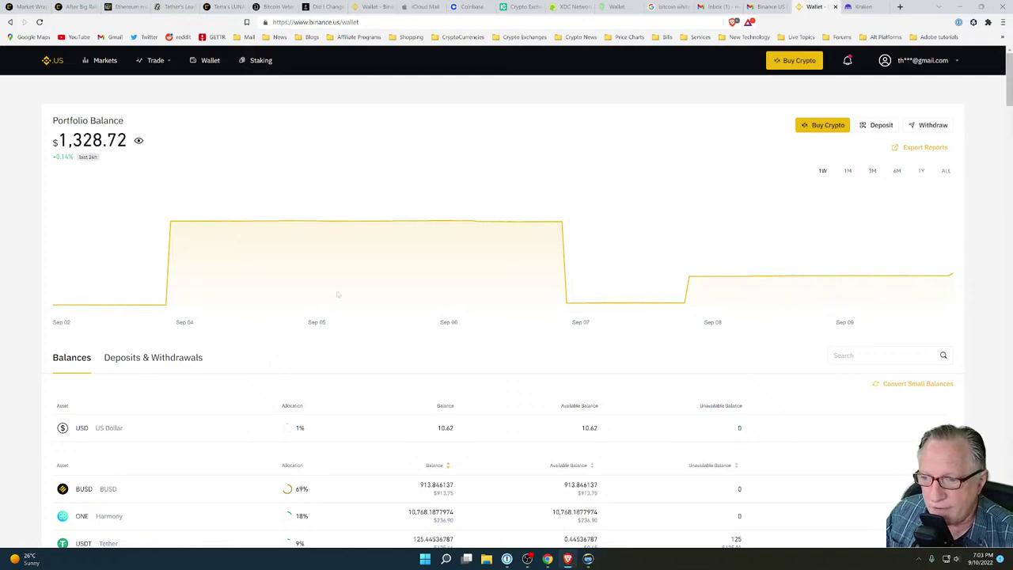
{"action": "scroll", "coordinate": [337, 292], "scroll_direction": "down", "scroll_amount": 2}
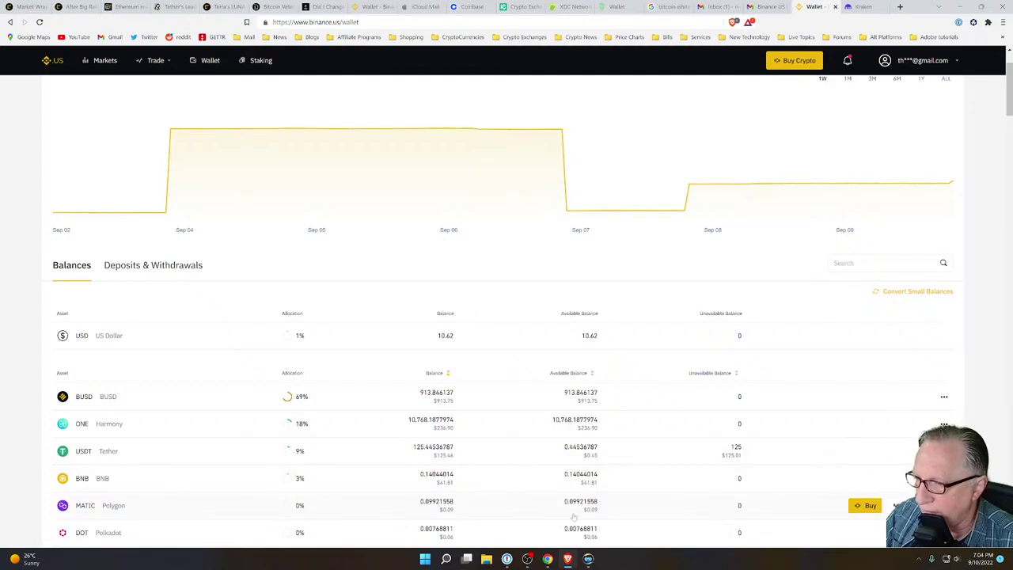
Search YouTube Studio channel content for 'nft' and open the OpenSea NFT purchasing video's details
{"action": "mouse_move", "coordinate": [547, 559]}
{"action": "left_click", "coordinate": [532, 530]}
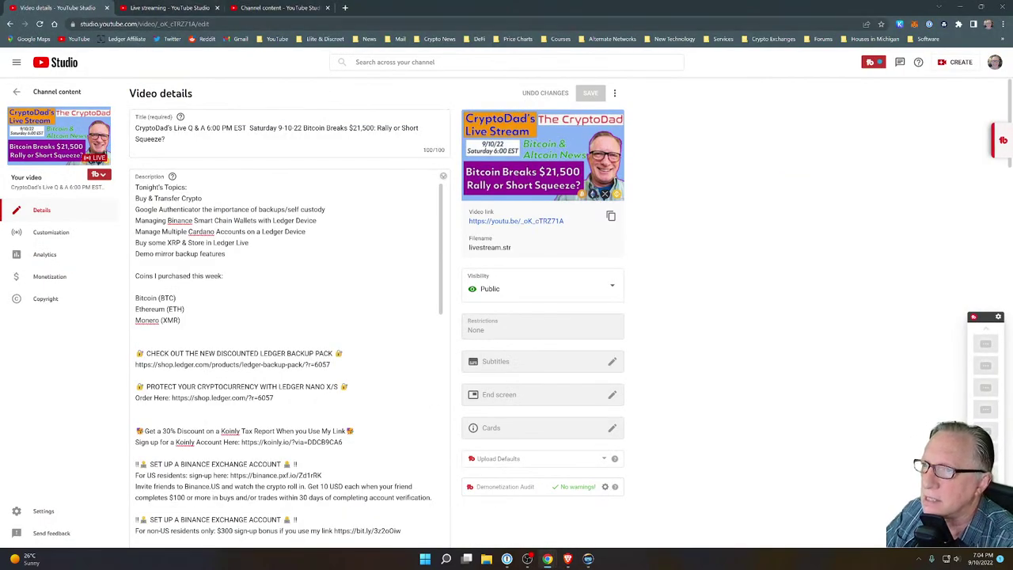
{"action": "left_click", "coordinate": [264, 7]}
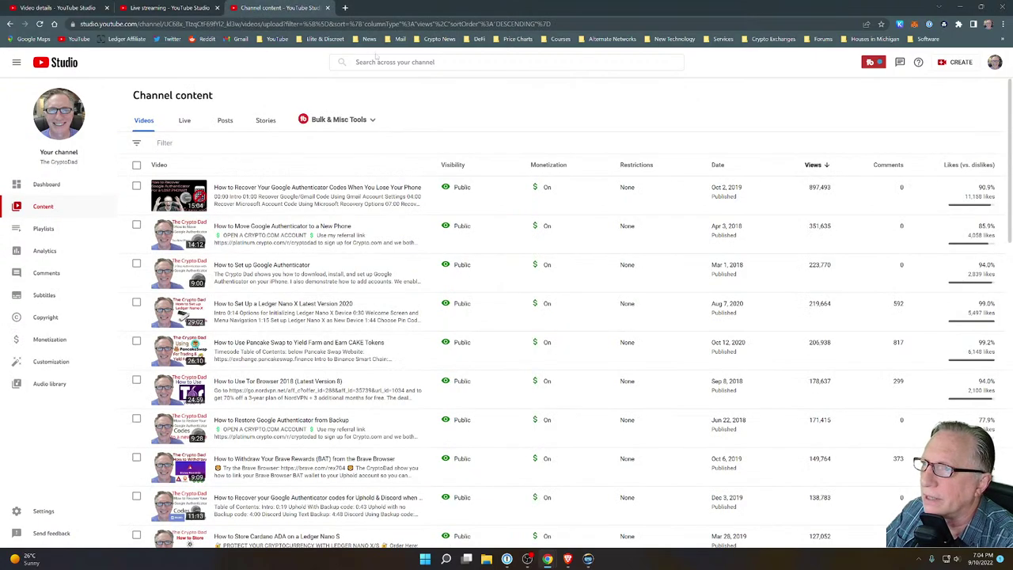
{"action": "left_click", "coordinate": [364, 61]}
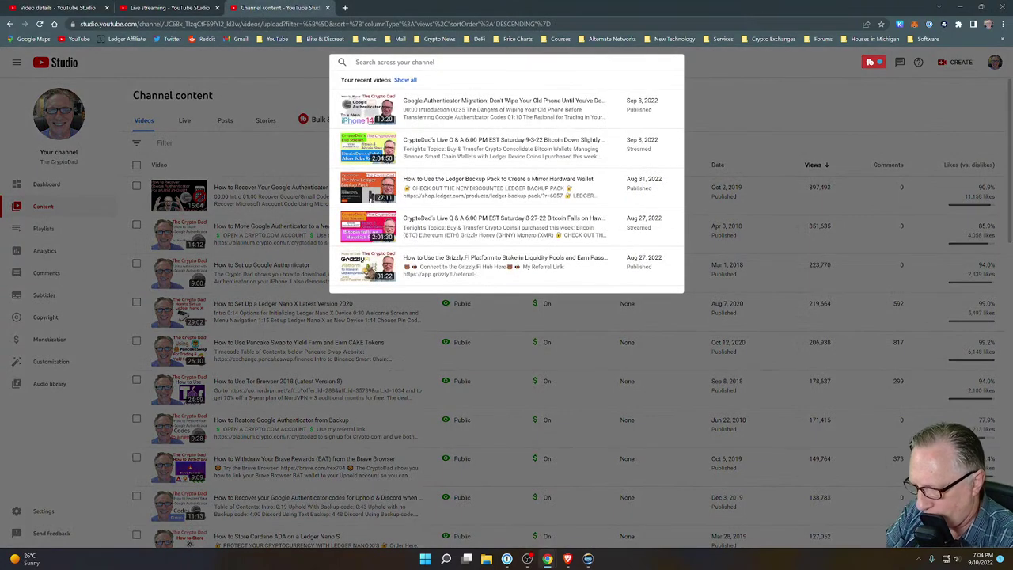
{"action": "type", "text": "nft"}
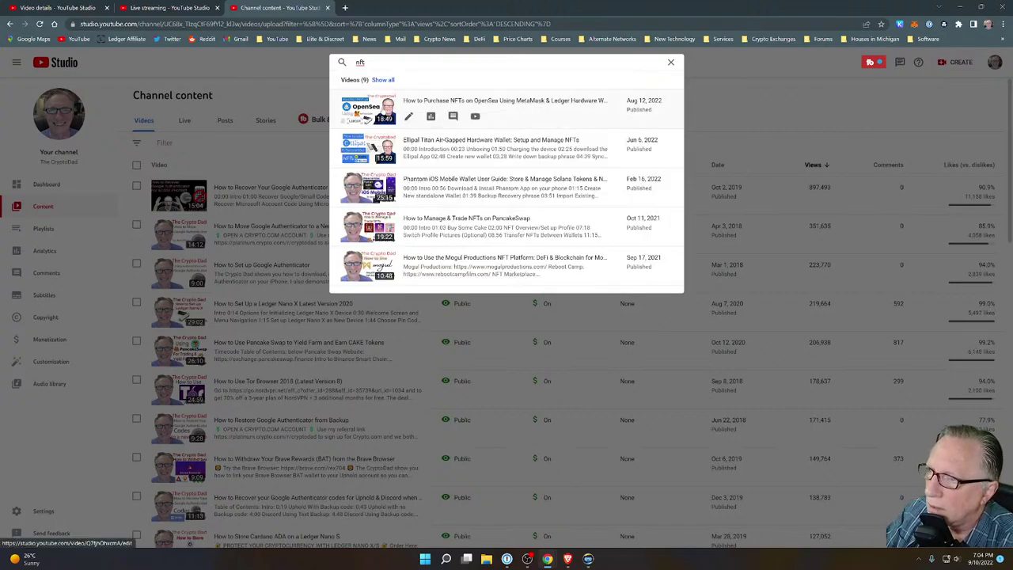
{"action": "left_click", "coordinate": [383, 110]}
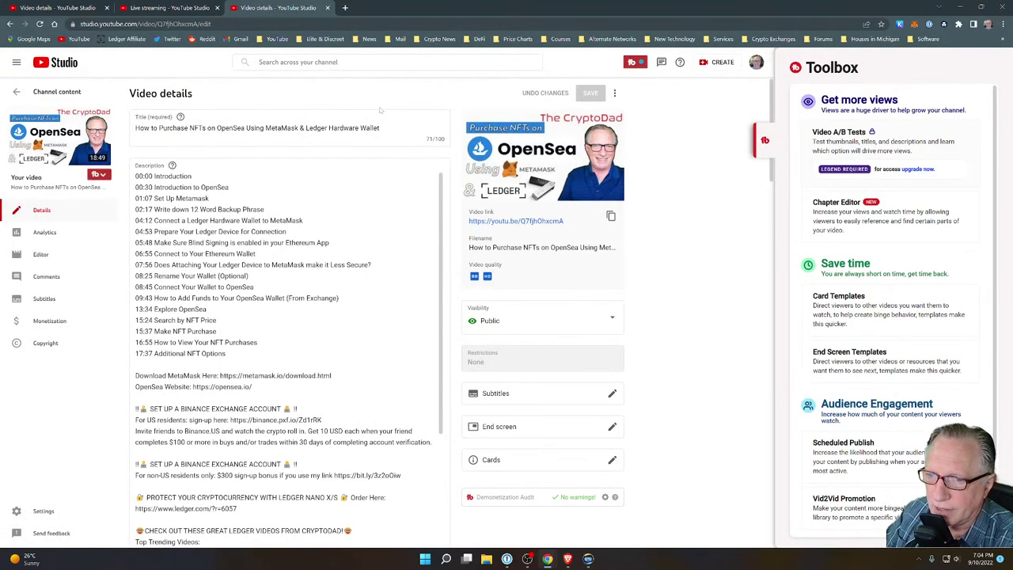
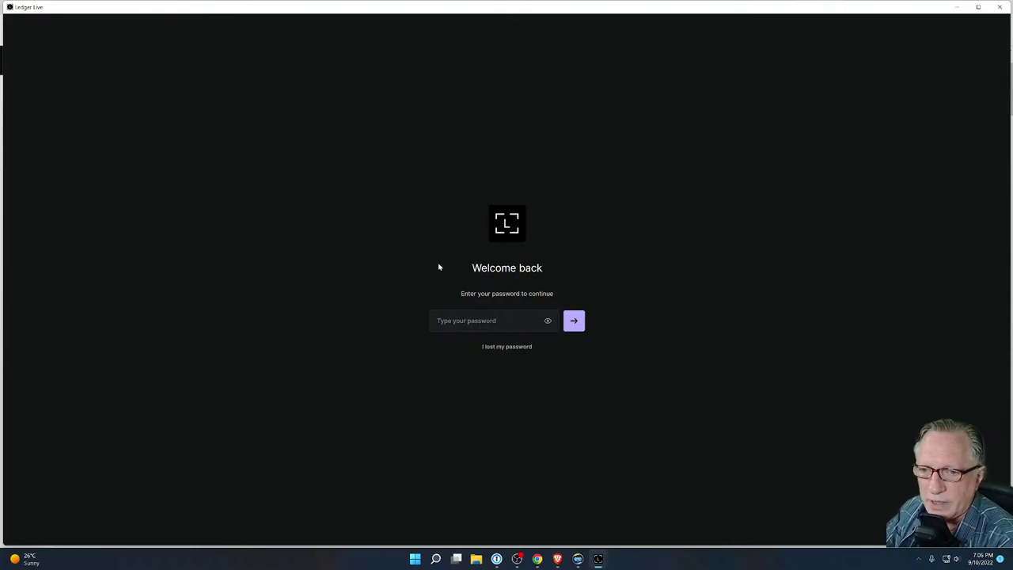
Unlock Ledger Live with the app password to reach the Portfolio
{"action": "left_click", "coordinate": [474, 321]}
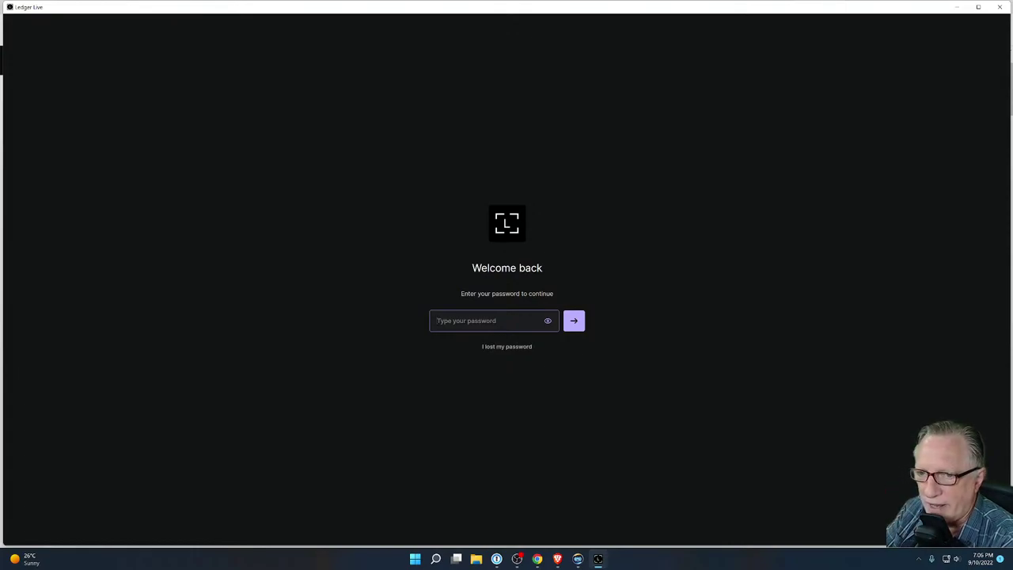
{"action": "type", "text": "••••••"}
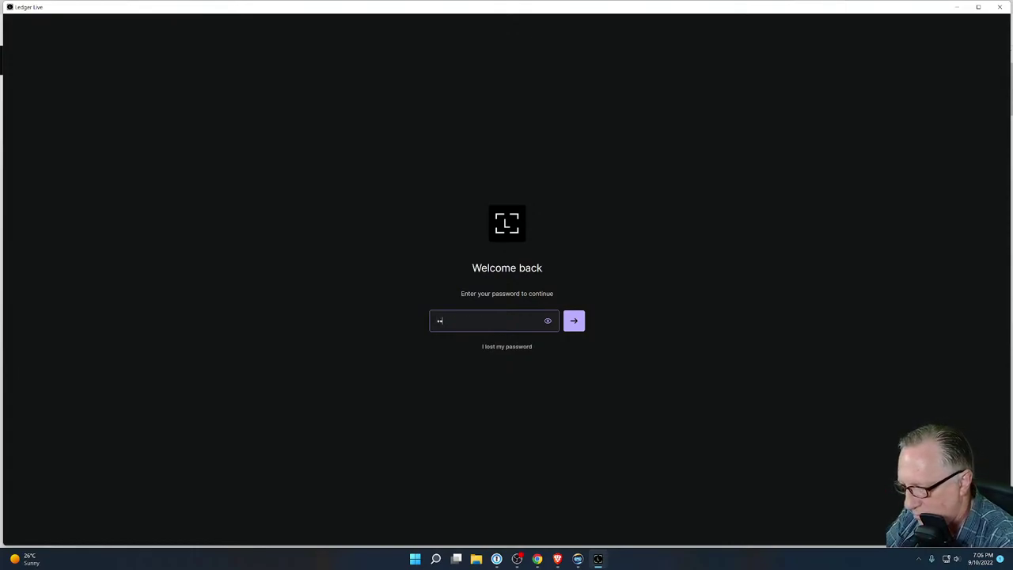
{"action": "type", "text": "•"}
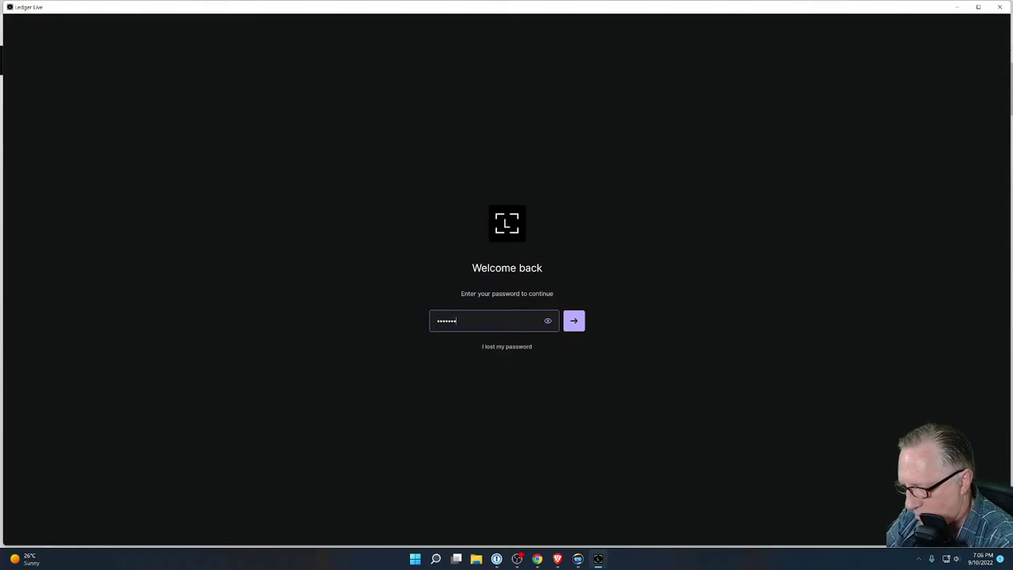
{"action": "type", "text": "•••"}
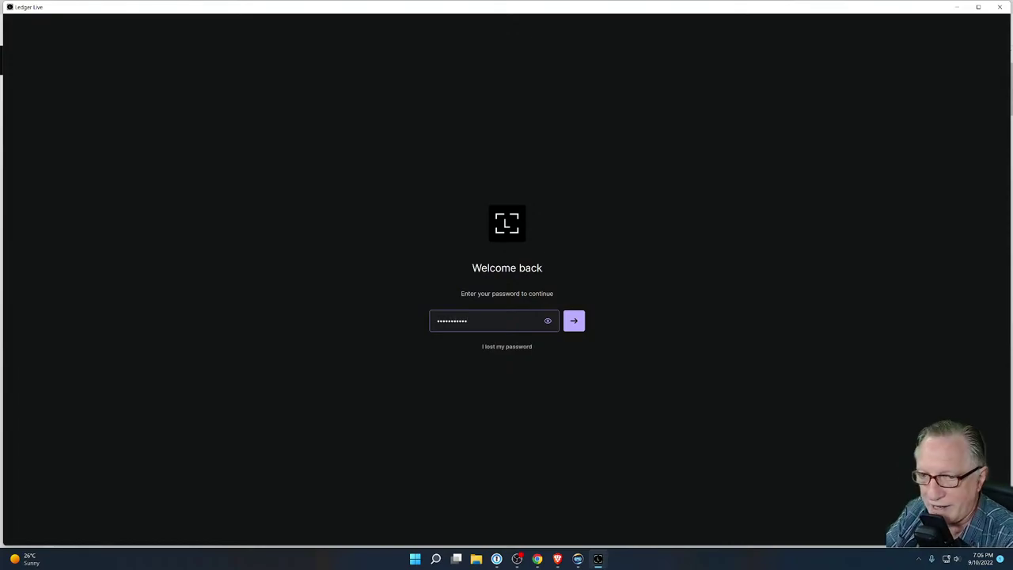
{"action": "key", "text": "Return"}
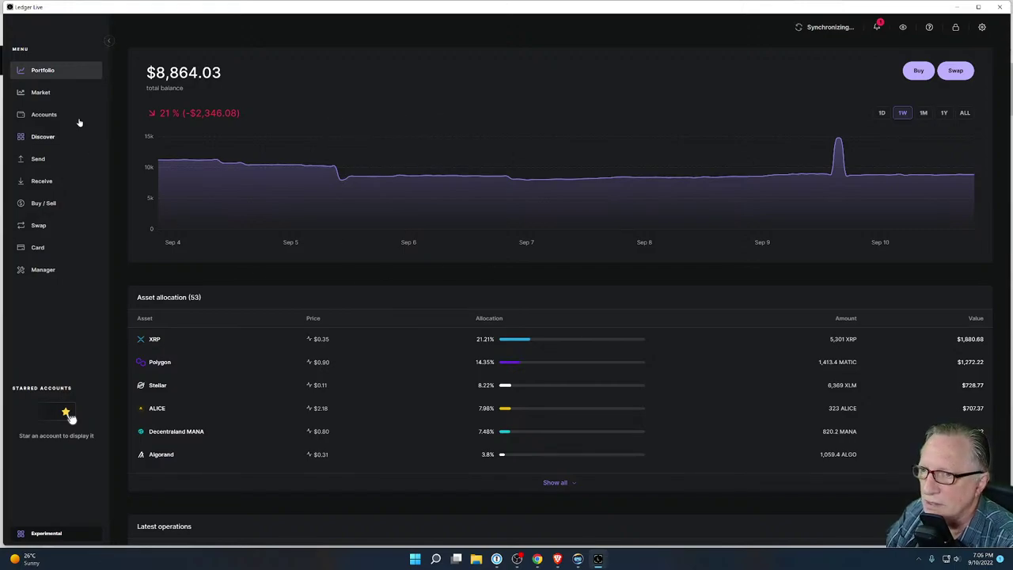
Start adding a Bitcoin account from the Accounts page and let the device scan run
{"action": "left_click", "coordinate": [44, 117]}
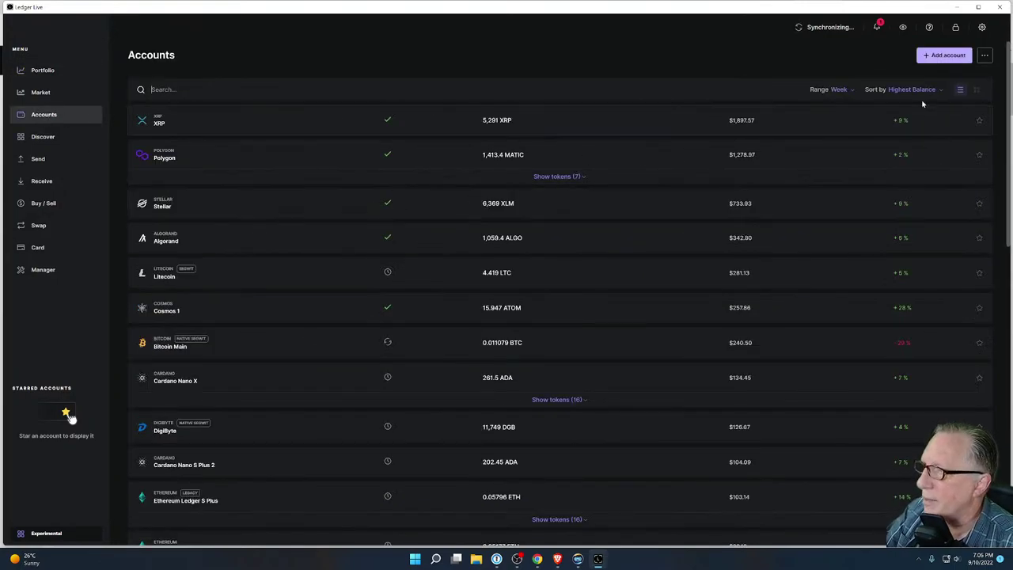
{"action": "left_click", "coordinate": [941, 57]}
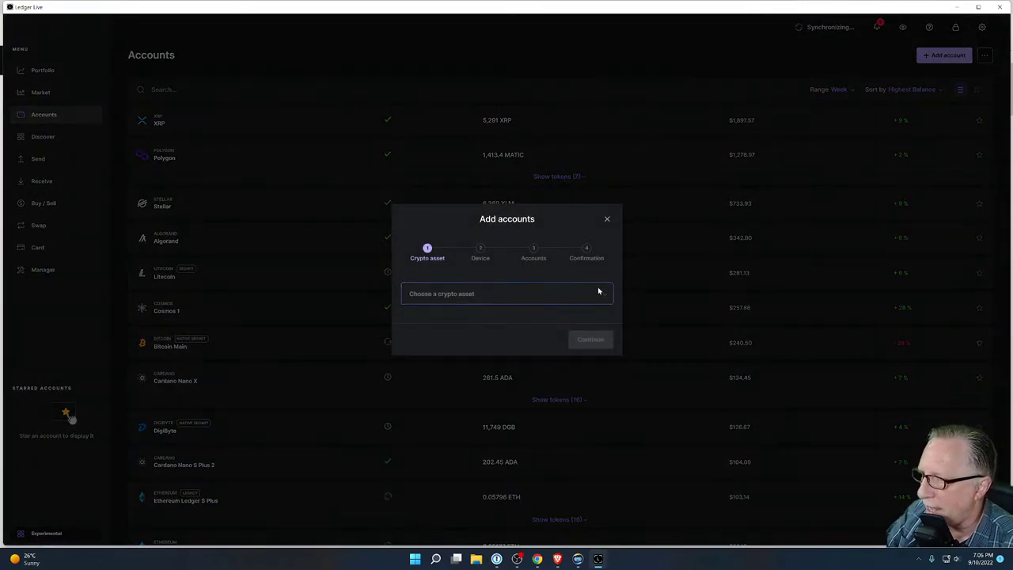
{"action": "left_click", "coordinate": [491, 295]}
{"action": "left_click", "coordinate": [479, 316]}
{"action": "left_click", "coordinate": [601, 345]}
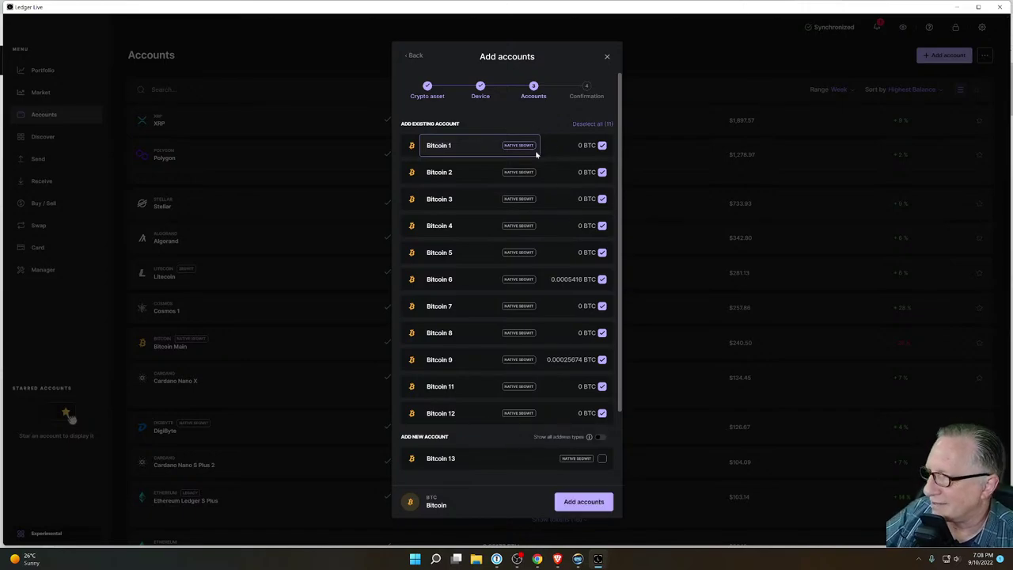
Toggle 'Show all address types' on and back off, then exit the wizard without adding Bitcoin accounts
{"action": "scroll", "coordinate": [559, 334], "scroll_direction": "down", "scroll_amount": 1}
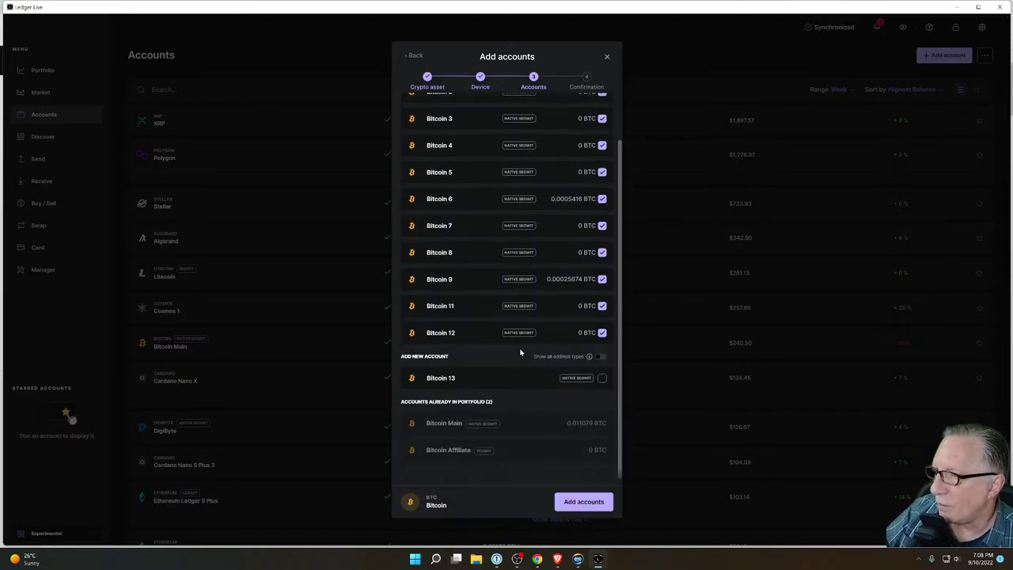
{"action": "left_click", "coordinate": [600, 356]}
{"action": "scroll", "coordinate": [484, 361], "scroll_direction": "down", "scroll_amount": 1}
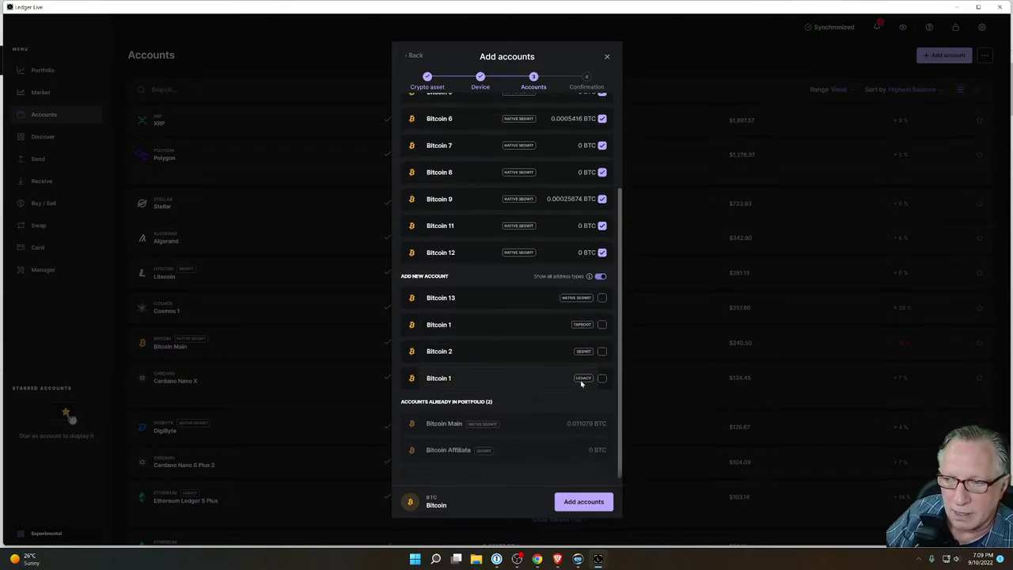
{"action": "left_click", "coordinate": [599, 276]}
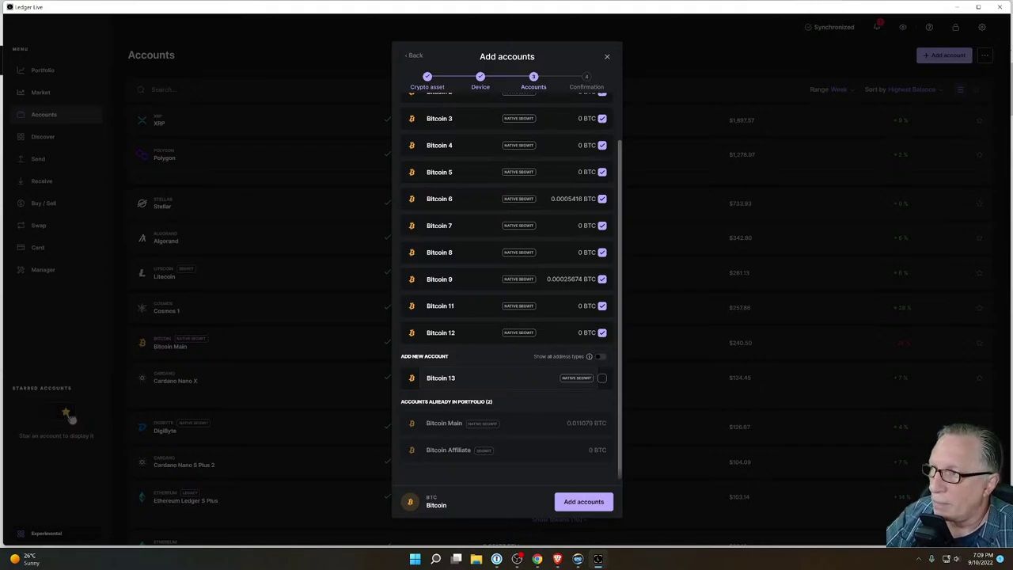
{"action": "left_click", "coordinate": [607, 57]}
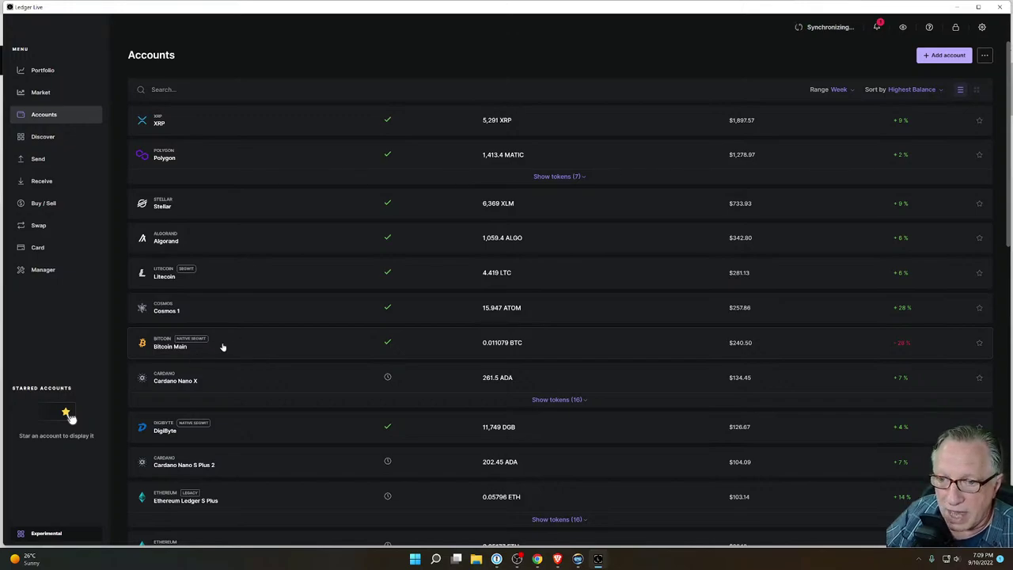
{"action": "scroll", "coordinate": [262, 354], "scroll_direction": "down", "scroll_amount": 5}
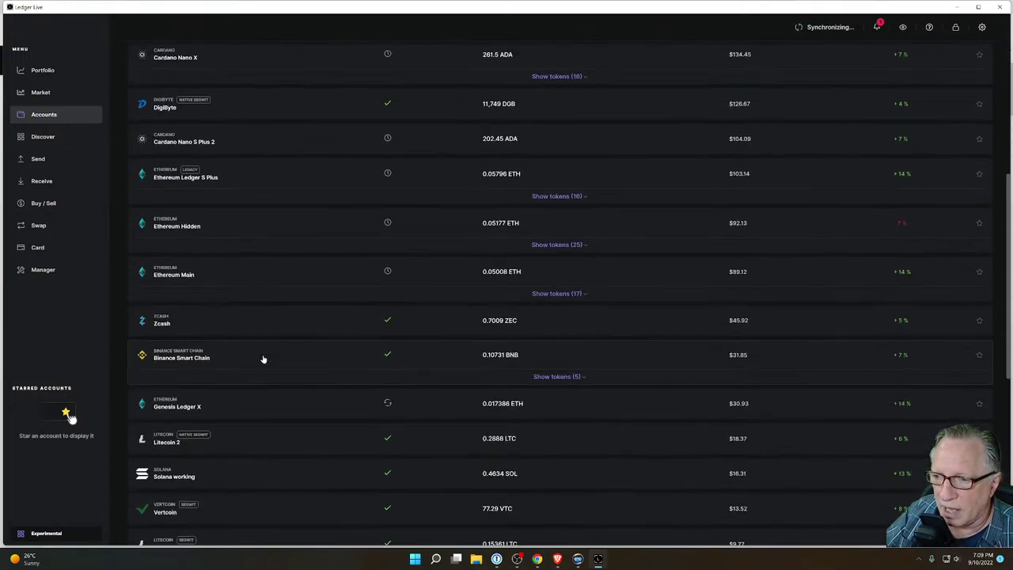
{"action": "scroll", "coordinate": [263, 360], "scroll_direction": "down", "scroll_amount": 6}
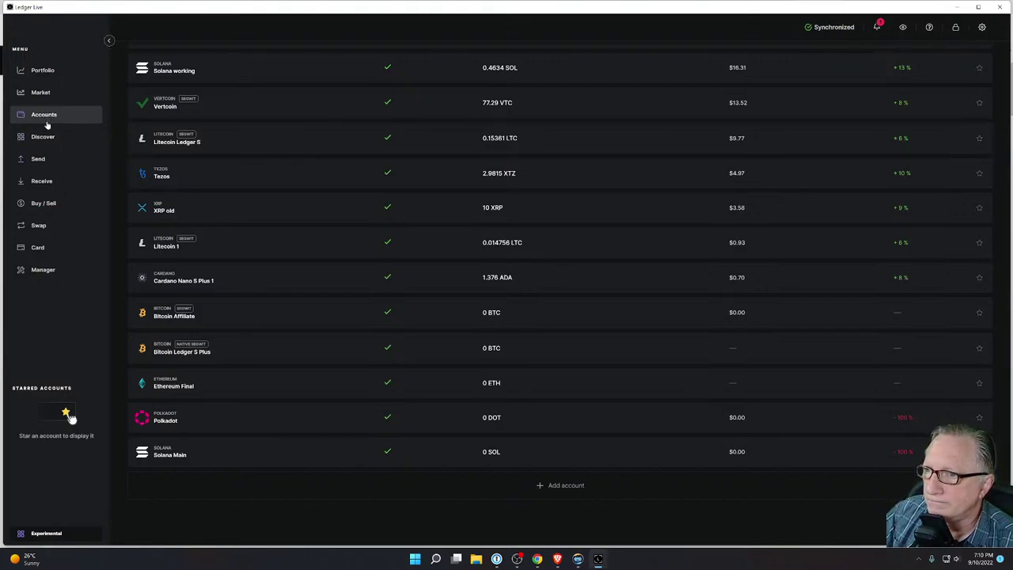
{"action": "scroll", "coordinate": [133, 156], "scroll_direction": "up", "scroll_amount": 1}
{"action": "scroll", "coordinate": [294, 206], "scroll_direction": "up", "scroll_amount": 6}
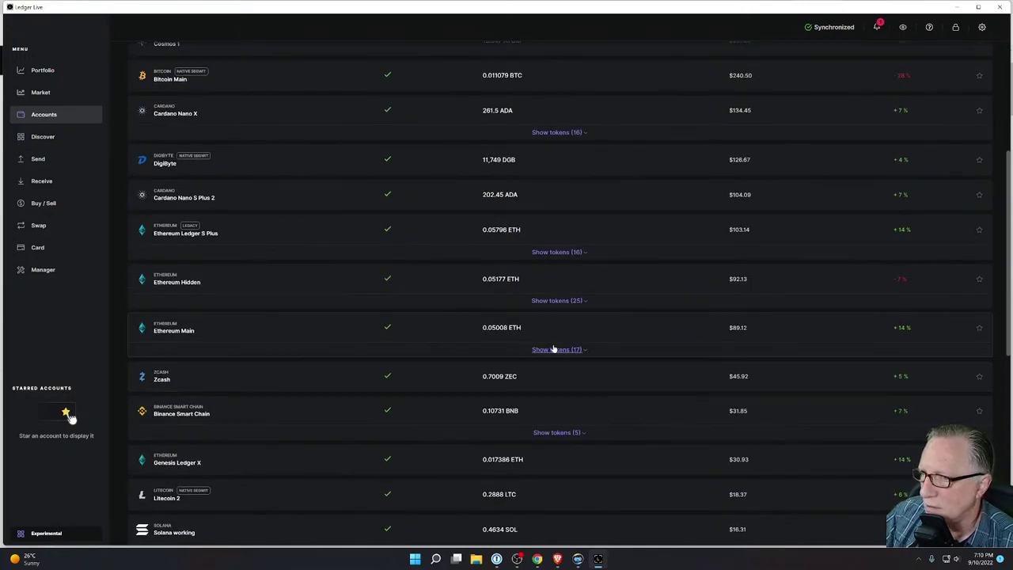
{"action": "left_click", "coordinate": [495, 333]}
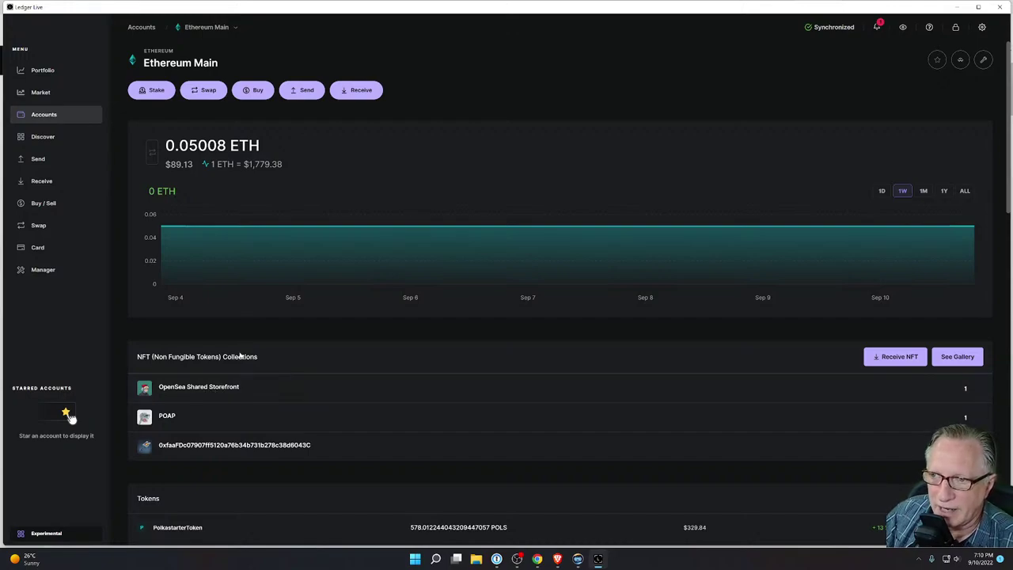
{"action": "left_click", "coordinate": [44, 115]}
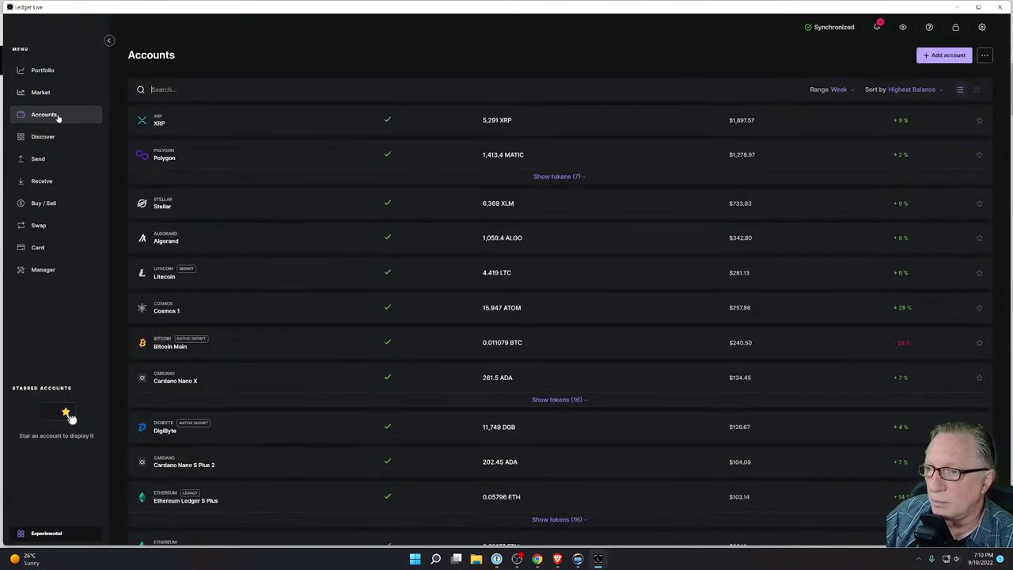
{"action": "scroll", "coordinate": [335, 370], "scroll_direction": "down", "scroll_amount": 5}
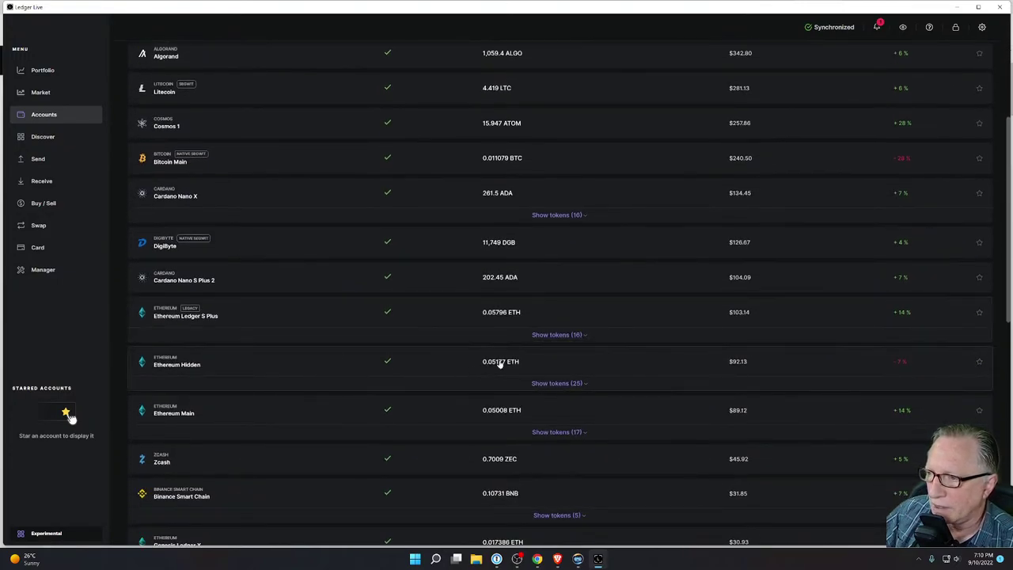
Copy Ethereum Hidden's receive address, skipping device verification, then return to the Accounts list
{"action": "left_click", "coordinate": [500, 363]}
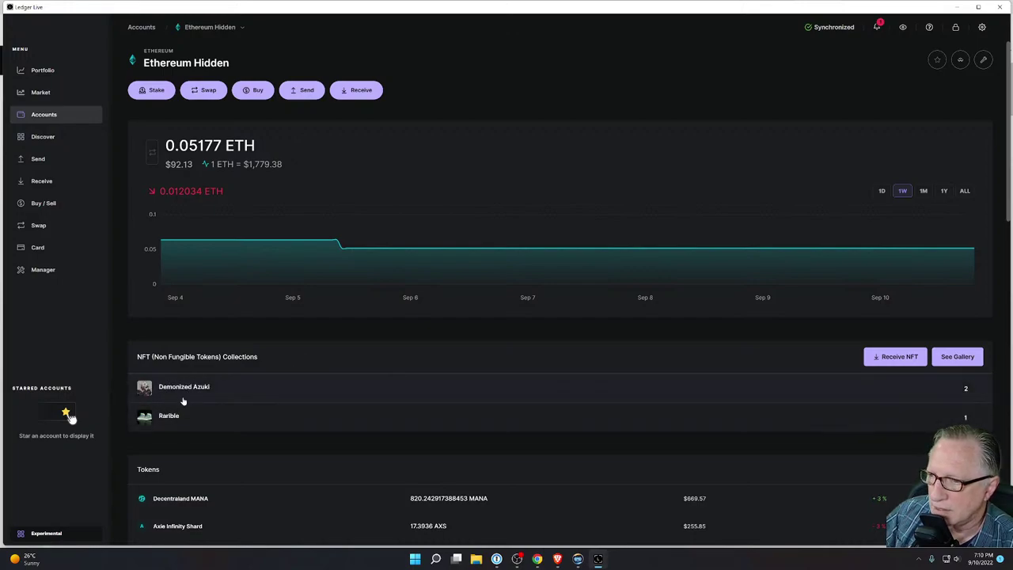
{"action": "left_click", "coordinate": [358, 91]}
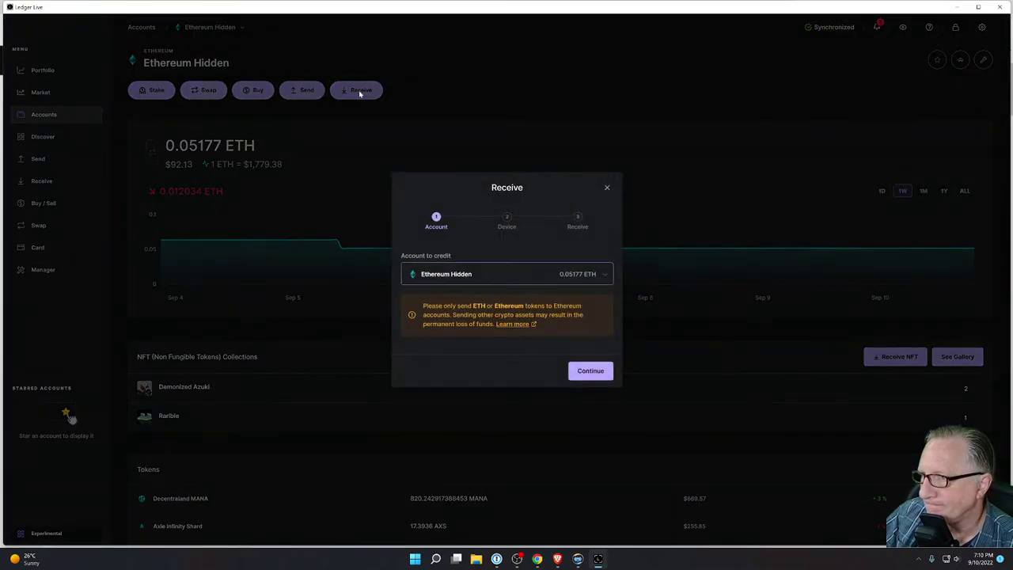
{"action": "left_click", "coordinate": [589, 375]}
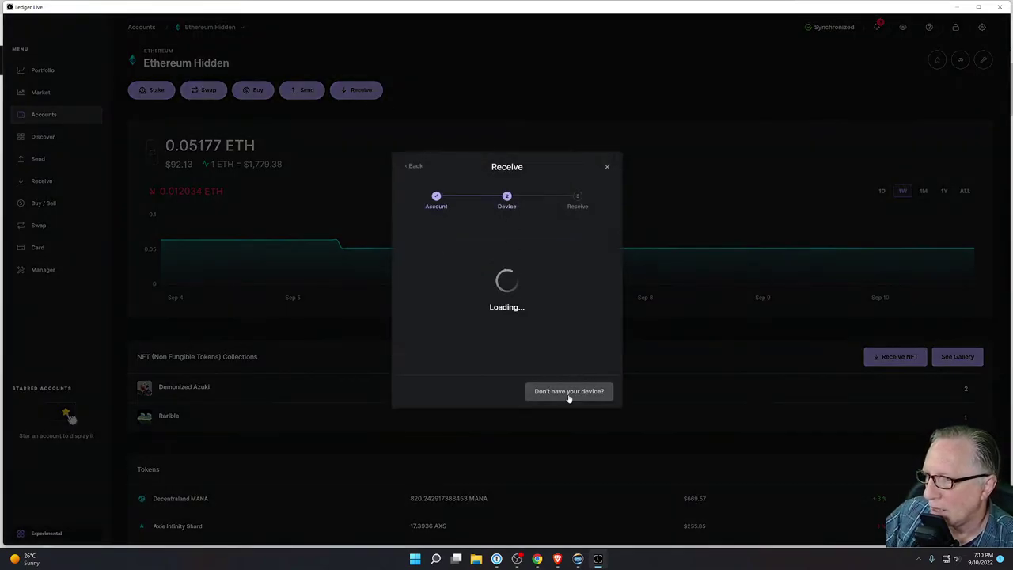
{"action": "left_click", "coordinate": [570, 389]}
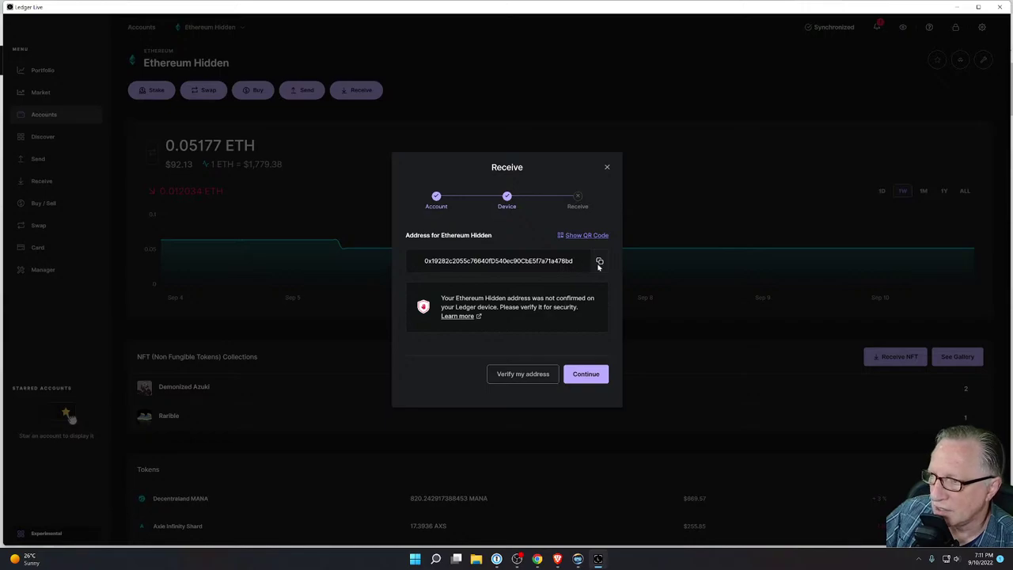
{"action": "left_click", "coordinate": [599, 261]}
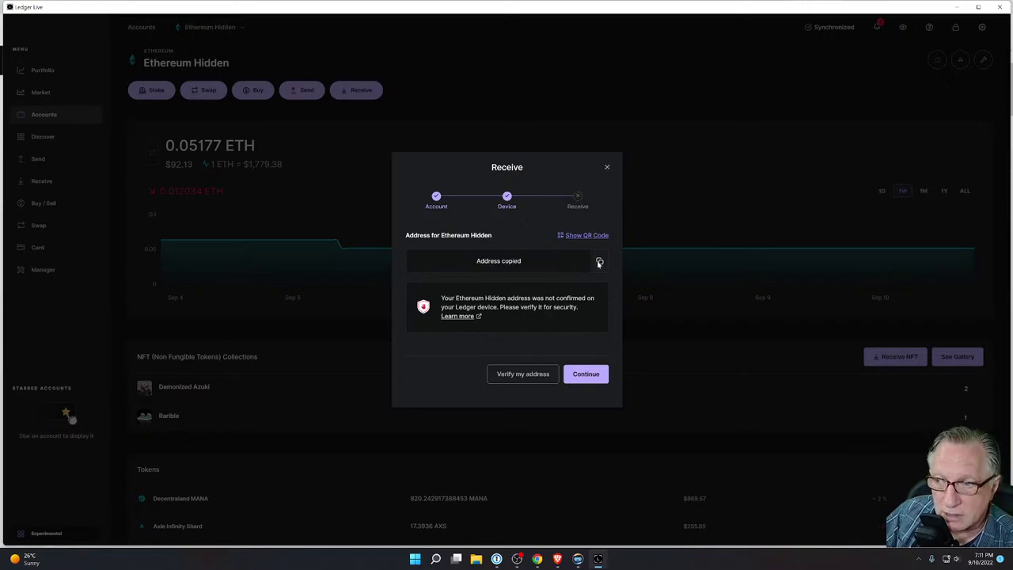
{"action": "left_click", "coordinate": [607, 168]}
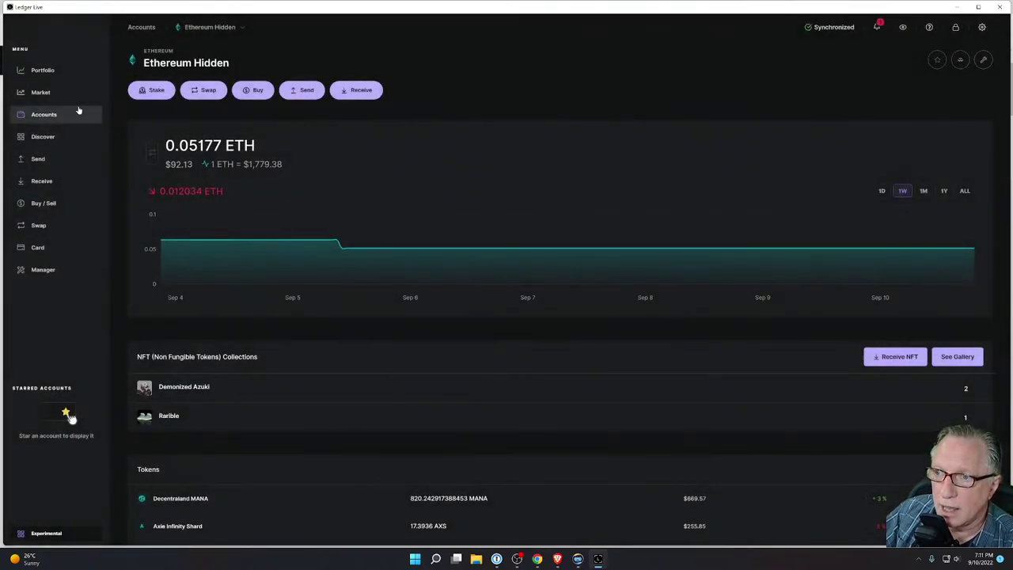
{"action": "left_click", "coordinate": [46, 117]}
{"action": "scroll", "coordinate": [303, 396], "scroll_direction": "down", "scroll_amount": 3}
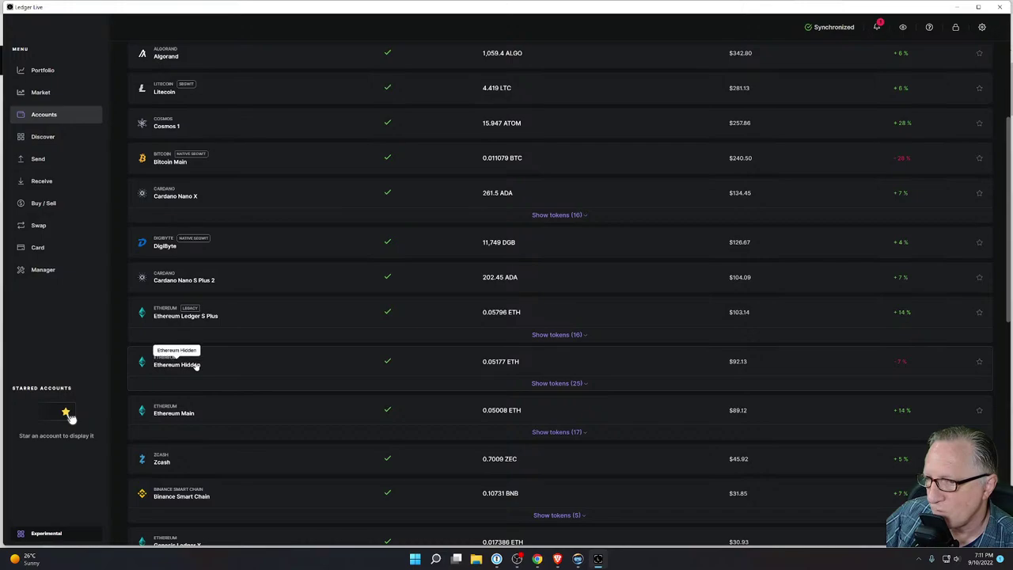
Start sending Exclusive Ape Billionaire Club #4219 from Ethereum Main to the pasted Ethereum Hidden address
{"action": "left_click", "coordinate": [219, 416]}
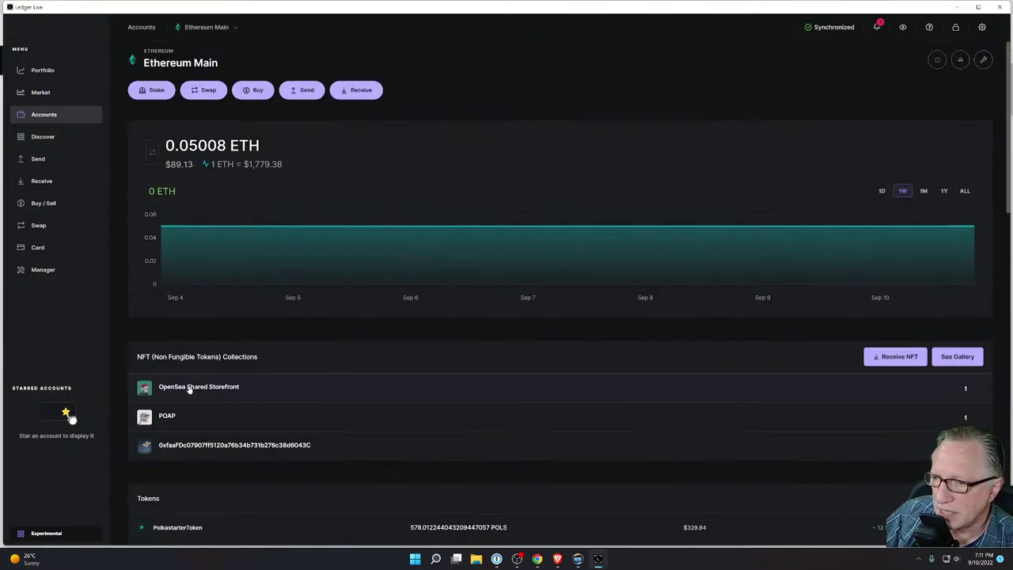
{"action": "left_click", "coordinate": [189, 389]}
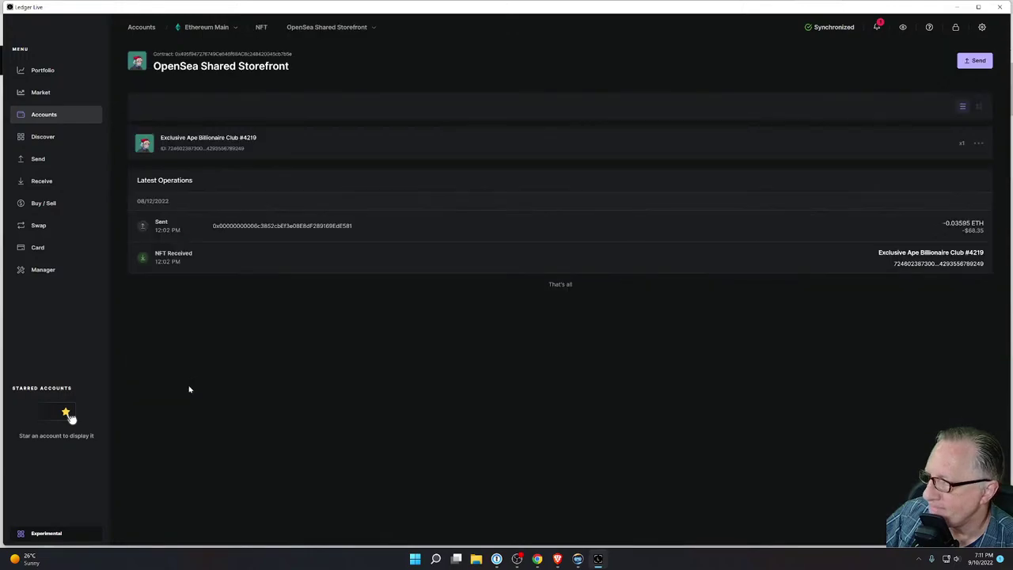
{"action": "left_click", "coordinate": [976, 61]}
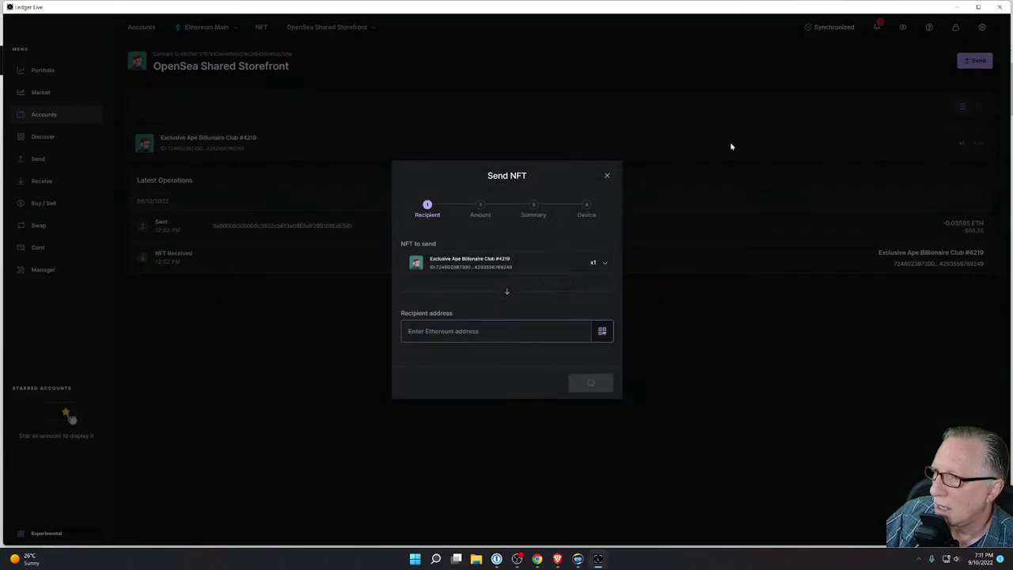
{"action": "right_click", "coordinate": [419, 335]}
{"action": "left_click", "coordinate": [436, 363]}
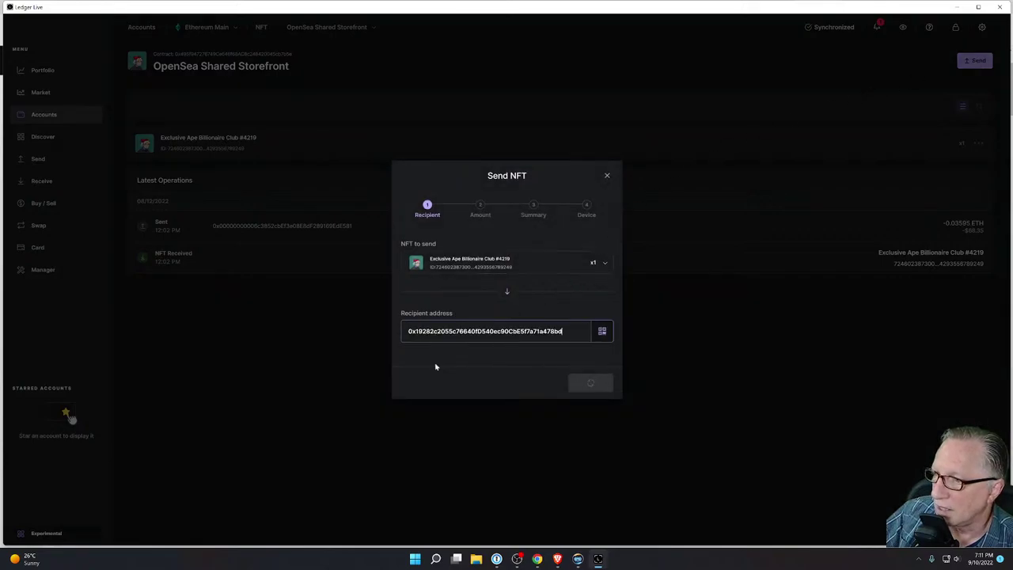
Confirm the NFT transfer through fees and summary, approve on the device, and view its details
{"action": "left_click", "coordinate": [590, 383]}
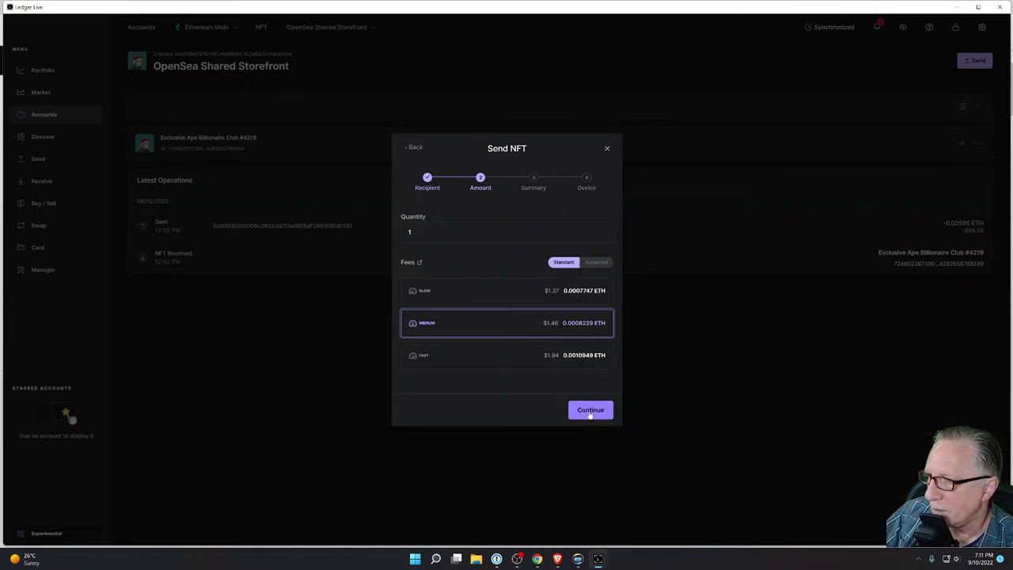
{"action": "left_click", "coordinate": [591, 412]}
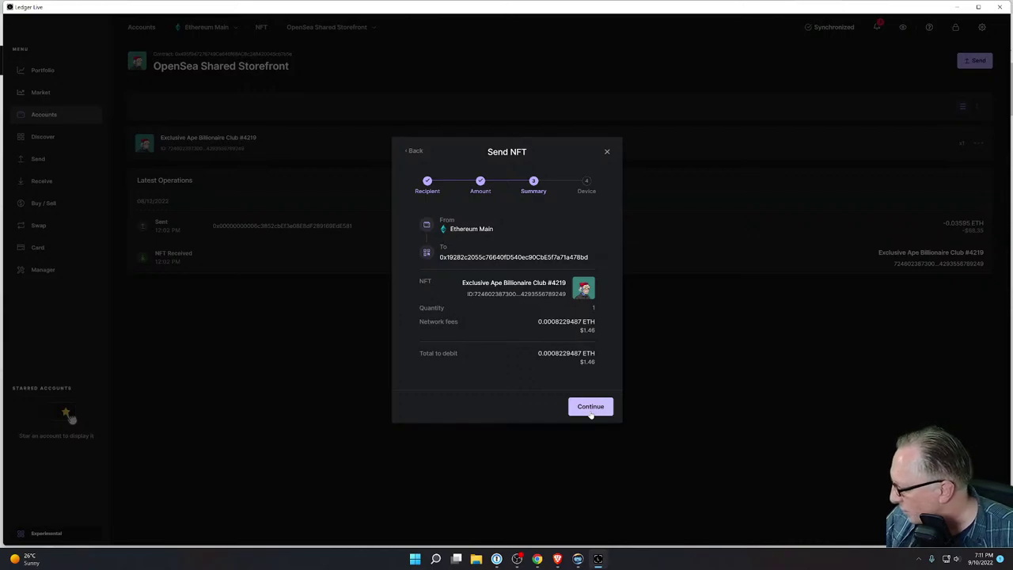
{"action": "left_click", "coordinate": [591, 409]}
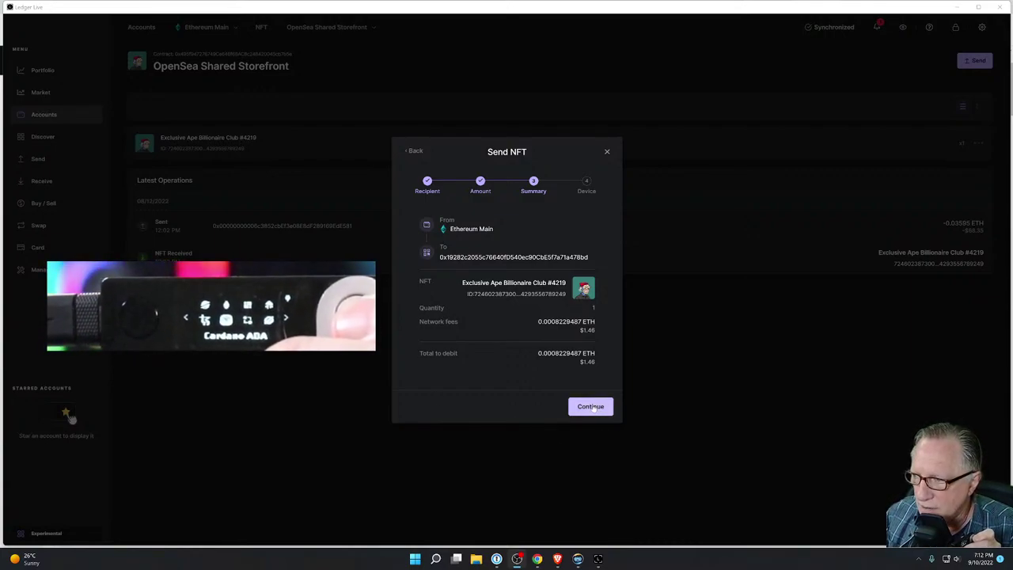
{"action": "left_click", "coordinate": [591, 407]}
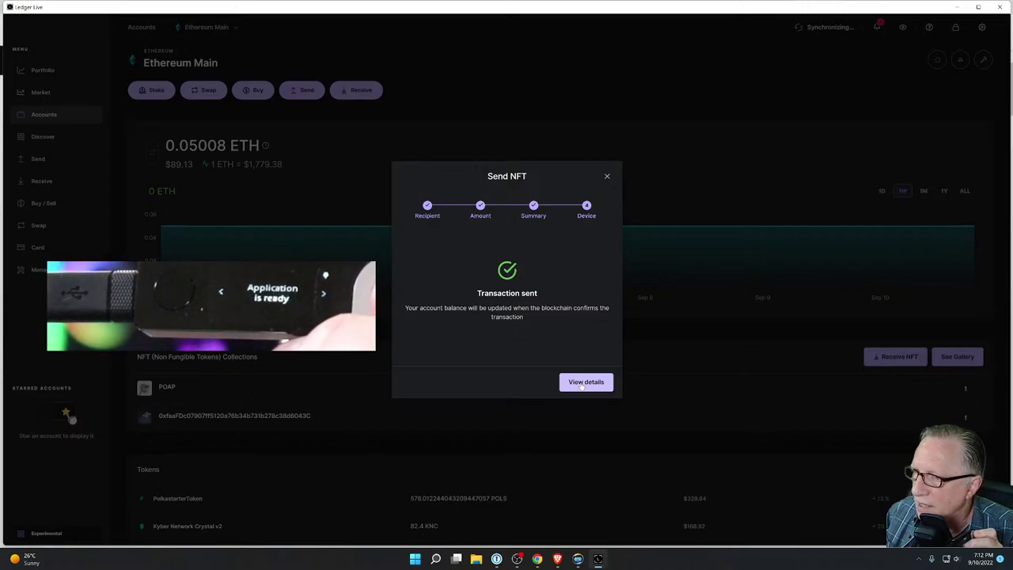
{"action": "left_click", "coordinate": [586, 383]}
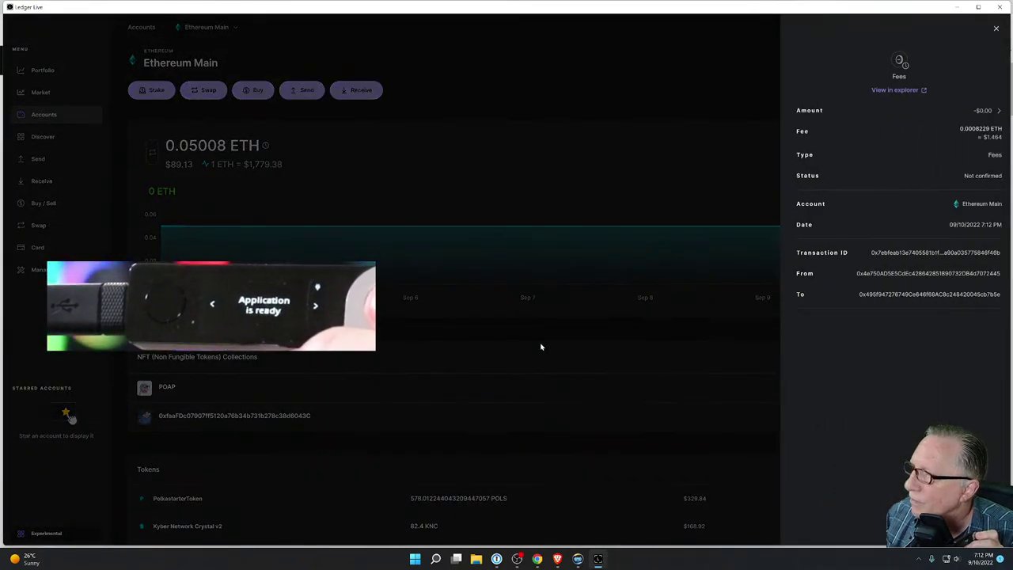
Check the NFT transfer's Success status on Etherscan, then return to Ledger Live
{"action": "left_click", "coordinate": [901, 90]}
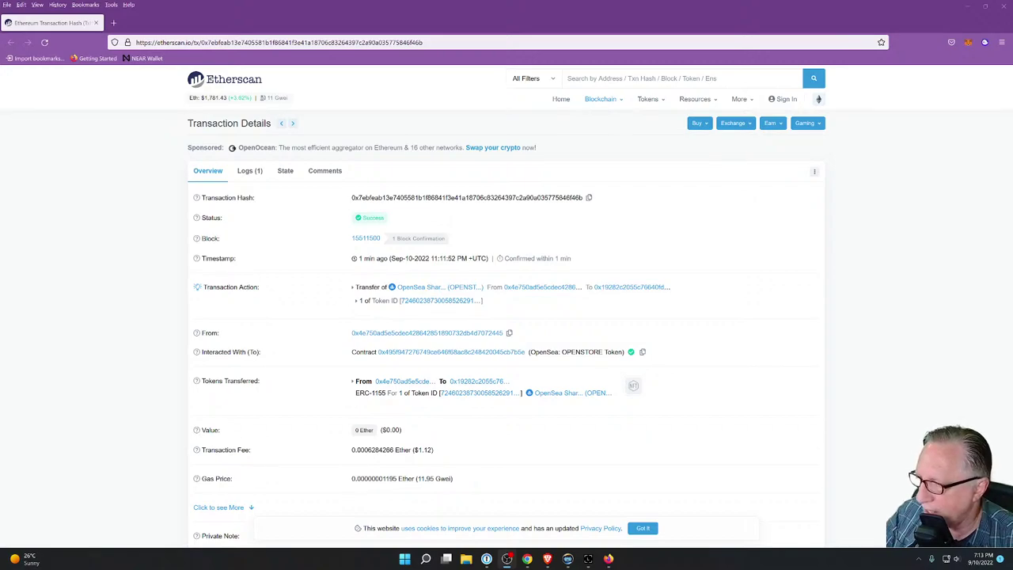
{"action": "left_click", "coordinate": [588, 559]}
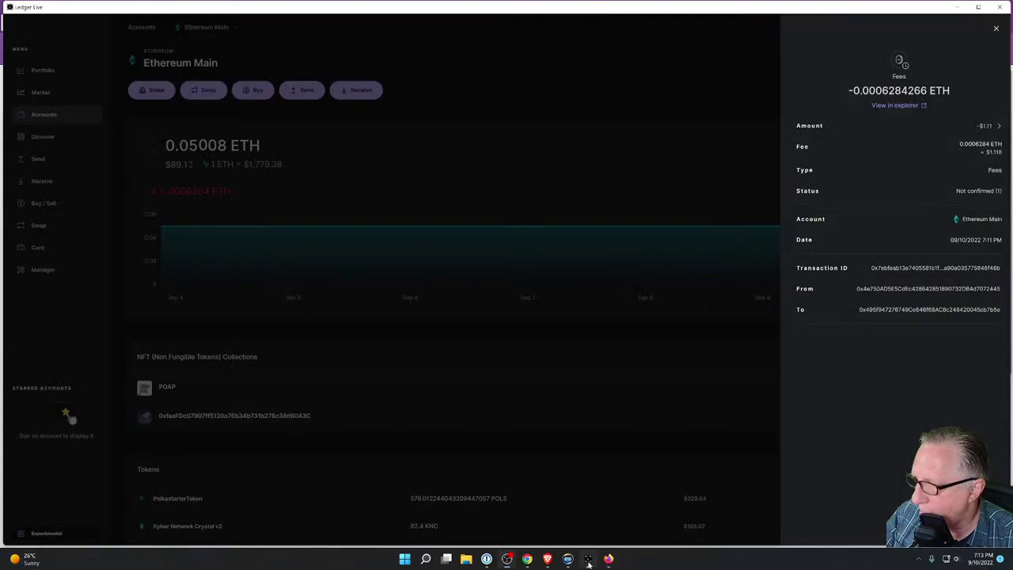
Close the transaction details and open the Ethereum Hidden account showing its 0.05177 ETH balance
{"action": "left_click", "coordinate": [994, 30]}
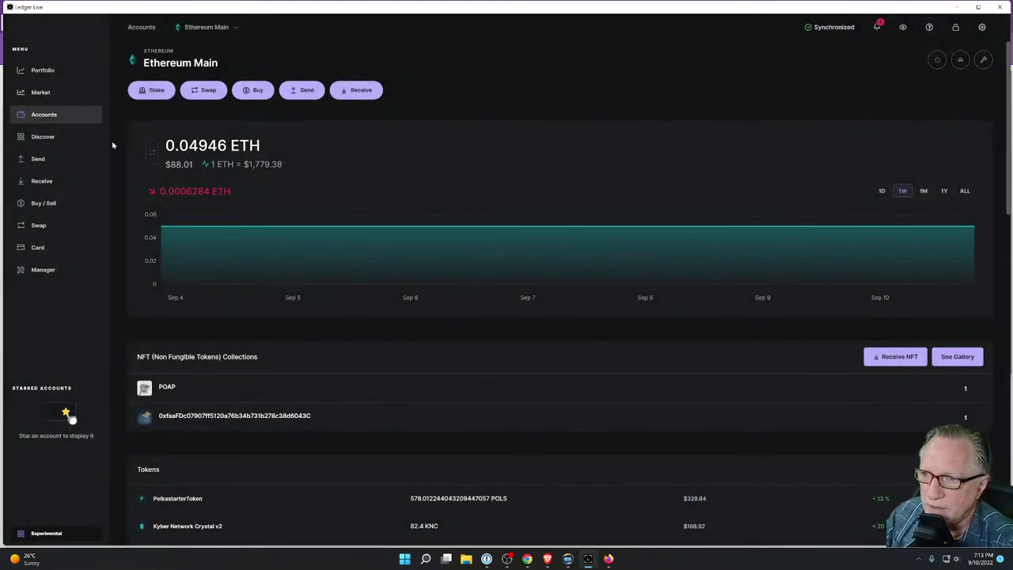
{"action": "left_click", "coordinate": [47, 117]}
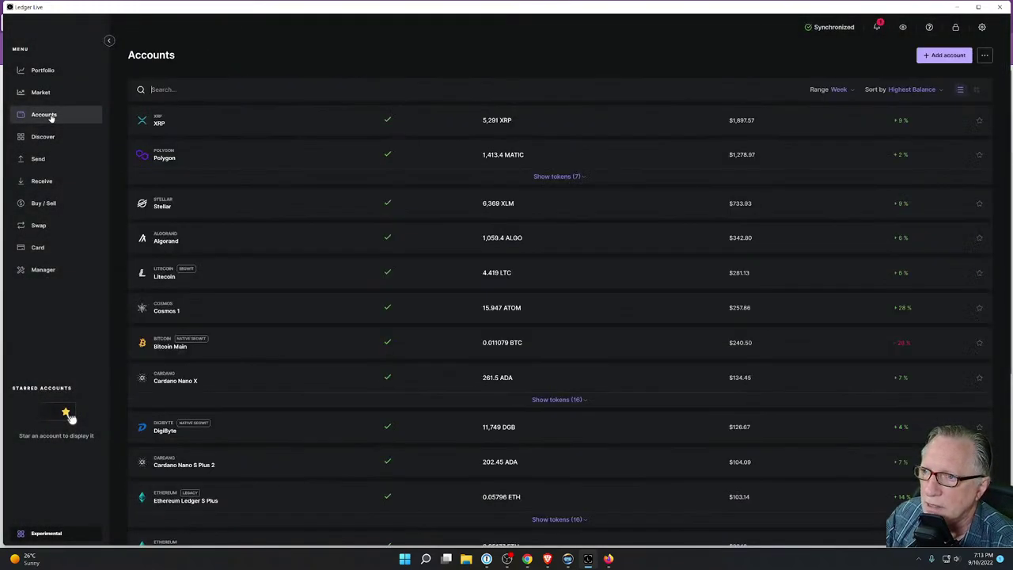
{"action": "scroll", "coordinate": [391, 304], "scroll_direction": "down", "scroll_amount": 2}
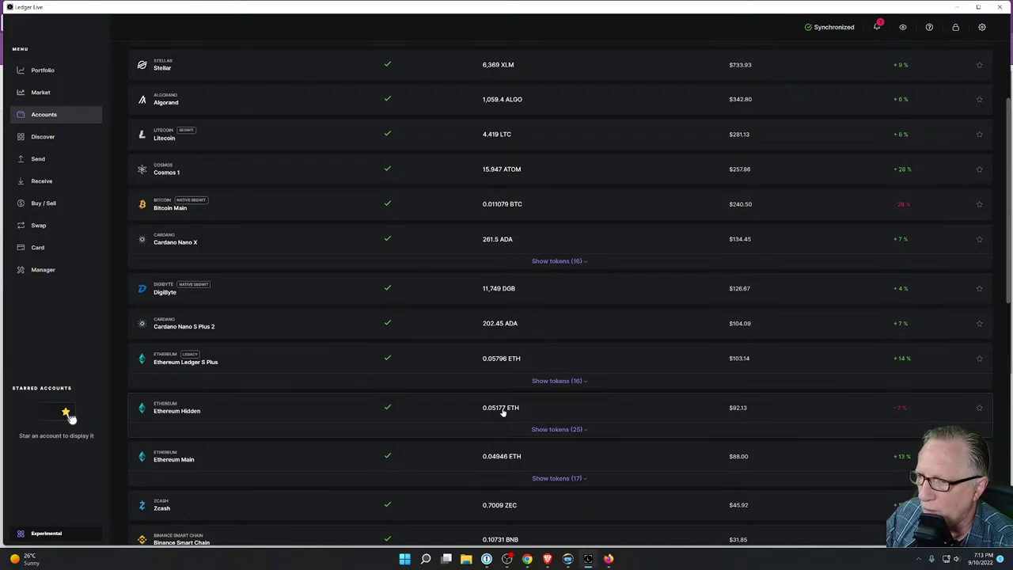
{"action": "left_click", "coordinate": [501, 410]}
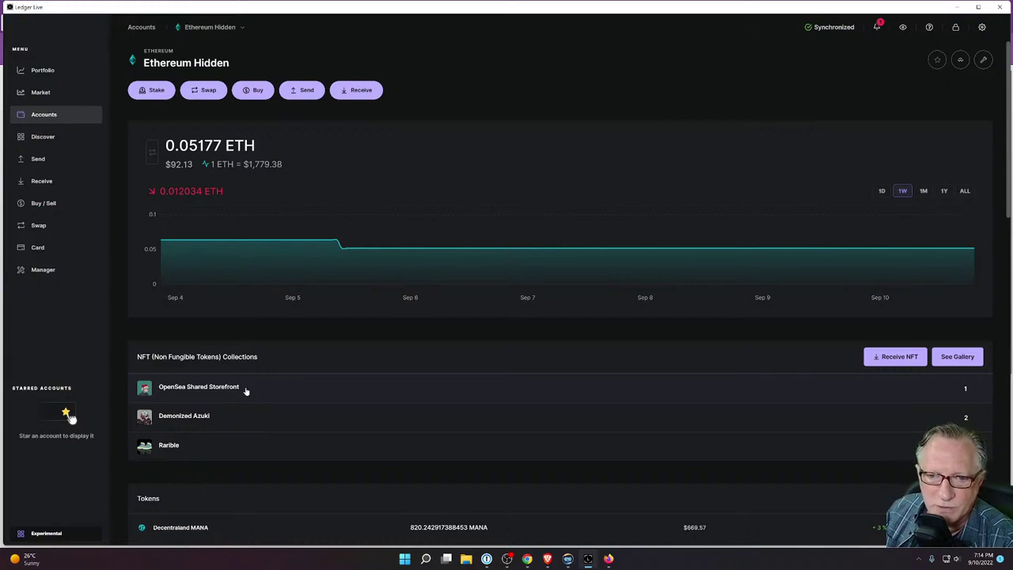
{"action": "left_click", "coordinate": [547, 559]}
Switch to the KuCoin tab and open the Asset Overview page
{"action": "left_click", "coordinate": [524, 6]}
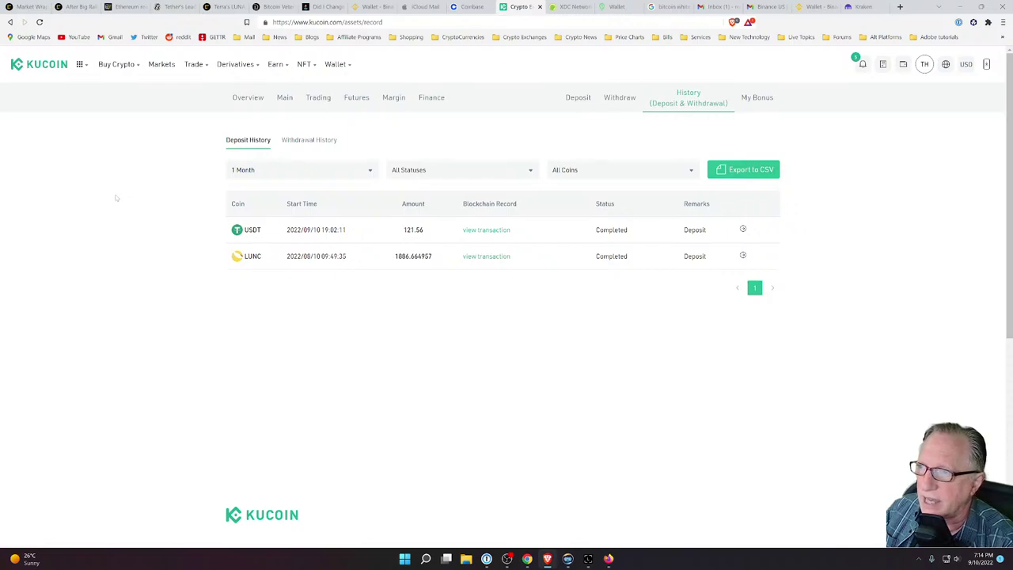
{"action": "mouse_move", "coordinate": [194, 64]}
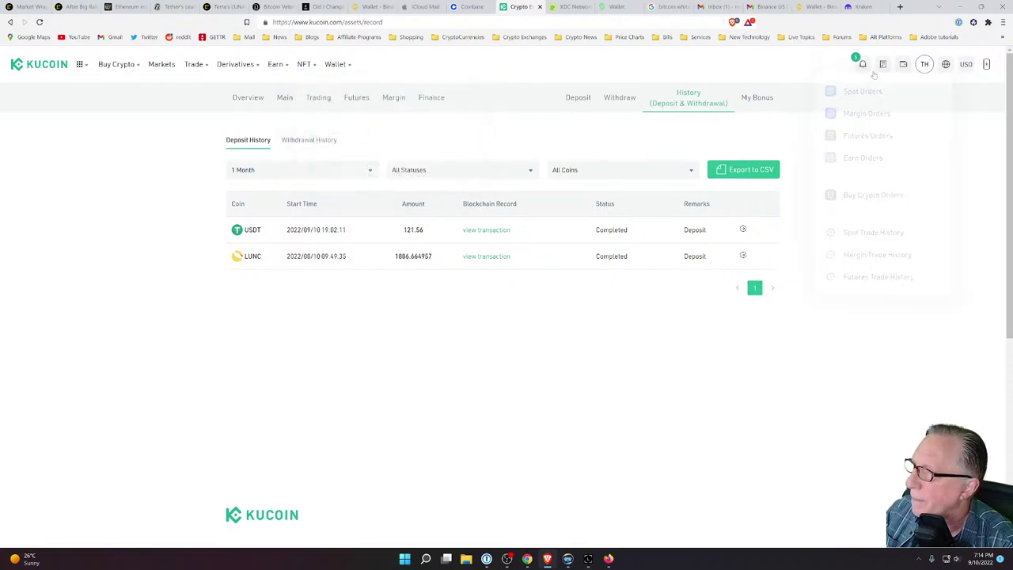
{"action": "mouse_move", "coordinate": [878, 68]}
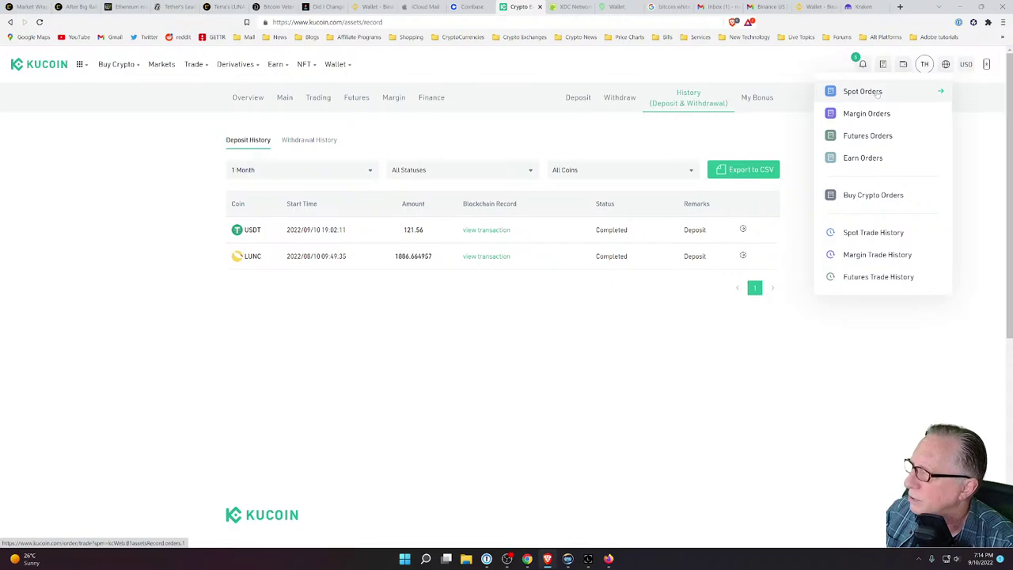
{"action": "left_click", "coordinate": [247, 98]}
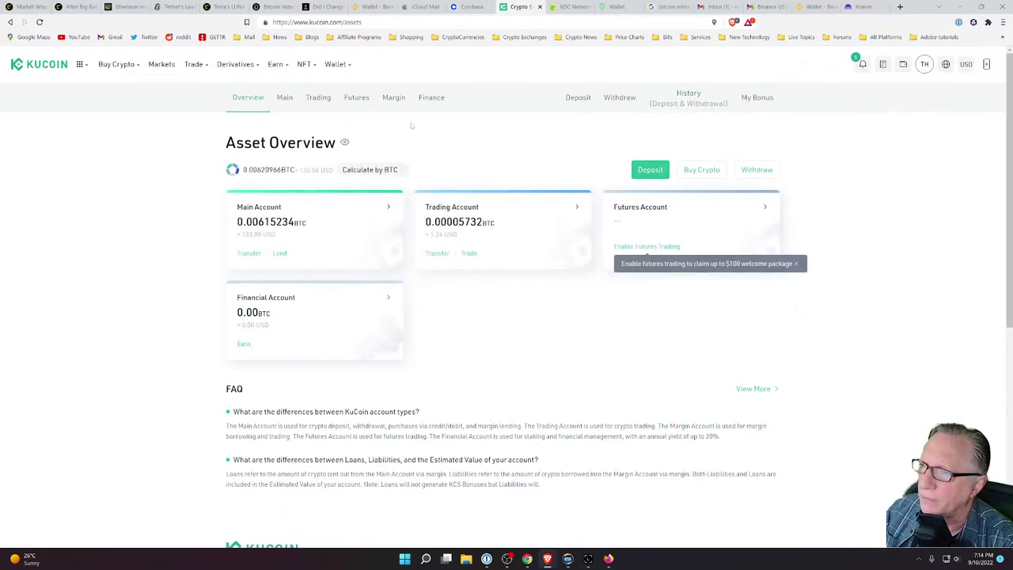
Transfer the full 121.56 USDT from KuCoin's Main Account to the Trading Account
{"action": "mouse_move", "coordinate": [330, 196]}
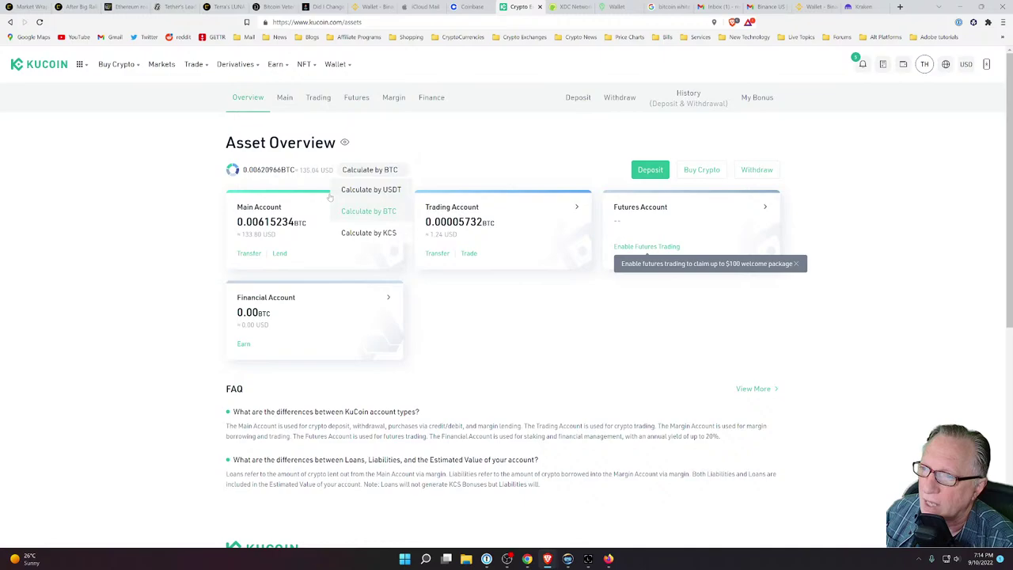
{"action": "left_click", "coordinate": [245, 255]}
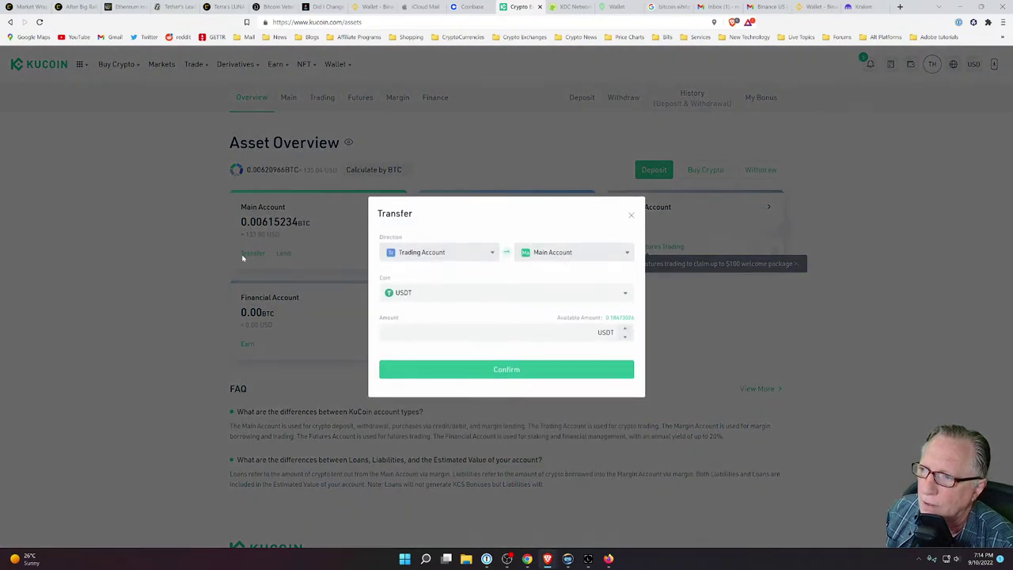
{"action": "left_click", "coordinate": [505, 253]}
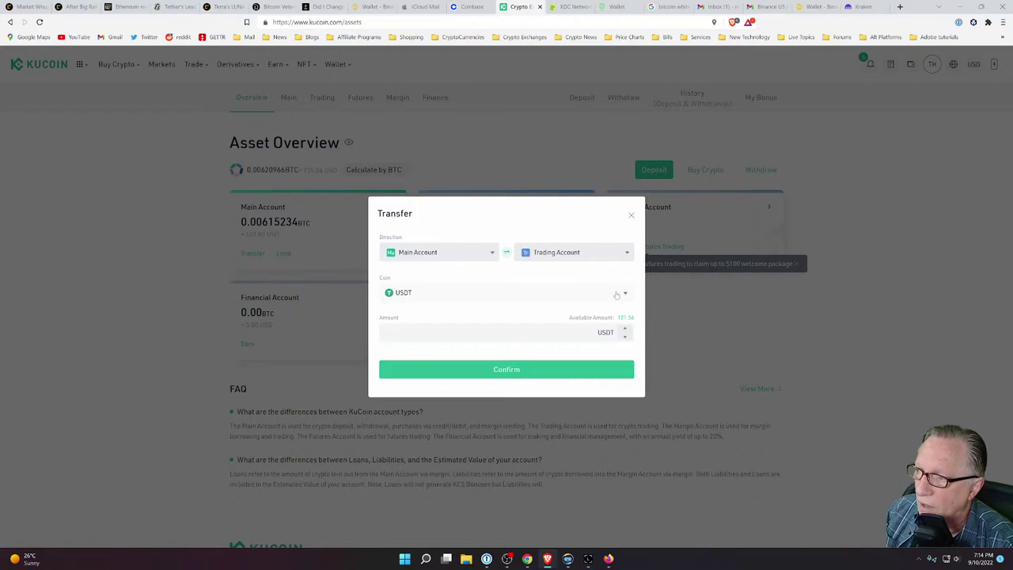
{"action": "left_click", "coordinate": [625, 317]}
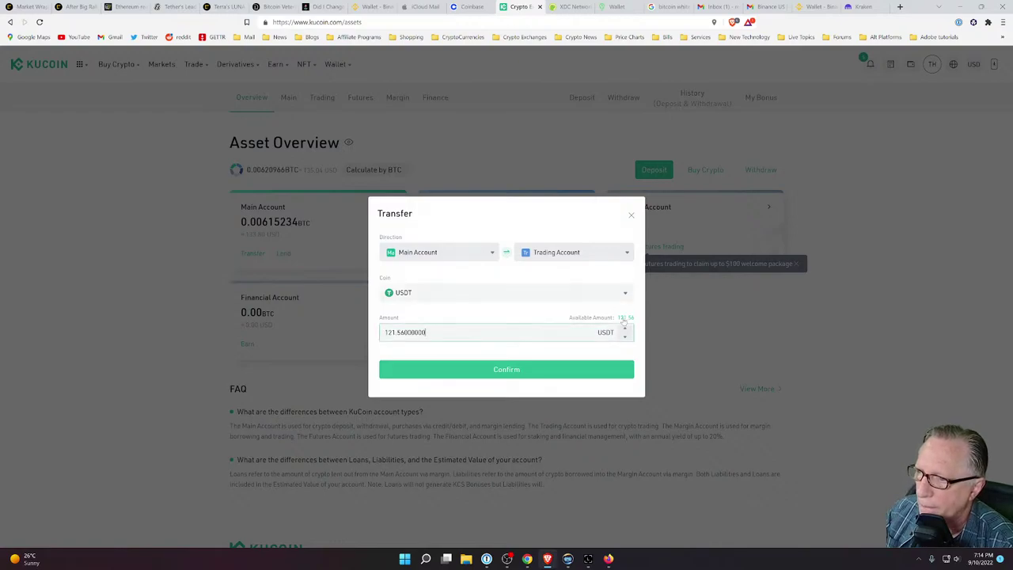
{"action": "left_click", "coordinate": [505, 369]}
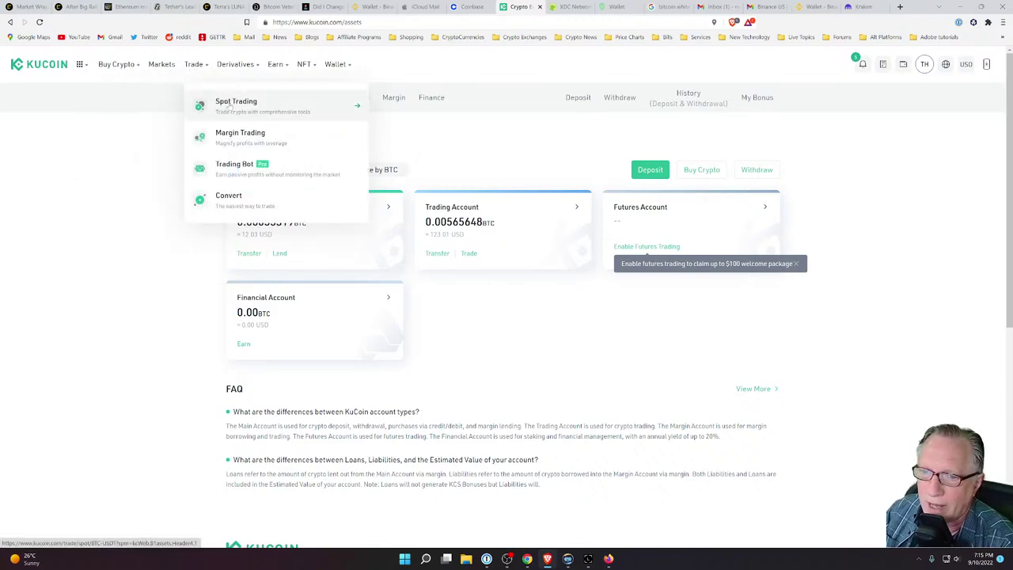
Open Spot Trading, enter the trading password, and switch to the XRP/USDT pair
{"action": "left_click", "coordinate": [229, 104]}
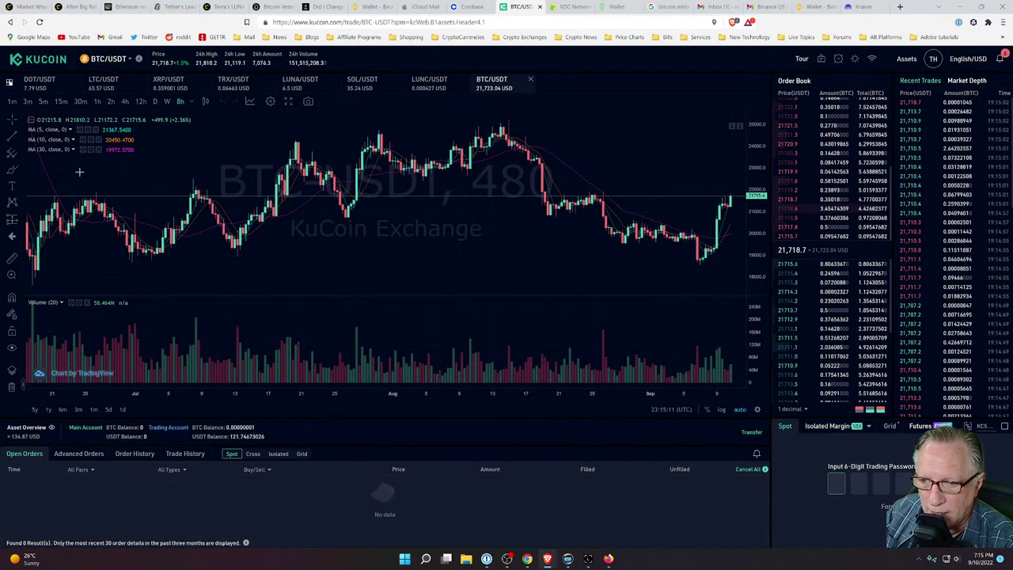
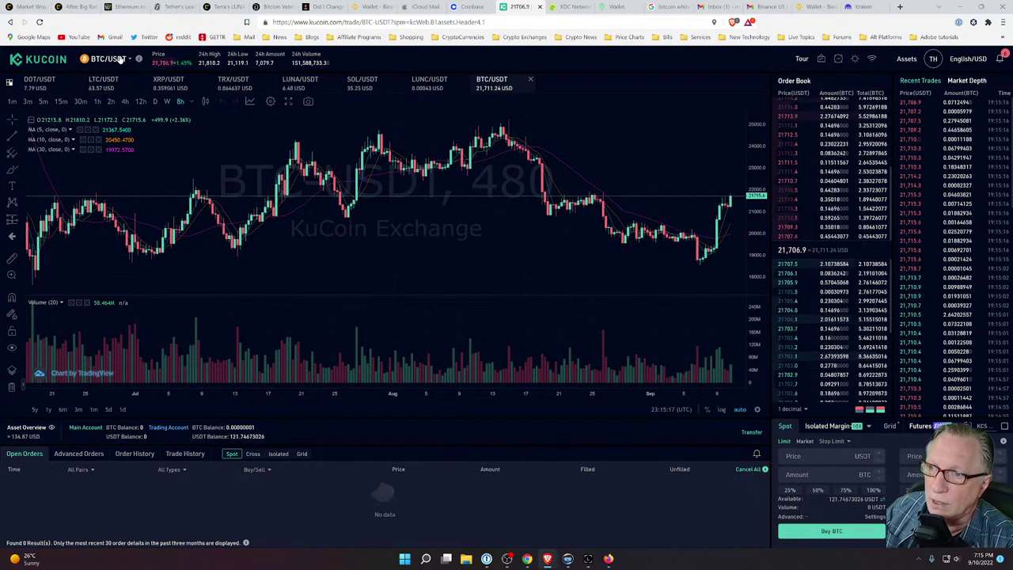
{"action": "left_click", "coordinate": [110, 60]}
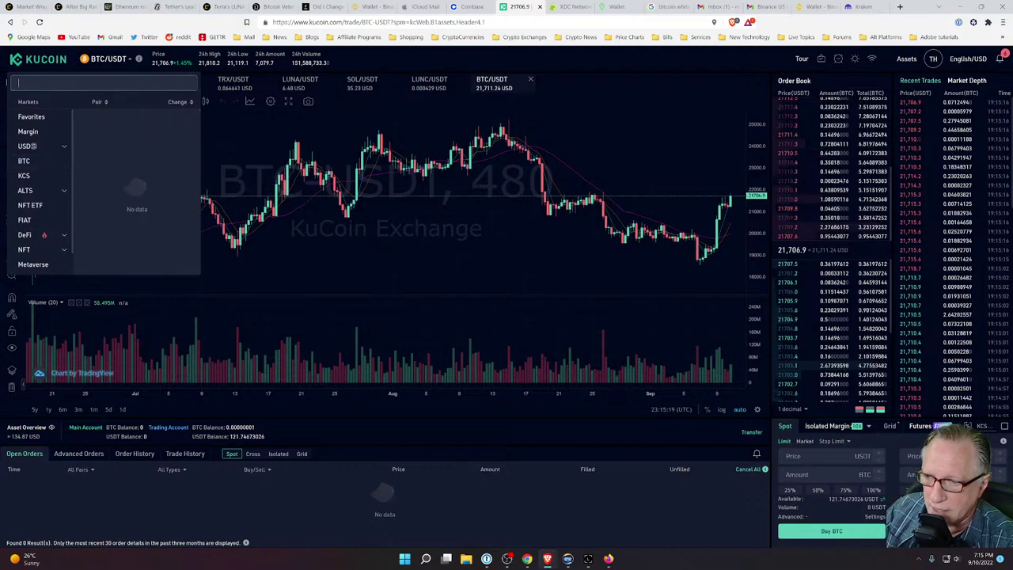
{"action": "type", "text": "XR"}
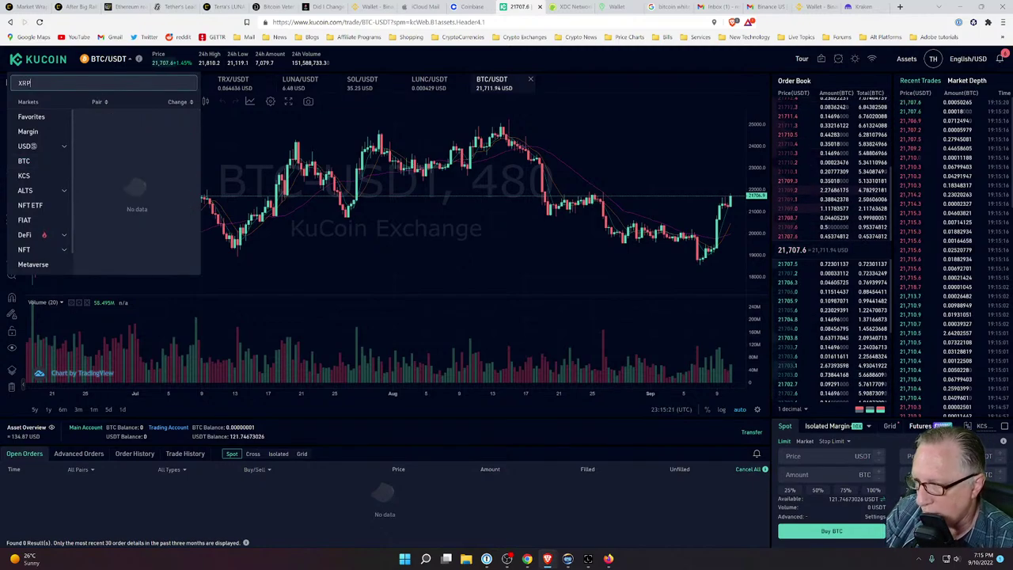
{"action": "type", "text": "P"}
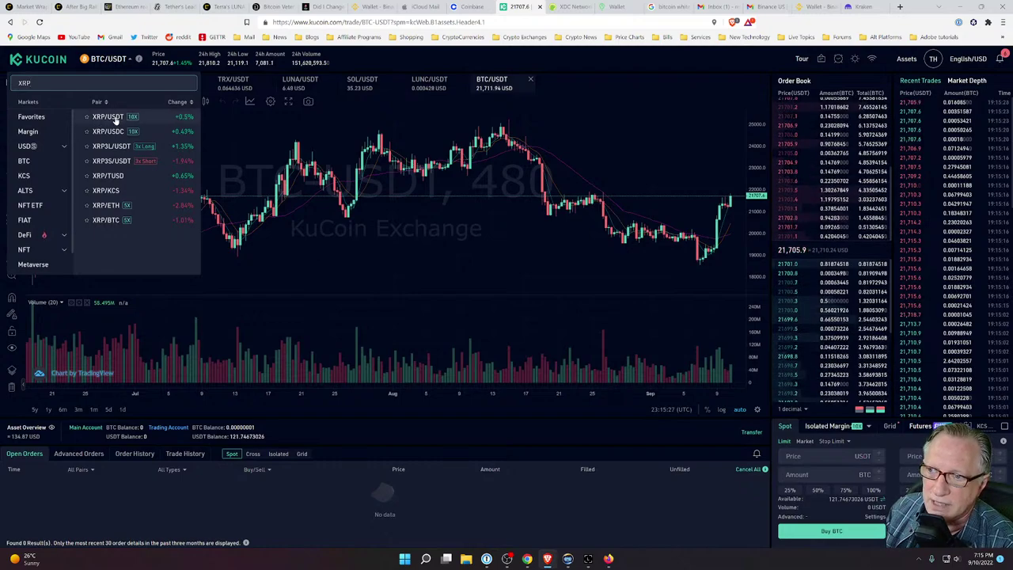
{"action": "left_click", "coordinate": [113, 119]}
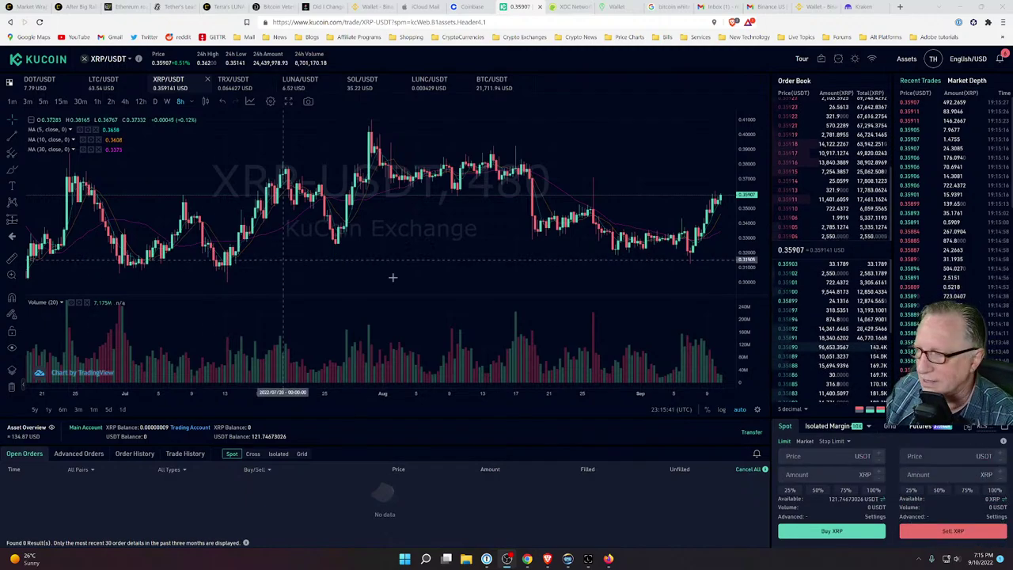
Place a market buy of XRP using 100% of the USDT balance
{"action": "left_click", "coordinate": [804, 442]}
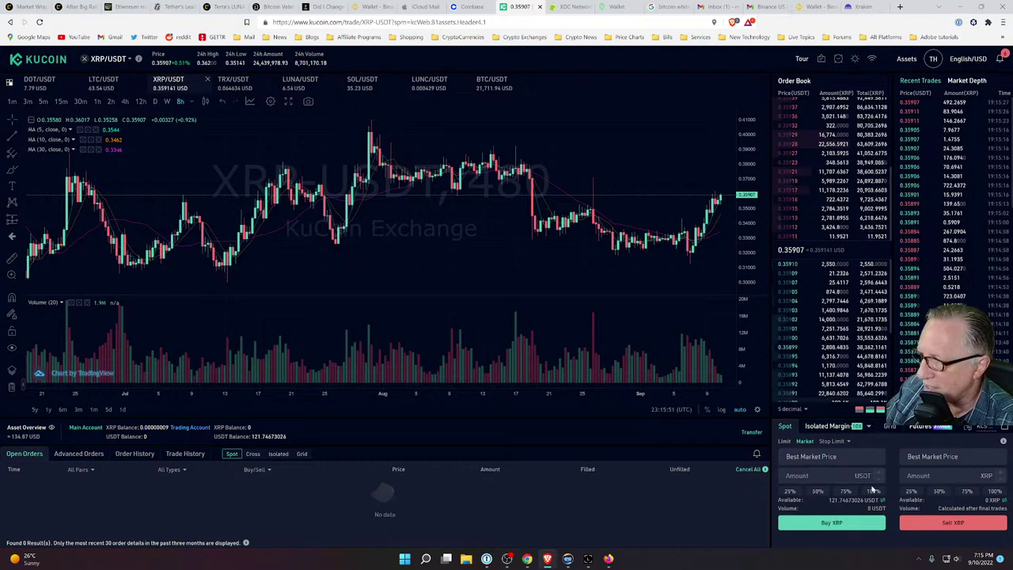
{"action": "left_click", "coordinate": [874, 492]}
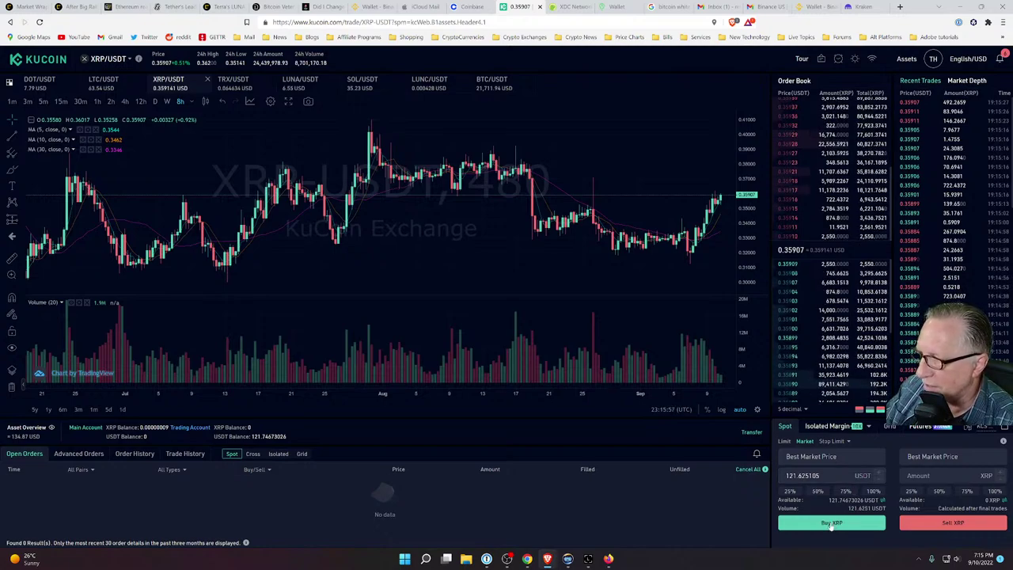
{"action": "left_click", "coordinate": [831, 524]}
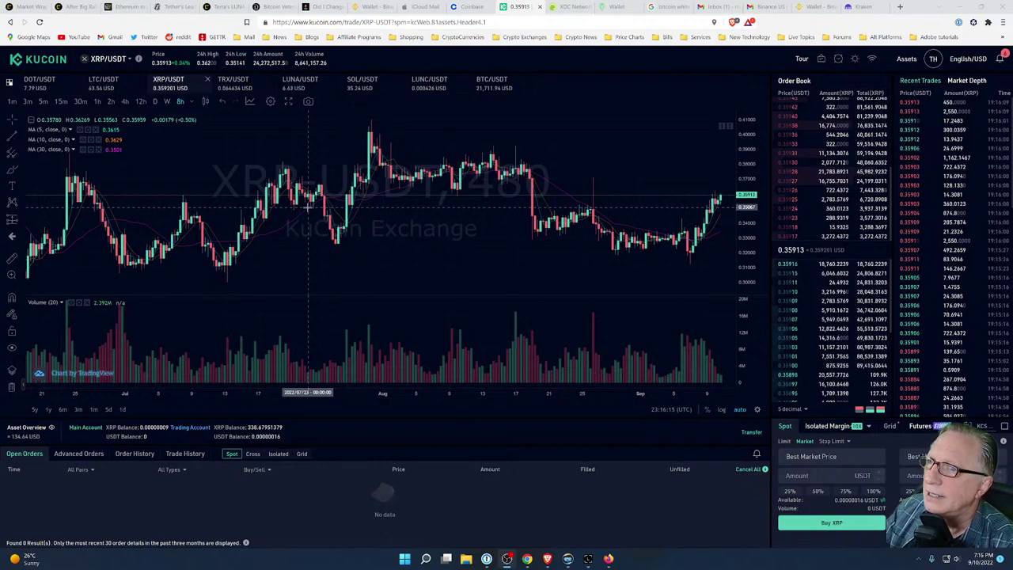
Transfer all 338.68 XRP from KuCoin's Trading Account to the Main Account and refresh its balances
{"action": "mouse_move", "coordinate": [906, 59]}
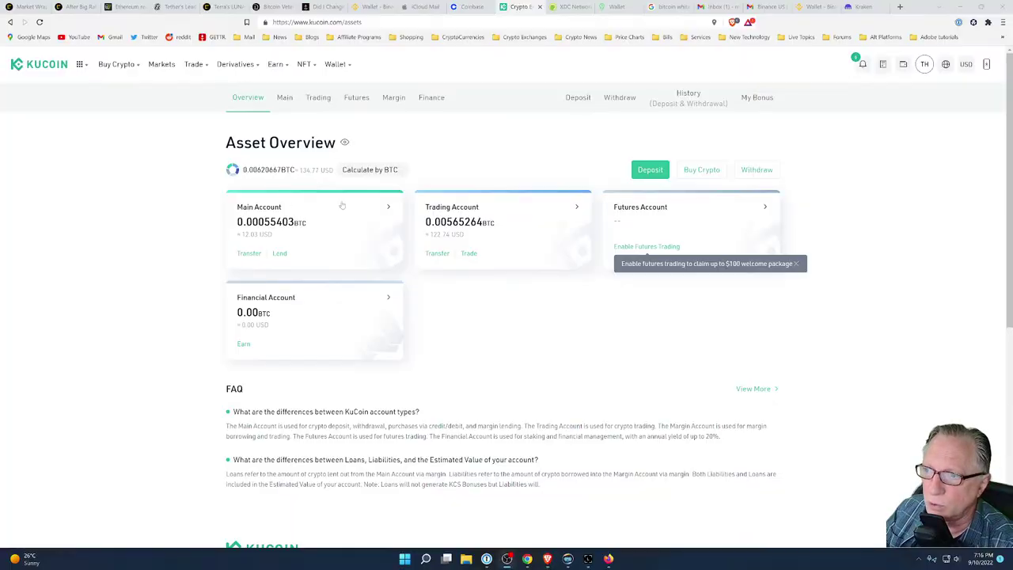
{"action": "mouse_move", "coordinate": [388, 210]}
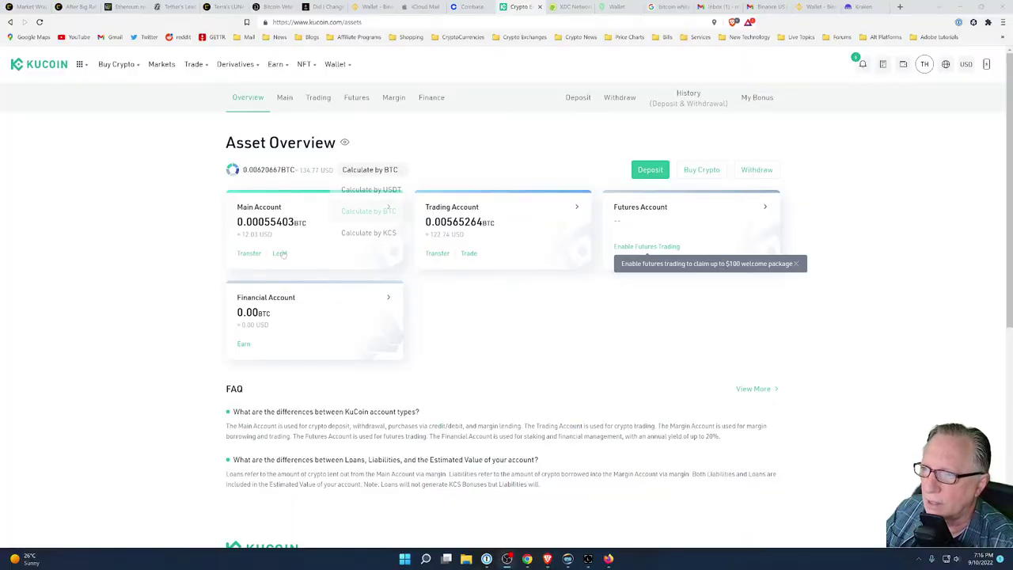
{"action": "left_click", "coordinate": [248, 253]}
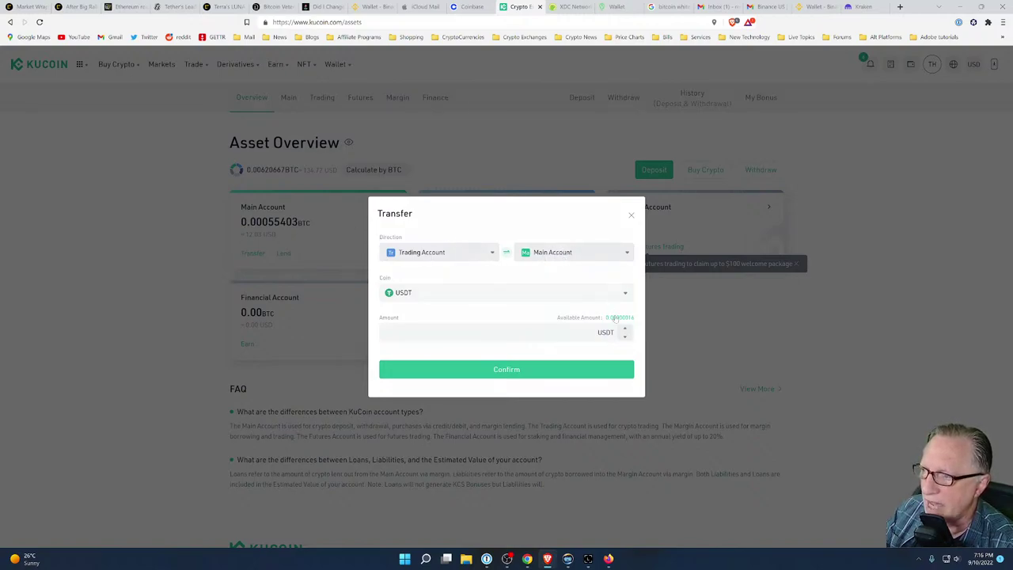
{"action": "left_click", "coordinate": [625, 292]}
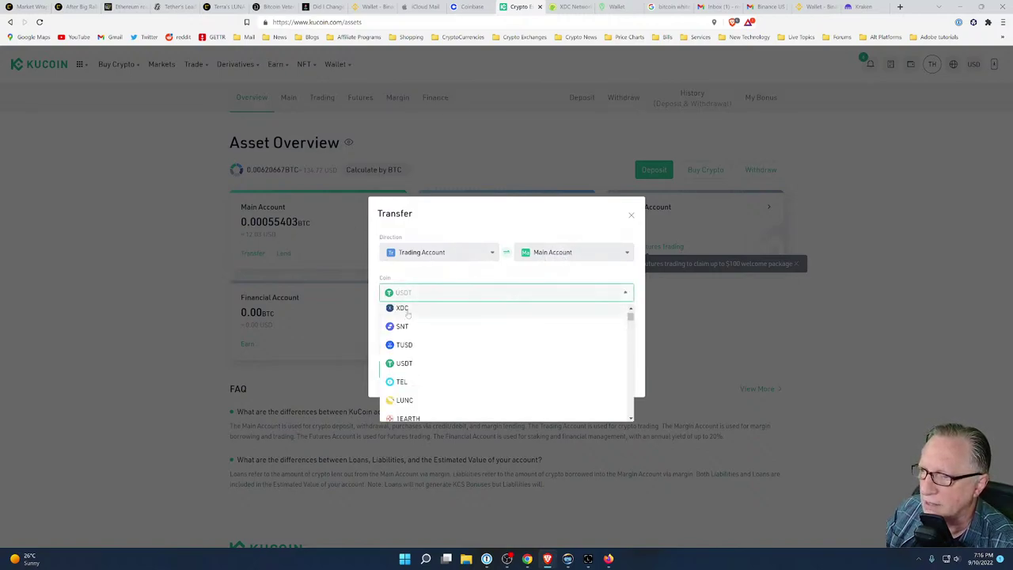
{"action": "scroll", "coordinate": [419, 325], "scroll_direction": "up", "scroll_amount": 5}
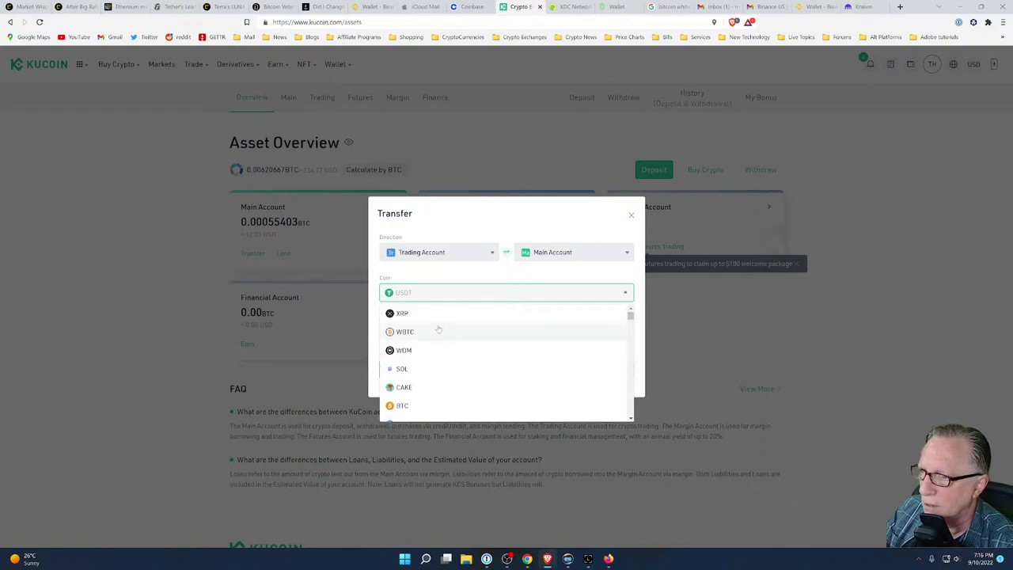
{"action": "left_click", "coordinate": [390, 313]}
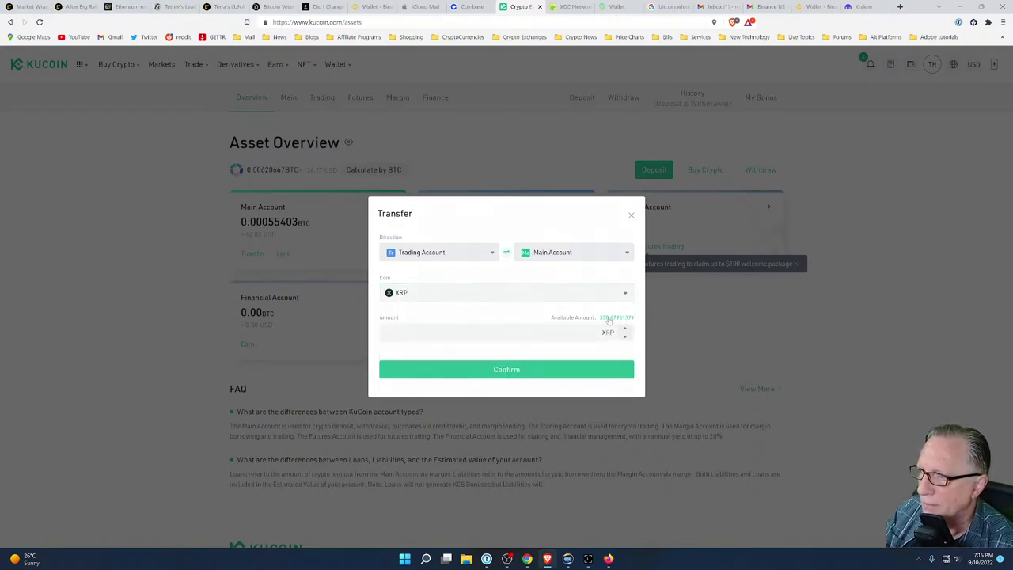
{"action": "left_click", "coordinate": [617, 317]}
{"action": "left_click", "coordinate": [504, 371]}
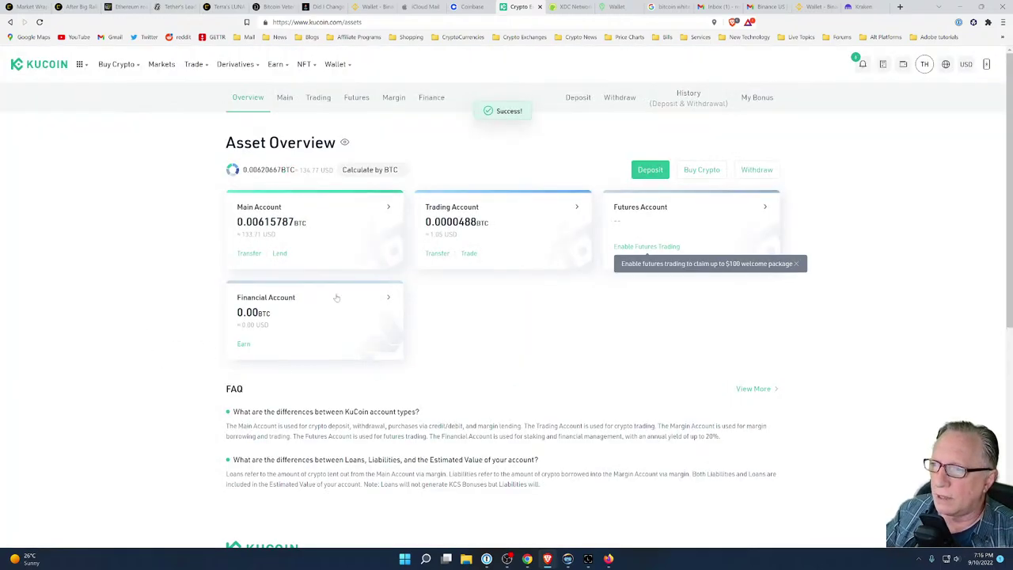
{"action": "left_click", "coordinate": [388, 208]}
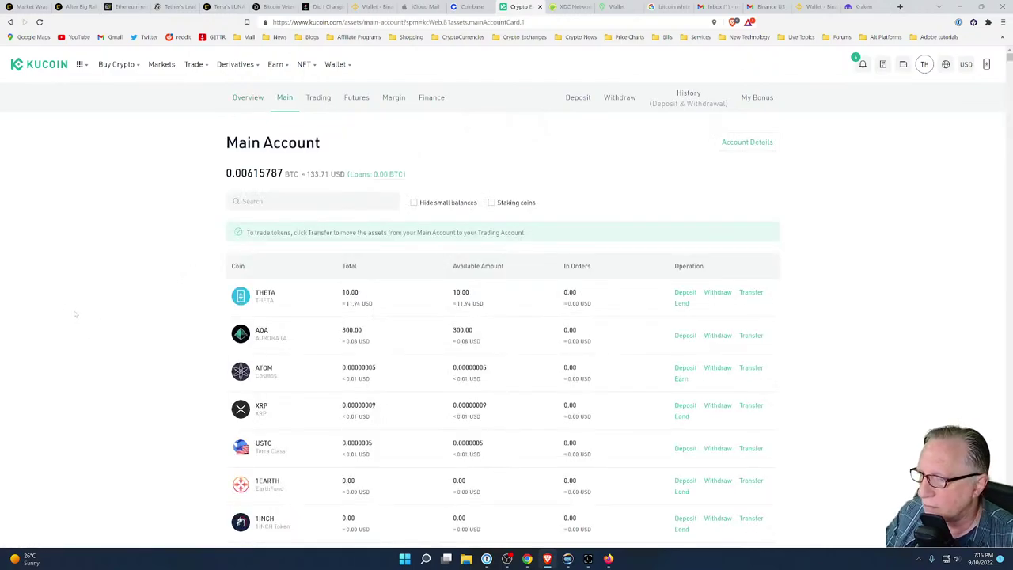
{"action": "left_click", "coordinate": [39, 21]}
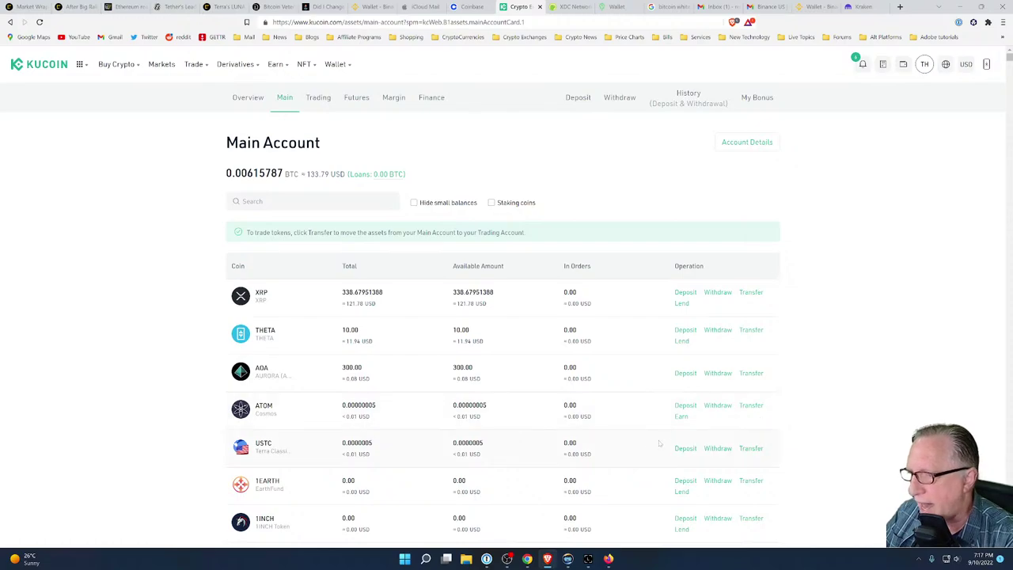
Reveal the Ledger Live XRP account's receive address, verify it on the device, and copy it
{"action": "left_click", "coordinate": [588, 560]}
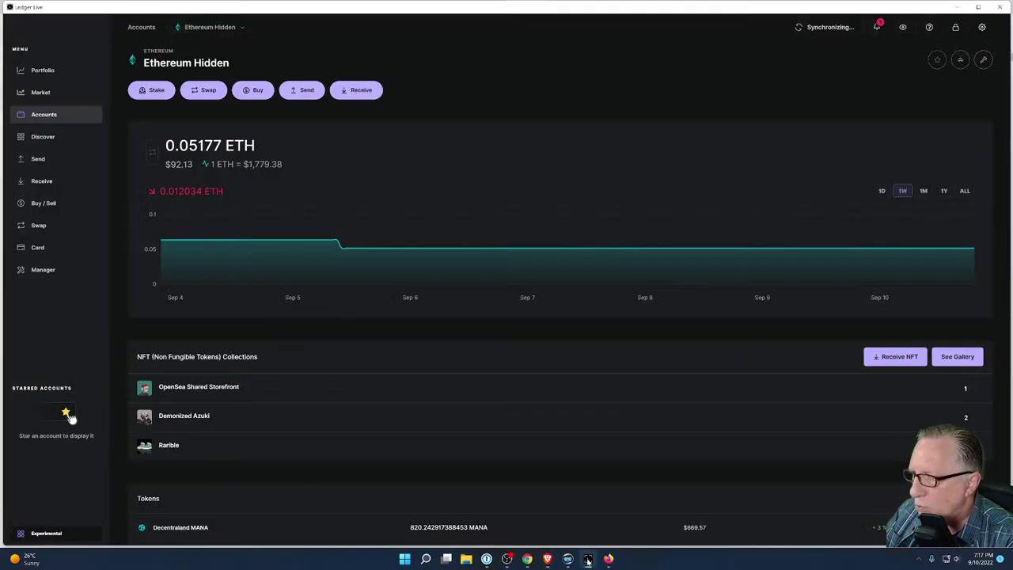
{"action": "left_click", "coordinate": [37, 116]}
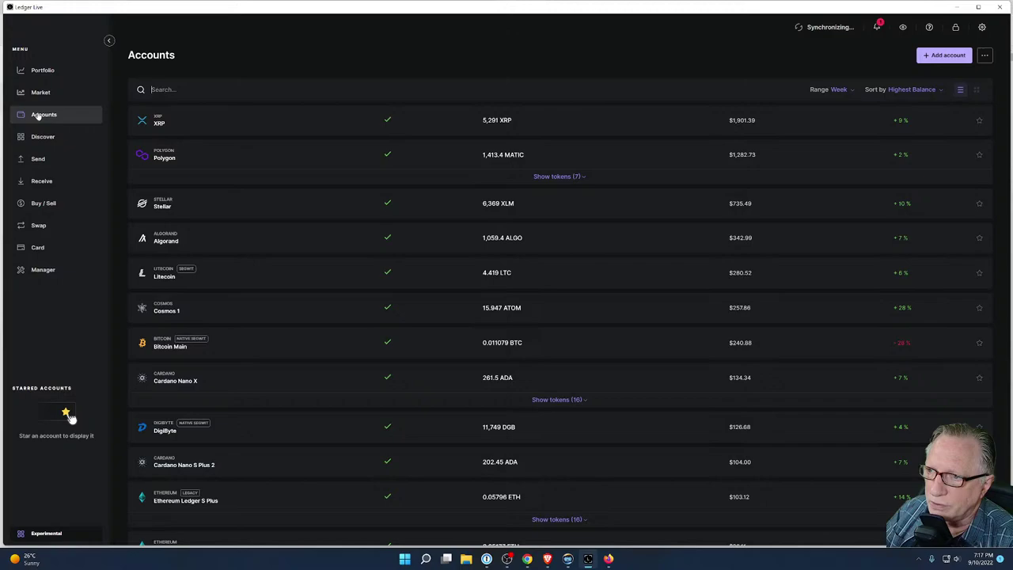
{"action": "left_click", "coordinate": [182, 123]}
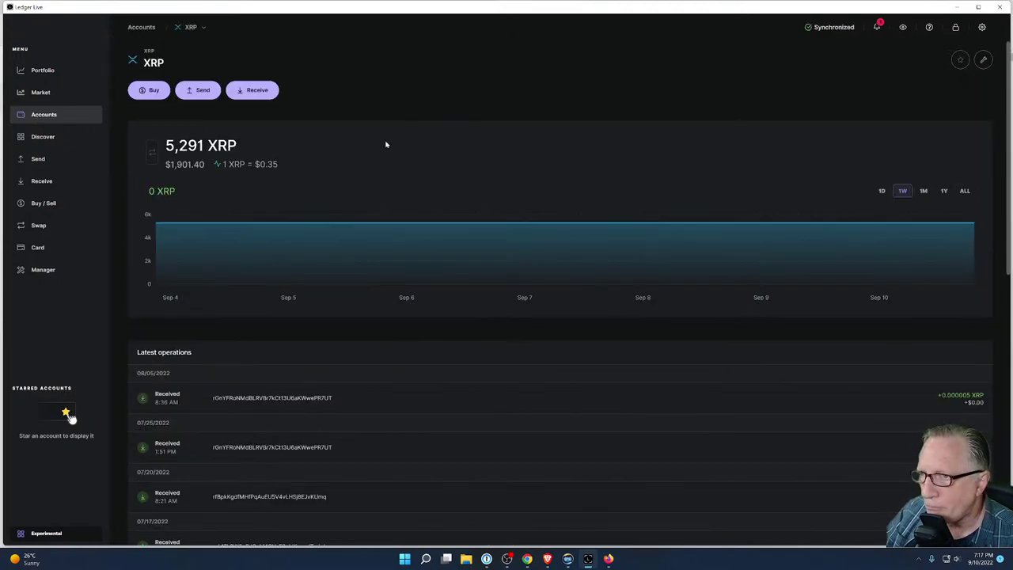
{"action": "left_click", "coordinate": [267, 90]}
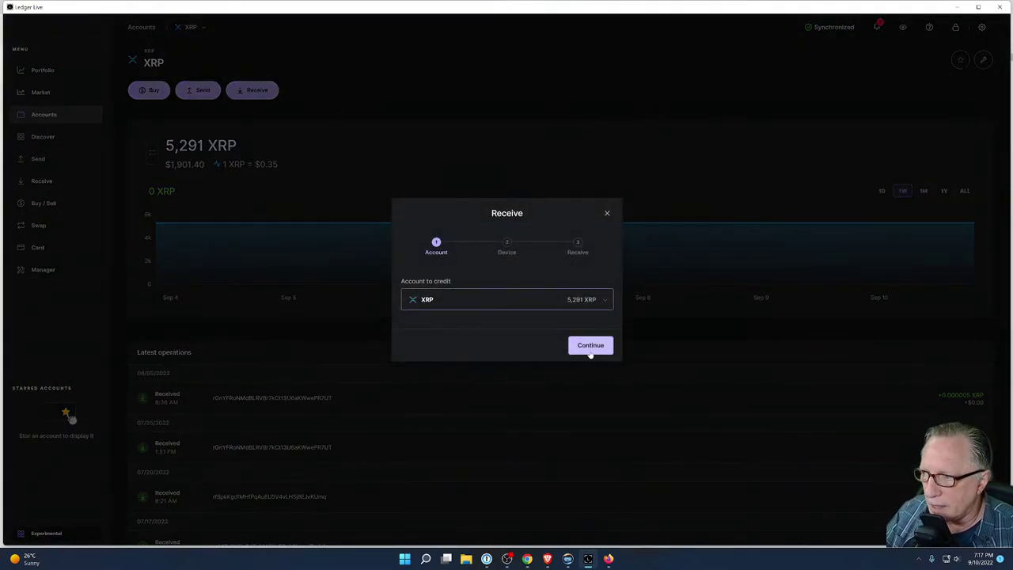
{"action": "left_click", "coordinate": [591, 350]}
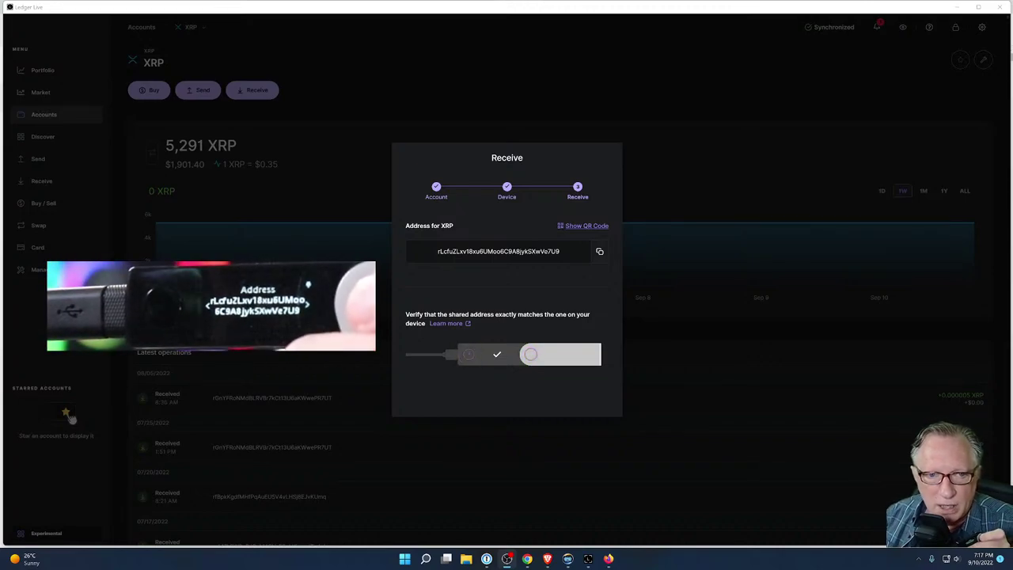
{"action": "left_click", "coordinate": [599, 252]}
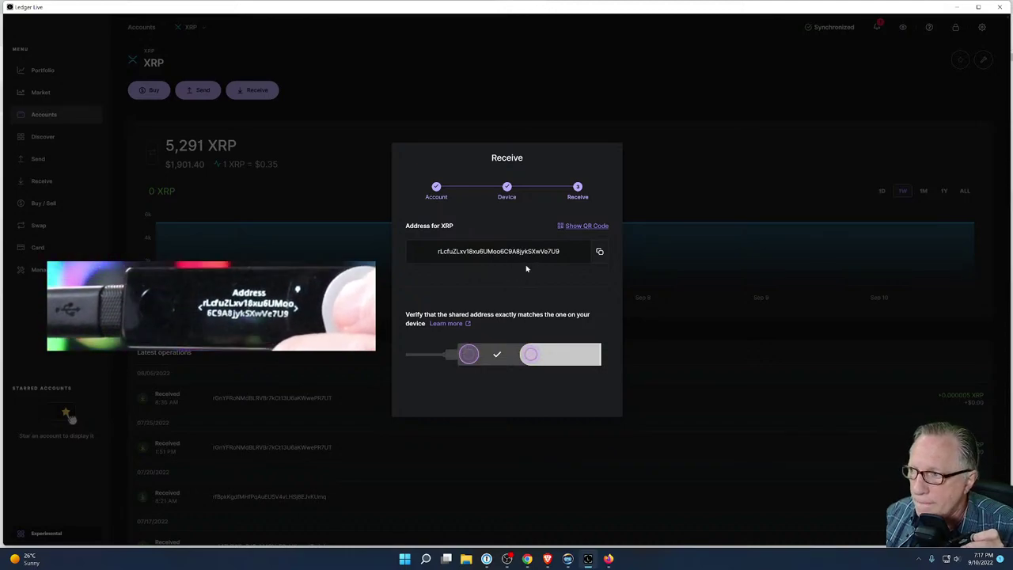
{"action": "left_click", "coordinate": [547, 559]}
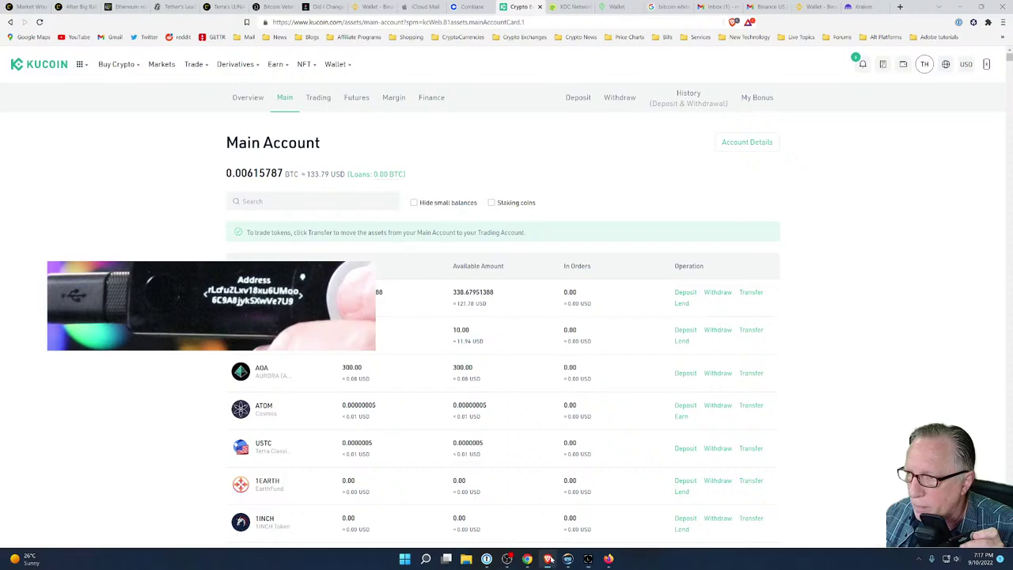
Start a KuCoin XRP withdrawal on the XRP network, with a 0.50 XRP fee and 20.50 XRP minimum
{"action": "left_click", "coordinate": [717, 292]}
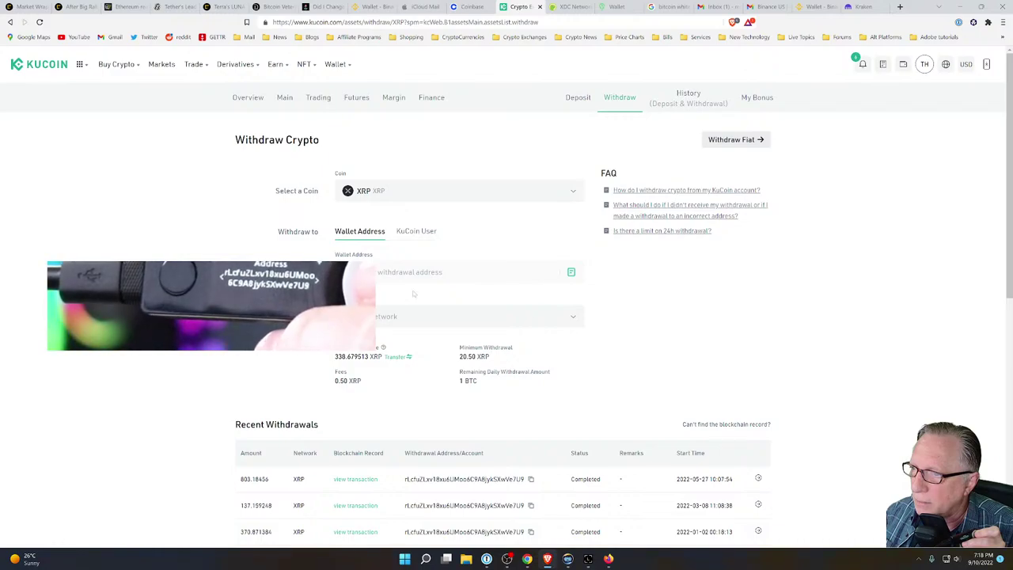
{"action": "left_click", "coordinate": [574, 317]}
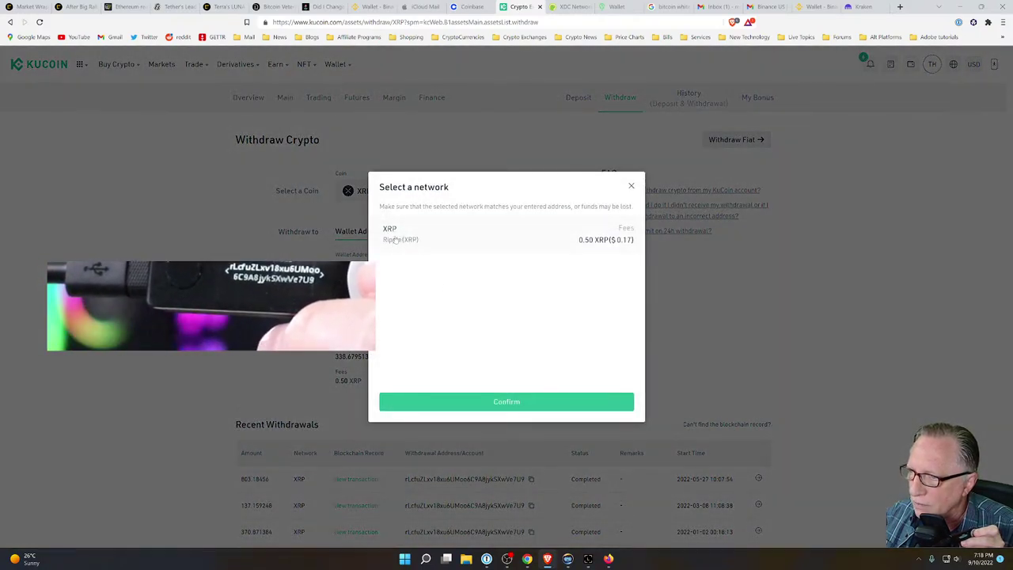
{"action": "left_click", "coordinate": [443, 245]}
{"action": "left_click", "coordinate": [500, 404]}
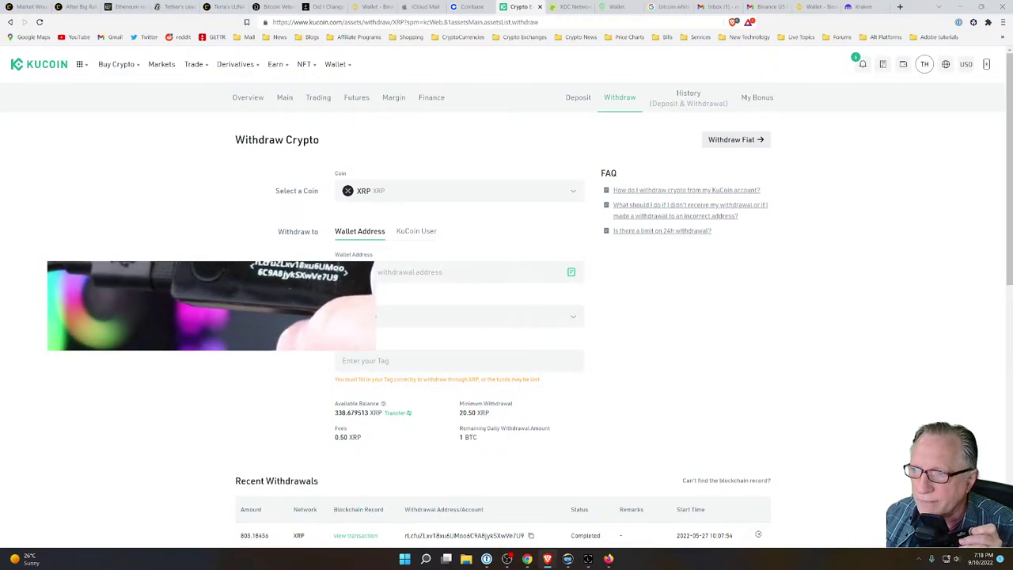
{"action": "right_click", "coordinate": [372, 270]}
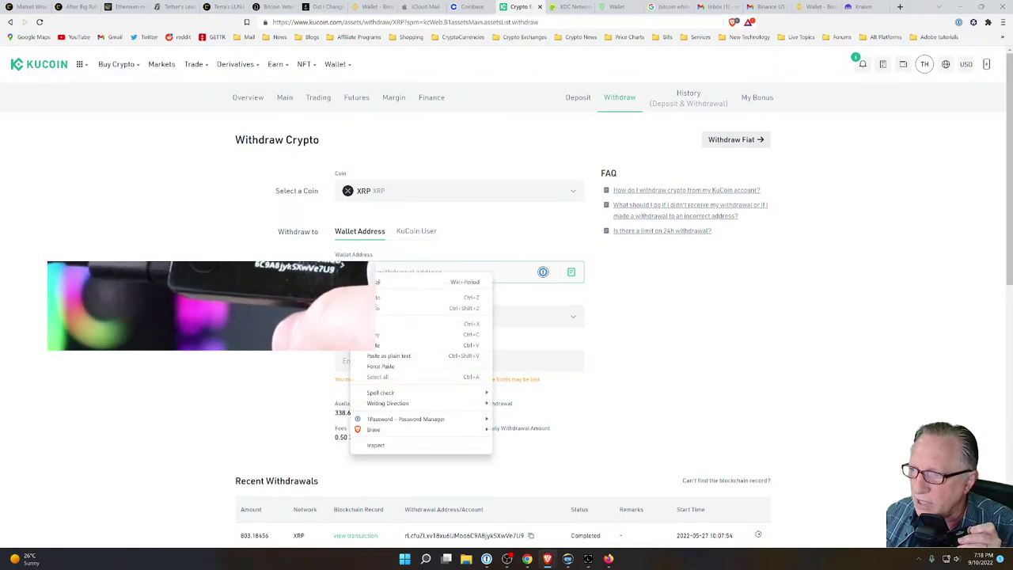
Paste the Ledger XRP address as destination and fill the full 338.179513 XRP amount
{"action": "left_click", "coordinate": [415, 344]}
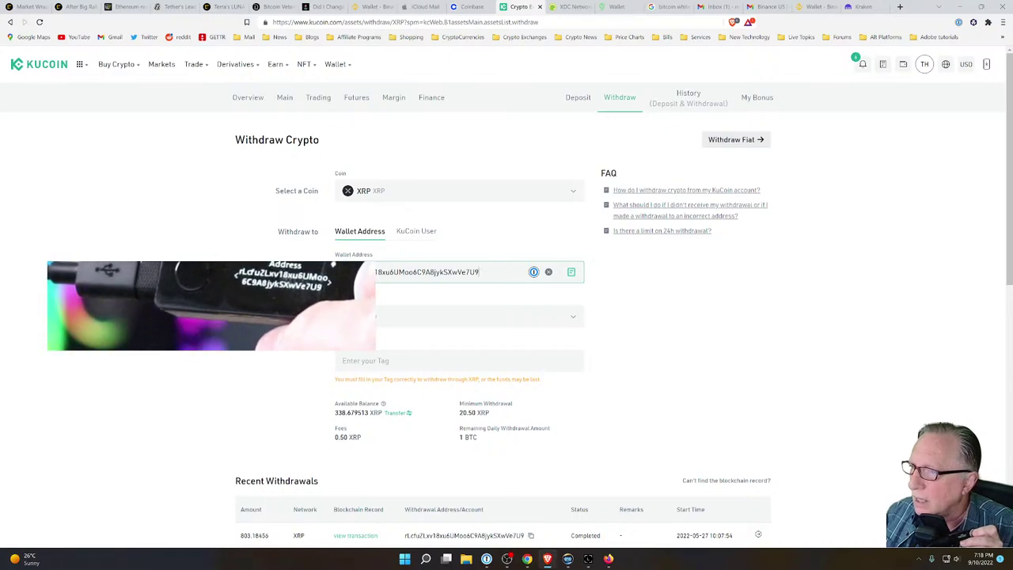
{"action": "scroll", "coordinate": [543, 292], "scroll_direction": "down", "scroll_amount": 1}
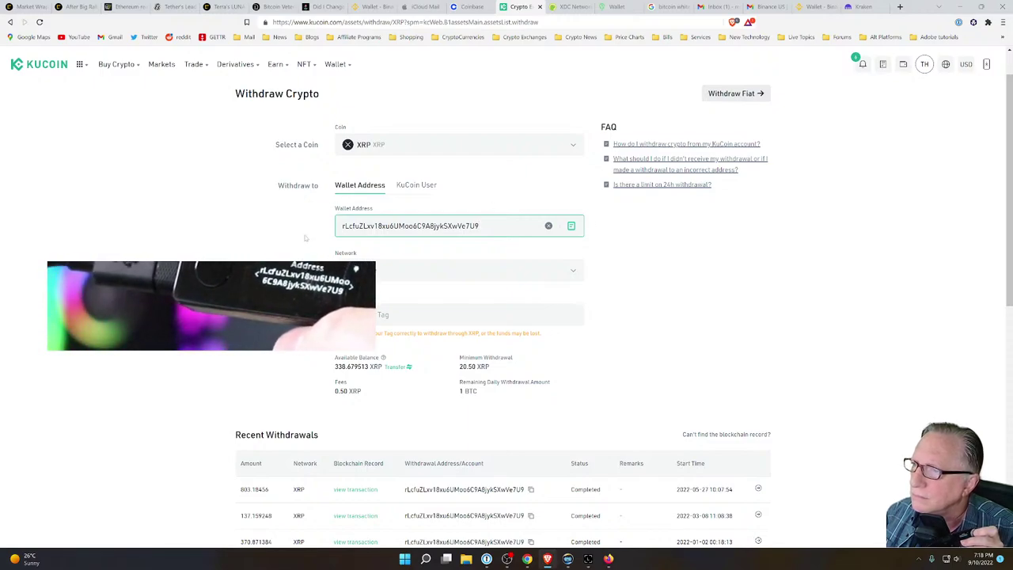
{"action": "left_click", "coordinate": [294, 257]}
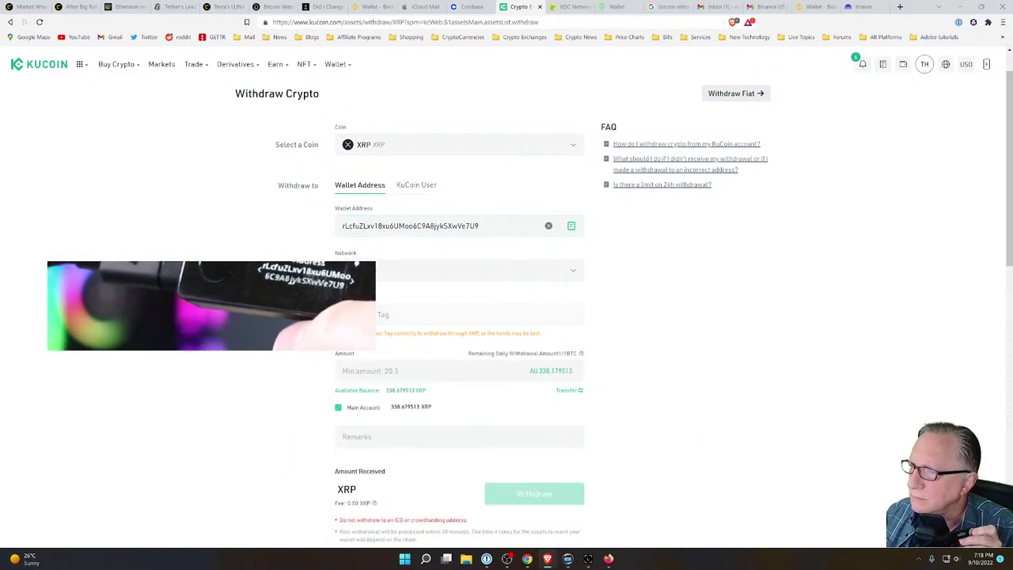
{"action": "scroll", "coordinate": [507, 308], "scroll_direction": "down", "scroll_amount": 1}
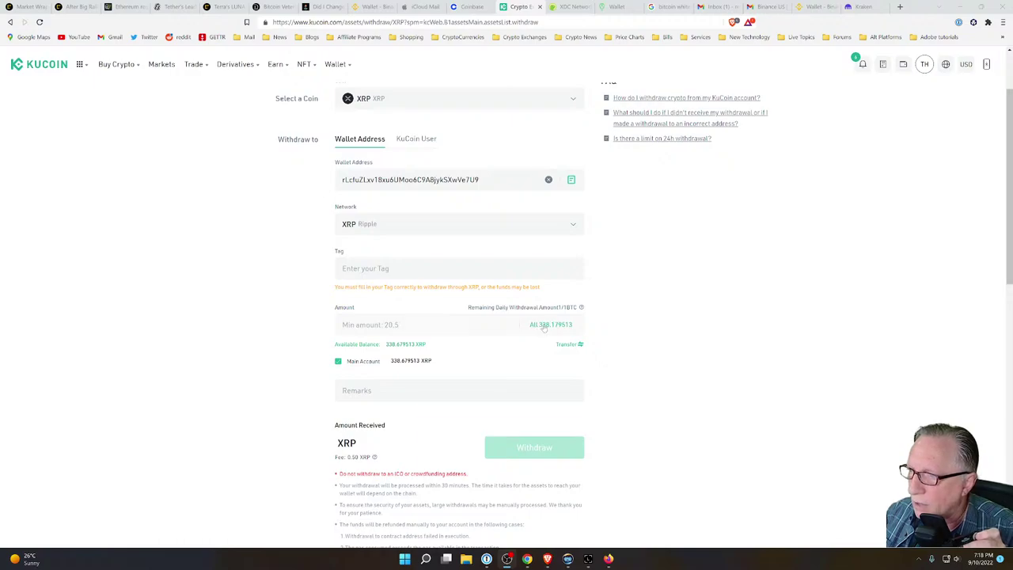
{"action": "left_click", "coordinate": [543, 326]}
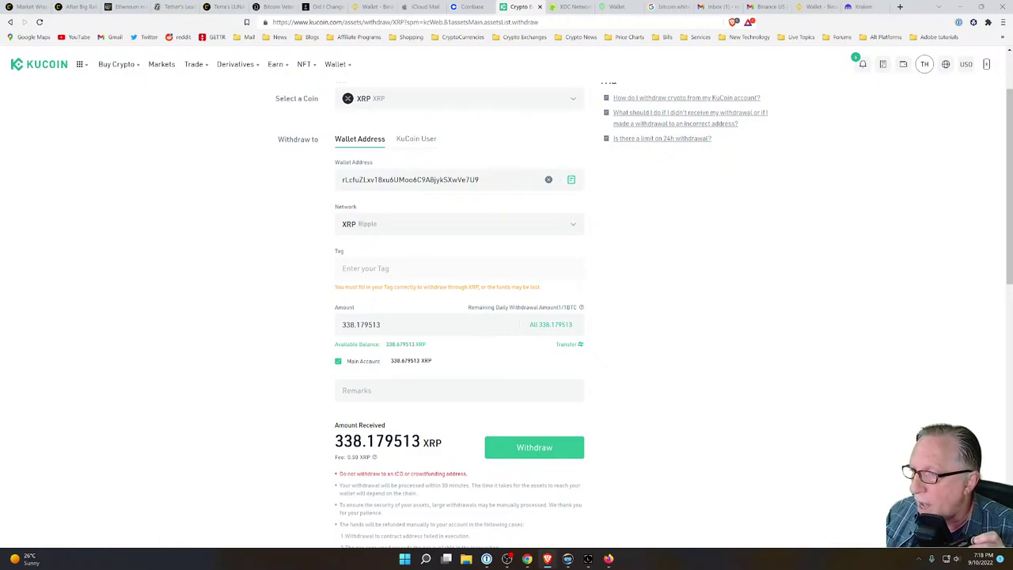
Compare the pasted destination against the receive address shown in Ledger Live
{"action": "left_click", "coordinate": [587, 559]}
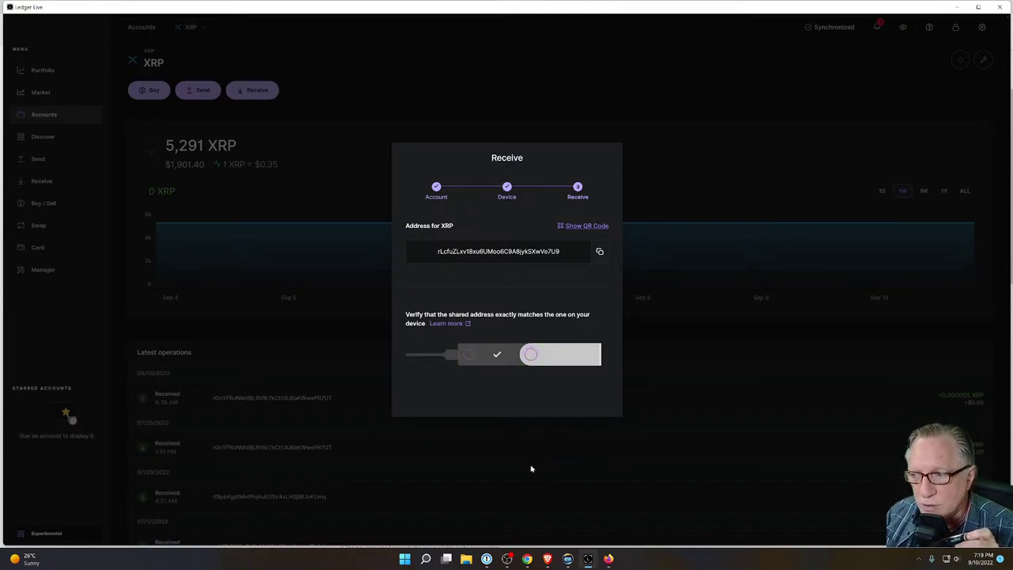
{"action": "mouse_move", "coordinate": [547, 558]}
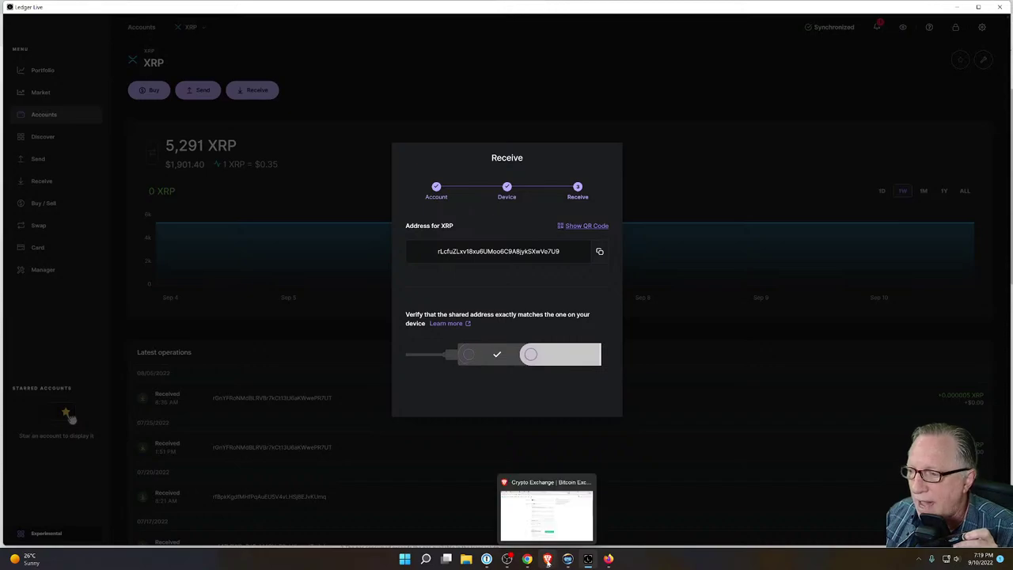
{"action": "left_click", "coordinate": [546, 512]}
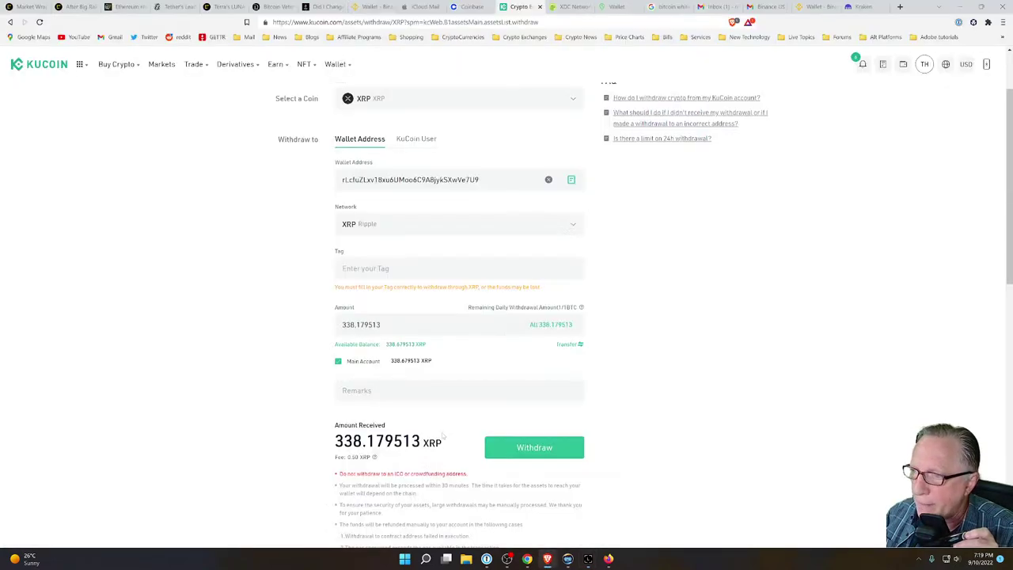
Submit the 338.179513 XRP withdrawal, accepting the tag warning and confirming the details
{"action": "scroll", "coordinate": [258, 429], "scroll_direction": "down", "scroll_amount": 1}
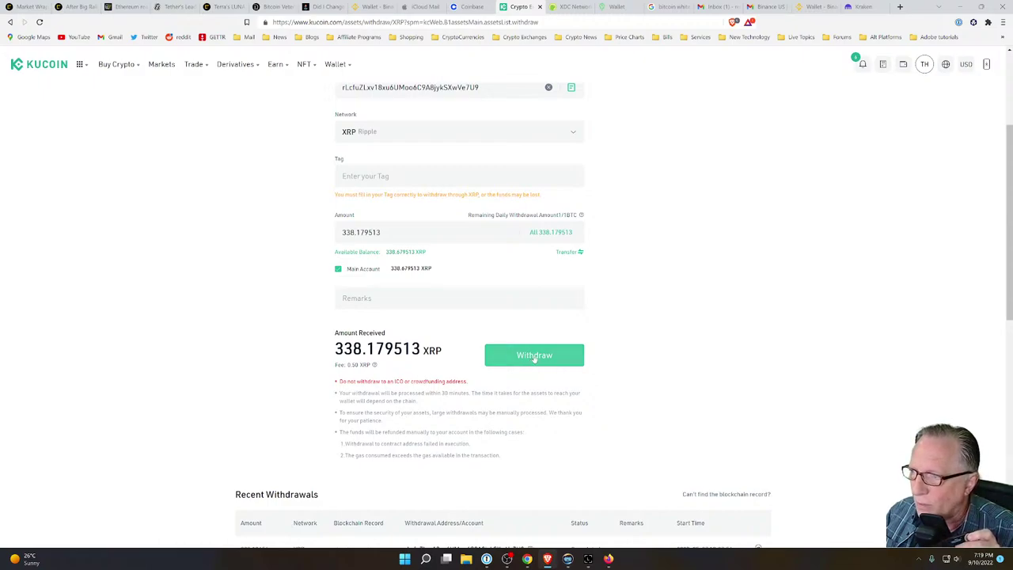
{"action": "left_click", "coordinate": [534, 356]}
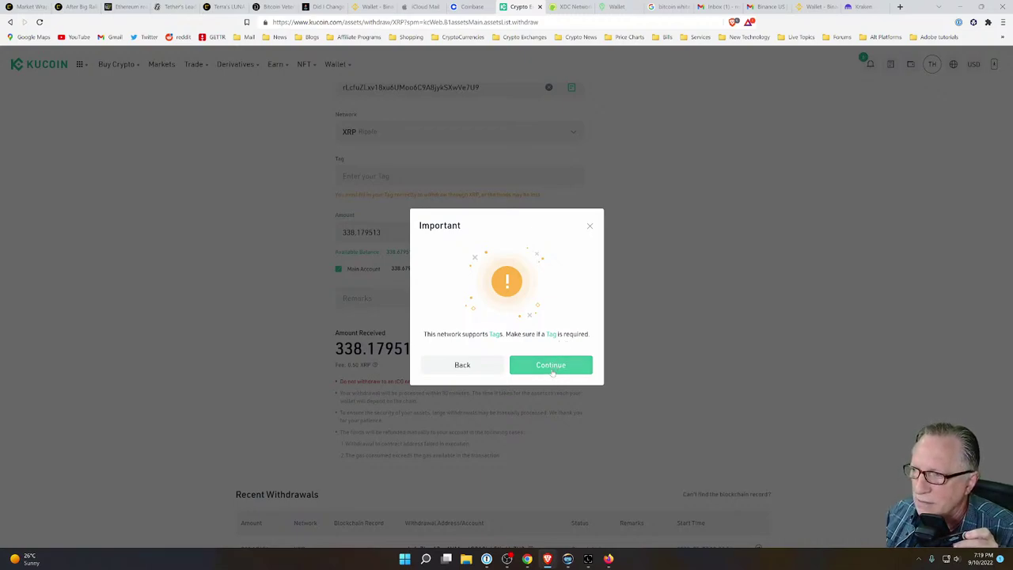
{"action": "left_click", "coordinate": [551, 368]}
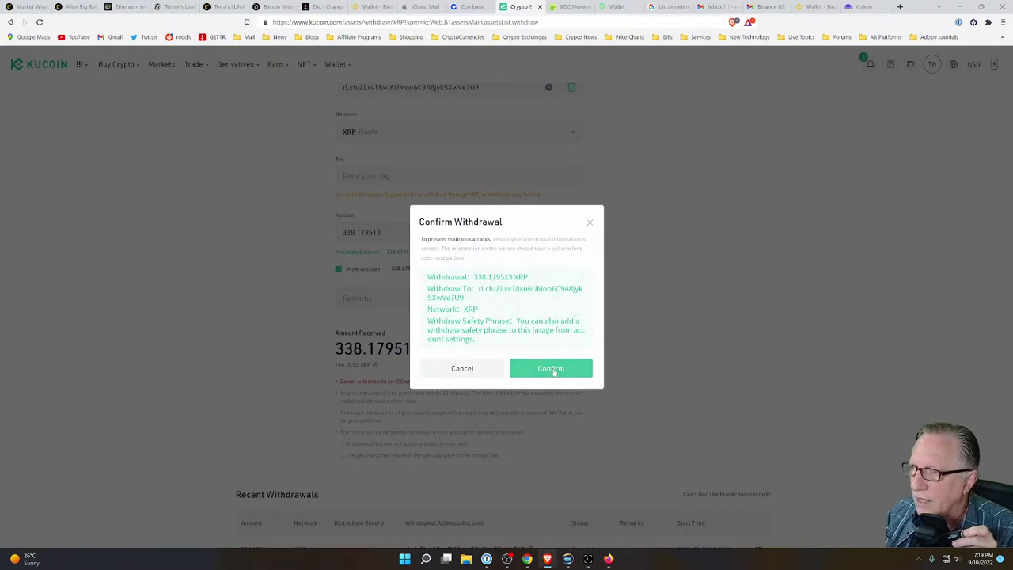
{"action": "left_click", "coordinate": [553, 369]}
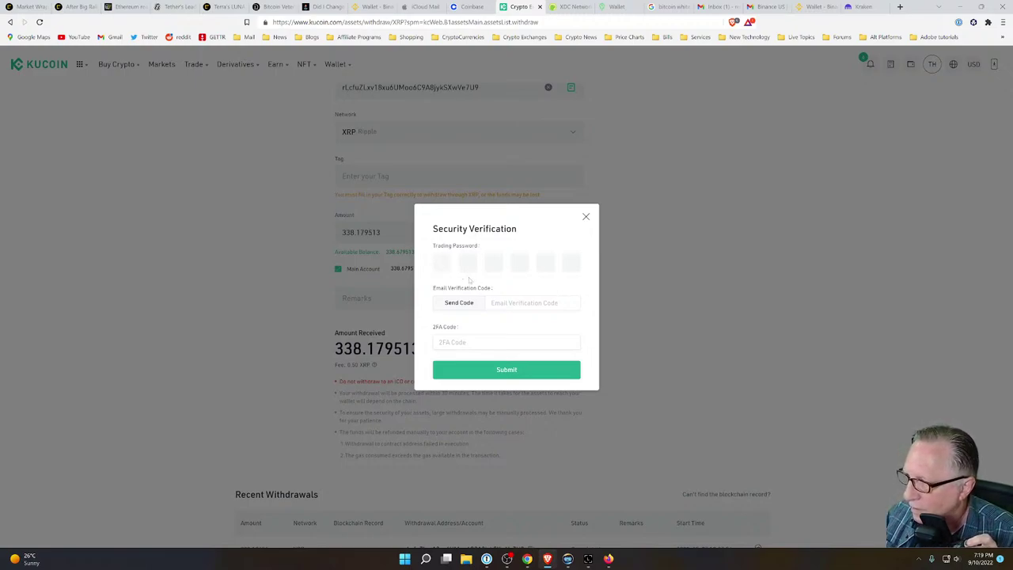
Enter the trading password, request the e-mail verification code, and check the Gmail inbox
{"action": "left_click", "coordinate": [442, 262]}
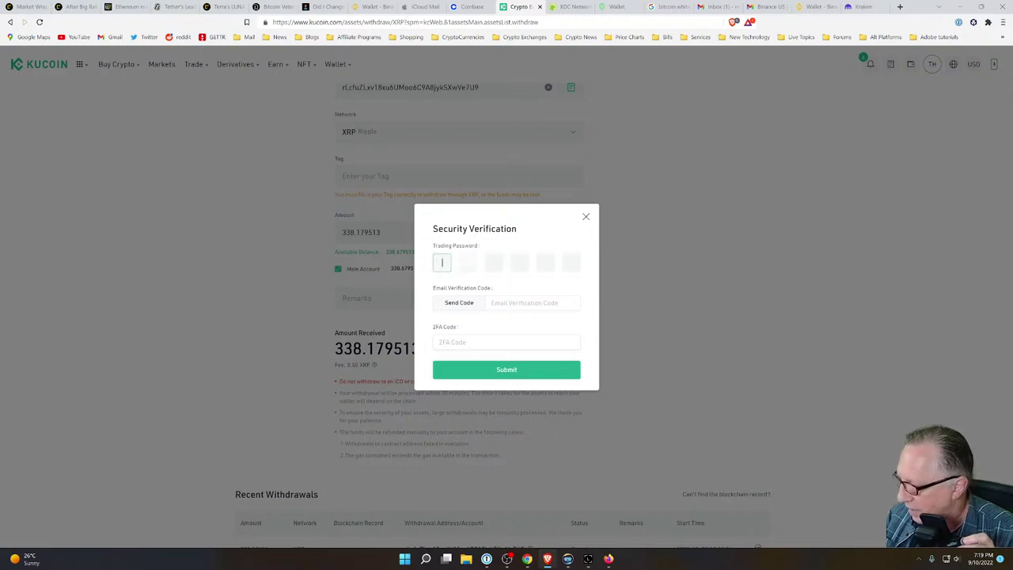
{"action": "type", "text": "******"}
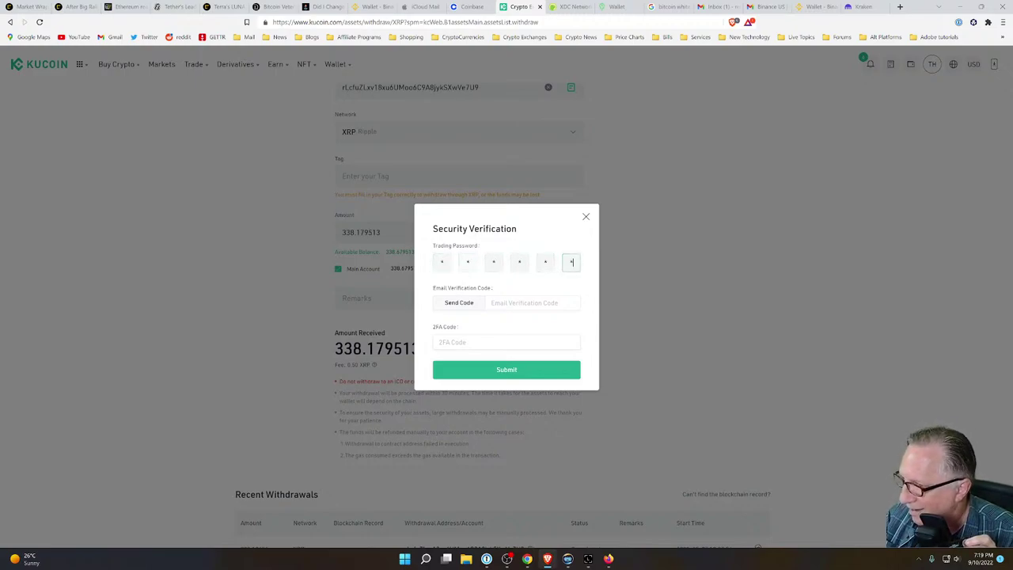
{"action": "key", "text": "Tab"}
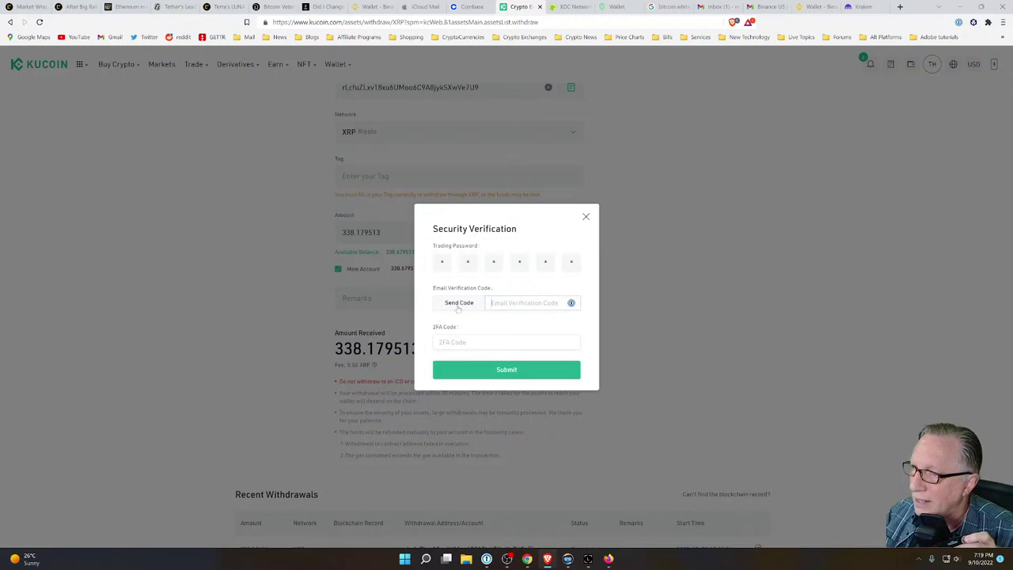
{"action": "left_click", "coordinate": [458, 303]}
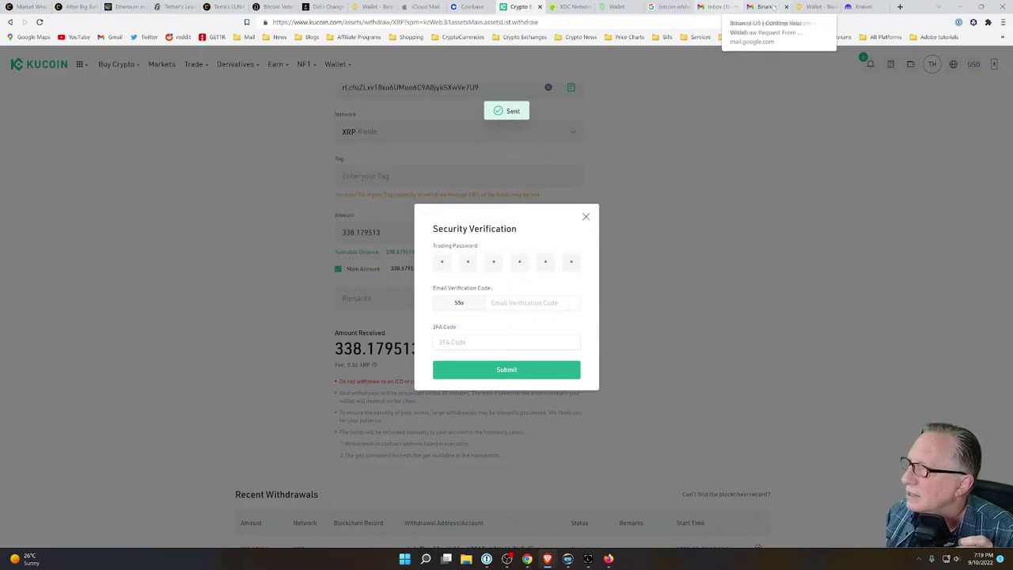
{"action": "left_click", "coordinate": [768, 6]}
{"action": "left_click", "coordinate": [55, 122]}
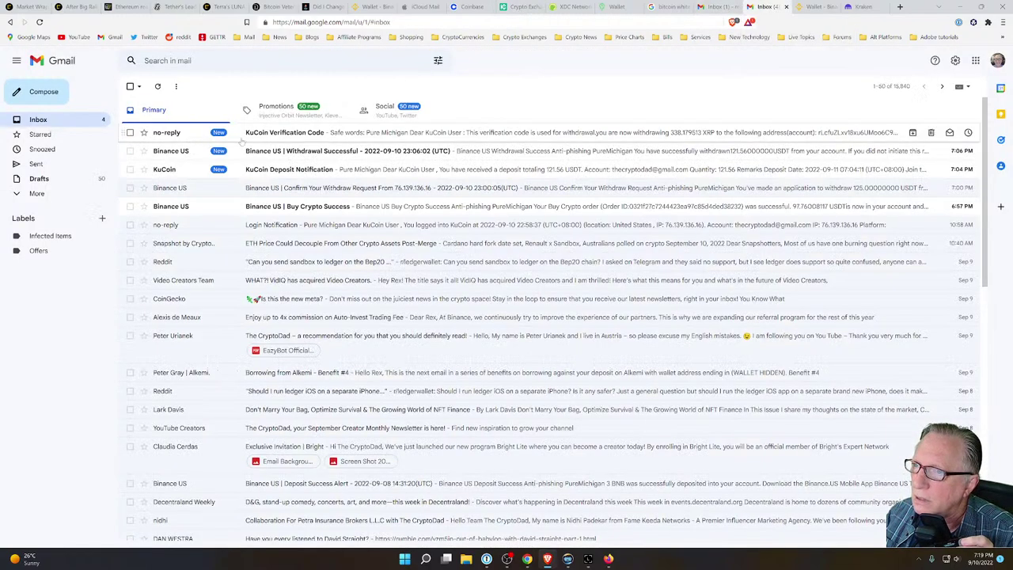
Copy the withdrawal code from the KuCoin Verification Code e-mail and return to KuCoin
{"action": "left_click", "coordinate": [315, 137]}
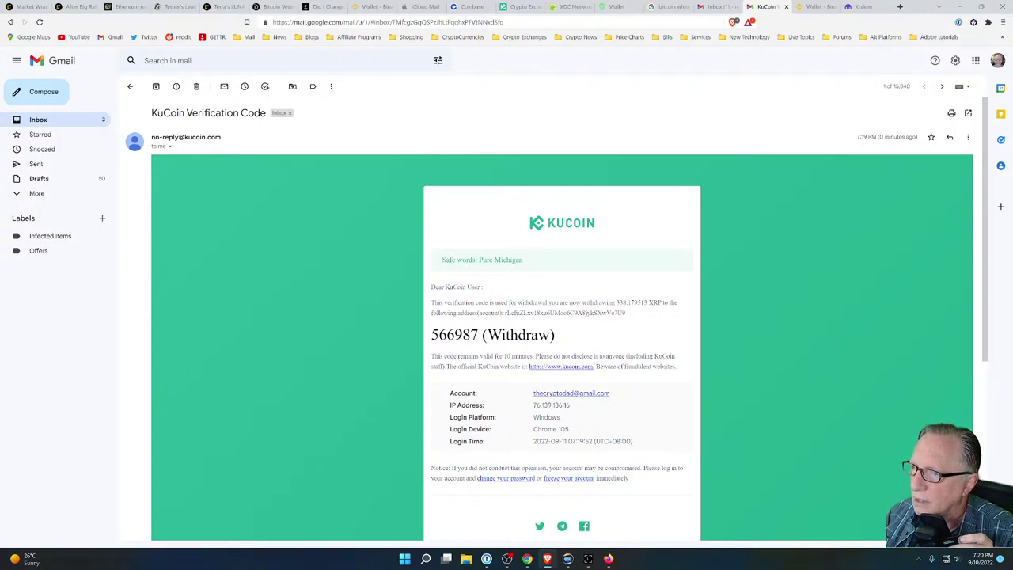
{"action": "left_click_drag", "start_coordinate": [431, 335], "coordinate": [463, 226]}
{"action": "left_click", "coordinate": [467, 335]}
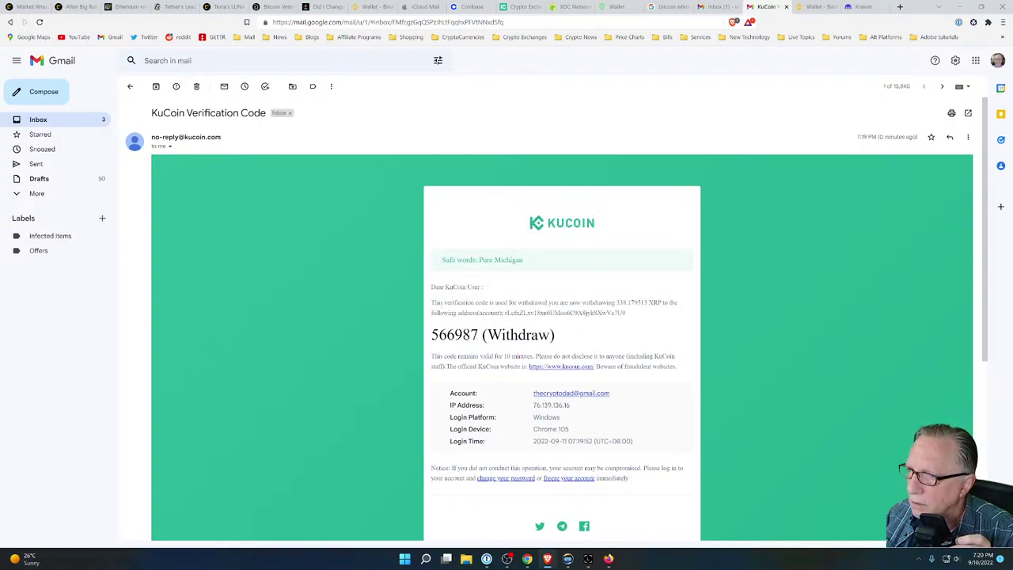
{"action": "left_click_drag", "start_coordinate": [432, 335], "coordinate": [478, 335]}
{"action": "right_click", "coordinate": [467, 336]}
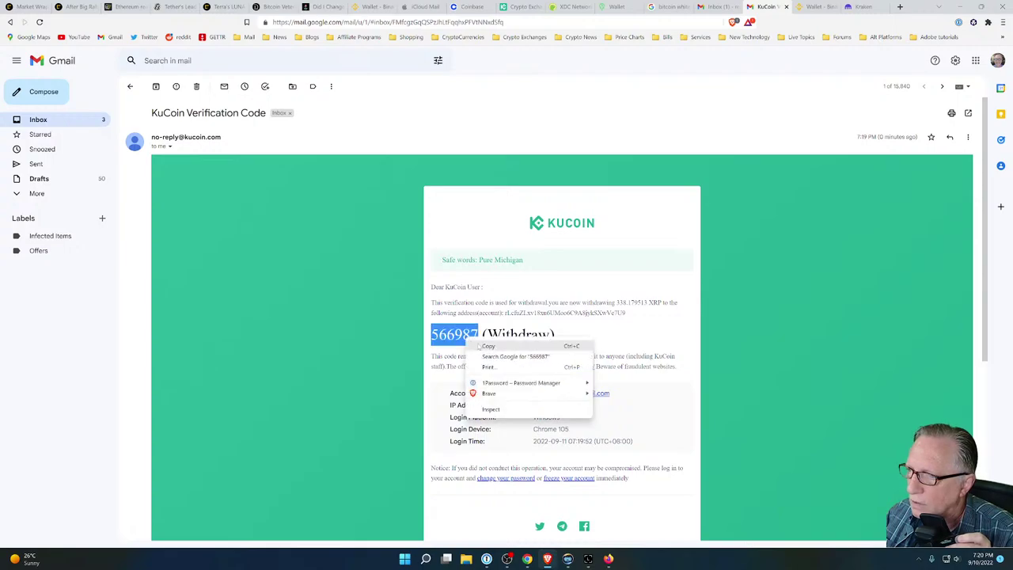
{"action": "left_click", "coordinate": [481, 348]}
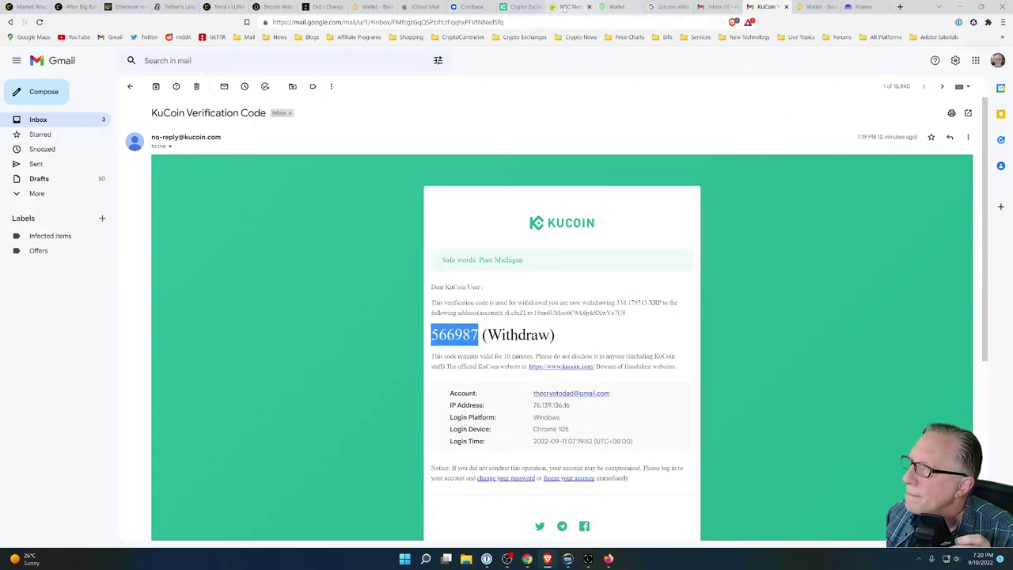
{"action": "left_click", "coordinate": [520, 6]}
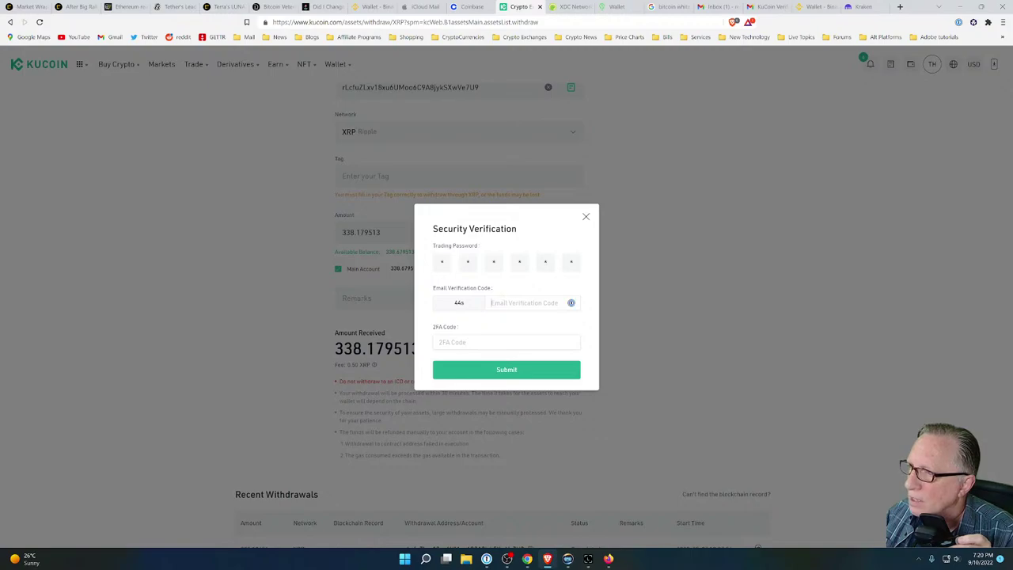
Paste the e-mail code, enter the 2FA authenticator code, and submit the XRP withdrawal
{"action": "right_click", "coordinate": [499, 301]}
{"action": "left_click", "coordinate": [529, 373]}
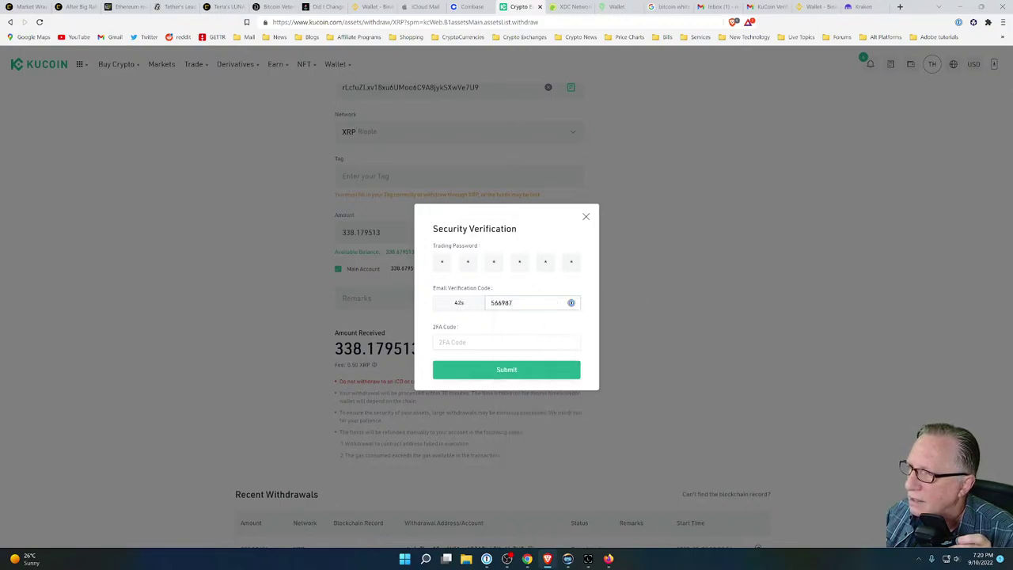
{"action": "left_click", "coordinate": [459, 342]}
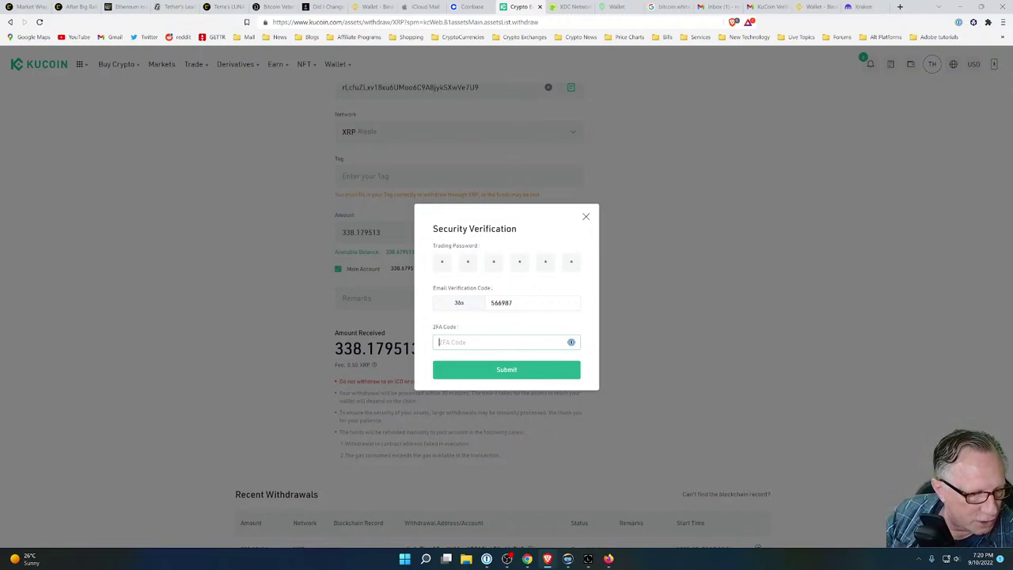
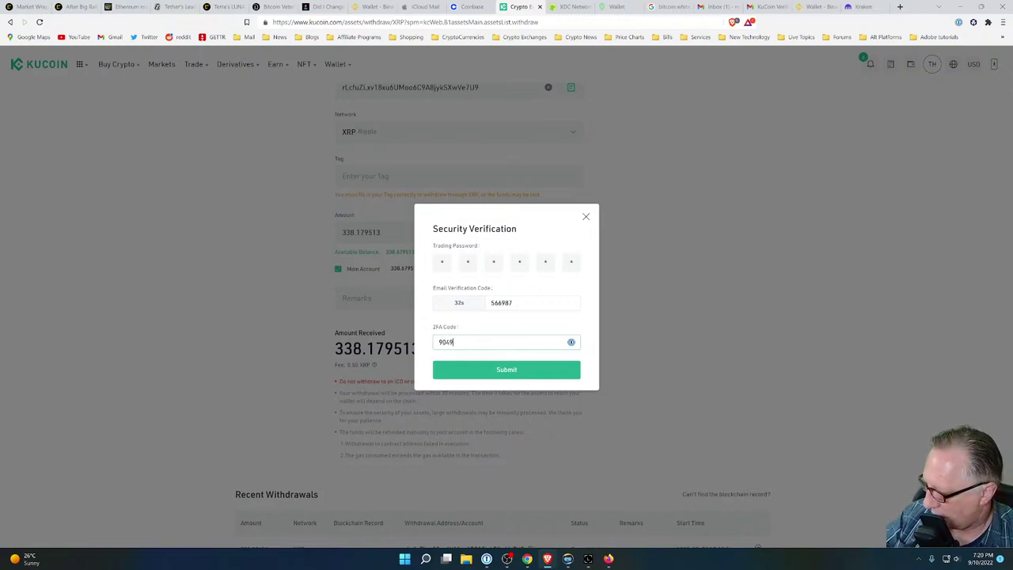
{"action": "left_click", "coordinate": [503, 374]}
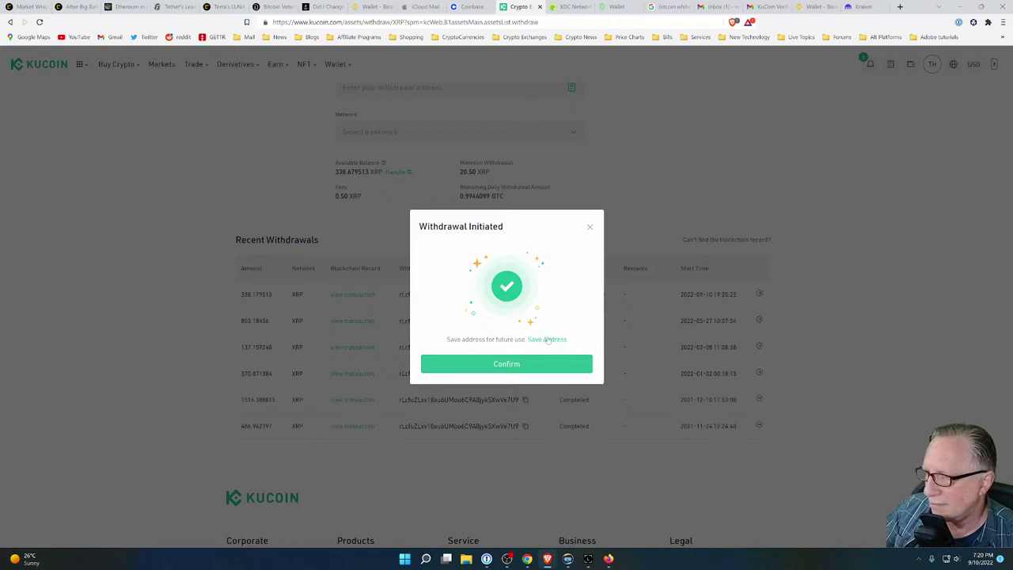
Dismiss the Withdrawal Initiated notice and review Recent Withdrawals for the 338.179513 XRP entry
{"action": "left_click", "coordinate": [503, 366]}
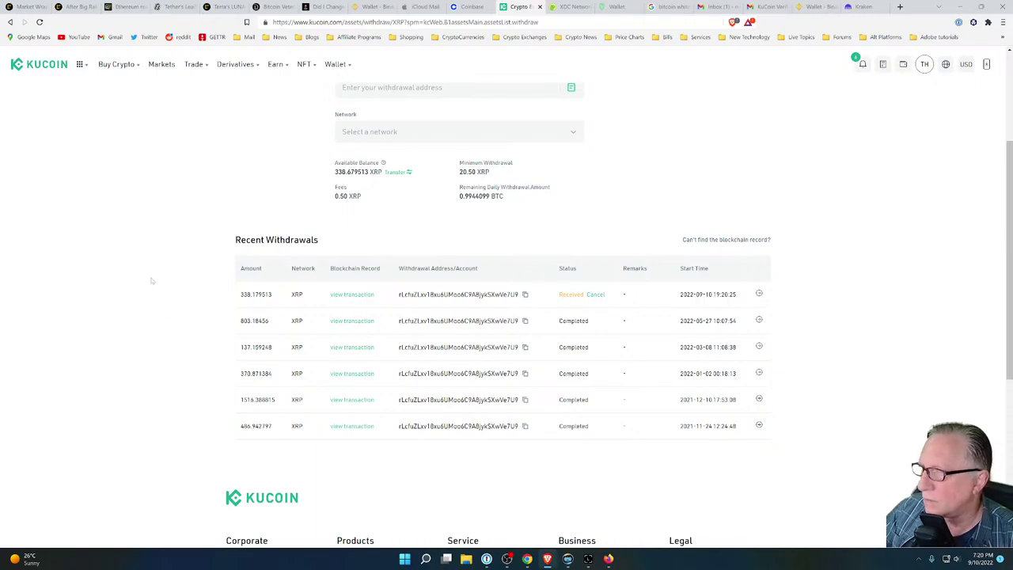
{"action": "scroll", "coordinate": [154, 279], "scroll_direction": "up", "scroll_amount": 1}
{"action": "scroll", "coordinate": [166, 293], "scroll_direction": "down", "scroll_amount": 1}
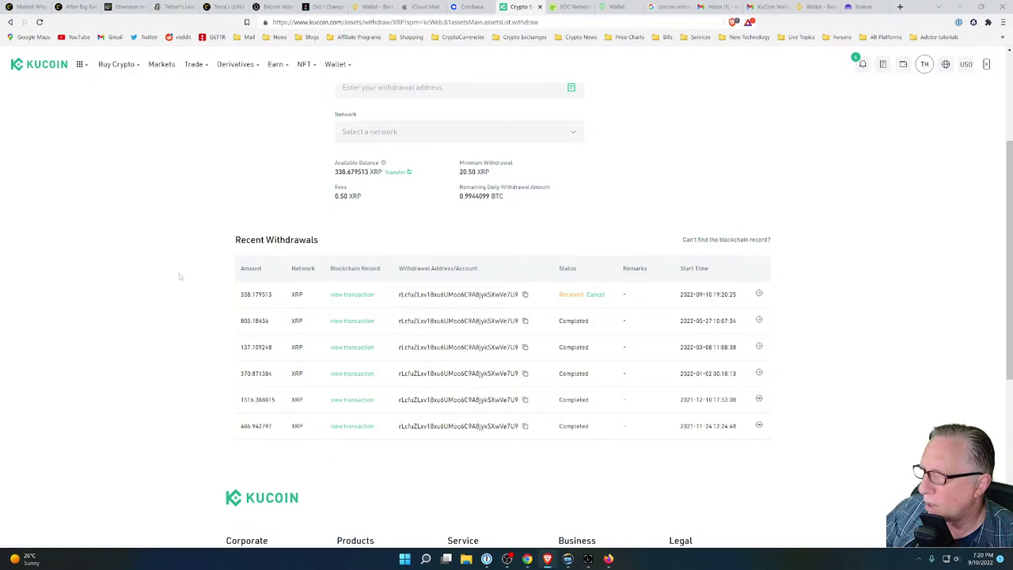
{"action": "scroll", "coordinate": [173, 273], "scroll_direction": "up", "scroll_amount": 2}
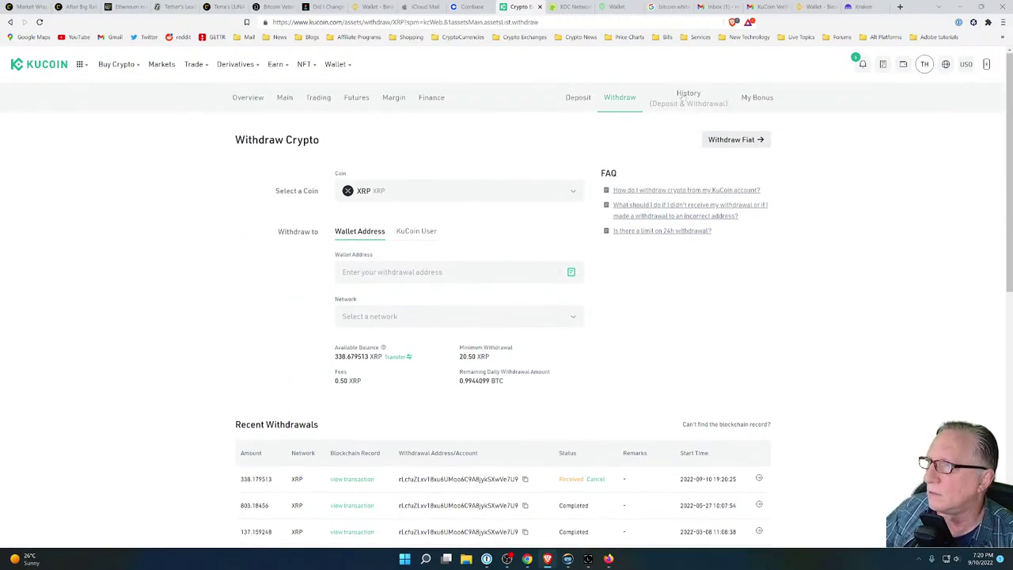
Check Withdrawal History for the processing 338.179513 XRP withdrawal, then return to Asset Overview
{"action": "left_click", "coordinate": [679, 99]}
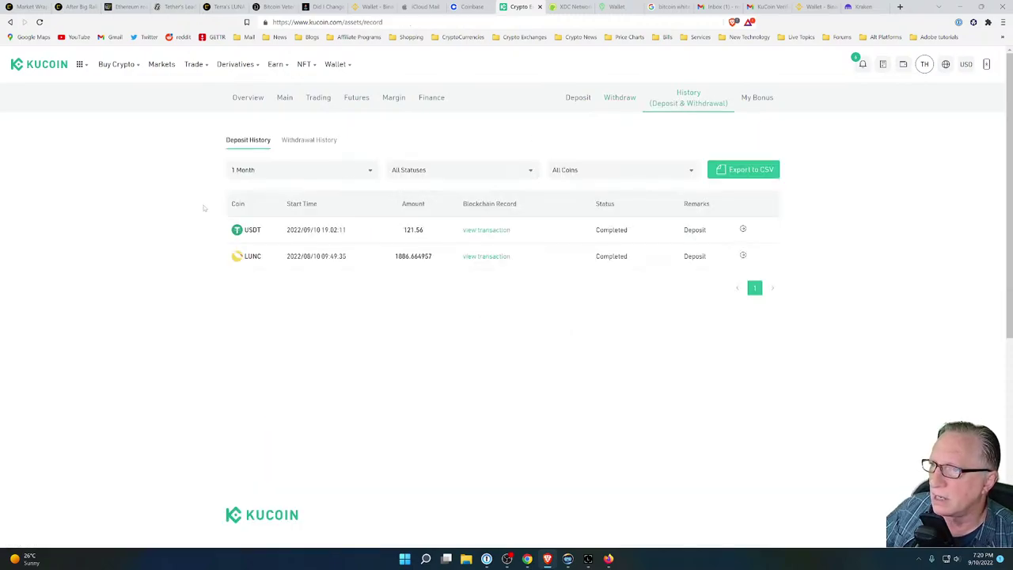
{"action": "left_click", "coordinate": [309, 140]}
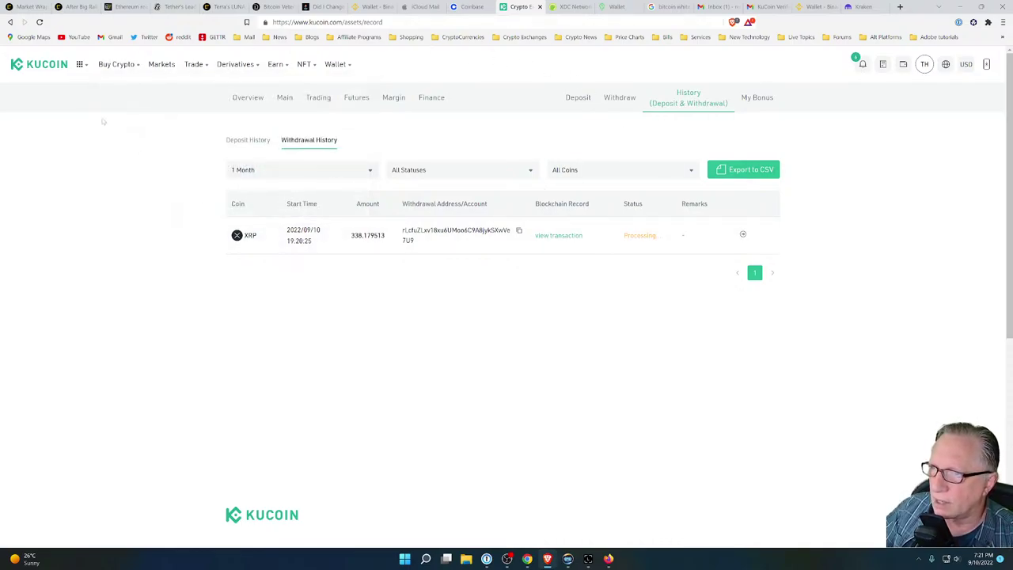
{"action": "left_click", "coordinate": [238, 96]}
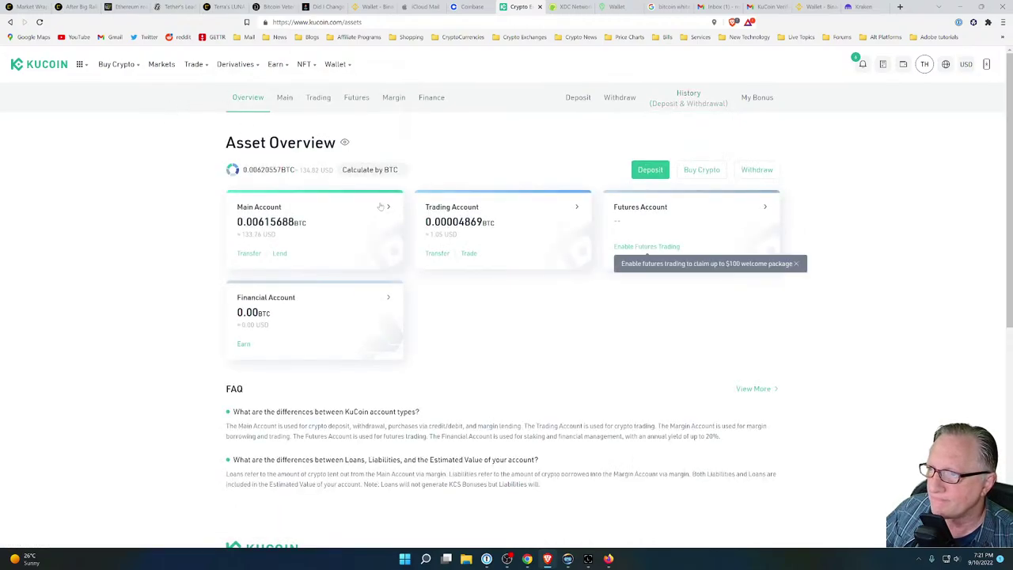
Check that KuCoin's XRP withdrawal is still Processing, then return to Ledger Live's XRP receive screen
{"action": "left_click", "coordinate": [387, 207]}
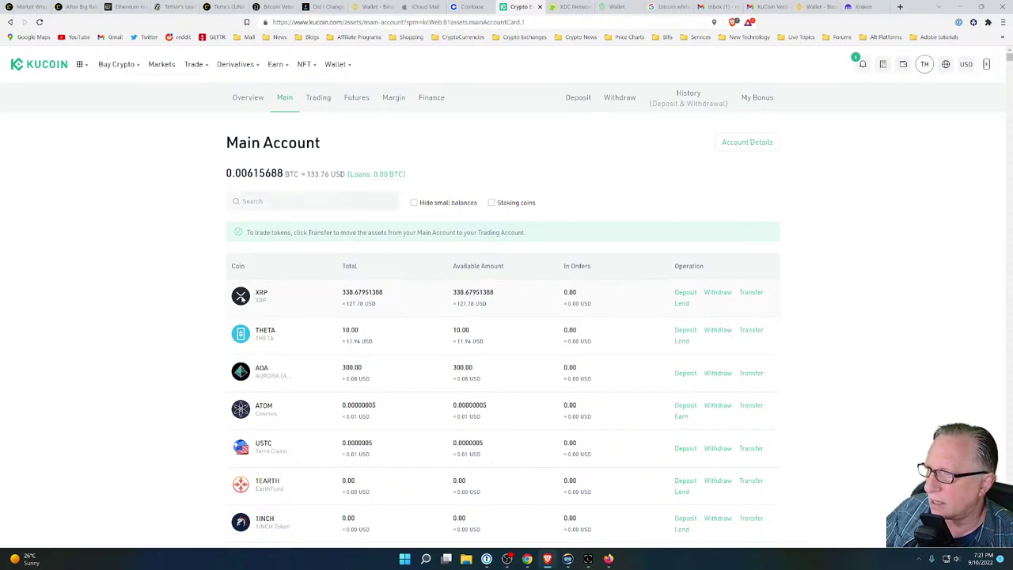
{"action": "left_click", "coordinate": [718, 292]}
{"action": "scroll", "coordinate": [206, 352], "scroll_direction": "down", "scroll_amount": 3}
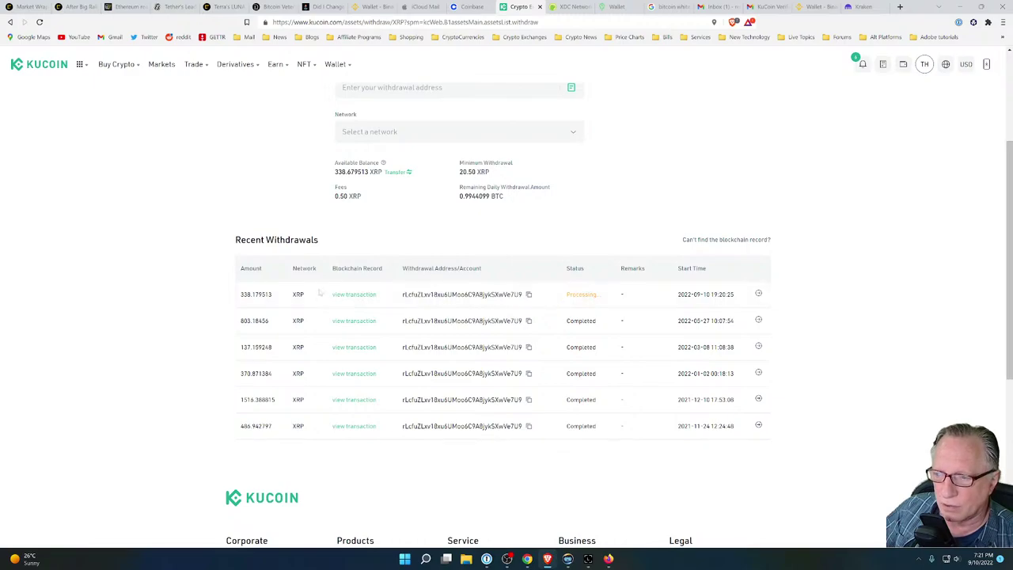
{"action": "left_click", "coordinate": [587, 558]}
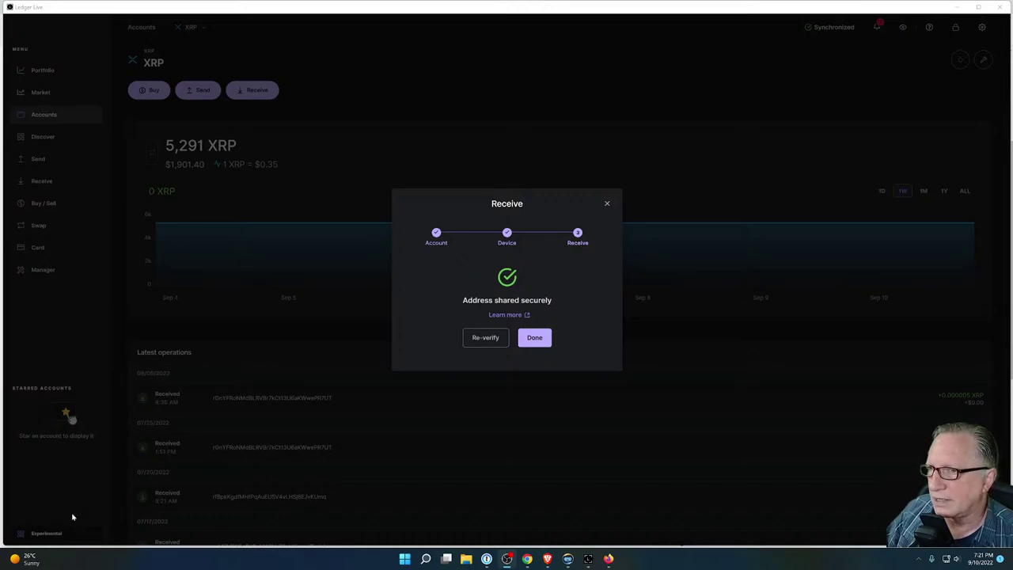
Close the XRP receive confirmation and let the account sync to 5,629 XRP with the +338.1 XRP receipt
{"action": "left_click", "coordinate": [535, 342]}
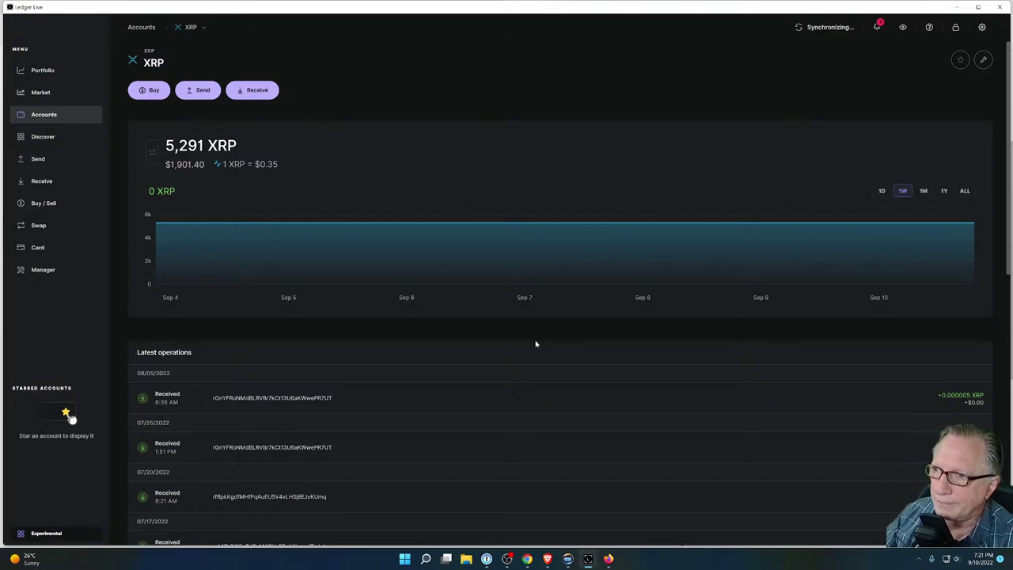
{"action": "mouse_move", "coordinate": [547, 223]}
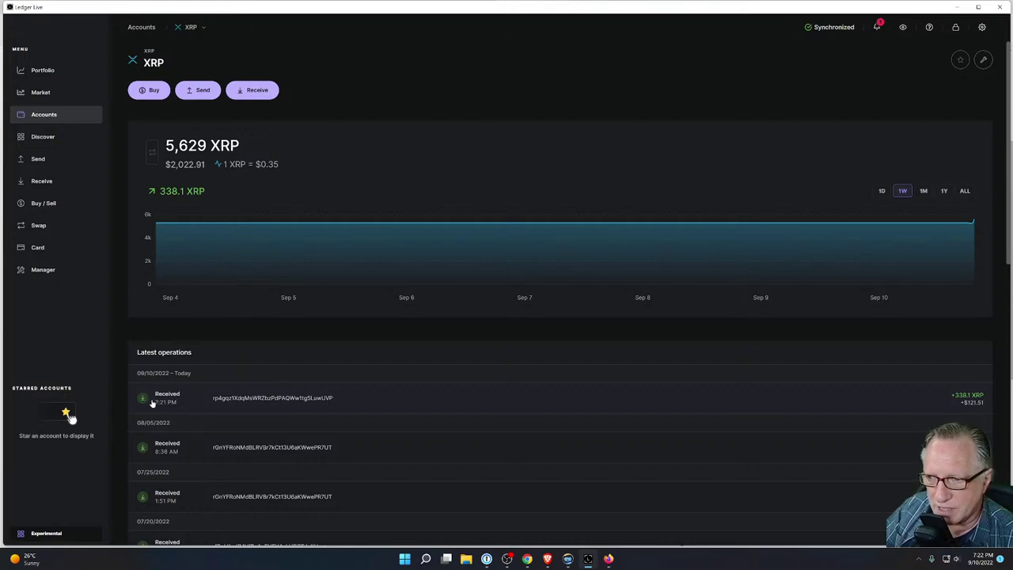
Review the XRP account's chart and operations: 5,629 XRP worth $2,022.91, latest a 338.1 XRP receipt
{"action": "mouse_move", "coordinate": [142, 400]}
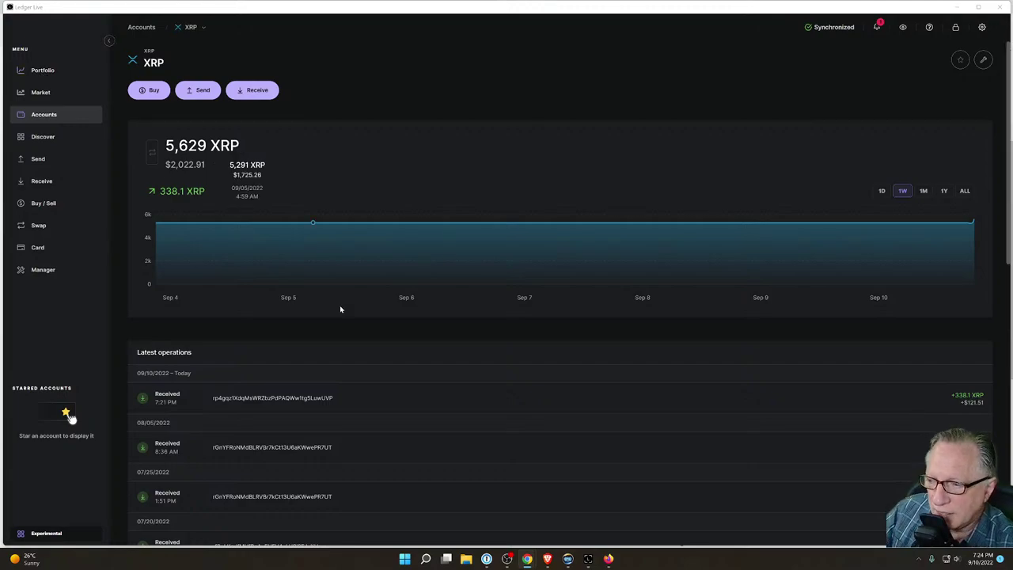
Confirm on KuCoin's XRP withdraw page that the 338.179513 XRP withdrawal is Completed, briefly visiting YouTube Studio
{"action": "left_click", "coordinate": [545, 565]}
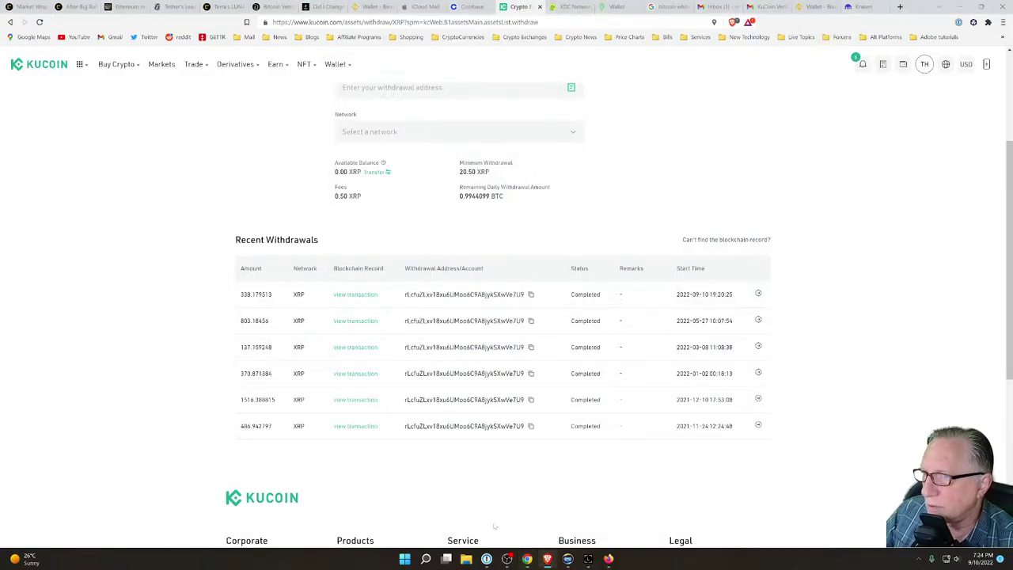
{"action": "scroll", "coordinate": [182, 190], "scroll_direction": "up", "scroll_amount": 3}
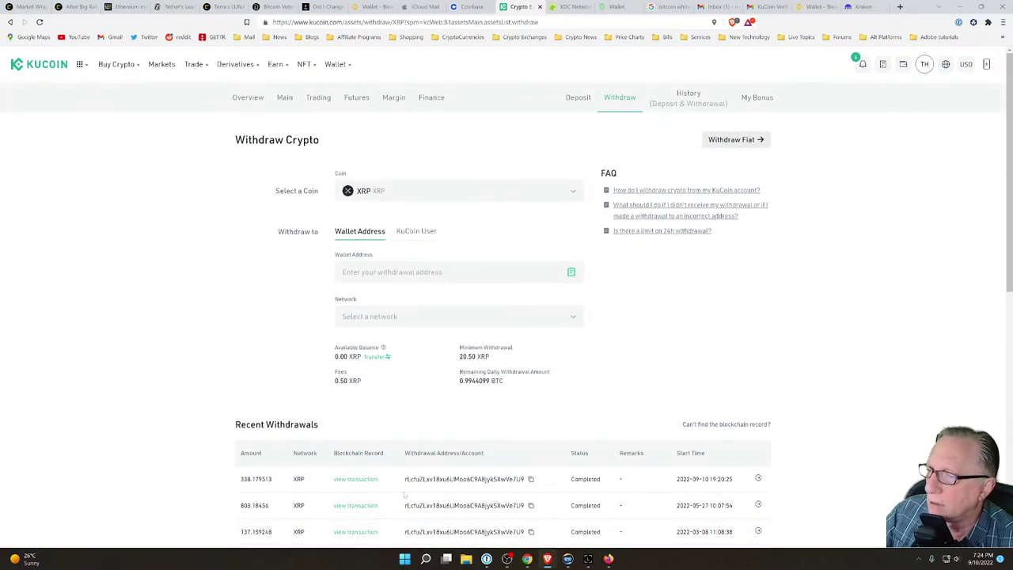
{"action": "mouse_move", "coordinate": [527, 564]}
{"action": "left_click", "coordinate": [500, 537]}
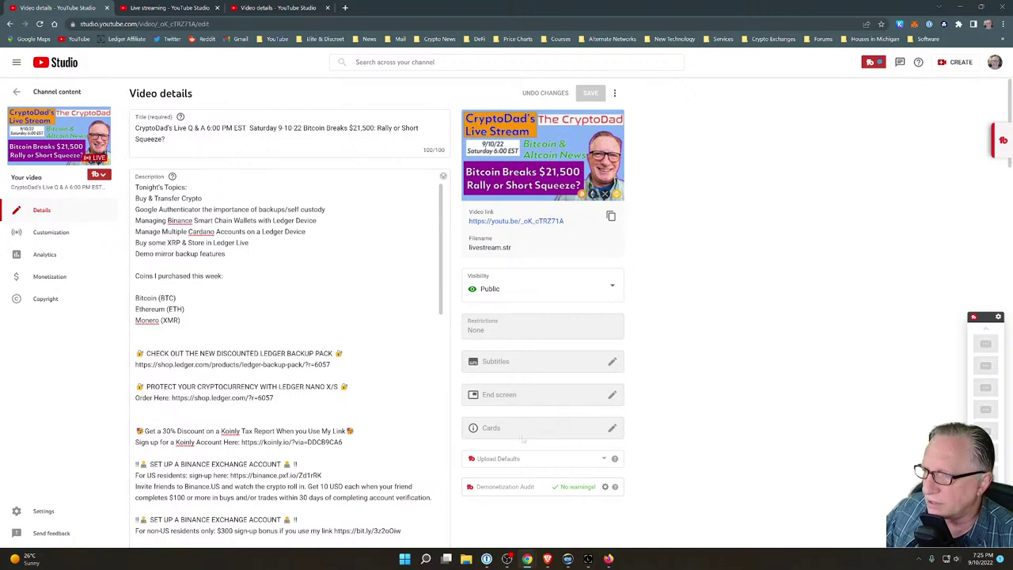
{"action": "mouse_move", "coordinate": [547, 559]}
{"action": "left_click", "coordinate": [542, 509]}
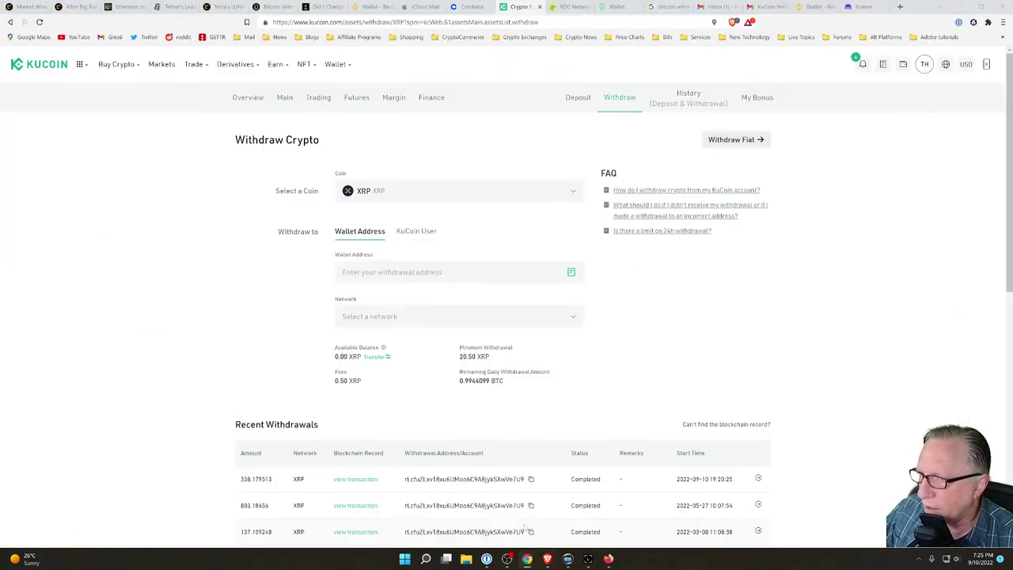
Switch to the Binance.US wallet and dismiss the Withdrawal Pending notice to view balances, including 913.846137 BUSD
{"action": "left_click", "coordinate": [372, 7]}
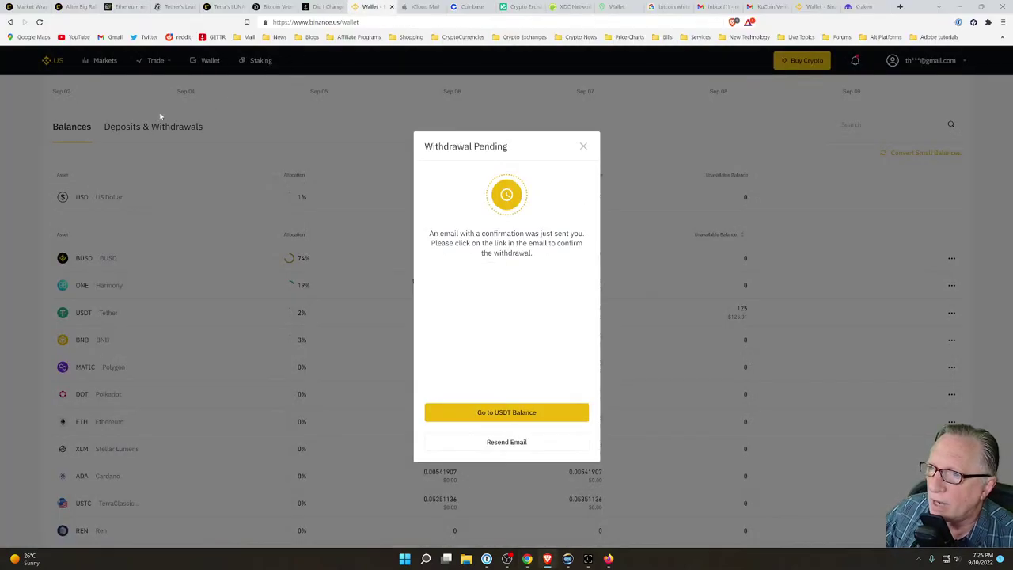
{"action": "left_click", "coordinate": [583, 147]}
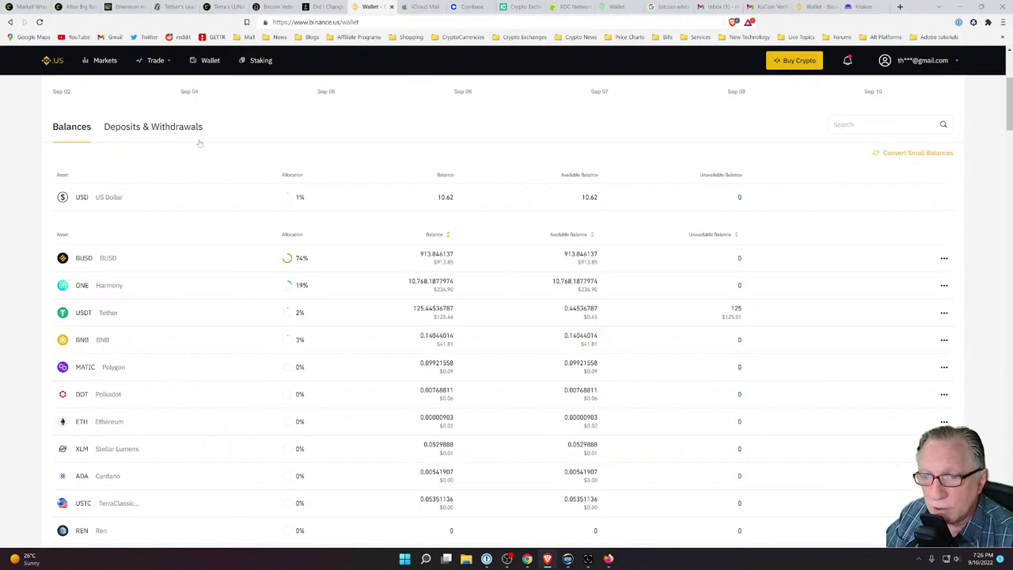
Remove the Binance Smart Chain account (0.10731 BNB) from the Ledger Live portfolio via Edit account
{"action": "left_click", "coordinate": [588, 559]}
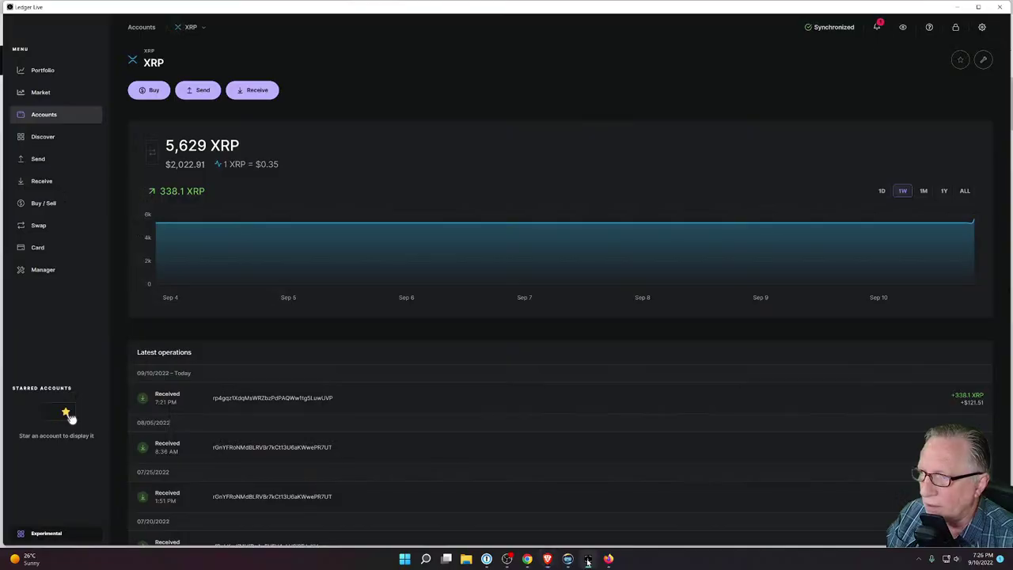
{"action": "left_click", "coordinate": [44, 118]}
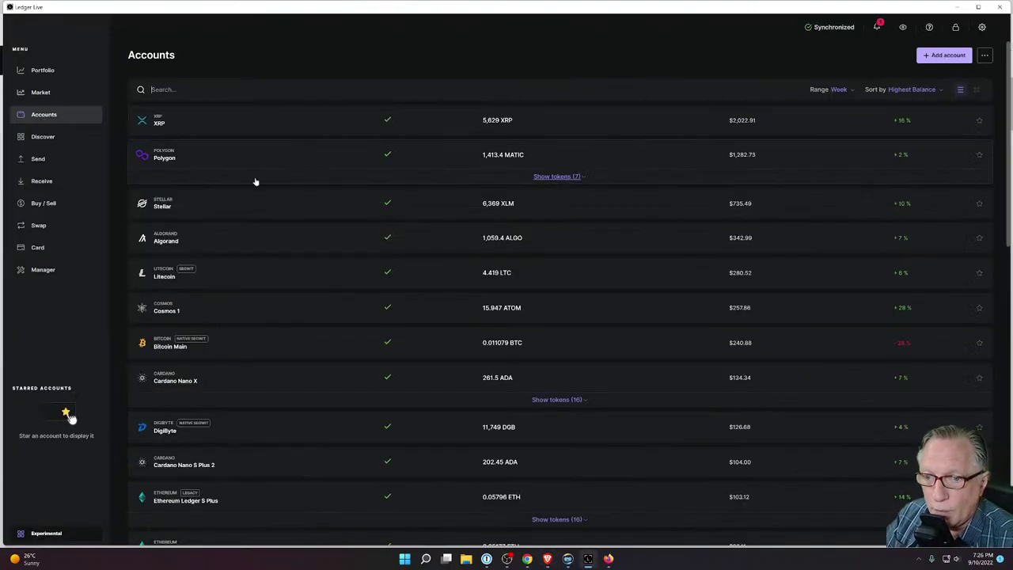
{"action": "scroll", "coordinate": [266, 194], "scroll_direction": "down", "scroll_amount": 1}
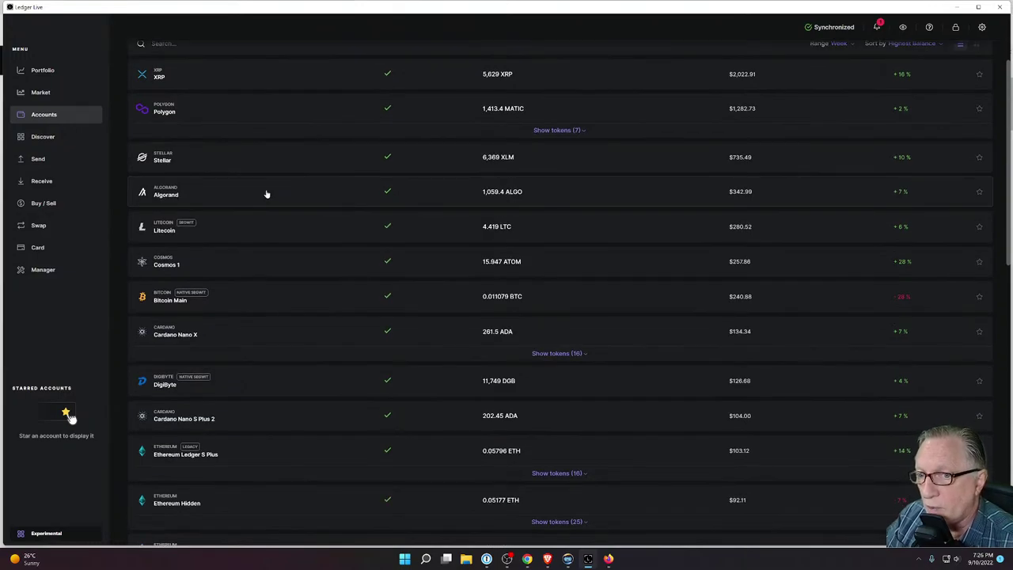
{"action": "scroll", "coordinate": [266, 194], "scroll_direction": "down", "scroll_amount": 6}
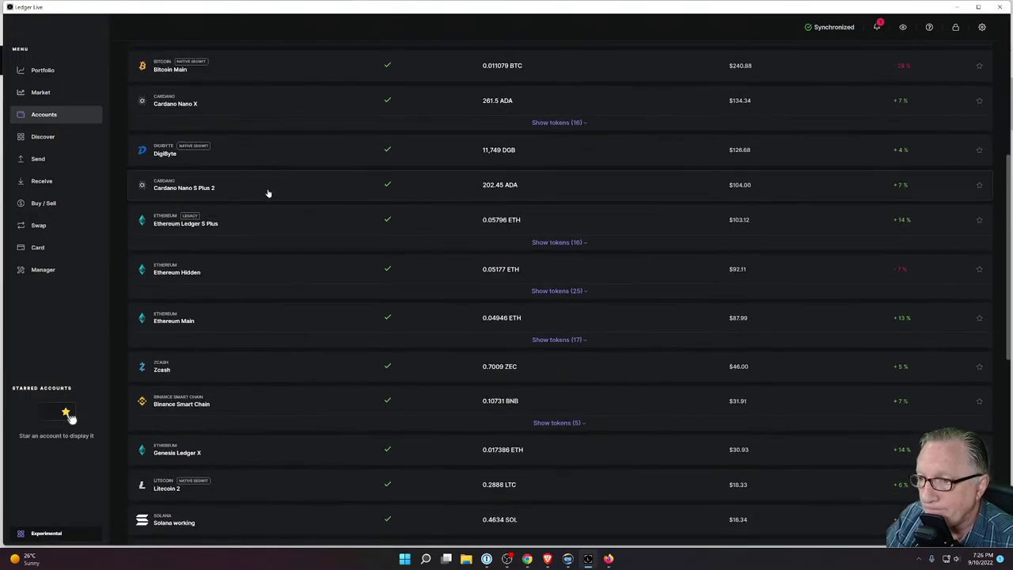
{"action": "right_click", "coordinate": [176, 314]}
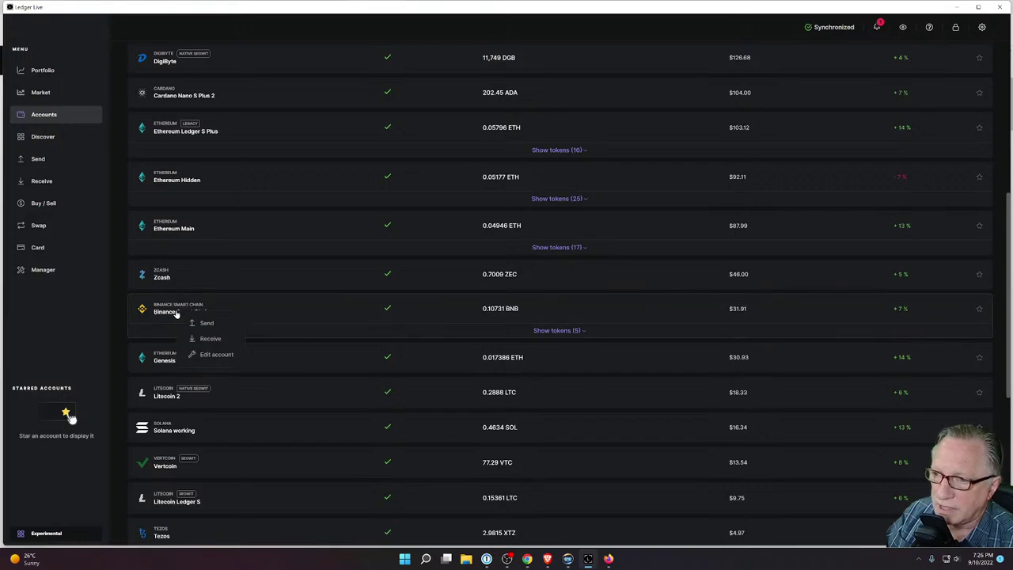
{"action": "left_click", "coordinate": [204, 359]}
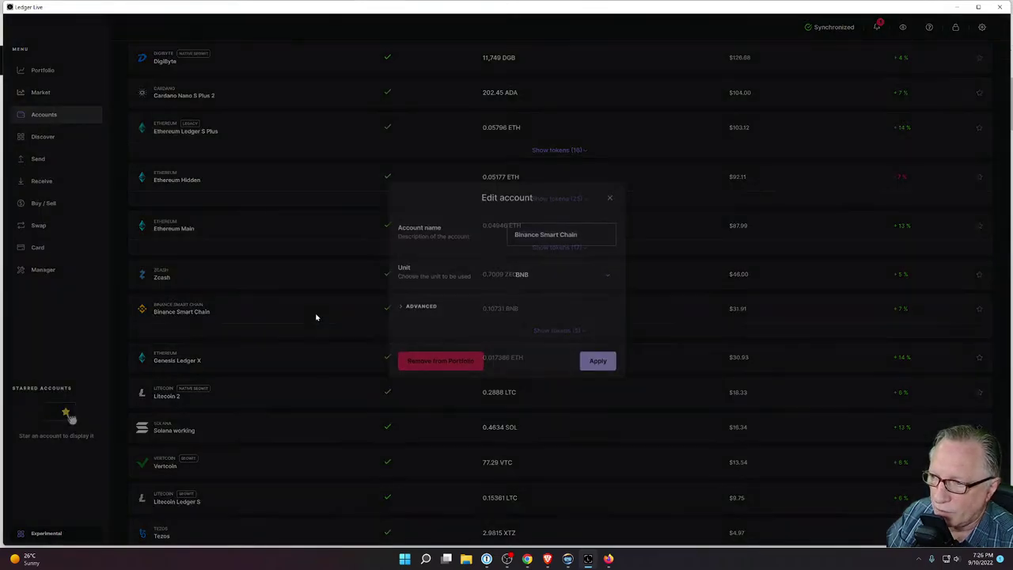
{"action": "left_click", "coordinate": [437, 362]}
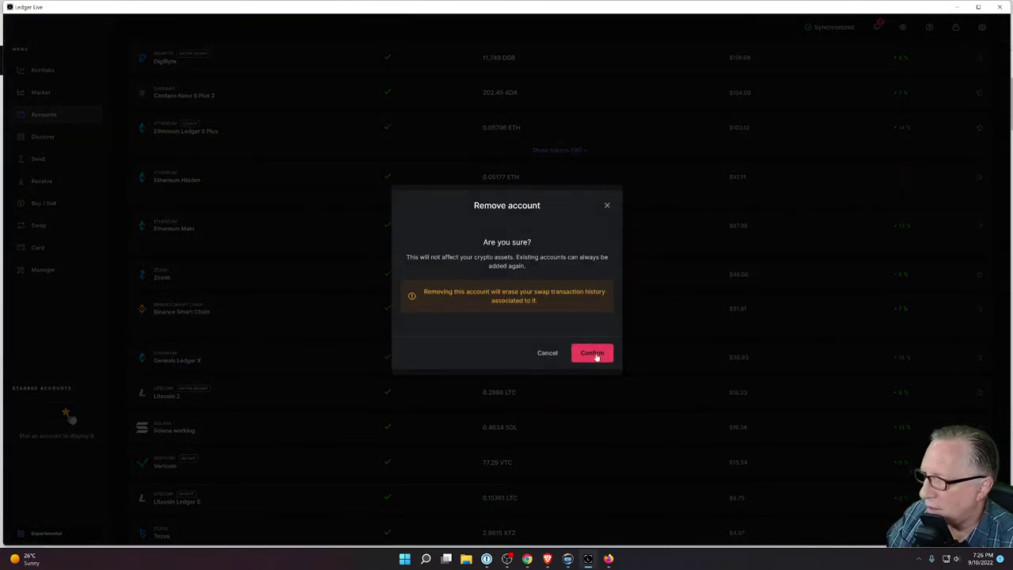
{"action": "left_click", "coordinate": [594, 353]}
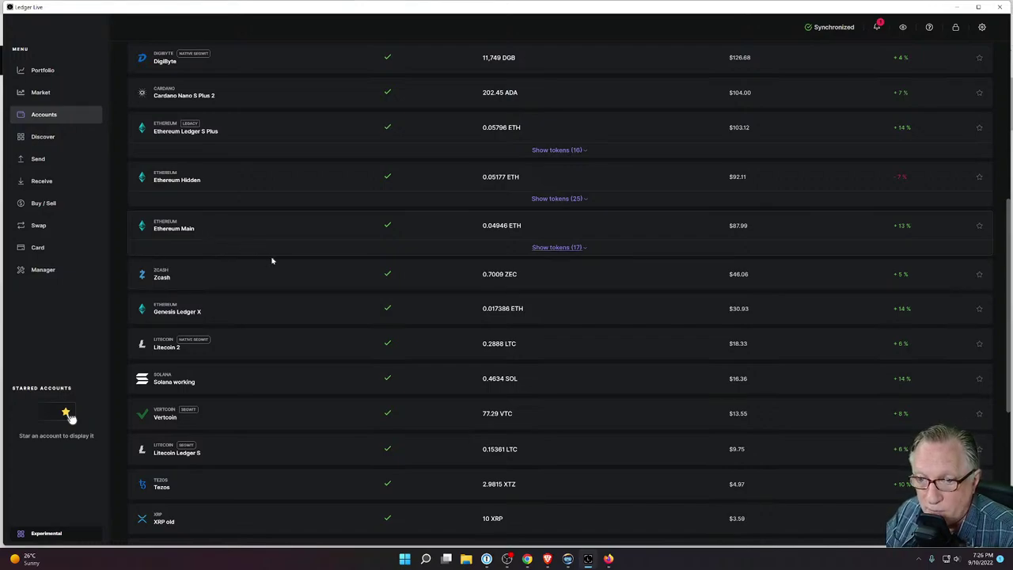
Add Binance Smart Chain (BNB) accounts, restoring Binance Smart Chain 1 (0.10731 BNB) and 2 (0.04886 BNB)
{"action": "scroll", "coordinate": [289, 251], "scroll_direction": "up", "scroll_amount": 2}
{"action": "scroll", "coordinate": [290, 252], "scroll_direction": "up", "scroll_amount": 3}
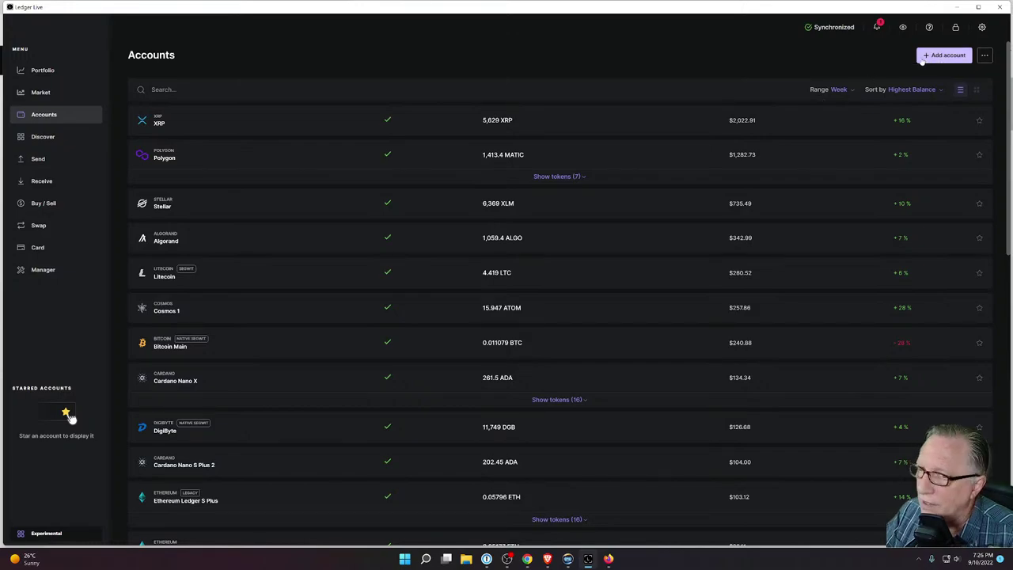
{"action": "left_click", "coordinate": [927, 58]}
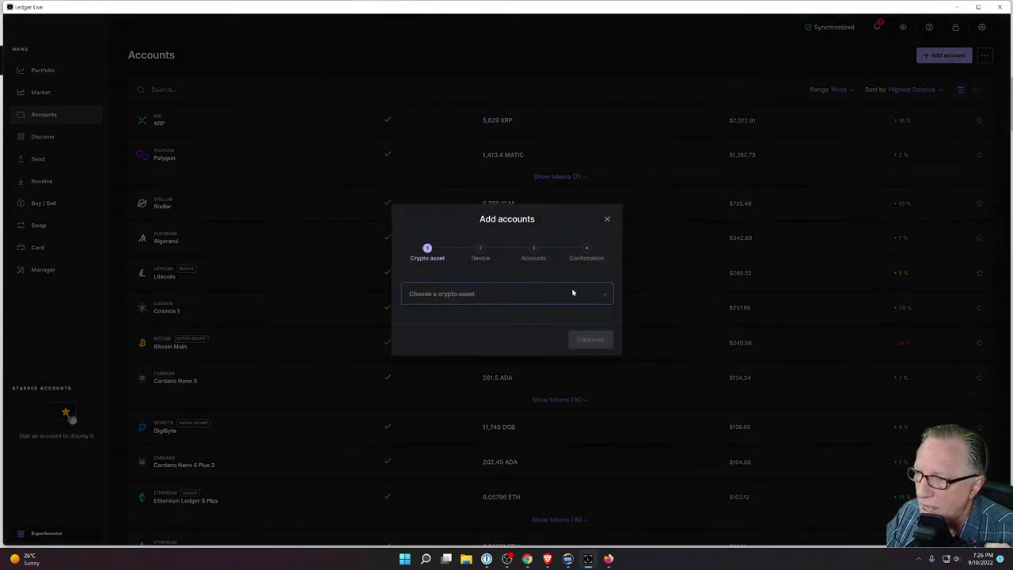
{"action": "left_click", "coordinate": [573, 293]}
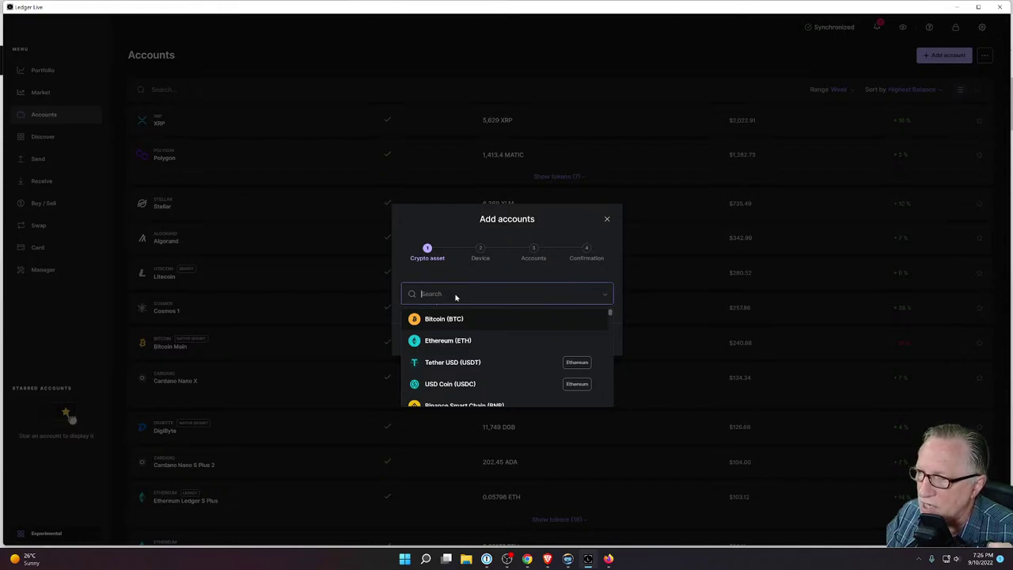
{"action": "scroll", "coordinate": [498, 332], "scroll_direction": "down", "scroll_amount": 1}
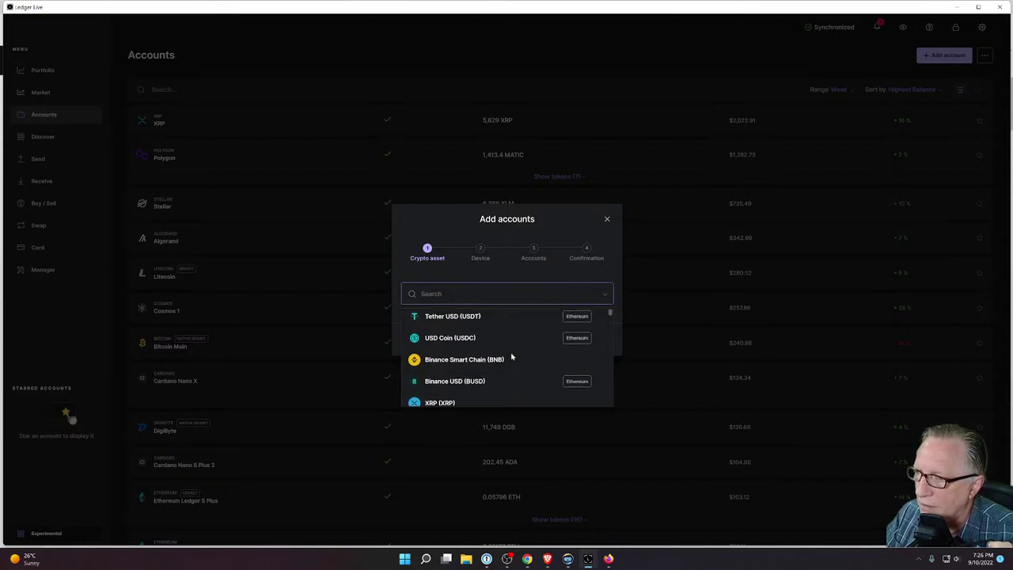
{"action": "left_click", "coordinate": [467, 361]}
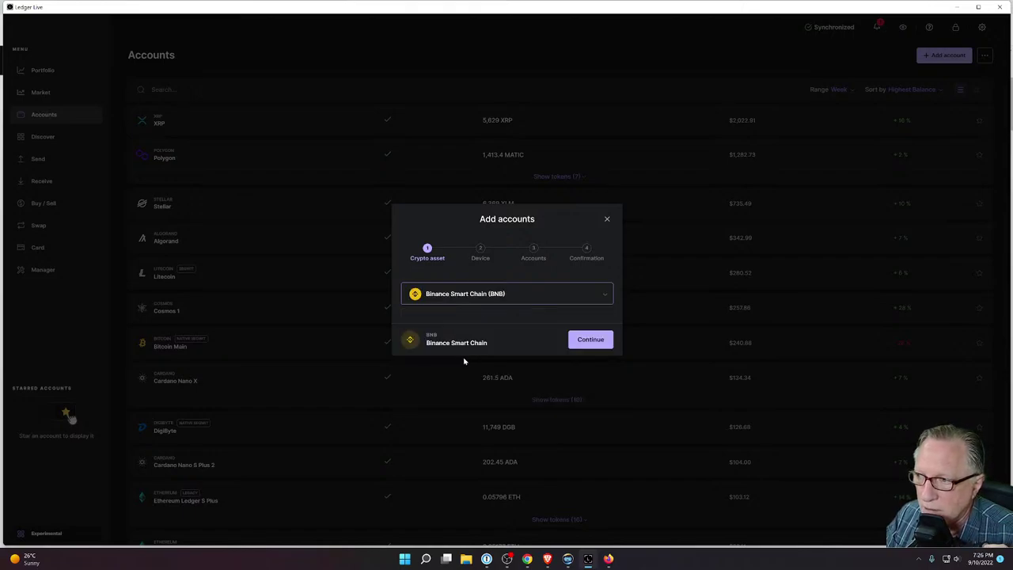
{"action": "left_click", "coordinate": [591, 341]}
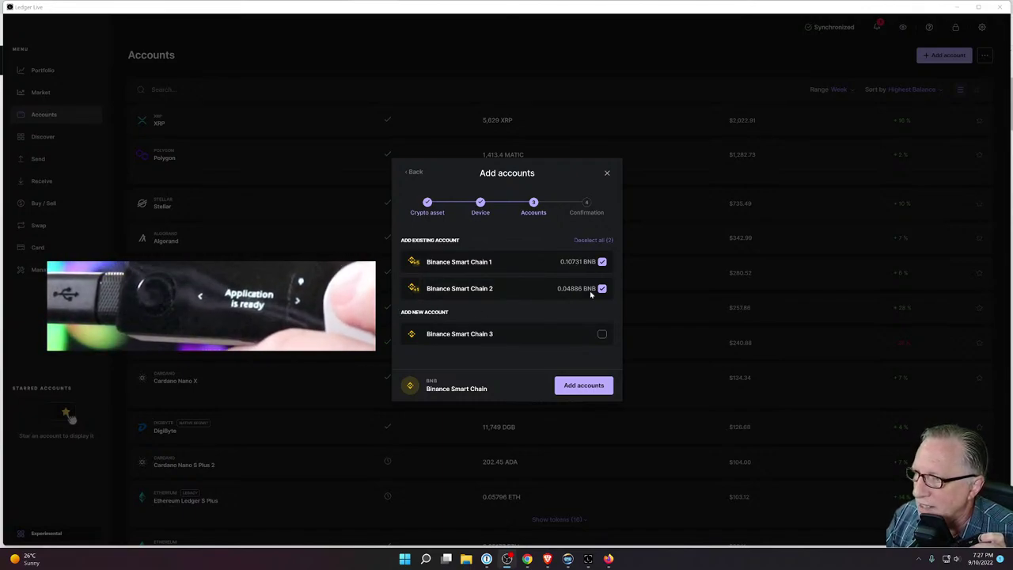
{"action": "left_click", "coordinate": [583, 386]}
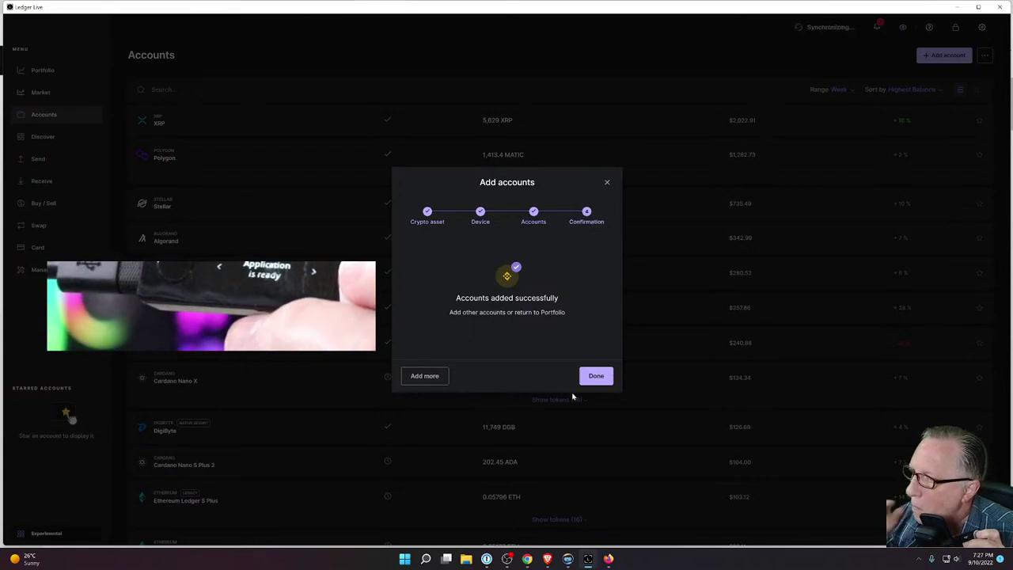
Finish adding accounts and open the Binance Smart Chain 1 account showing 0.10731 BNB and 0 BUSD
{"action": "left_click", "coordinate": [596, 378]}
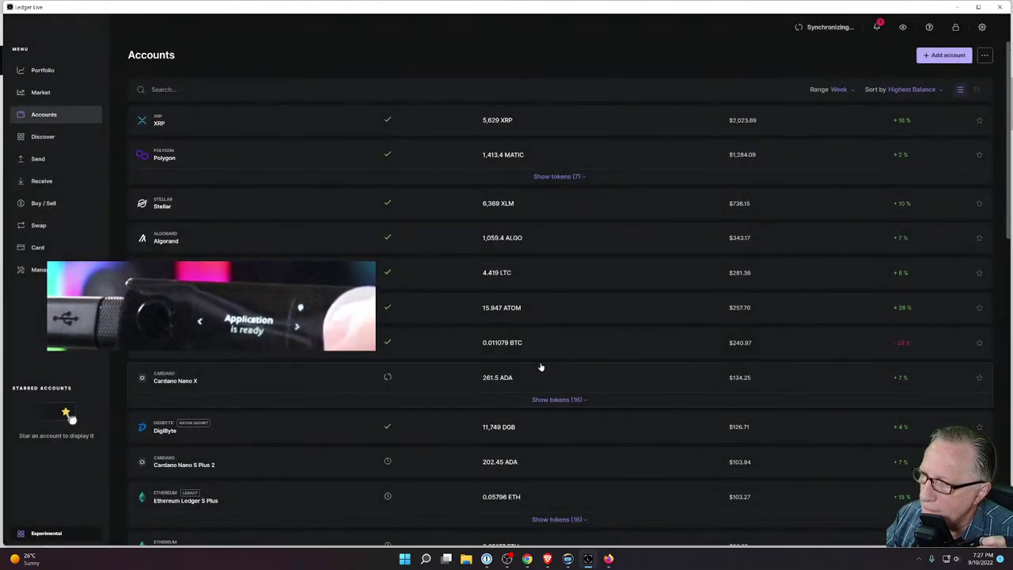
{"action": "scroll", "coordinate": [362, 387], "scroll_direction": "down", "scroll_amount": 10}
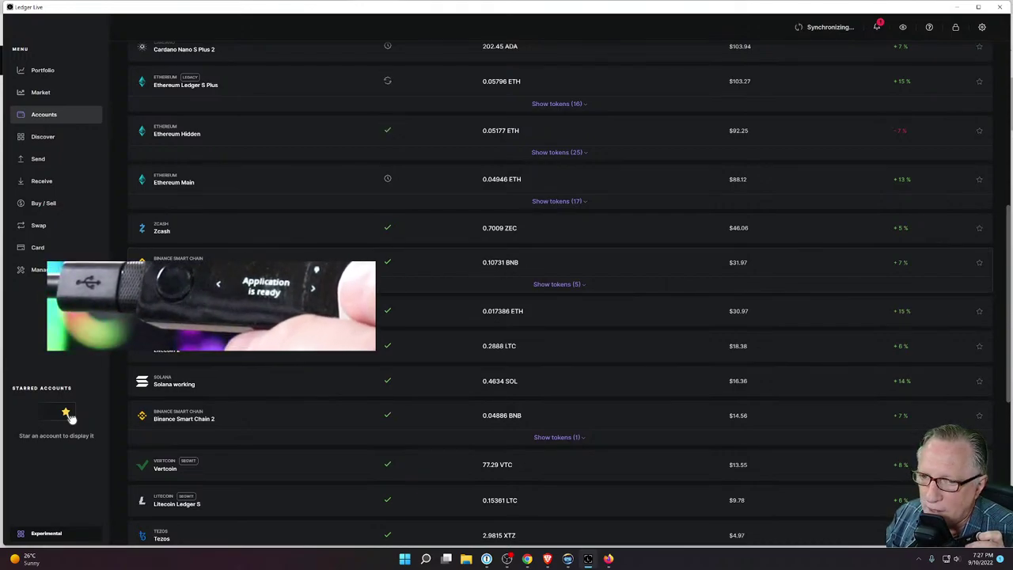
{"action": "left_click", "coordinate": [237, 267]}
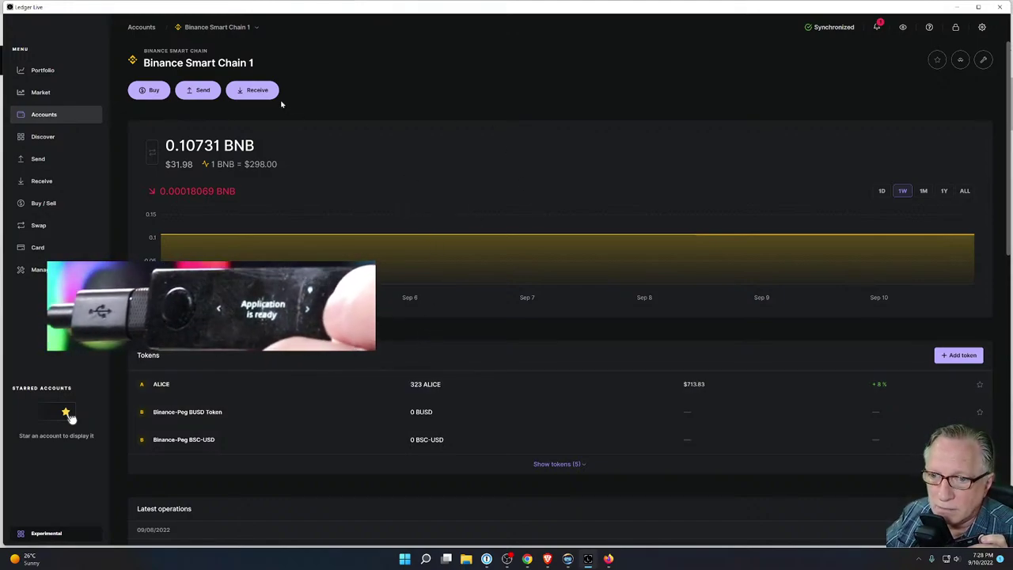
Copy Binance Smart Chain 1's receive address without verifying it on the device
{"action": "left_click", "coordinate": [256, 90]}
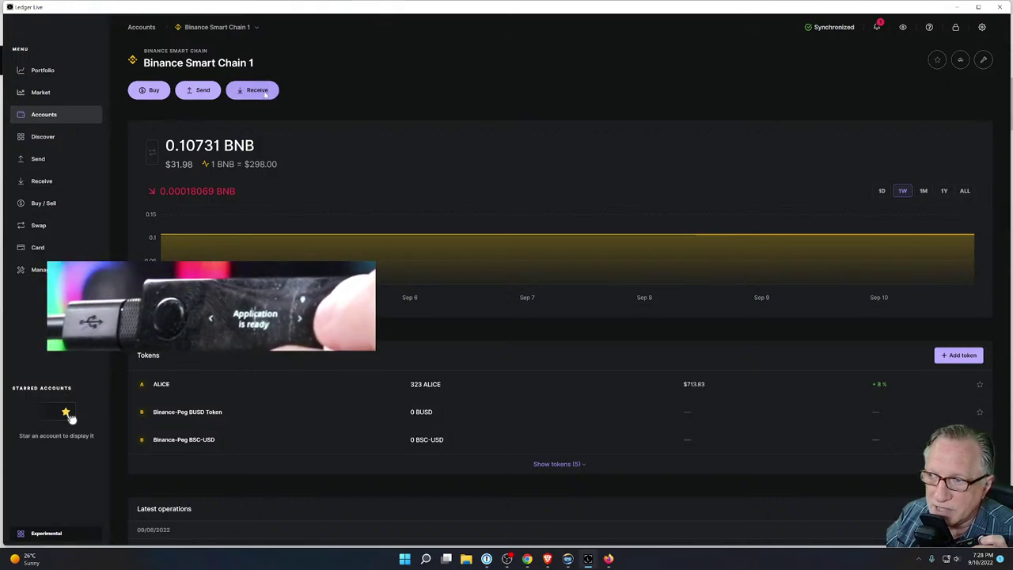
{"action": "left_click", "coordinate": [589, 371]}
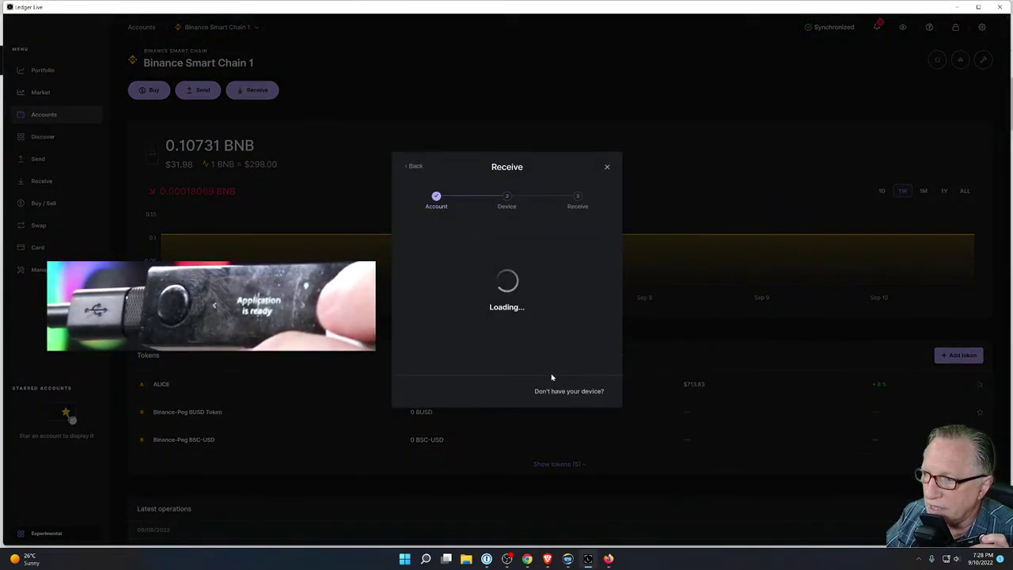
{"action": "left_click", "coordinate": [568, 391]}
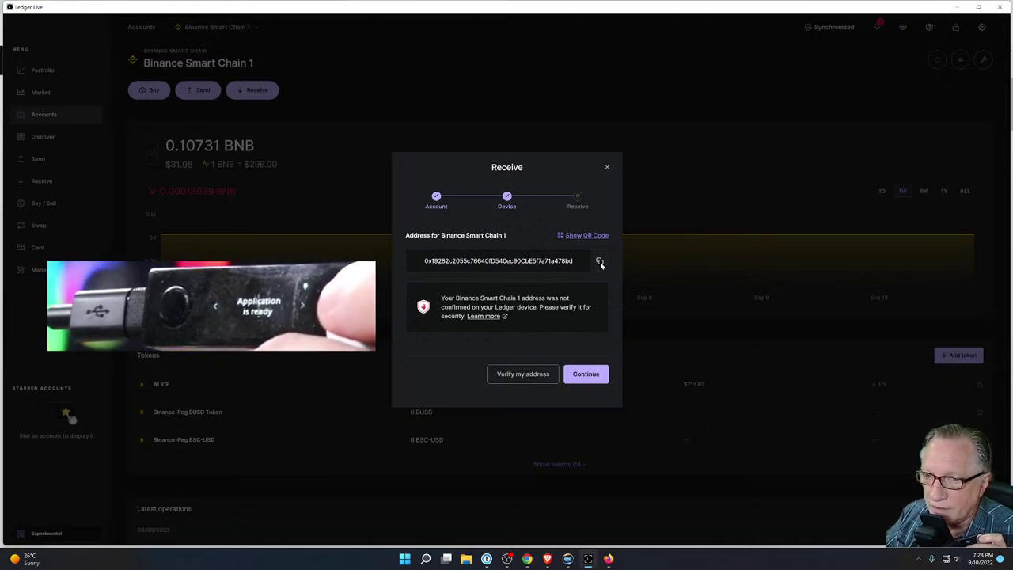
{"action": "left_click", "coordinate": [601, 264]}
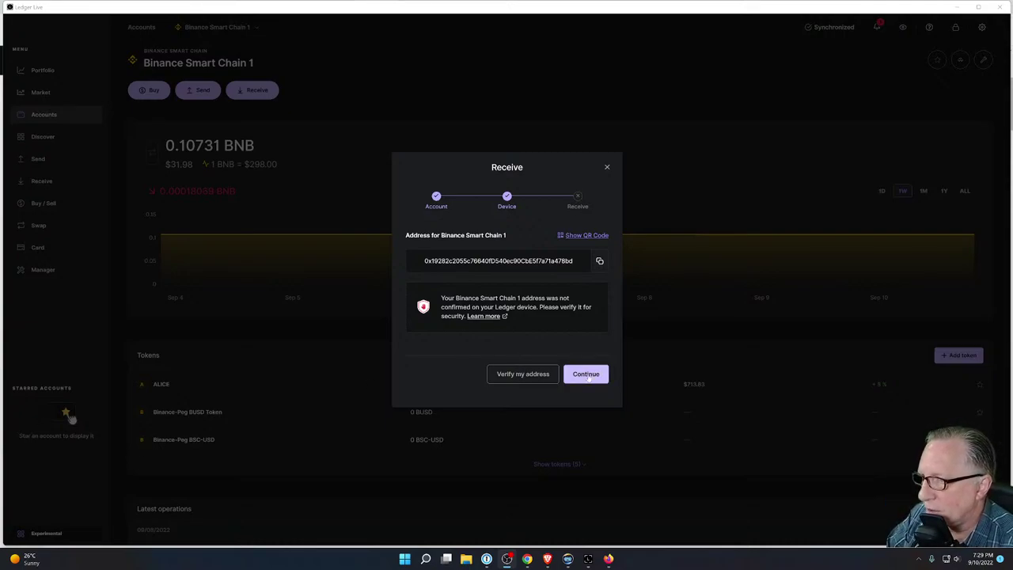
Re-verify and copy the Binance Smart Chain 1 receive address again, then close the Receive window
{"action": "left_click", "coordinate": [588, 377]}
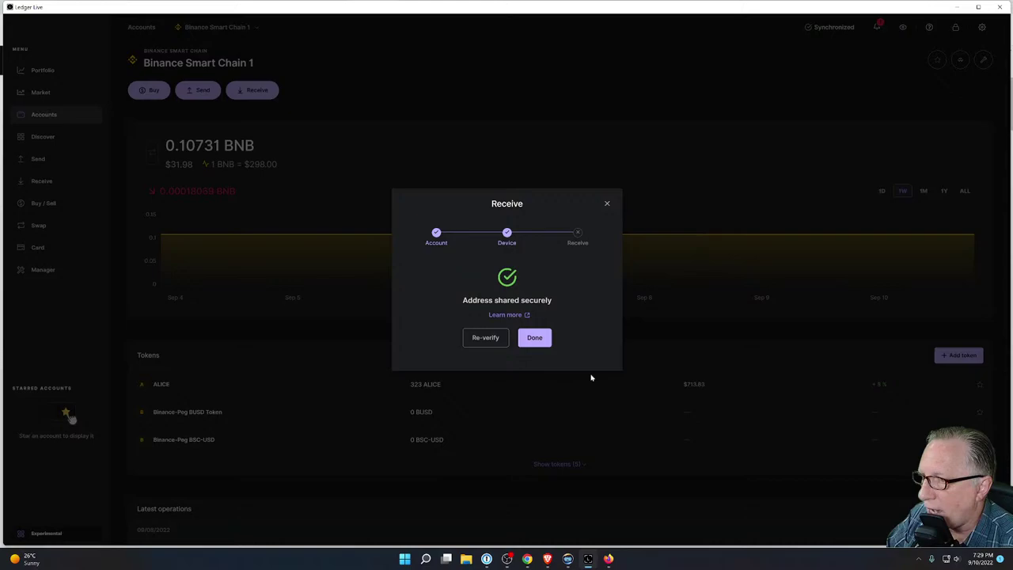
{"action": "left_click", "coordinate": [489, 339]}
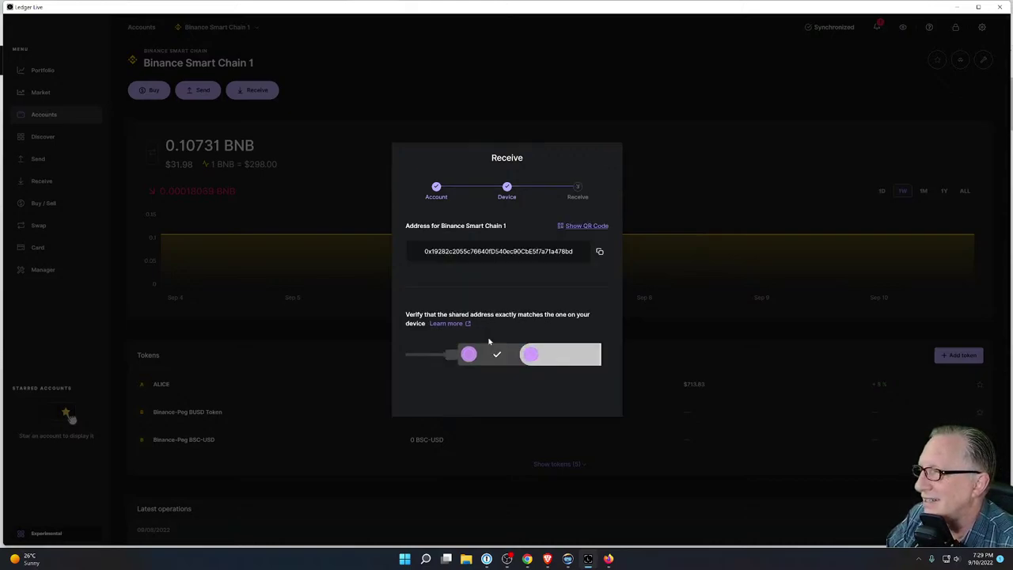
{"action": "left_click", "coordinate": [600, 252]}
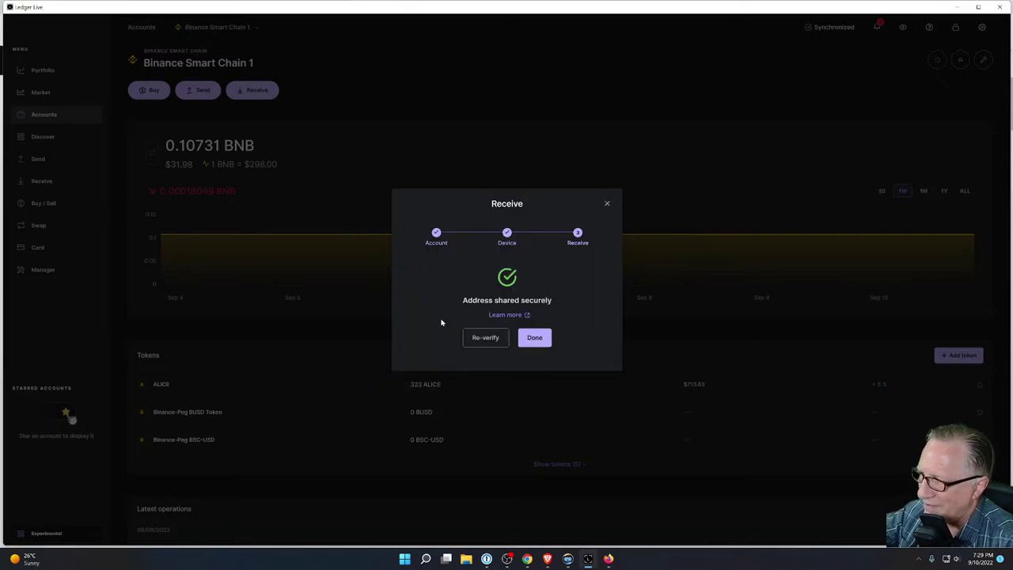
{"action": "left_click", "coordinate": [535, 338]}
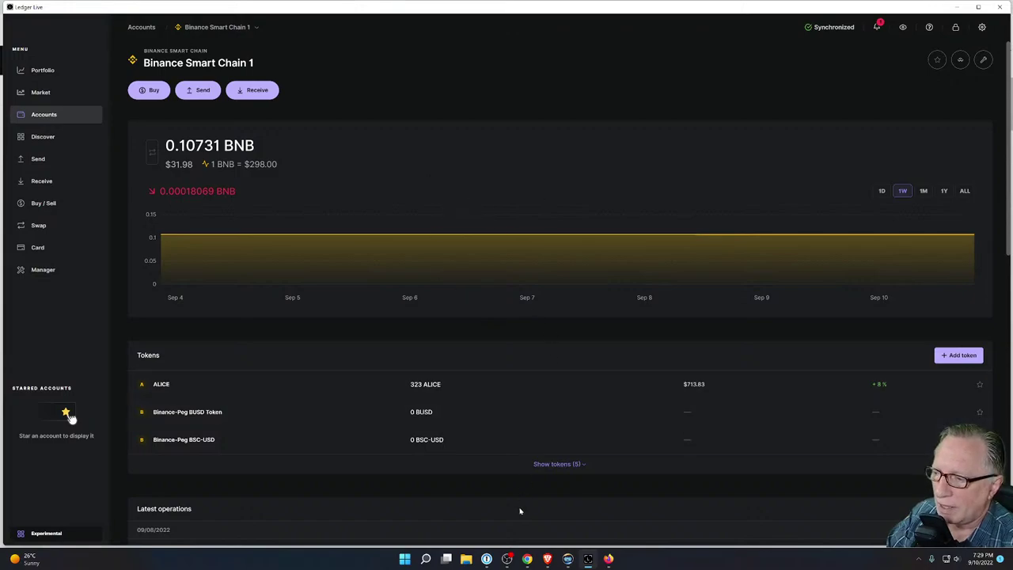
Return to the Binance.US wallet and review balances: 913.846137 BUSD, 0.14044014 BNB, 10.62 USD
{"action": "left_click", "coordinate": [547, 559]}
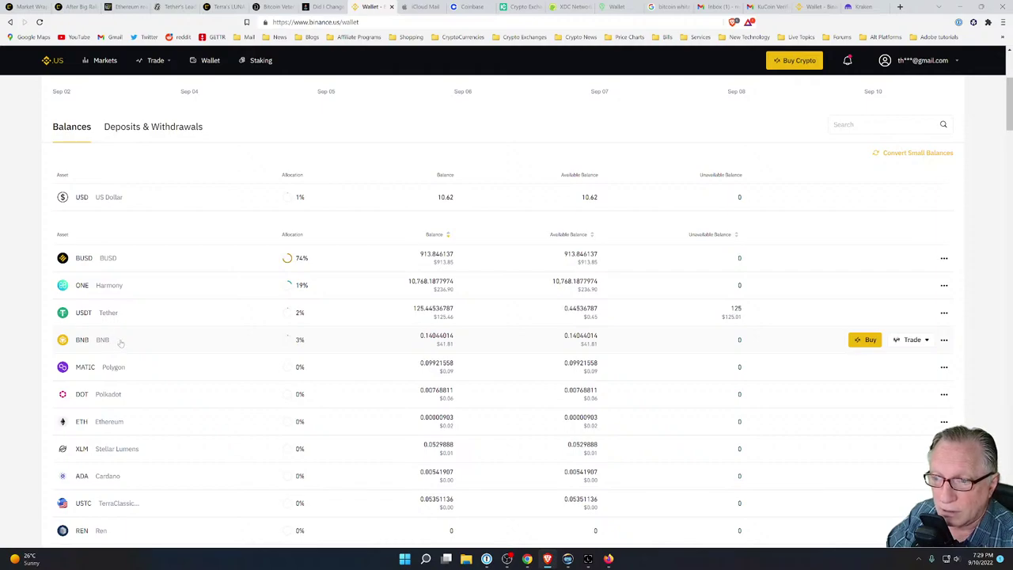
{"action": "scroll", "coordinate": [122, 345], "scroll_direction": "down", "scroll_amount": 1}
{"action": "scroll", "coordinate": [123, 345], "scroll_direction": "down", "scroll_amount": 4}
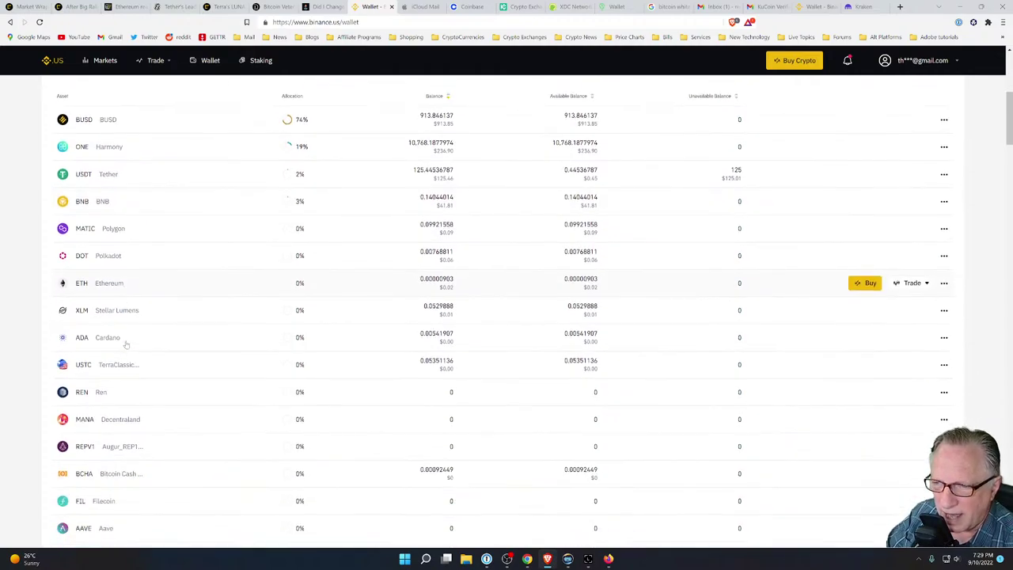
{"action": "scroll", "coordinate": [126, 345], "scroll_direction": "down", "scroll_amount": 1}
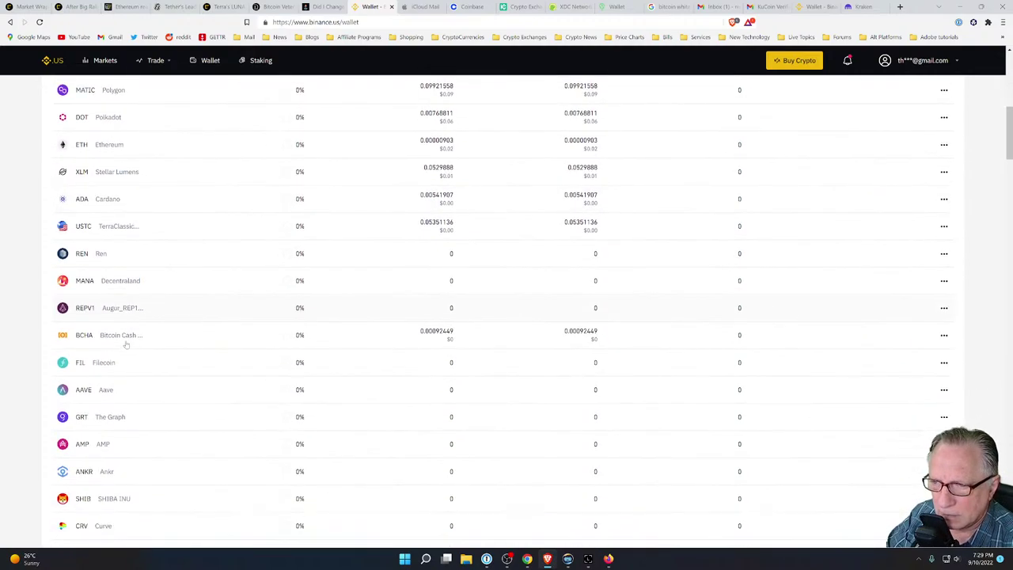
{"action": "scroll", "coordinate": [126, 345], "scroll_direction": "up", "scroll_amount": 5}
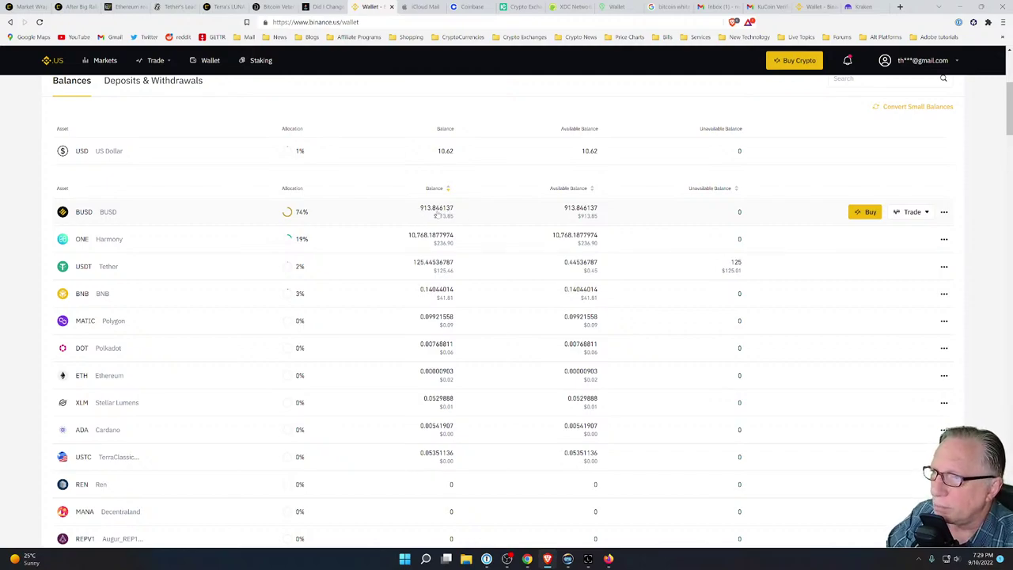
Start a BUSD withdrawal on the BEP20 (BSC) network
{"action": "left_click", "coordinate": [437, 214]}
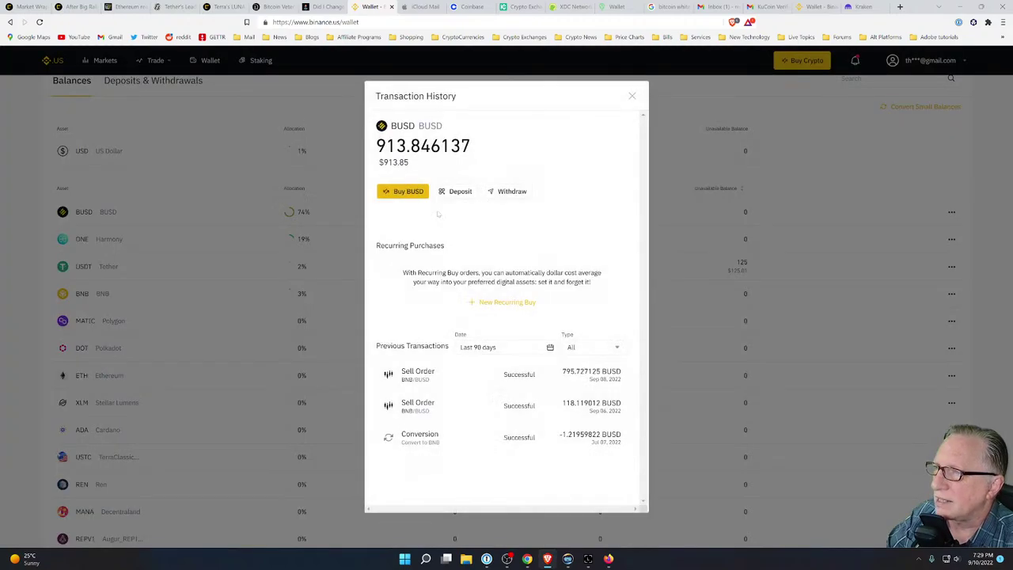
{"action": "left_click", "coordinate": [513, 193]}
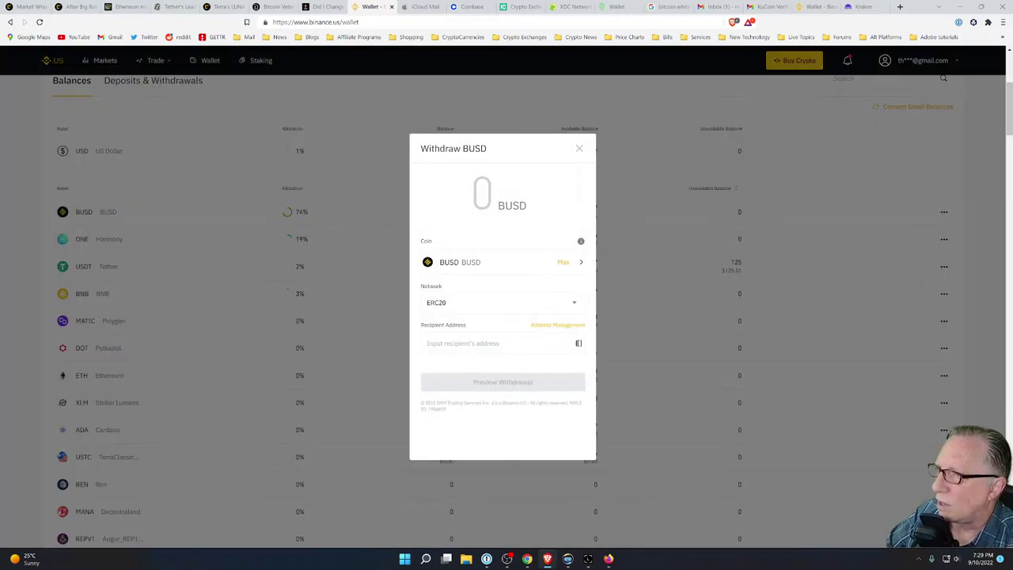
{"action": "left_click", "coordinate": [572, 305]}
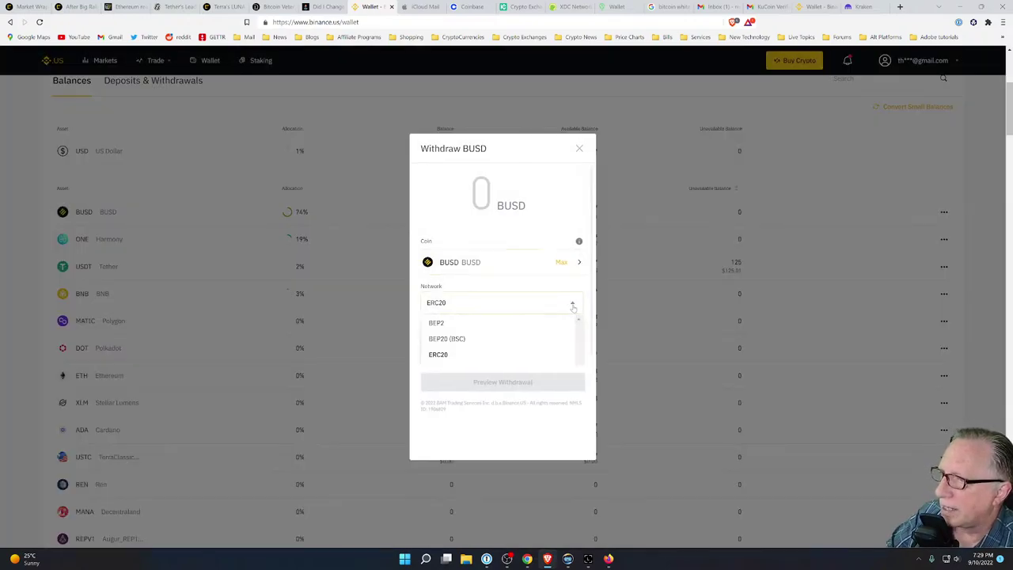
{"action": "left_click", "coordinate": [472, 344]}
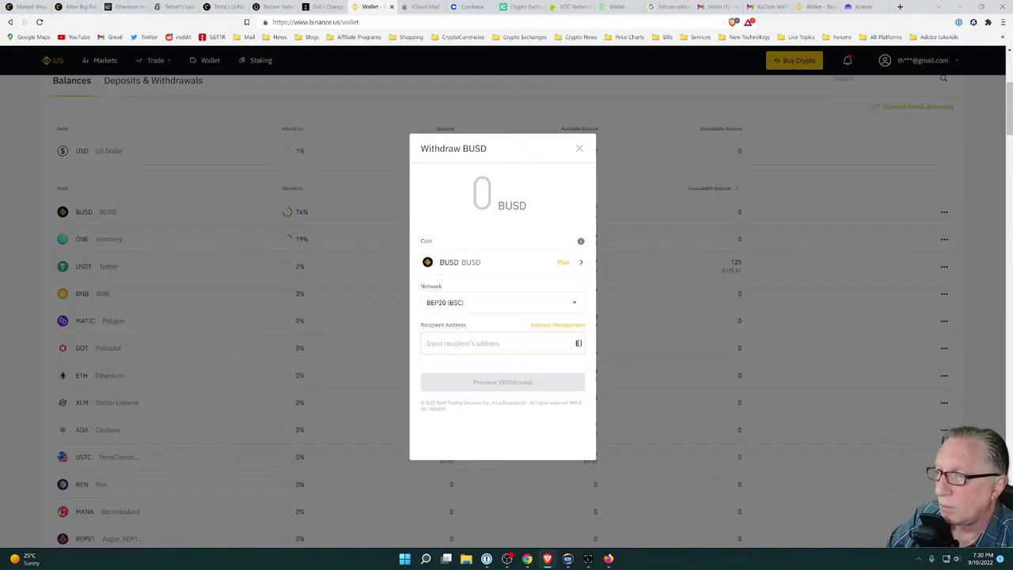
Paste the recipient wallet address, enter 10 BUSD and preview the withdrawal
{"action": "right_click", "coordinate": [457, 342]}
{"action": "left_click", "coordinate": [487, 400]}
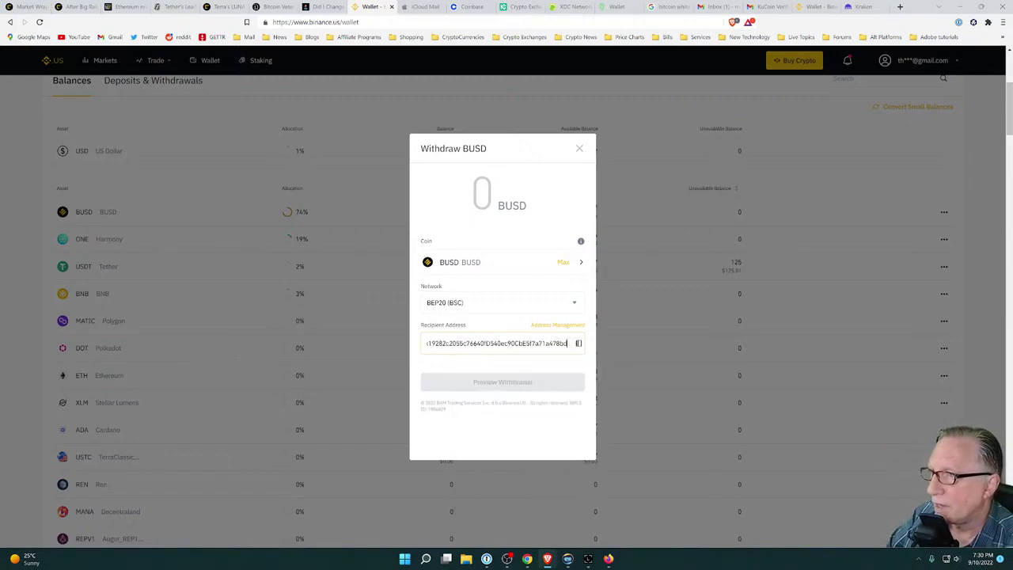
{"action": "left_click", "coordinate": [481, 193]}
{"action": "type", "text": "10"}
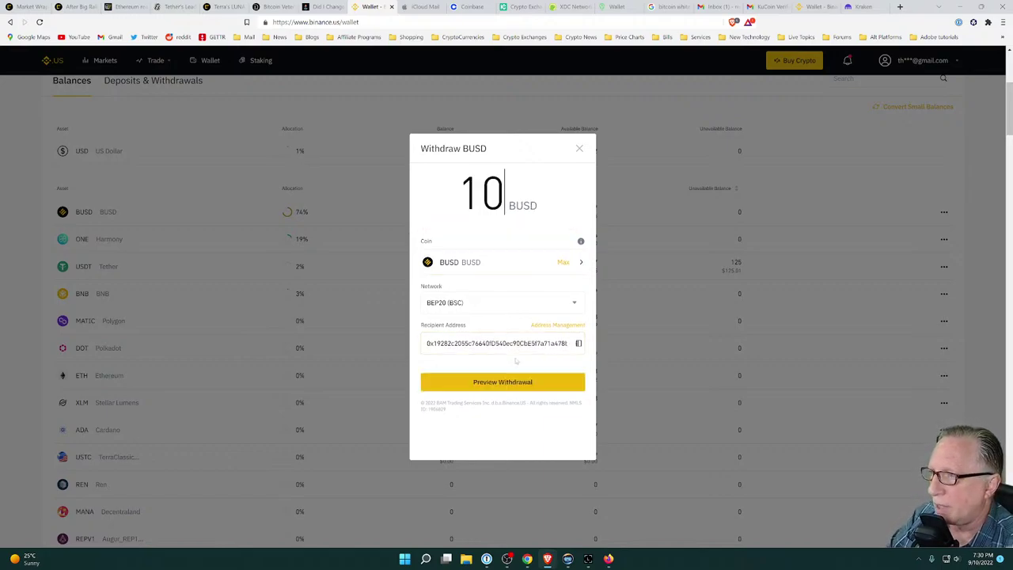
{"action": "left_click", "coordinate": [497, 383]}
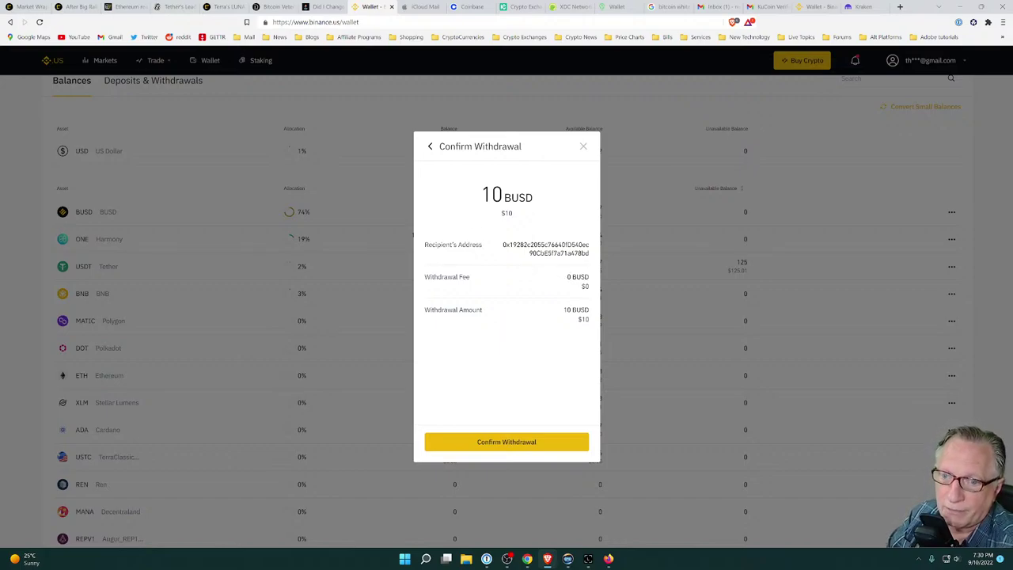
Confirm the 10 BUSD withdrawal and enter the Google Authenticator code
{"action": "left_click", "coordinate": [508, 442]}
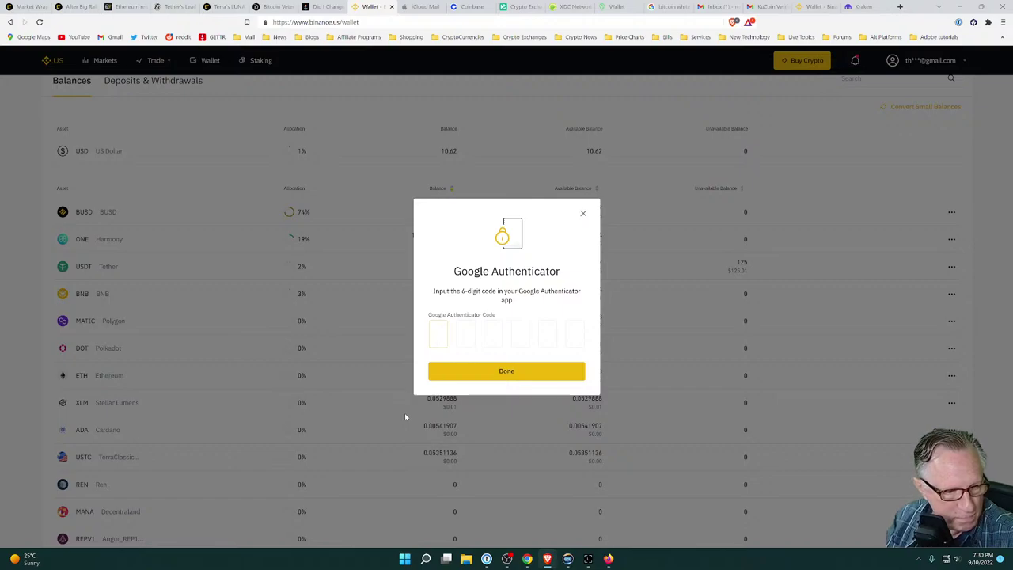
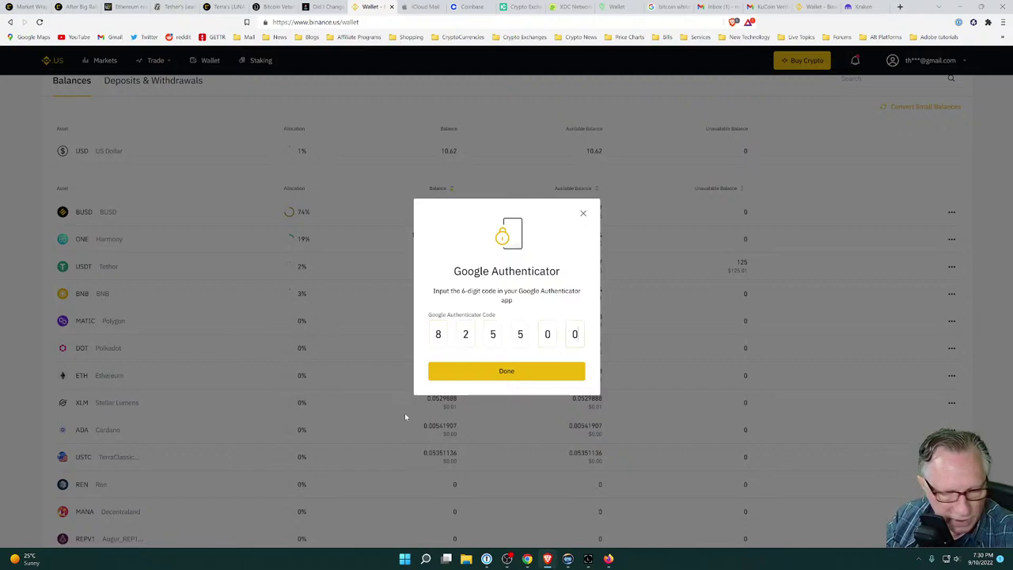
{"action": "left_click", "coordinate": [480, 377]}
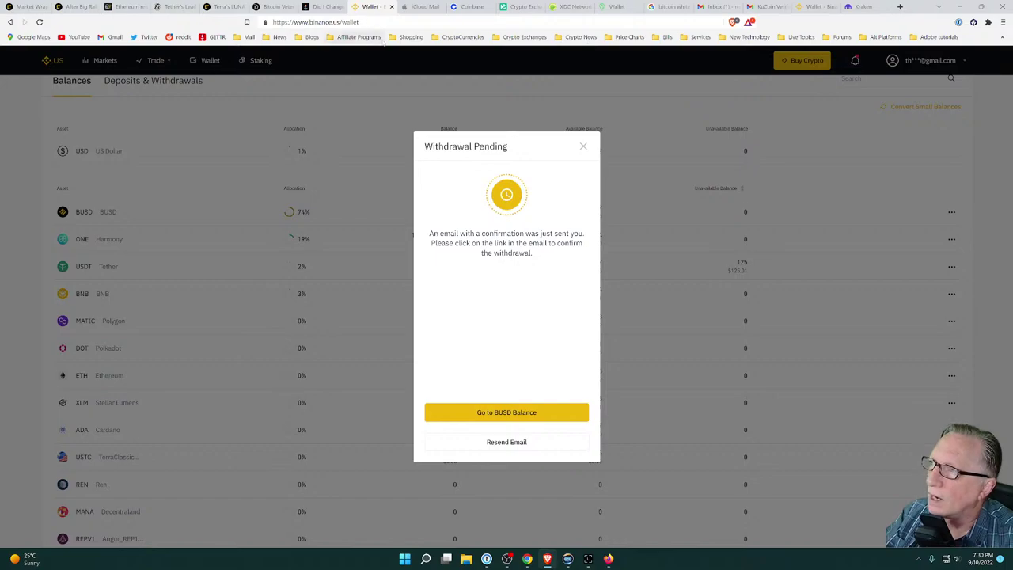
Approve the withdrawal through the Binance US confirmation email in Gmail
{"action": "left_click", "coordinate": [768, 6]}
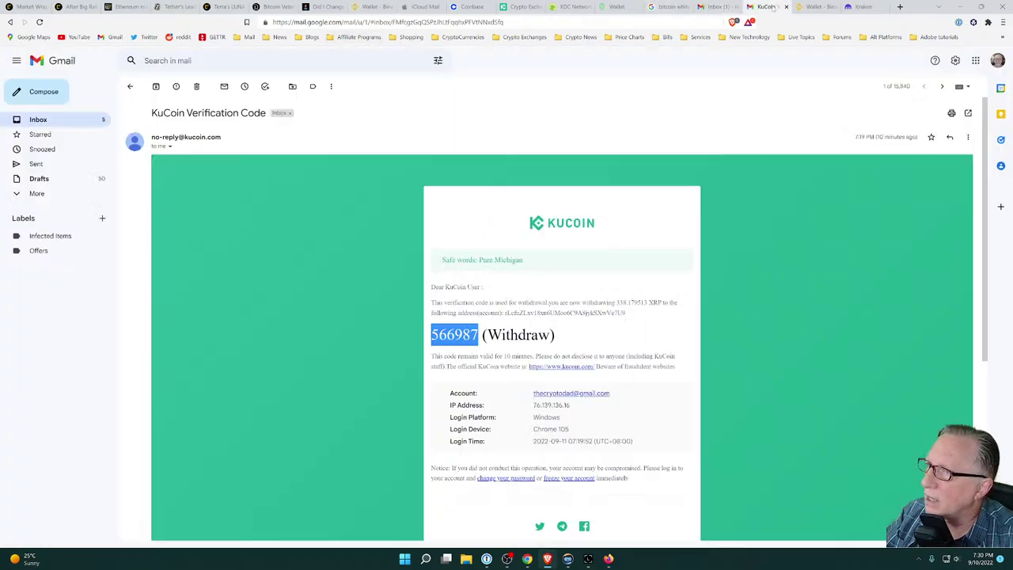
{"action": "left_click", "coordinate": [130, 86]}
{"action": "left_click", "coordinate": [397, 129]}
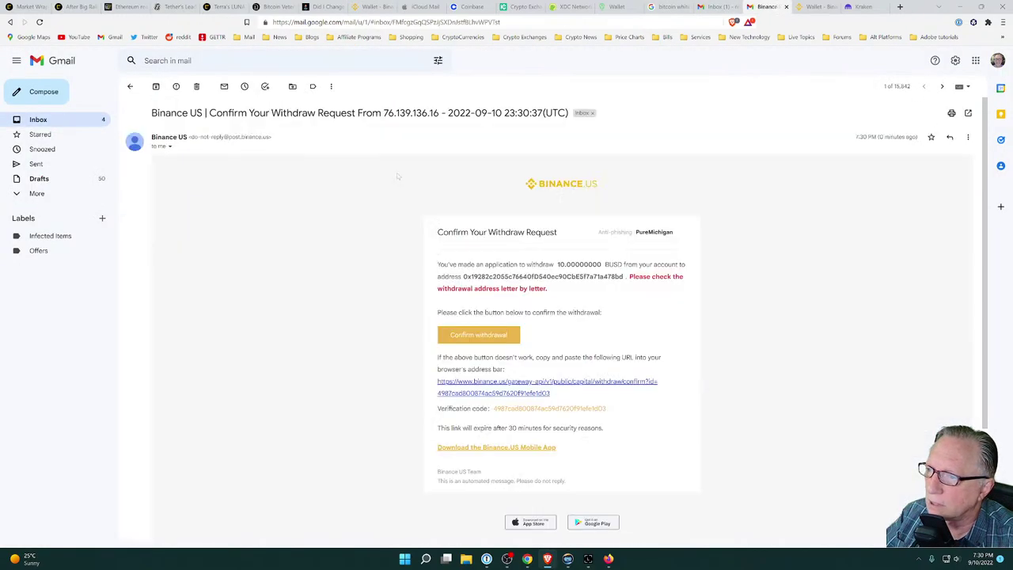
{"action": "left_click", "coordinate": [487, 338]}
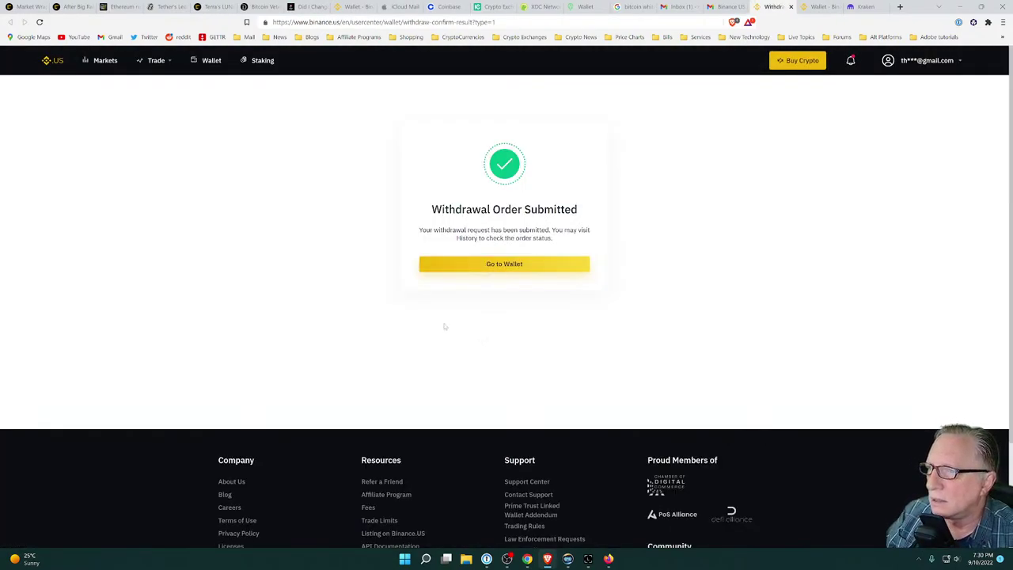
Return to the wallet, now showing 903.846137 BUSD available and 10 BUSD unavailable
{"action": "left_click", "coordinate": [470, 266]}
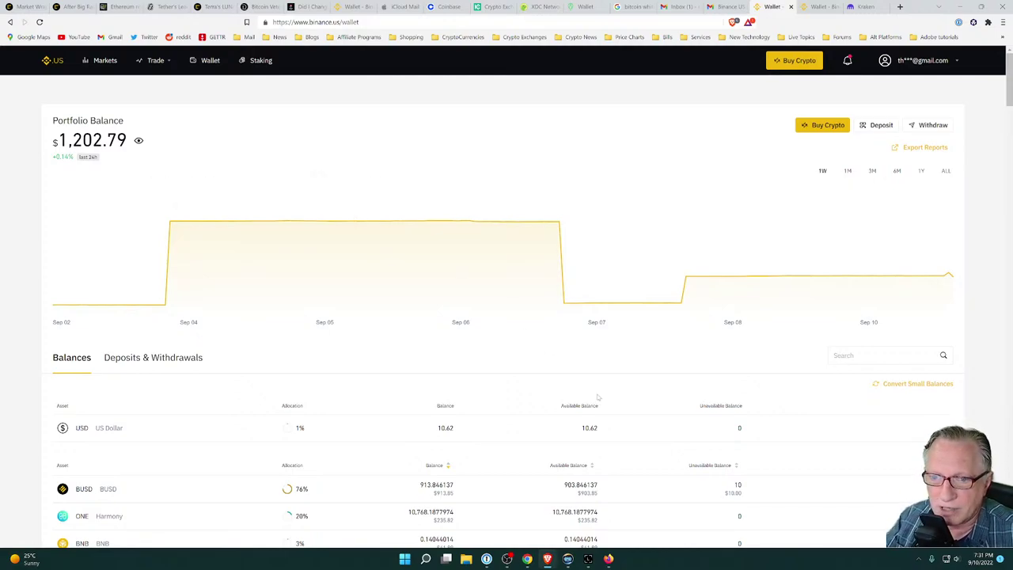
In Ledger Live, show all five Binance Smart Chain 1 tokens and confirm the 10 BUSD arrived
{"action": "left_click", "coordinate": [587, 563]}
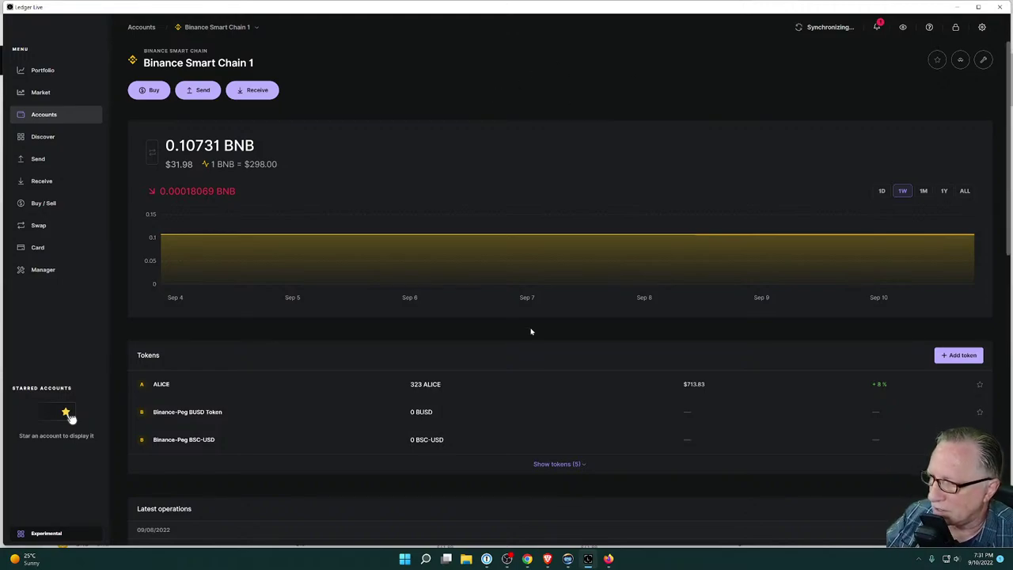
{"action": "left_click", "coordinate": [556, 464]}
{"action": "scroll", "coordinate": [541, 441], "scroll_direction": "down", "scroll_amount": 1}
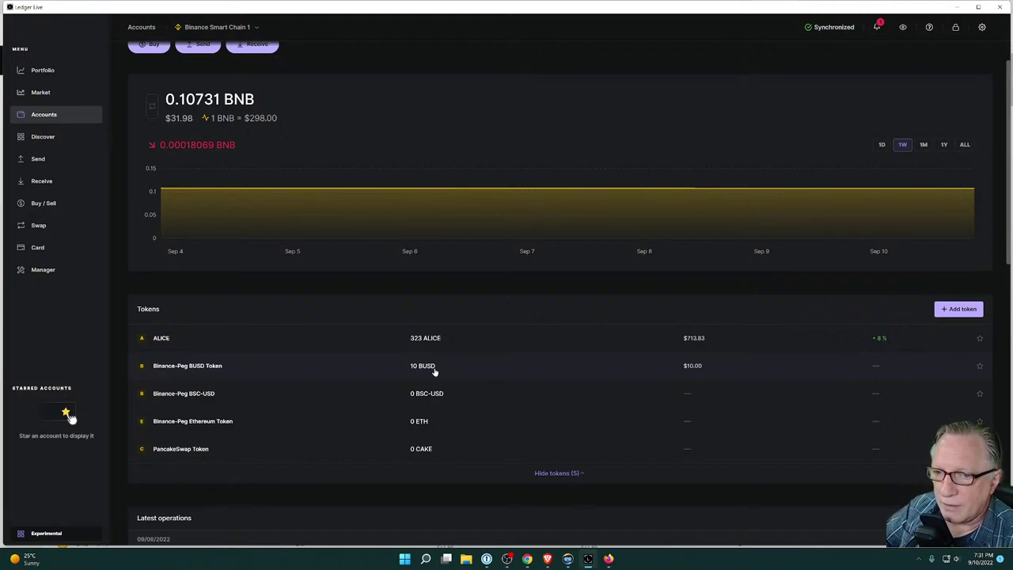
{"action": "scroll", "coordinate": [342, 367], "scroll_direction": "up", "scroll_amount": 1}
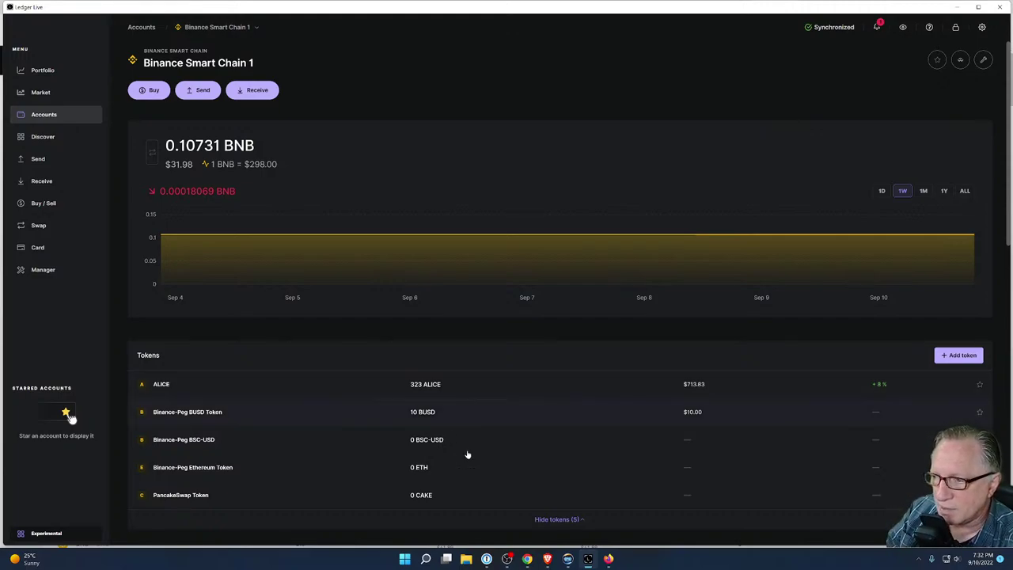
In Chrome, open MetaMask on a new tab and list accounts down to the Ledger entries
{"action": "left_click", "coordinate": [522, 557]}
{"action": "left_click", "coordinate": [500, 518]}
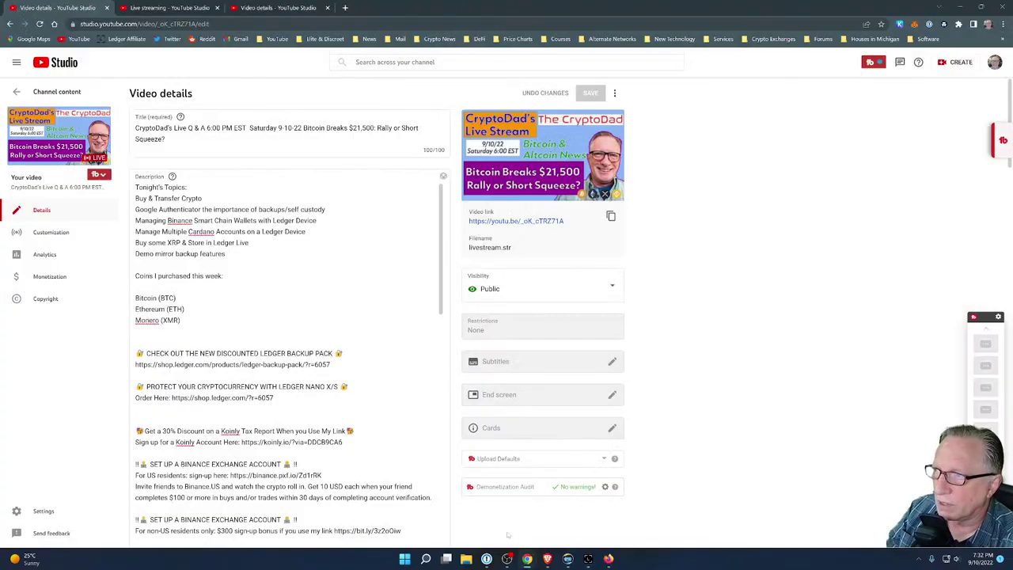
{"action": "left_click", "coordinate": [345, 7]}
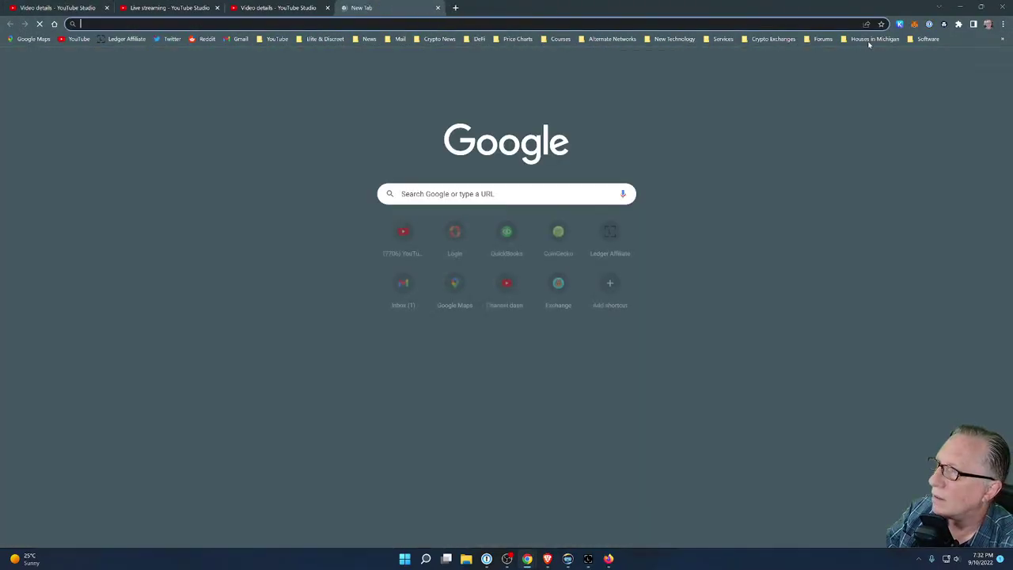
{"action": "left_click", "coordinate": [915, 25]}
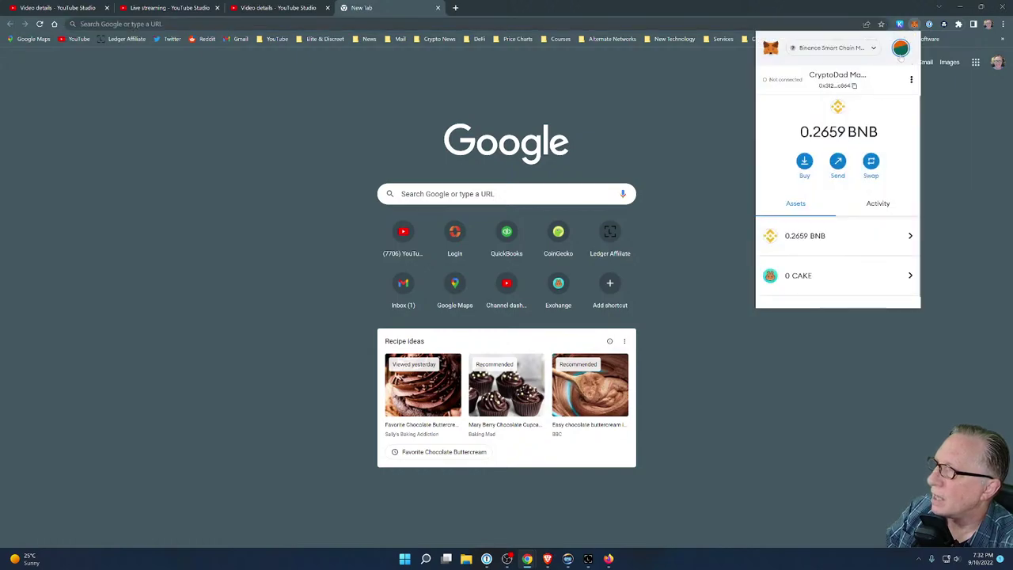
{"action": "left_click", "coordinate": [900, 49]}
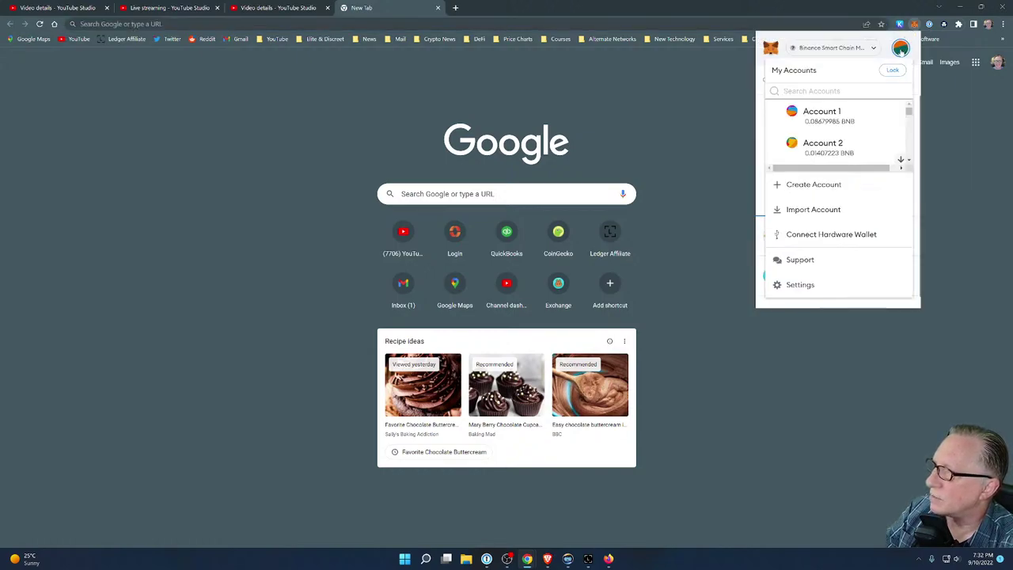
{"action": "left_click_drag", "start_coordinate": [909, 112], "coordinate": [913, 136]}
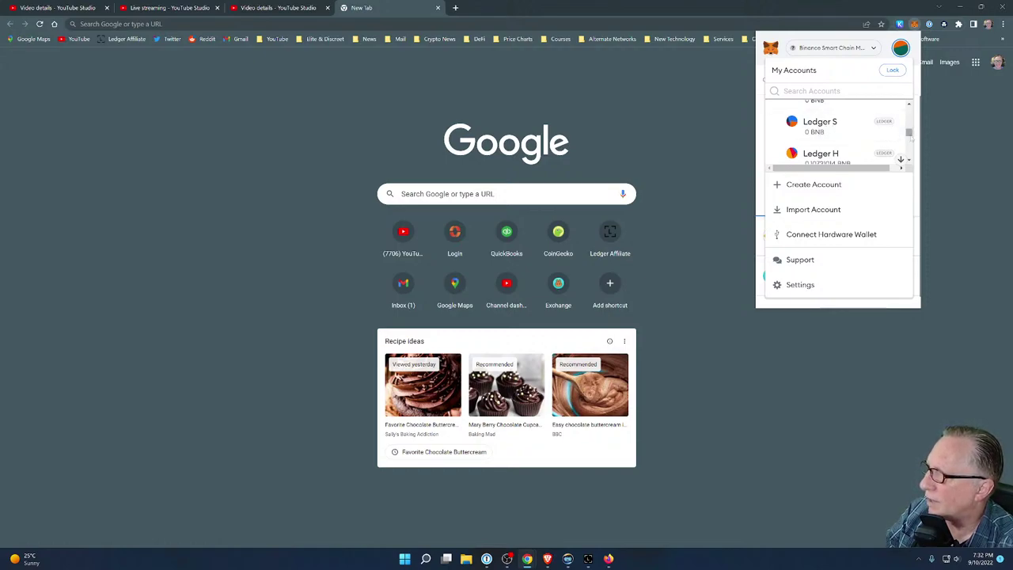
{"action": "scroll", "coordinate": [890, 138], "scroll_direction": "down", "scroll_amount": 1}
Remove the Ledger H account from MetaMask
{"action": "left_click", "coordinate": [886, 130]}
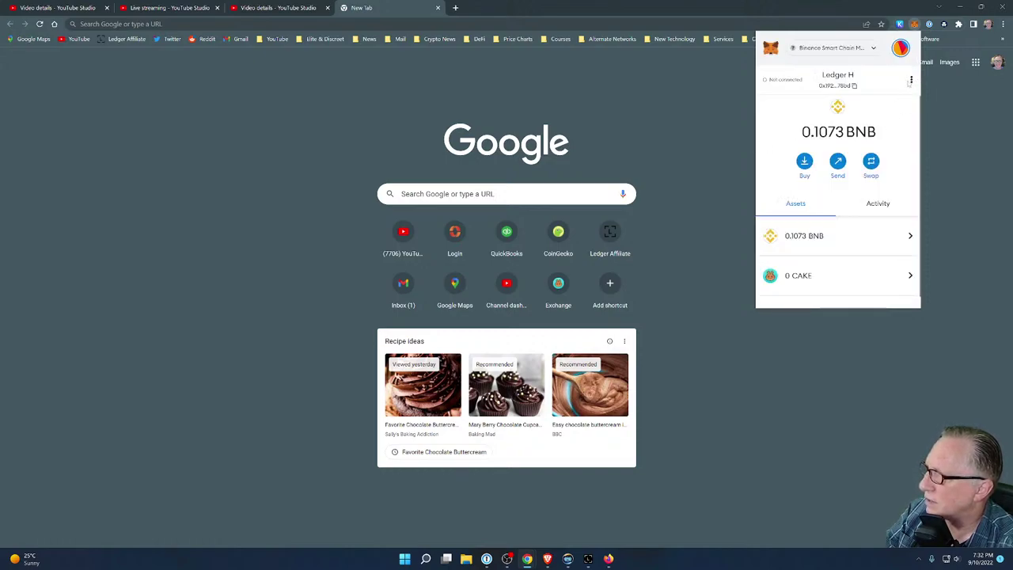
{"action": "left_click", "coordinate": [911, 80]}
{"action": "left_click", "coordinate": [859, 187]}
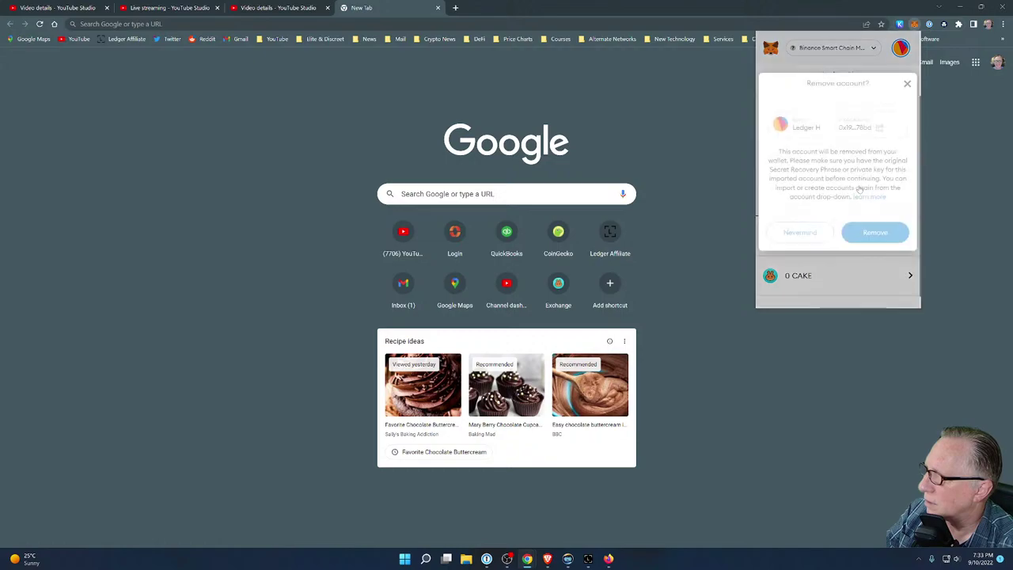
{"action": "left_click", "coordinate": [875, 232]}
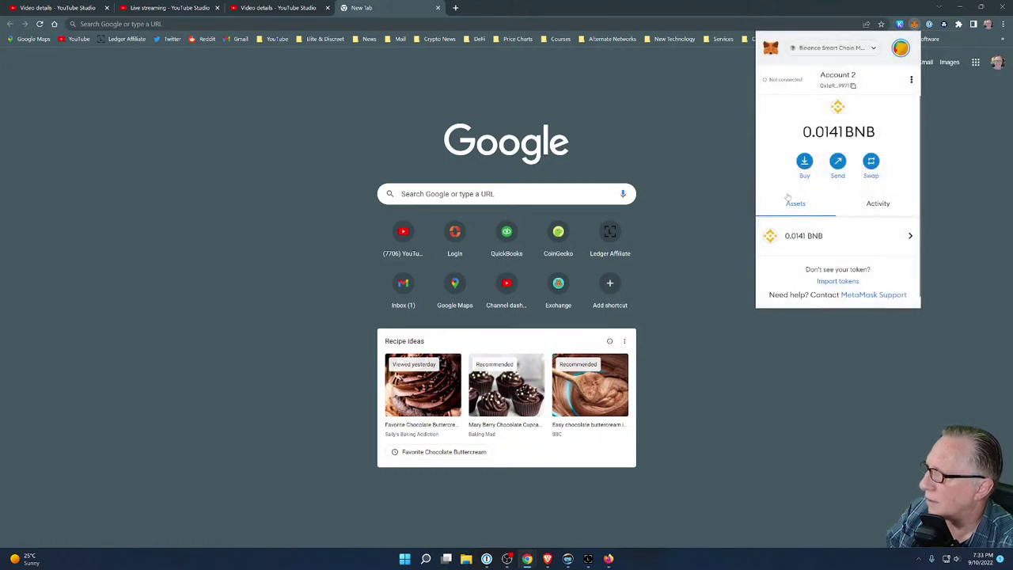
Remove the Ledger 2 account as well and close the MetaMask popup
{"action": "left_click", "coordinate": [900, 48]}
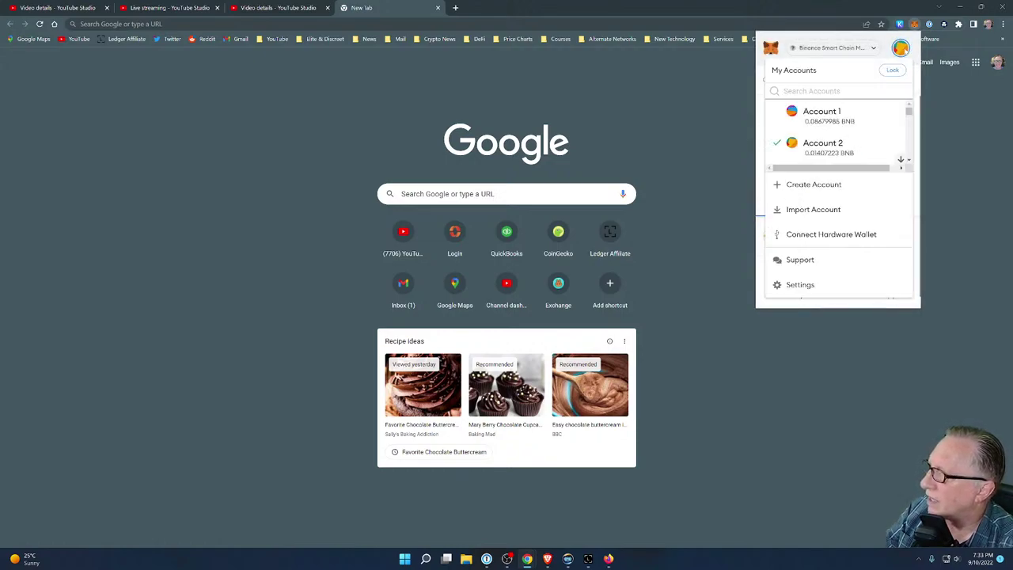
{"action": "left_click_drag", "start_coordinate": [909, 111], "coordinate": [909, 137]}
{"action": "left_click", "coordinate": [829, 135]}
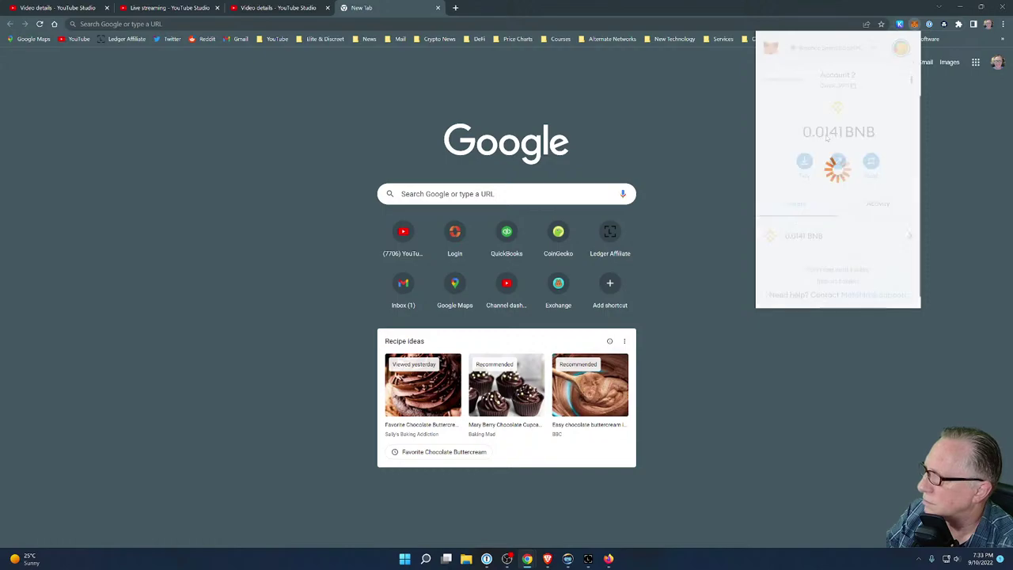
{"action": "left_click", "coordinate": [910, 80]}
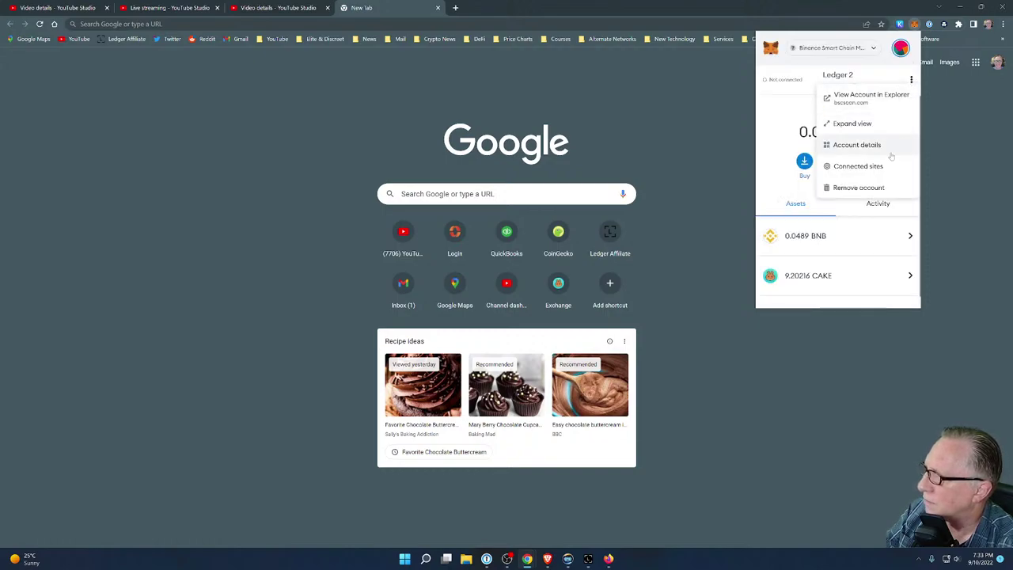
{"action": "left_click", "coordinate": [864, 189]}
{"action": "left_click", "coordinate": [875, 232]}
{"action": "left_click", "coordinate": [700, 187]}
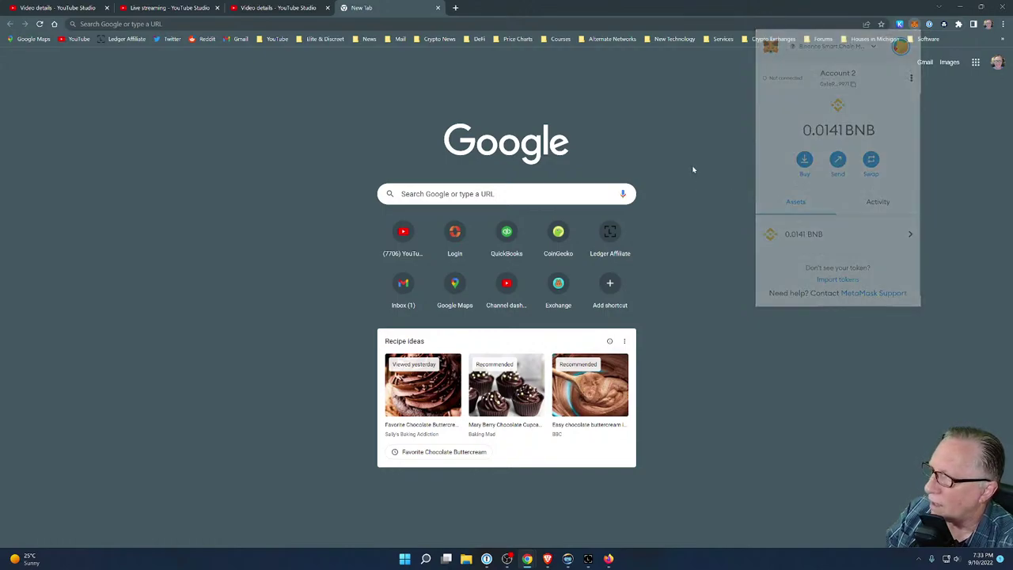
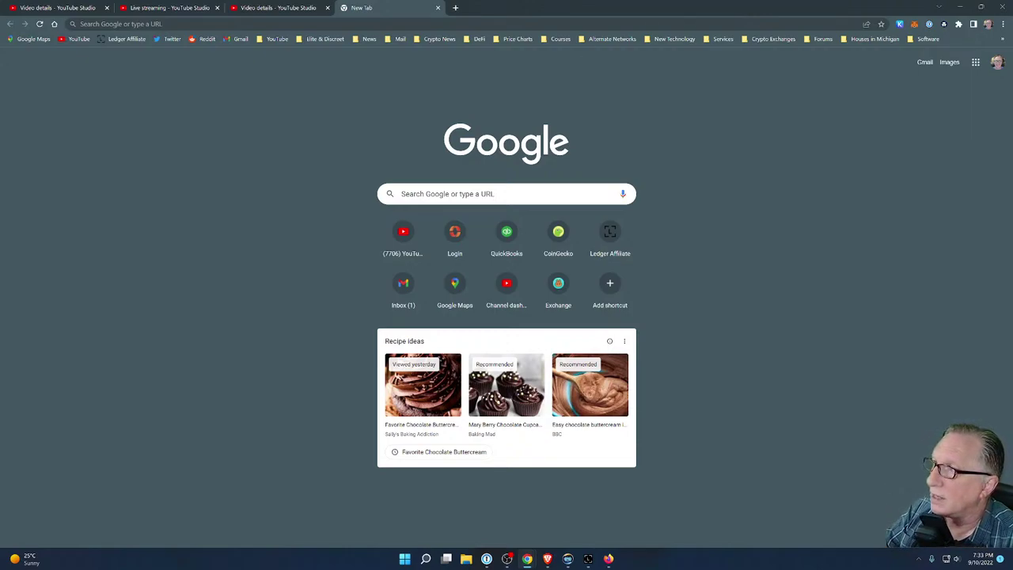
Switch Account 2's active network to Ethereum Mainnet
{"action": "left_click", "coordinate": [914, 24]}
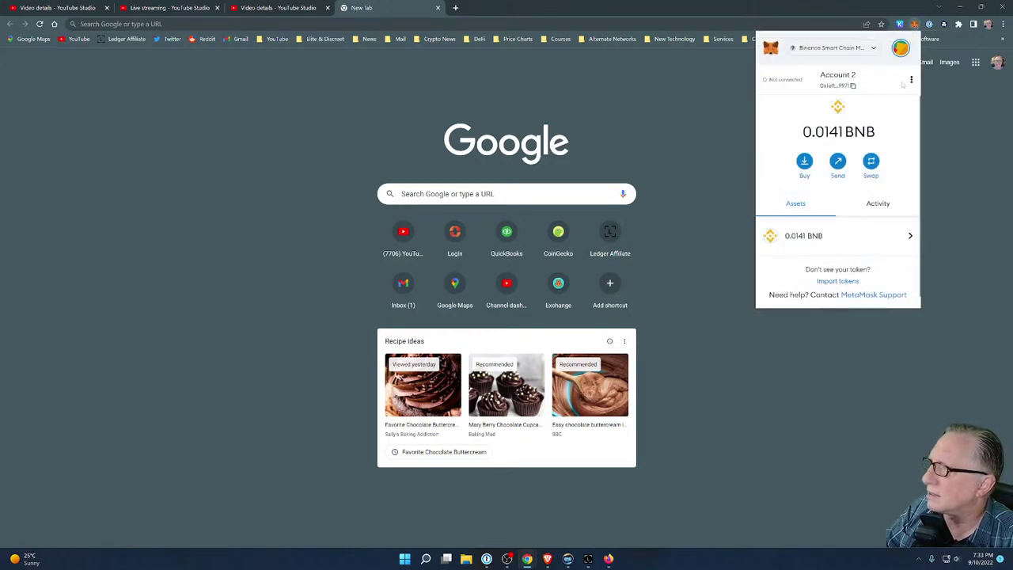
{"action": "left_click", "coordinate": [901, 49]}
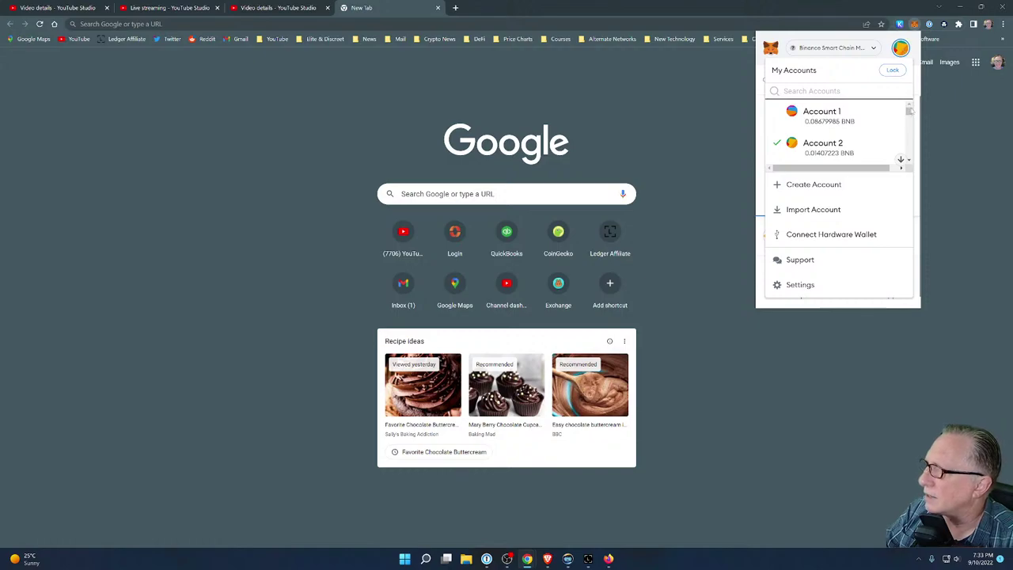
{"action": "scroll", "coordinate": [835, 130], "scroll_direction": "down", "scroll_amount": 5}
{"action": "scroll", "coordinate": [835, 130], "scroll_direction": "up", "scroll_amount": 5}
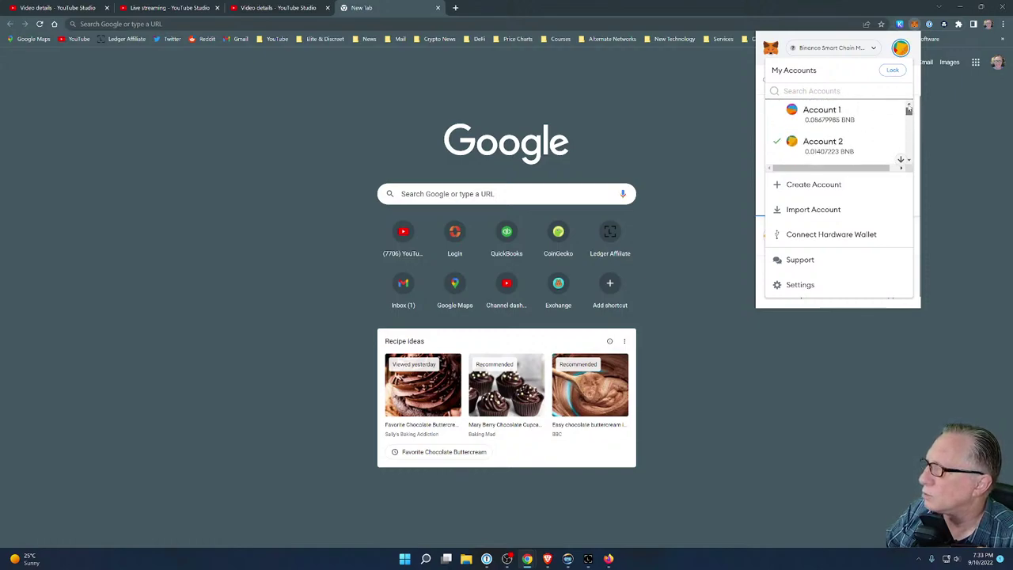
{"action": "left_click", "coordinate": [801, 285]}
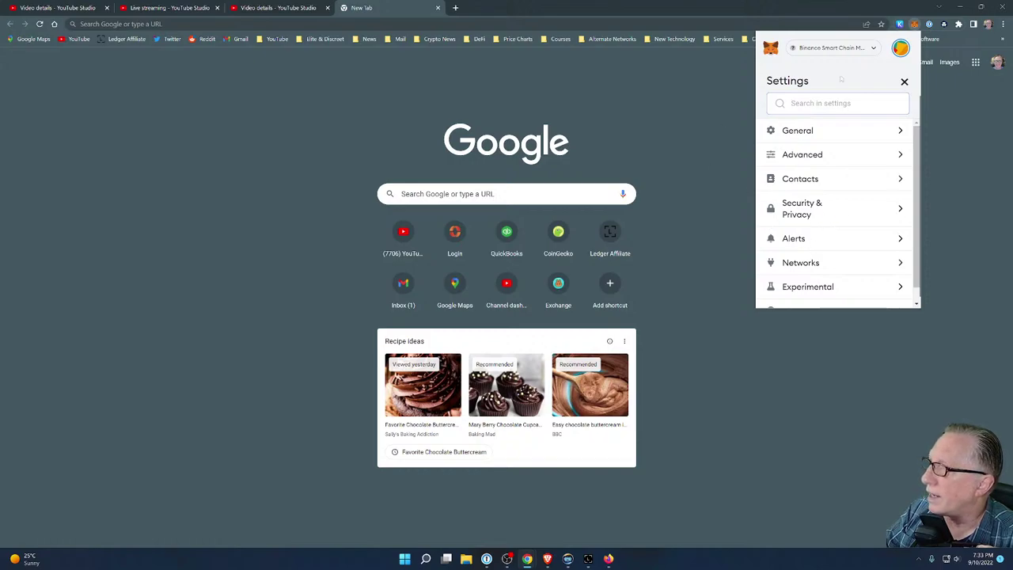
{"action": "left_click", "coordinate": [868, 49]}
{"action": "left_click", "coordinate": [835, 116]}
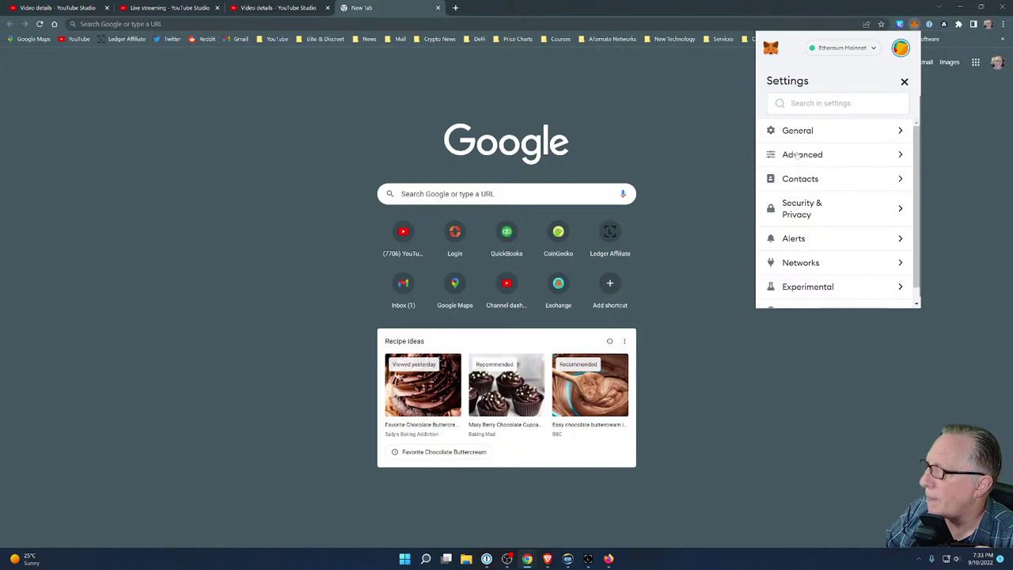
Delete Binance Smart Chain Mainnet in network settings and check it's gone from the network list
{"action": "left_click", "coordinate": [801, 263]}
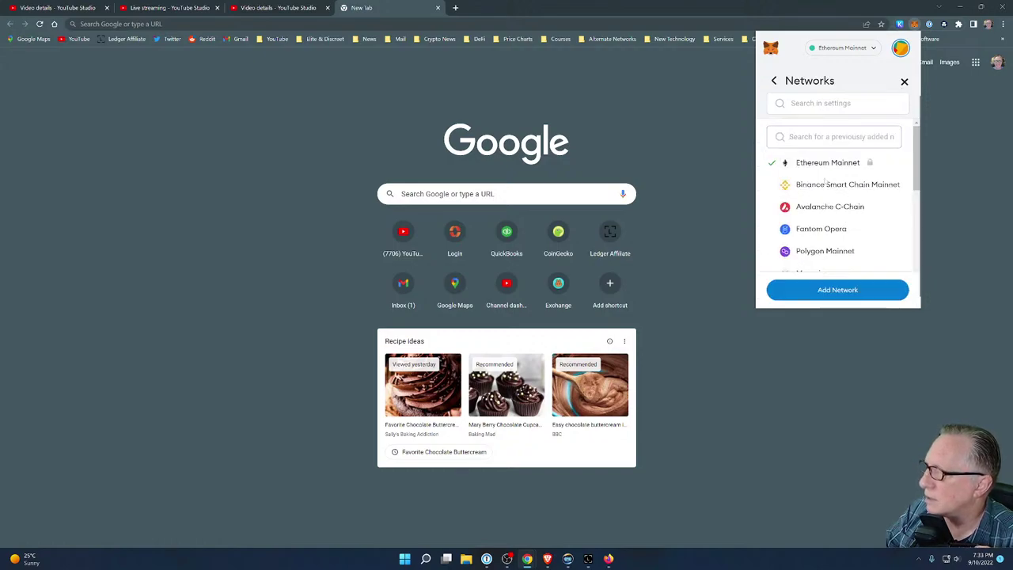
{"action": "left_click", "coordinate": [837, 290]}
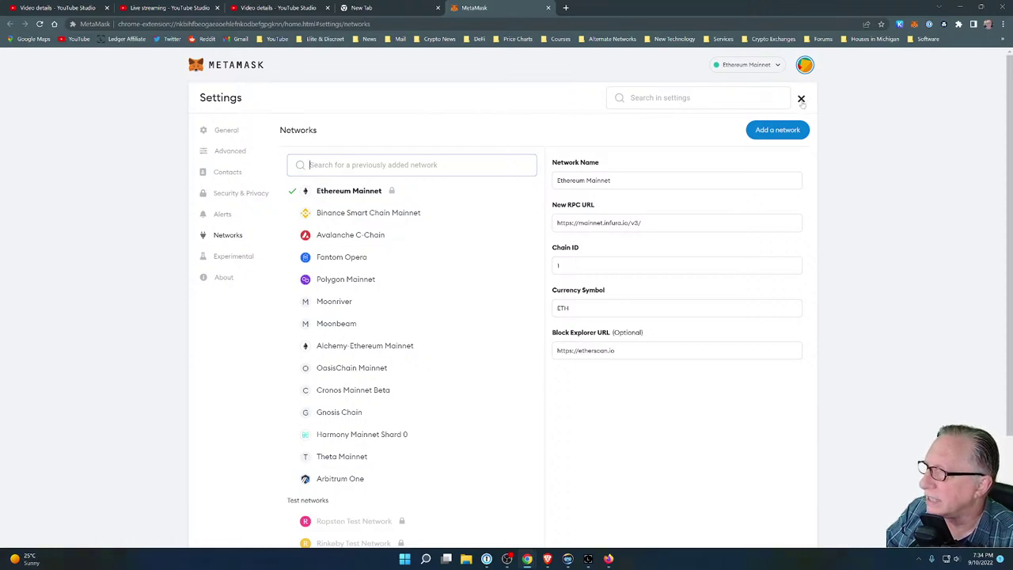
{"action": "left_click", "coordinate": [360, 214]}
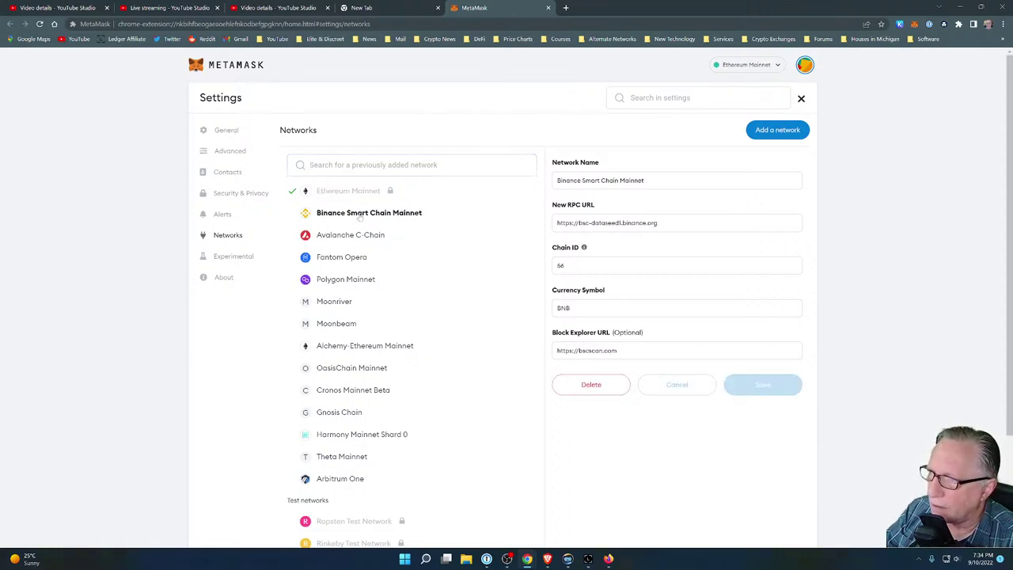
{"action": "left_click", "coordinate": [586, 387]}
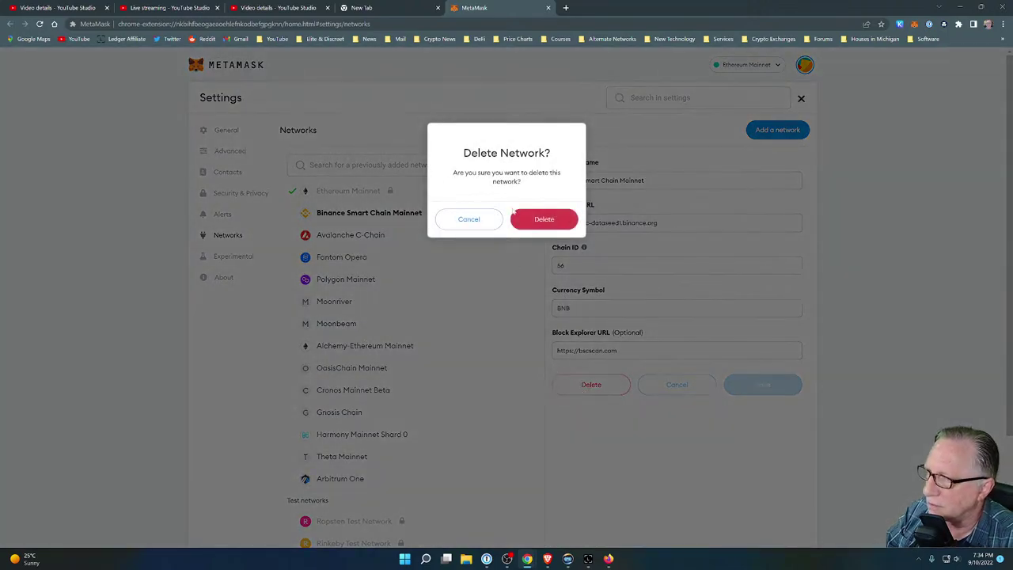
{"action": "left_click", "coordinate": [545, 220]}
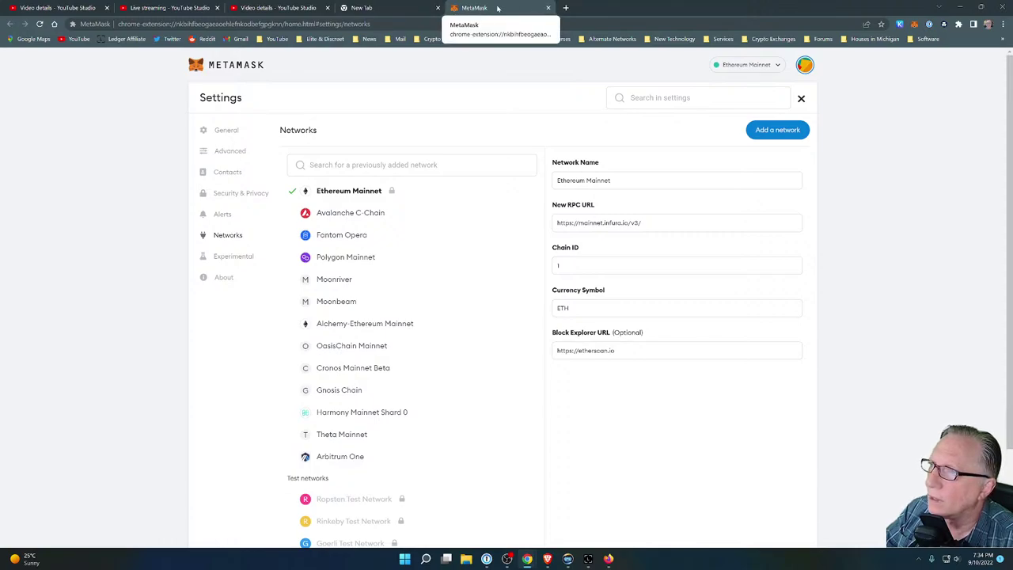
{"action": "left_click", "coordinate": [801, 99]}
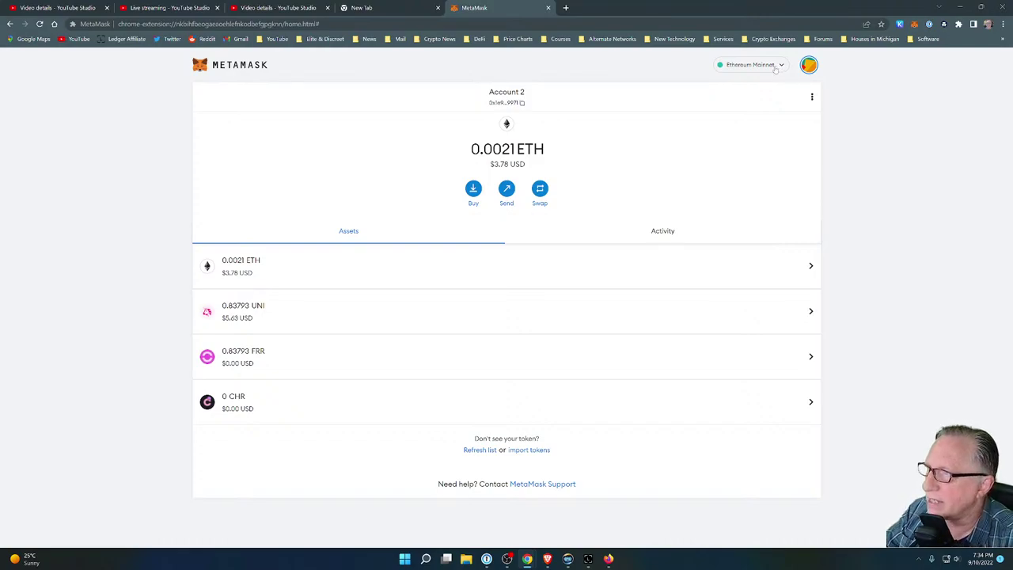
{"action": "left_click", "coordinate": [776, 67]}
{"action": "scroll", "coordinate": [827, 245], "scroll_direction": "down", "scroll_amount": 5}
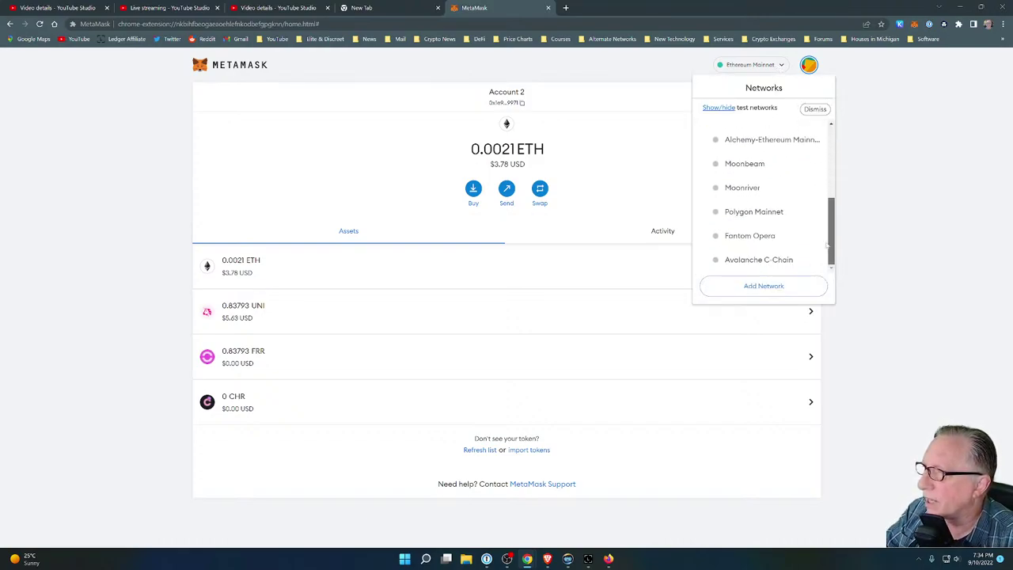
{"action": "scroll", "coordinate": [827, 245], "scroll_direction": "up", "scroll_amount": 5}
{"action": "left_click", "coordinate": [582, 58]}
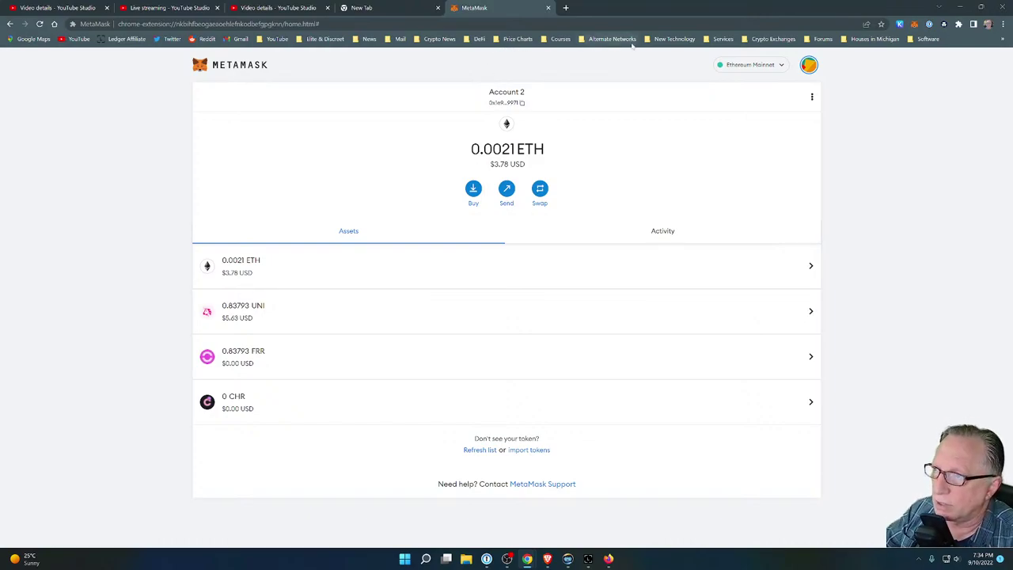
Search Google for 'binance smart chain metamask' in a new tab
{"action": "left_click", "coordinate": [388, 10]}
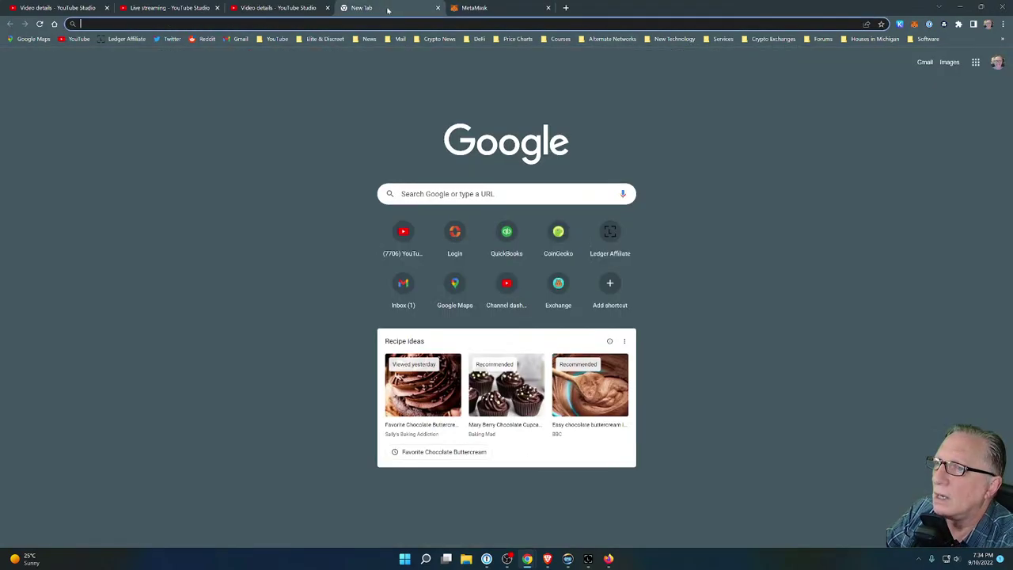
{"action": "key", "text": "ctrl+l"}
{"action": "type", "text": "bina"}
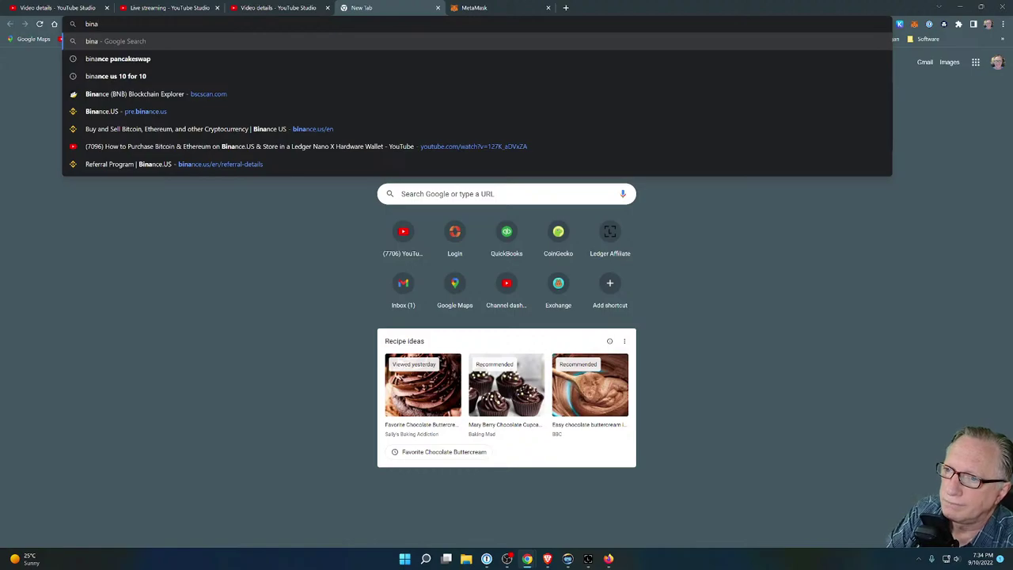
{"action": "type", "text": "n"}
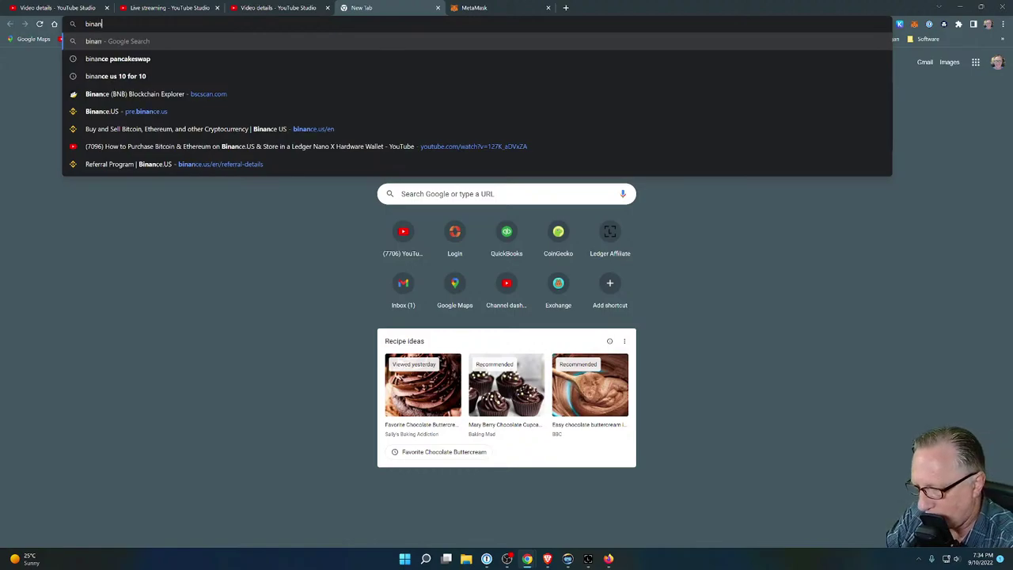
{"action": "type", "text": "ce smart chain"}
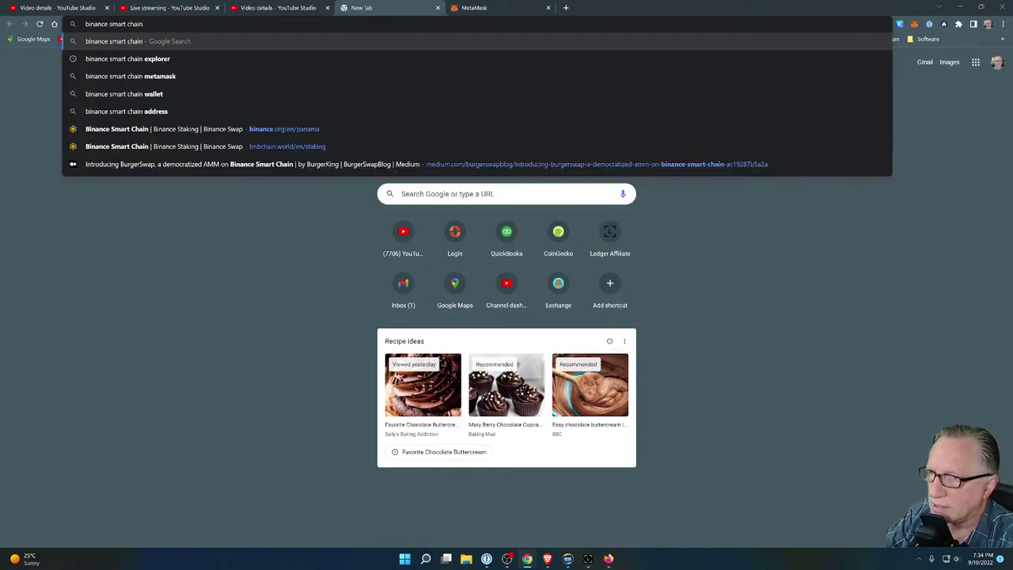
{"action": "left_click", "coordinate": [151, 76]}
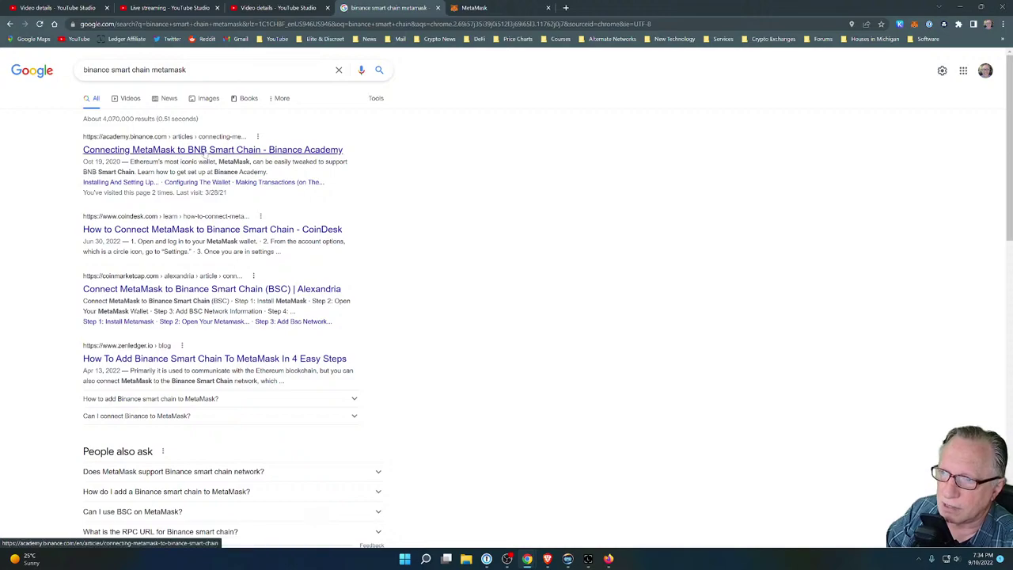
Read the CoinDesk guide's step 5 network details (ChainID 56, BNB), then return to MetaMask
{"action": "left_click", "coordinate": [210, 230]}
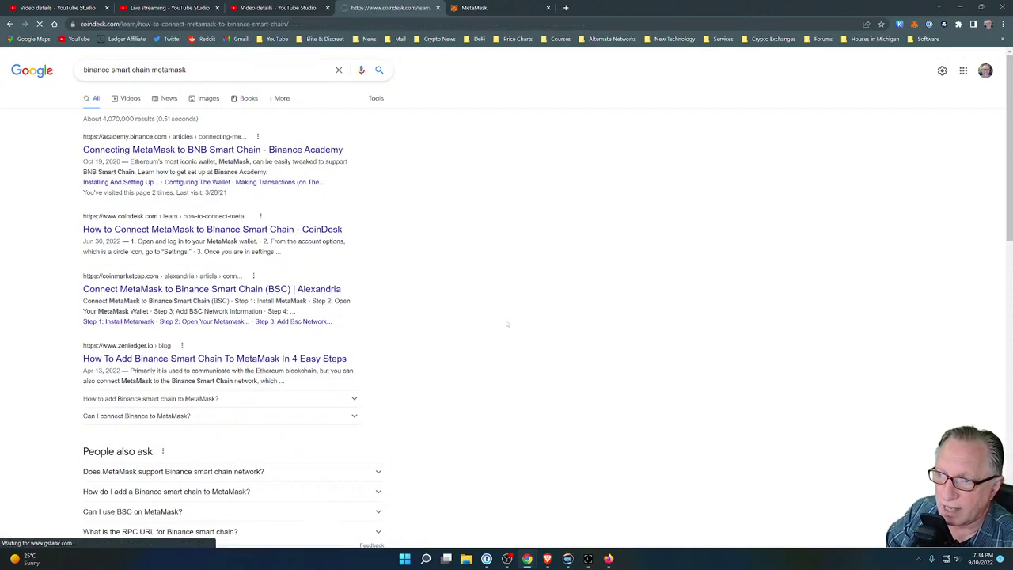
{"action": "scroll", "coordinate": [464, 305], "scroll_direction": "down", "scroll_amount": 2}
{"action": "scroll", "coordinate": [463, 313], "scroll_direction": "down", "scroll_amount": 7}
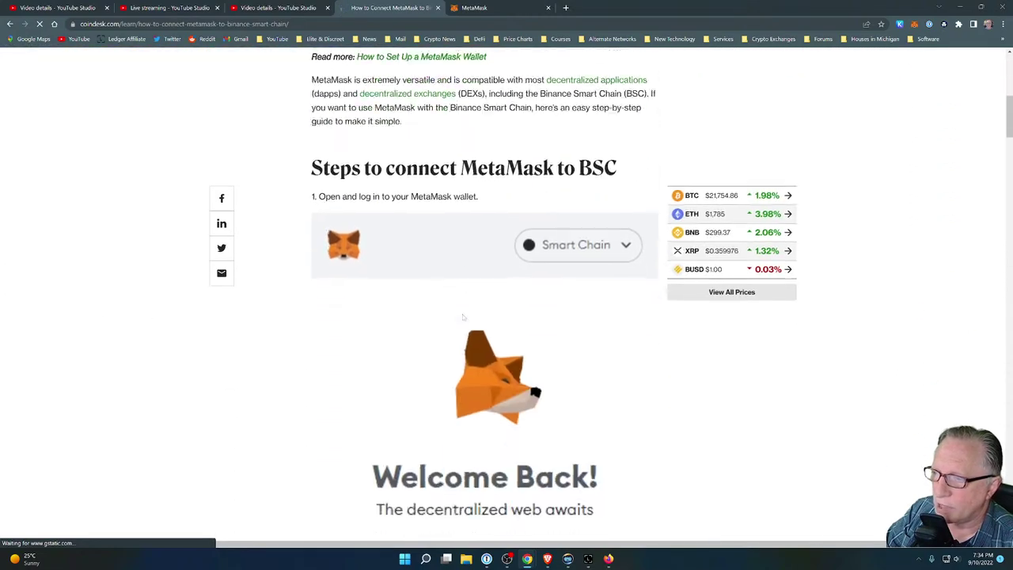
{"action": "scroll", "coordinate": [409, 316], "scroll_direction": "down", "scroll_amount": 11}
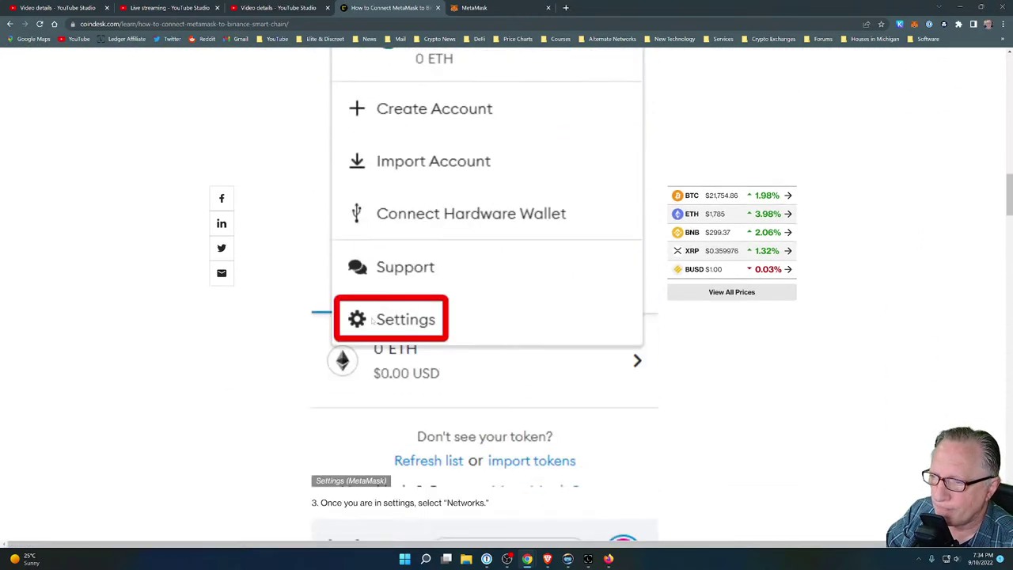
{"action": "scroll", "coordinate": [366, 317], "scroll_direction": "down", "scroll_amount": 11}
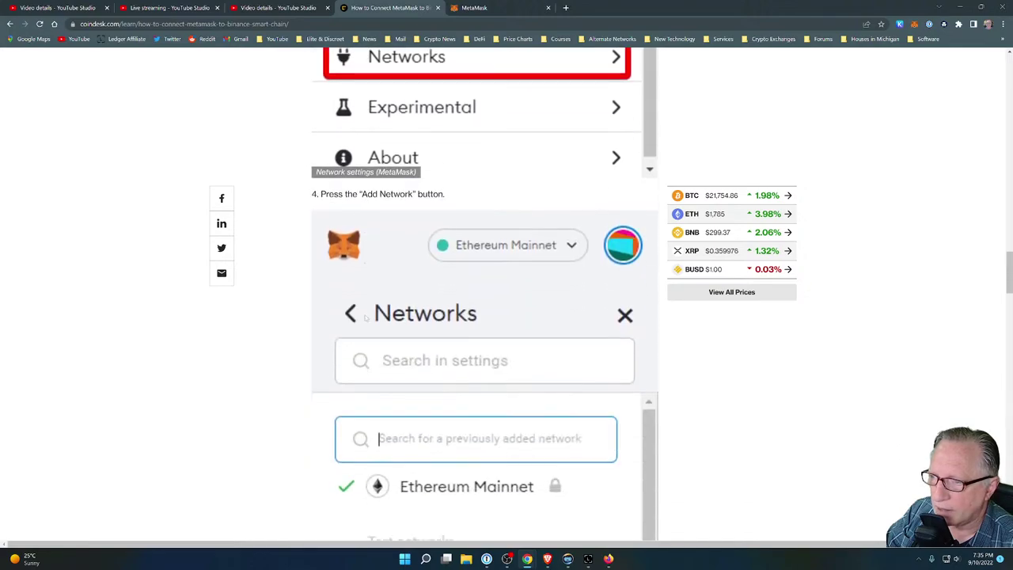
{"action": "scroll", "coordinate": [366, 317], "scroll_direction": "down", "scroll_amount": 2}
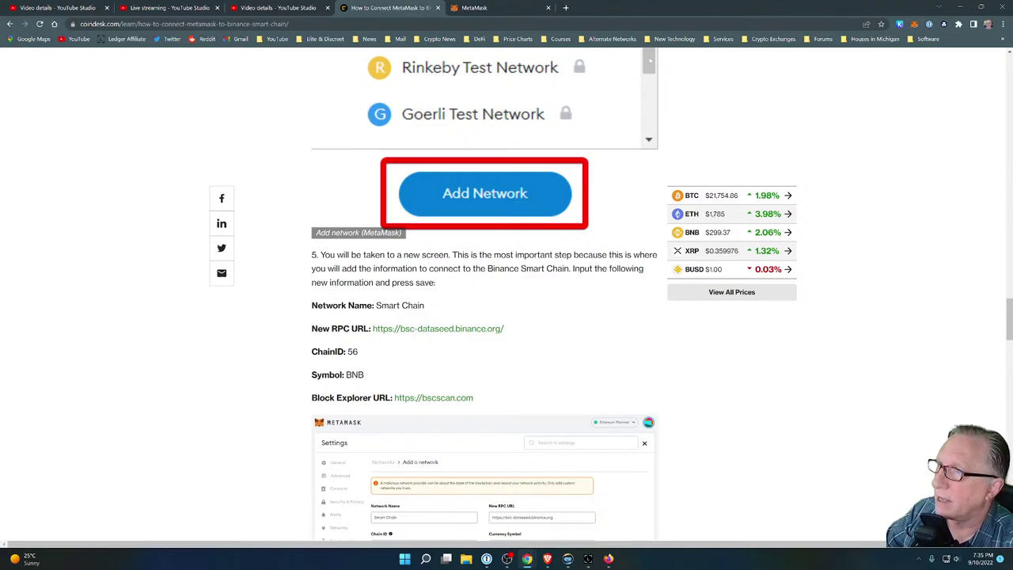
{"action": "left_click", "coordinate": [507, 8]}
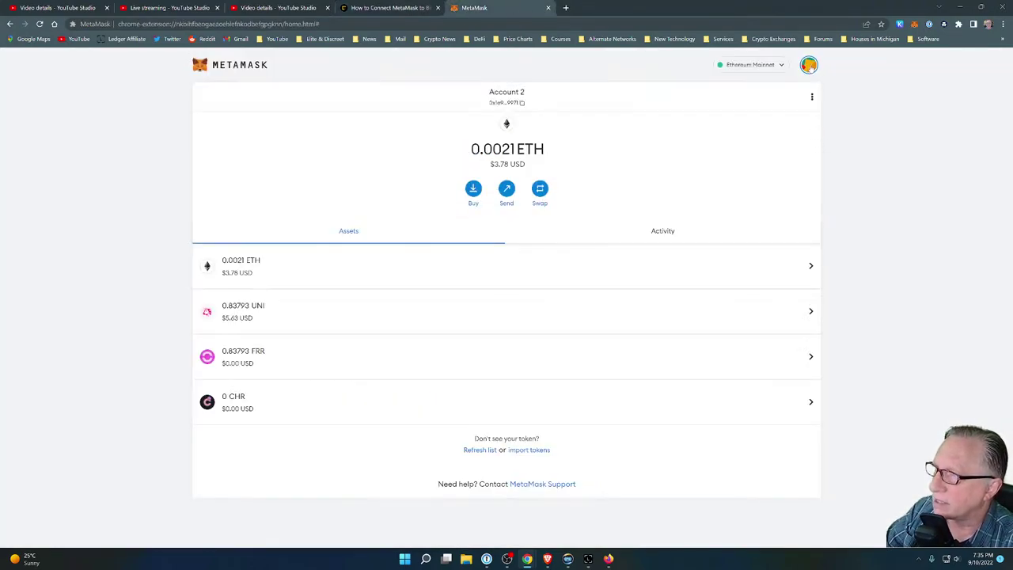
Start adding a new network from MetaMask's Networks settings
{"action": "left_click", "coordinate": [809, 66]}
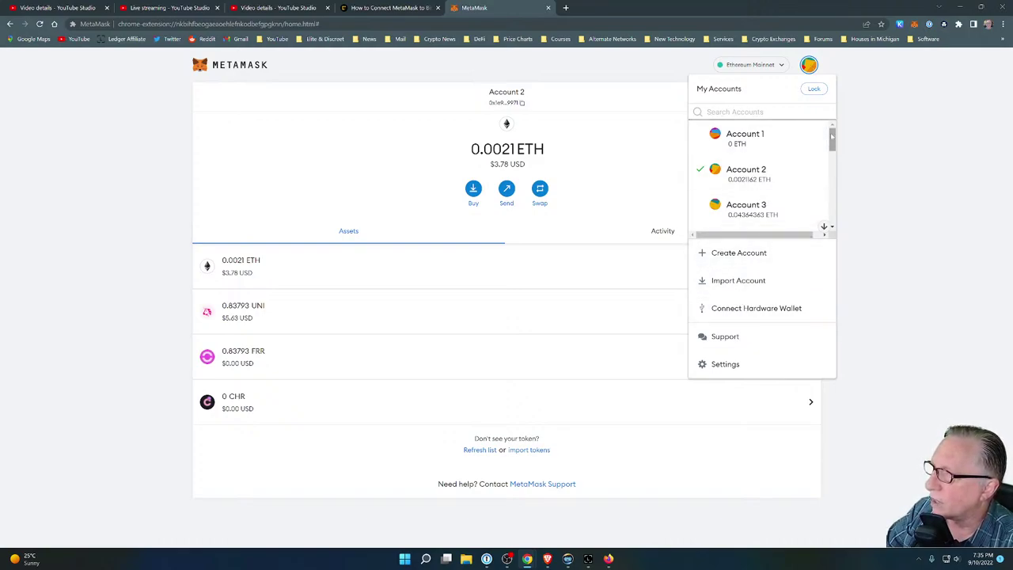
{"action": "scroll", "coordinate": [832, 139], "scroll_direction": "down", "scroll_amount": 5}
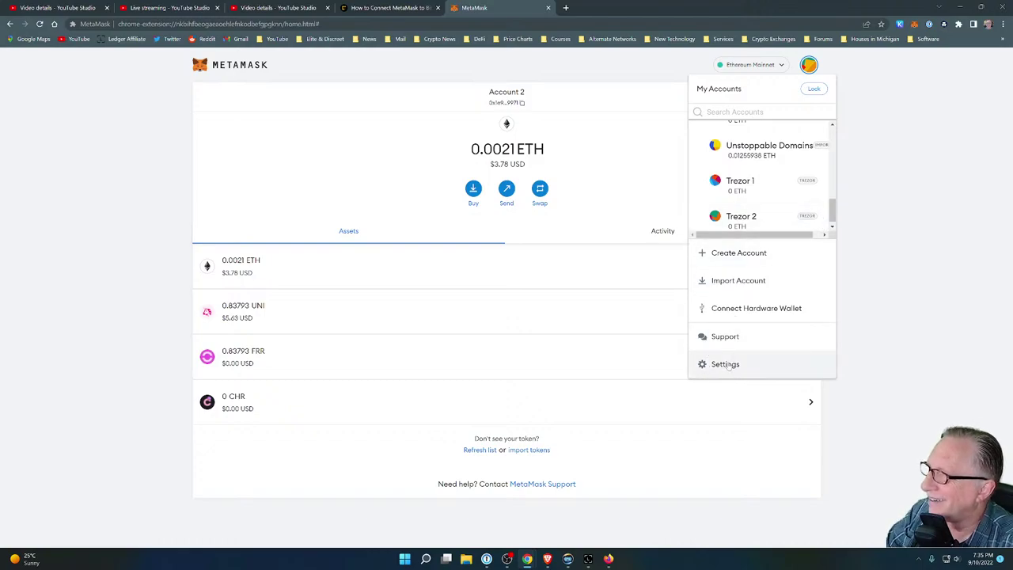
{"action": "left_click", "coordinate": [724, 364]}
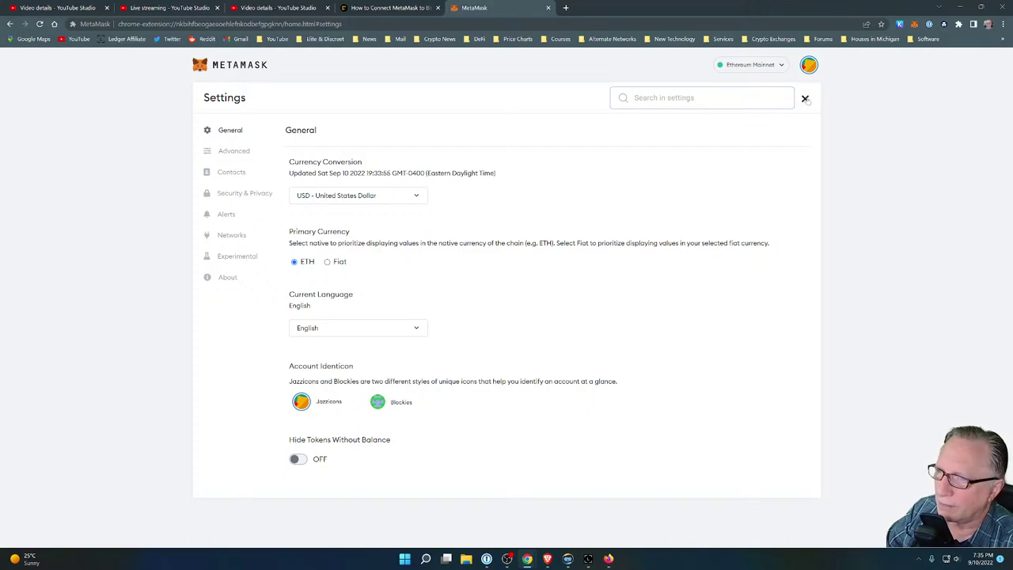
{"action": "left_click", "coordinate": [230, 236]}
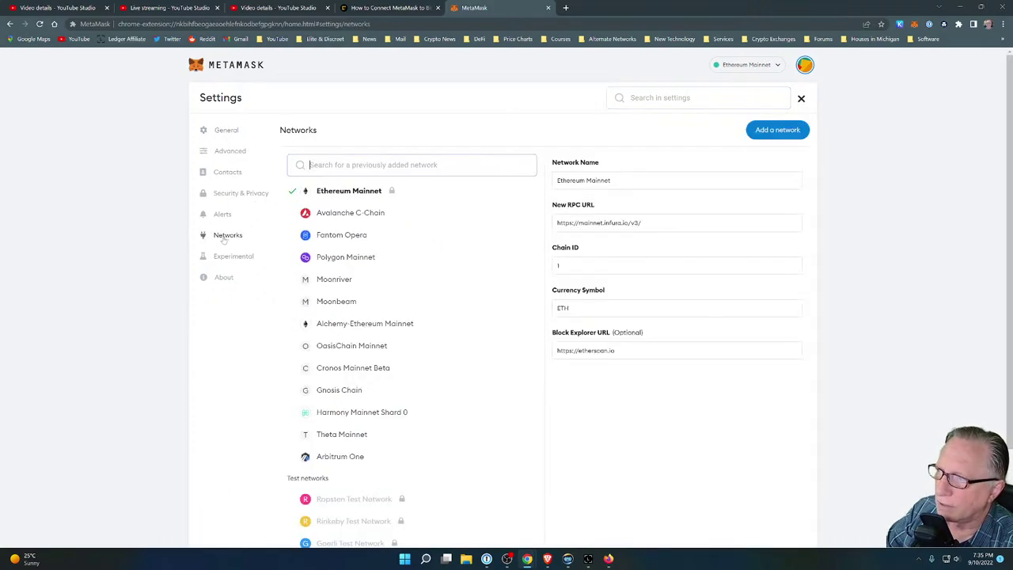
{"action": "left_click", "coordinate": [775, 131]}
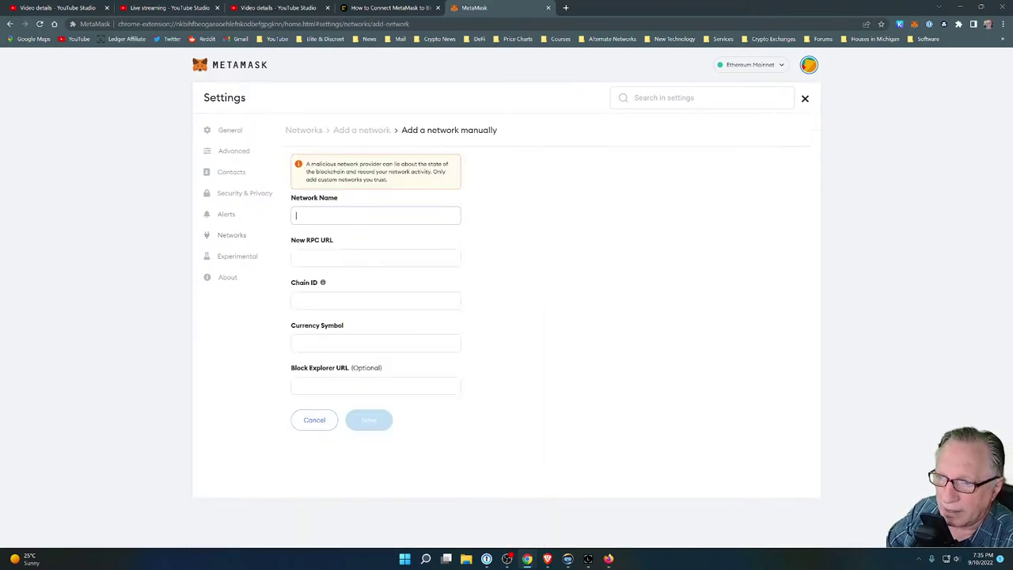
Copy 'Smart Chain' from the CoinDesk guide into the network name field
{"action": "left_click", "coordinate": [398, 9]}
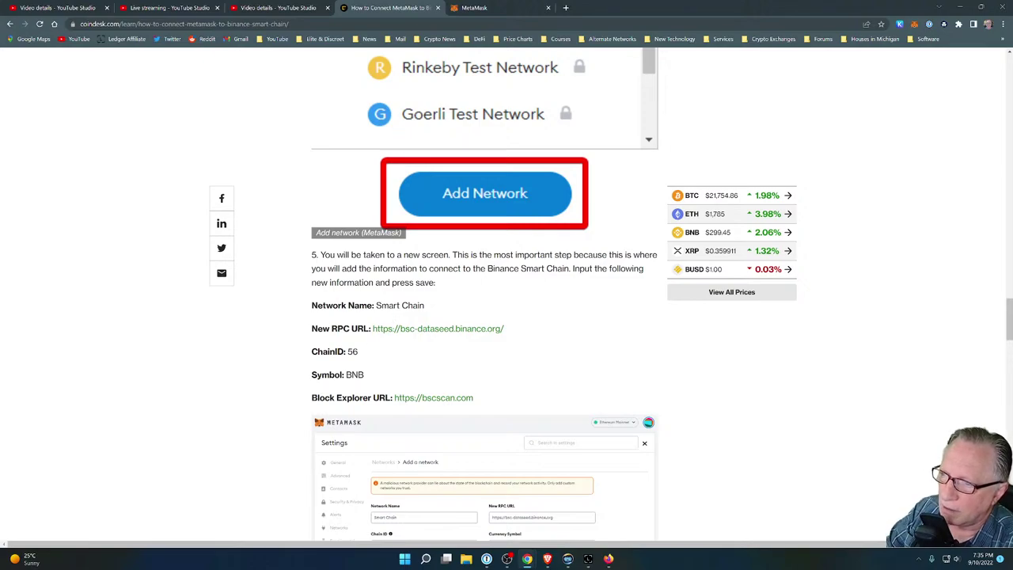
{"action": "left_click_drag", "start_coordinate": [375, 306], "coordinate": [425, 306]}
{"action": "right_click", "coordinate": [405, 306]}
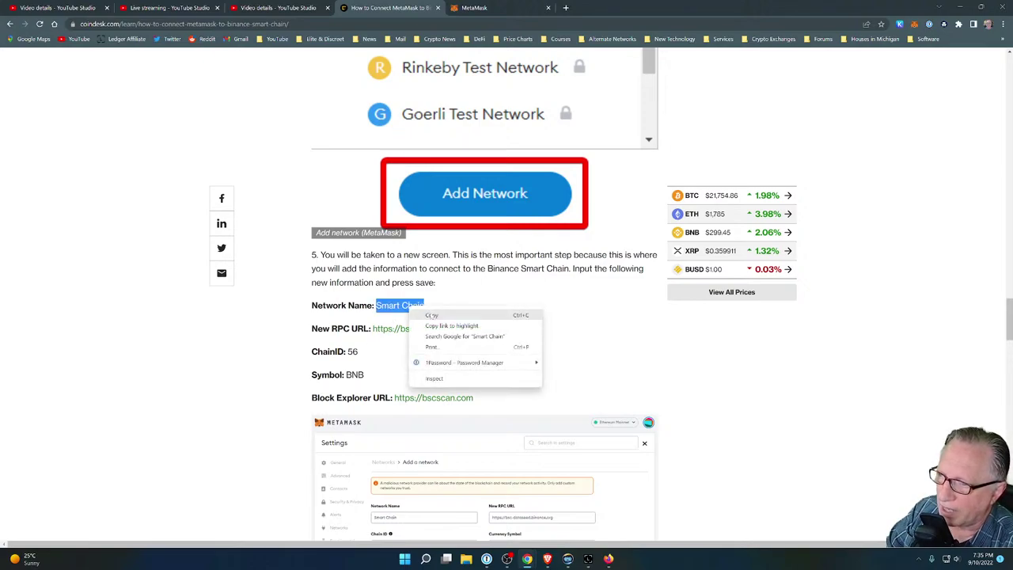
{"action": "left_click", "coordinate": [428, 313]}
{"action": "left_click", "coordinate": [498, 8]}
{"action": "right_click", "coordinate": [318, 220]}
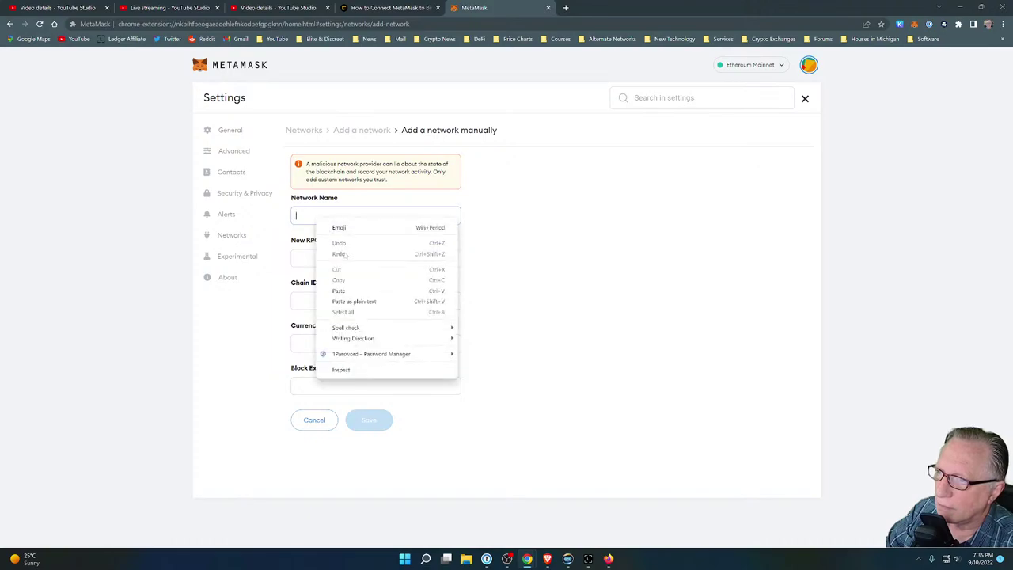
{"action": "left_click", "coordinate": [348, 292]}
Copy the Smart Chain RPC URL from the guide into the New RPC URL field
{"action": "left_click", "coordinate": [390, 9]}
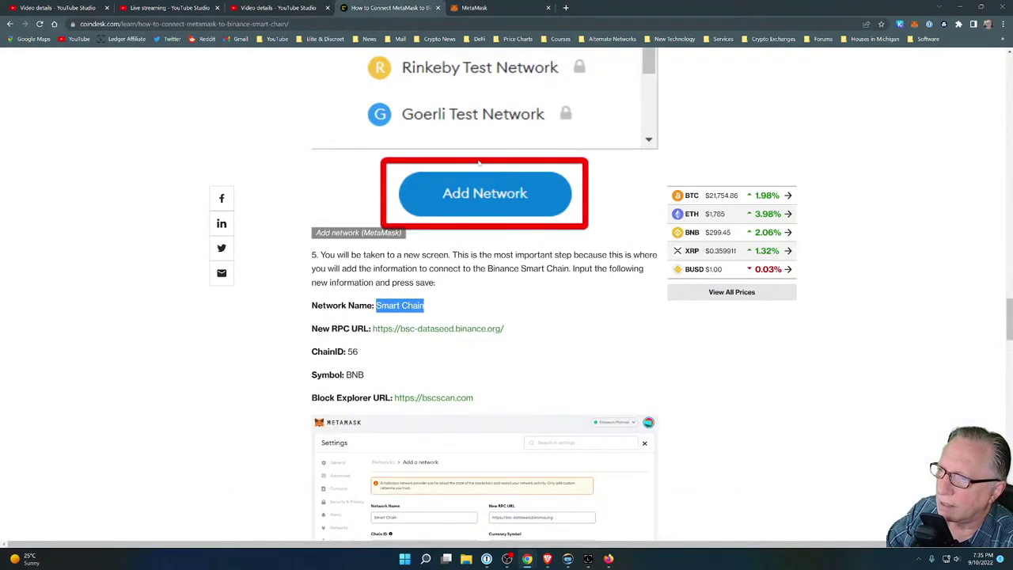
{"action": "left_click_drag", "start_coordinate": [370, 328], "coordinate": [530, 331]}
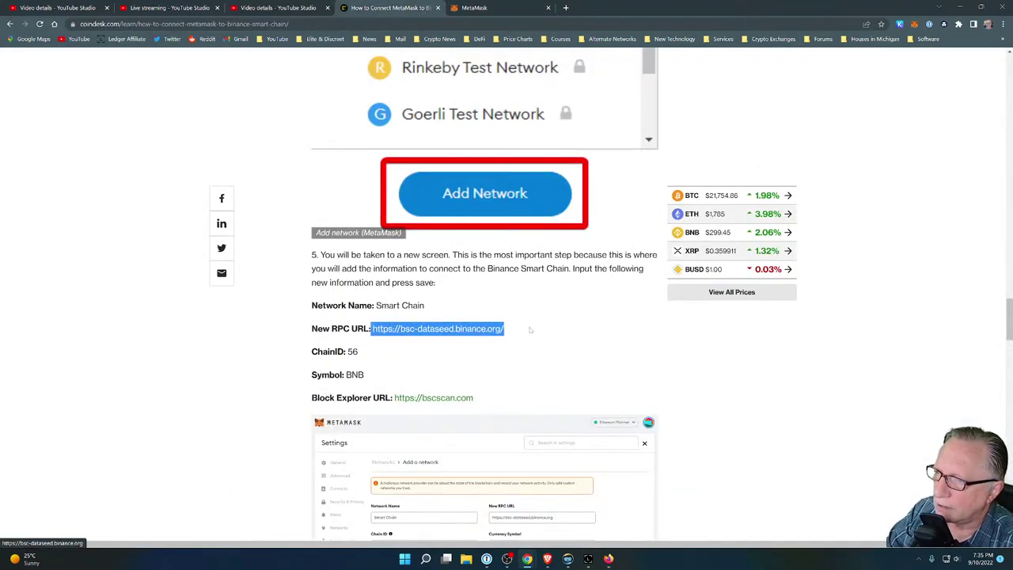
{"action": "right_click", "coordinate": [474, 328]}
{"action": "left_click", "coordinate": [506, 401]}
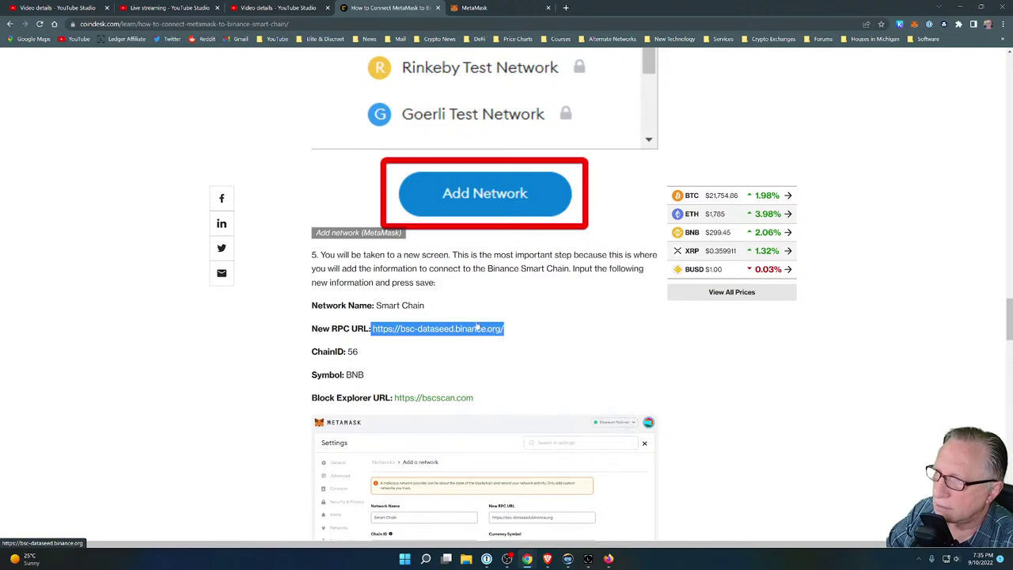
{"action": "left_click", "coordinate": [490, 9]}
{"action": "left_click", "coordinate": [298, 258]}
{"action": "right_click", "coordinate": [298, 259]}
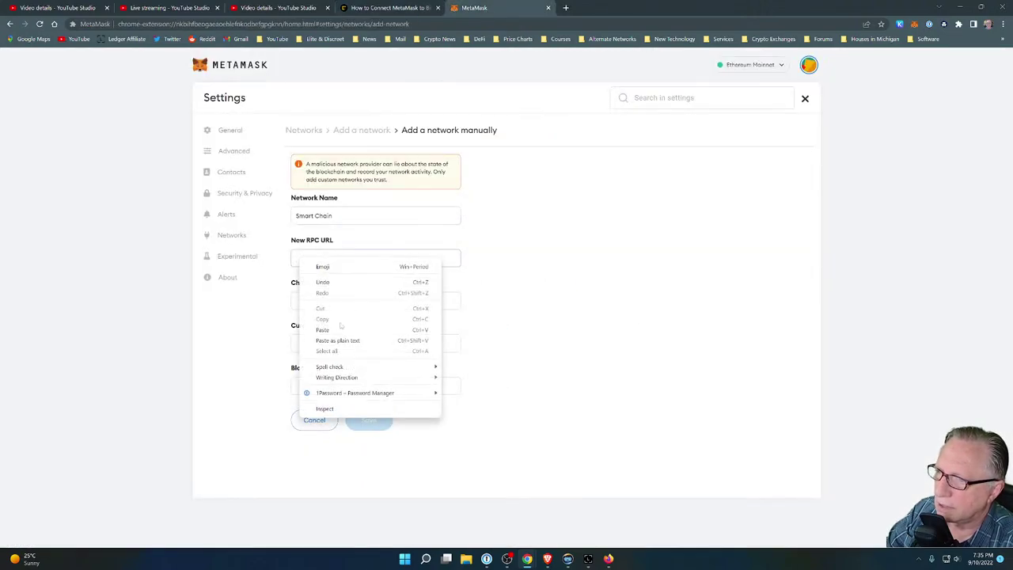
{"action": "left_click", "coordinate": [340, 329]}
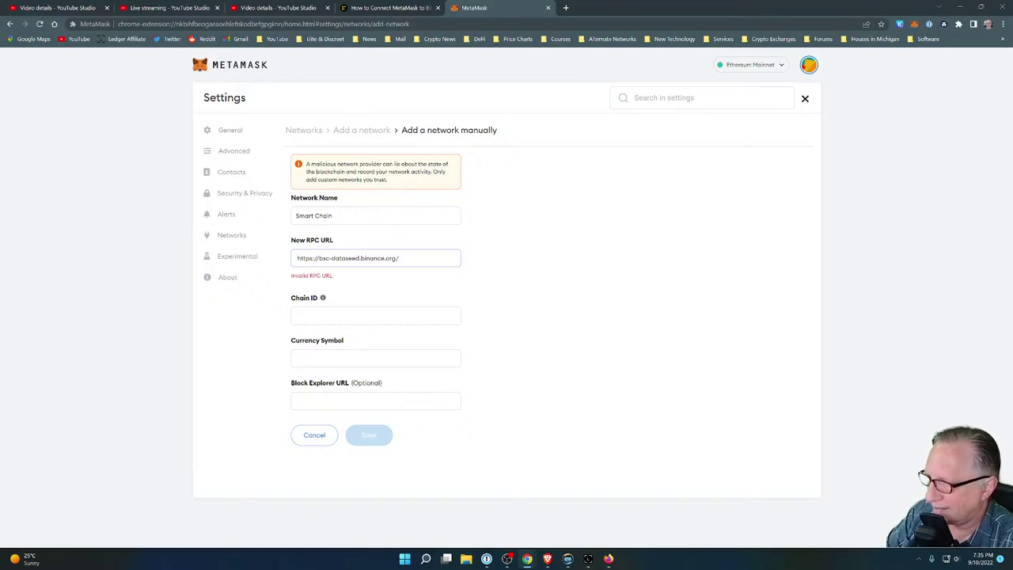
{"action": "left_click", "coordinate": [296, 258]}
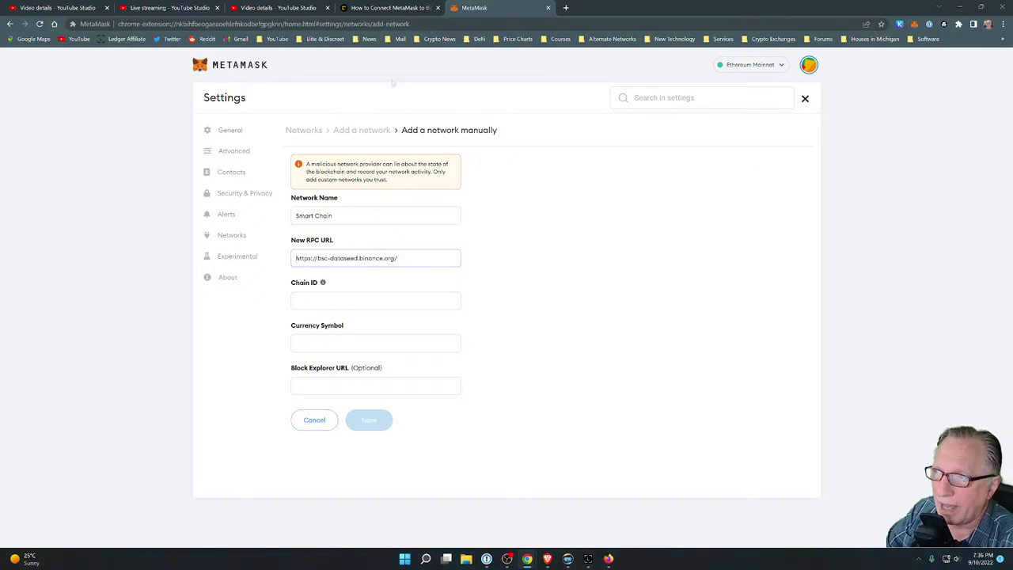
Cancel the network form, close Settings, and return to the CoinDesk guide's address bar
{"action": "left_click", "coordinate": [388, 8]}
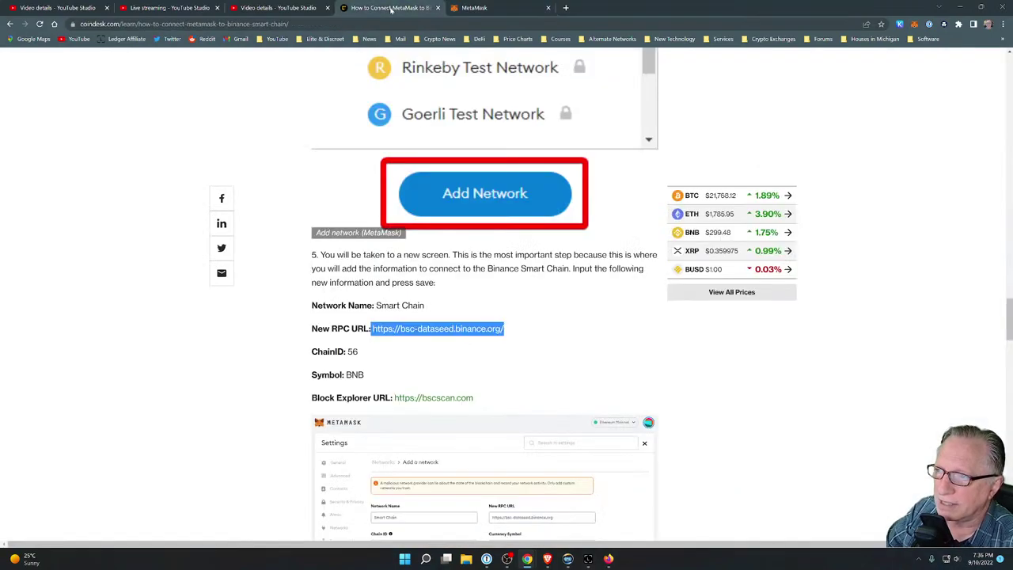
{"action": "left_click", "coordinate": [489, 9]}
{"action": "left_click", "coordinate": [805, 99]}
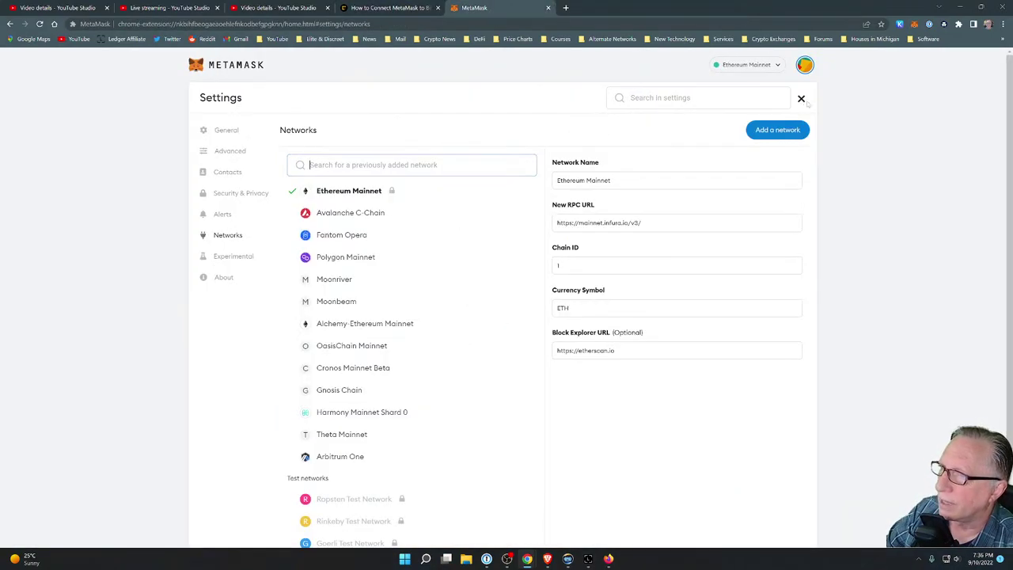
{"action": "left_click", "coordinate": [801, 98]}
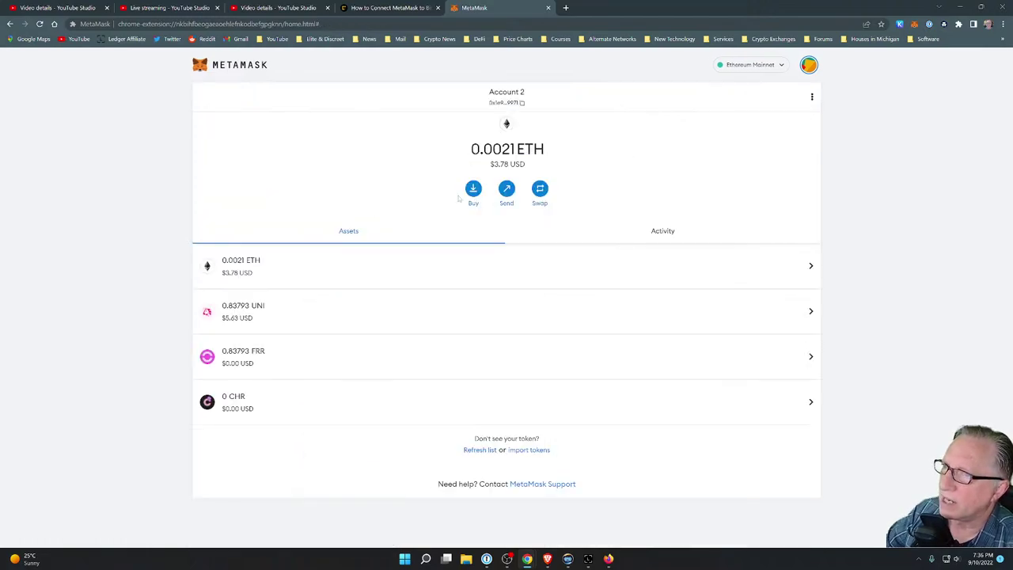
{"action": "left_click", "coordinate": [393, 8]}
{"action": "left_click", "coordinate": [340, 23]}
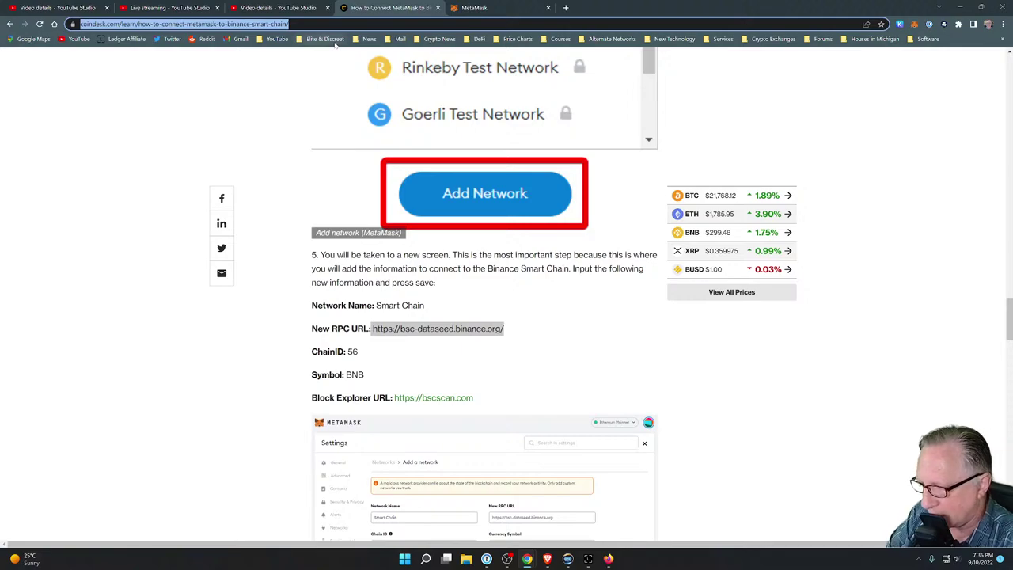
Connect the wallet on chainlist.org, add Binance Smart Chain Mainnet (chain ID 56) and switch to it
{"action": "type", "text": "chainli"}
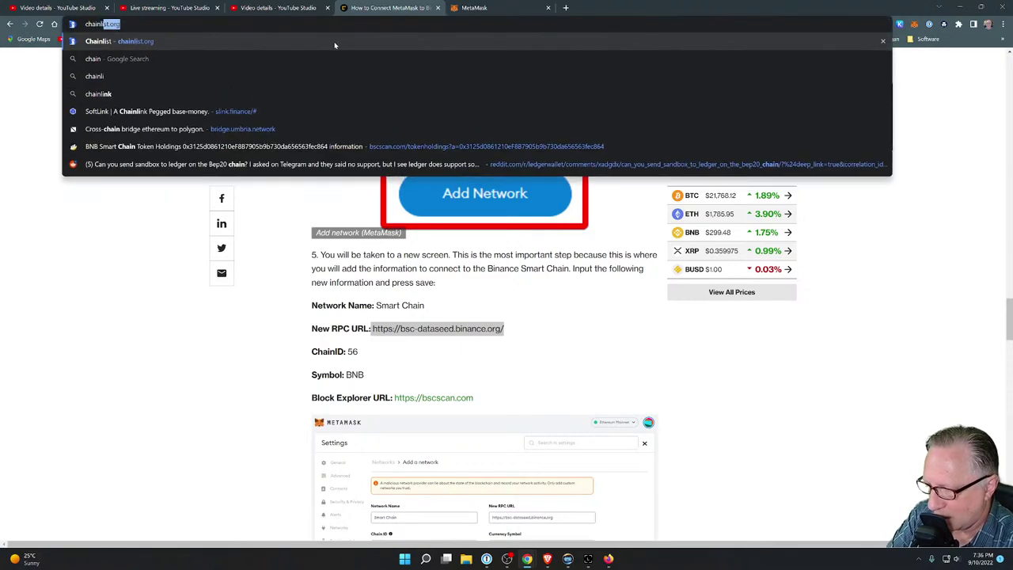
{"action": "type", "text": "st"}
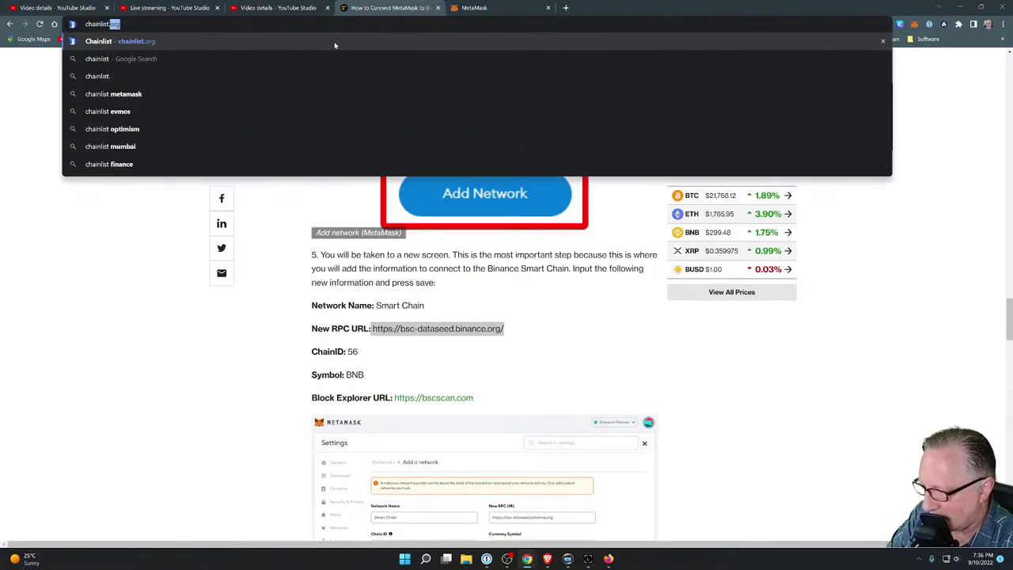
{"action": "type", "text": ".org"}
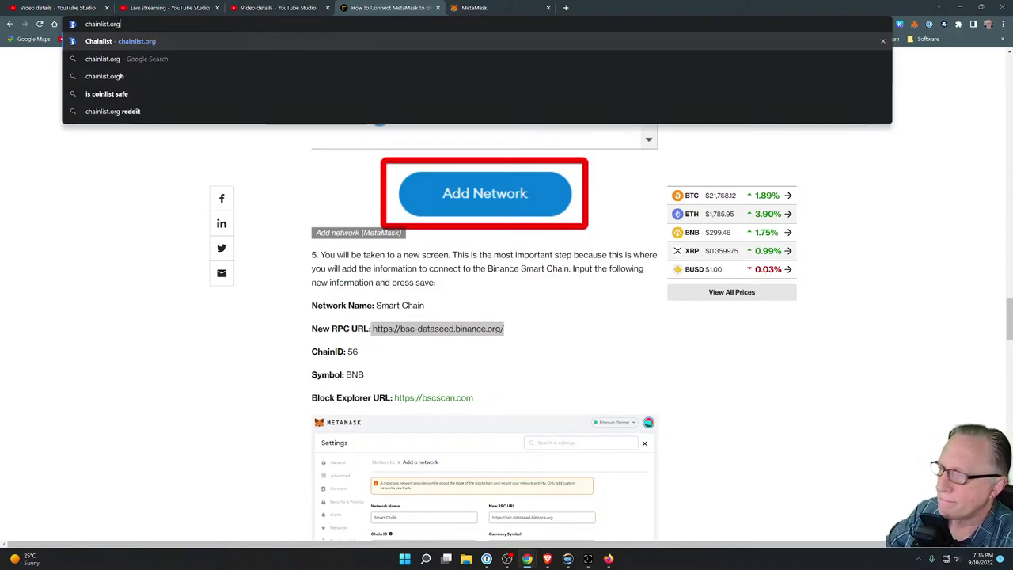
{"action": "key", "text": "Return"}
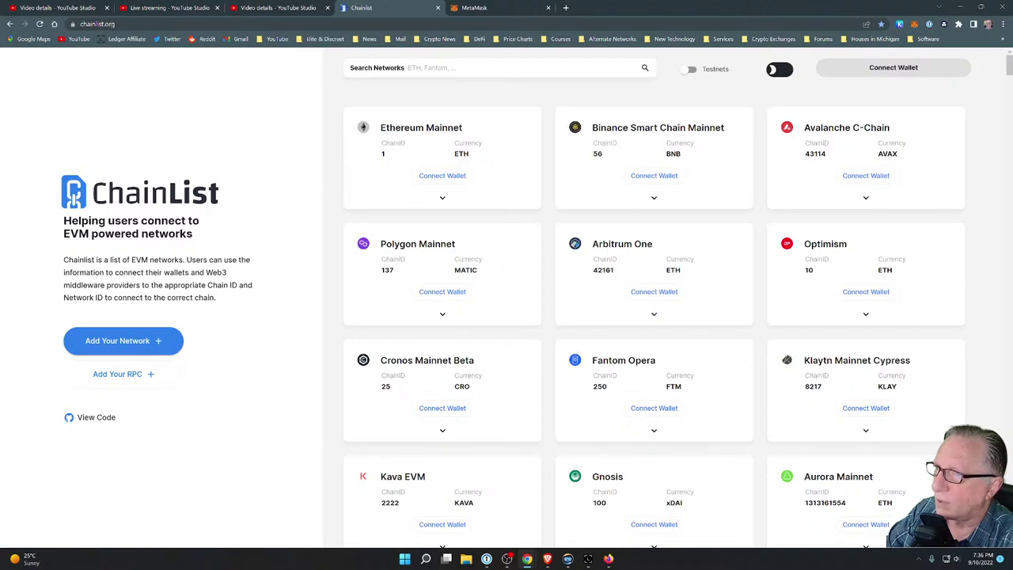
{"action": "left_click", "coordinate": [653, 177]}
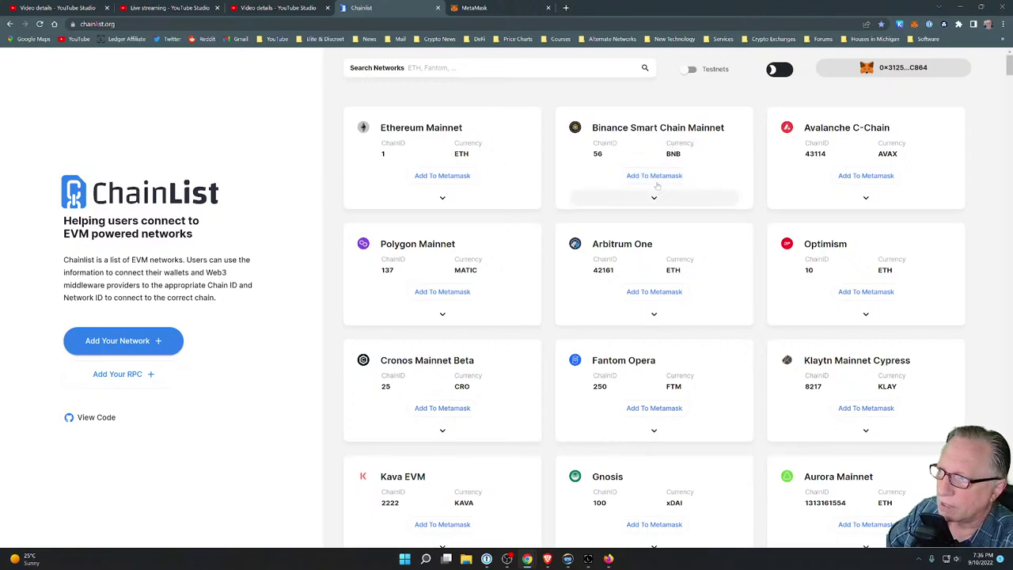
{"action": "left_click", "coordinate": [649, 177]}
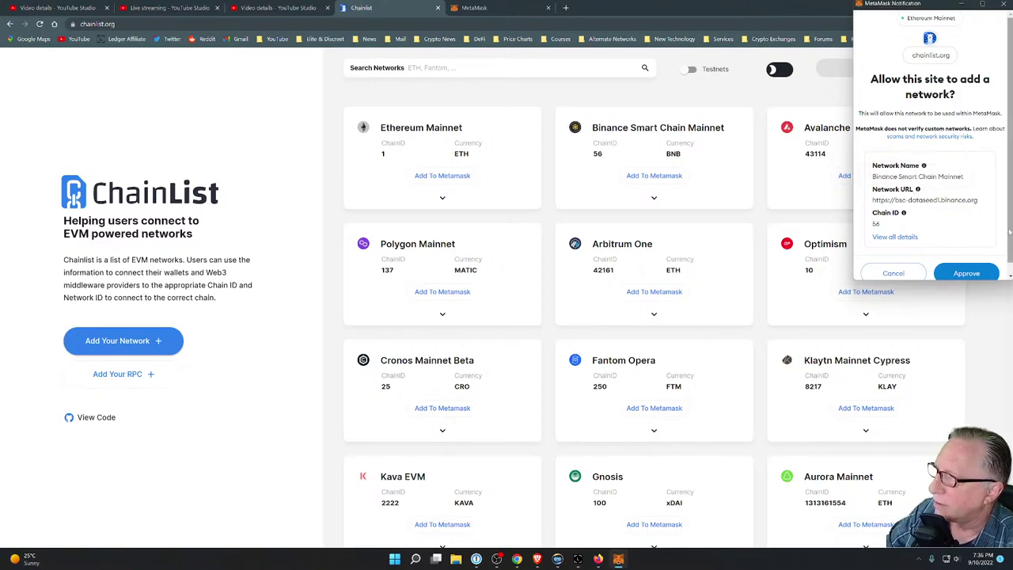
{"action": "left_click", "coordinate": [969, 272]}
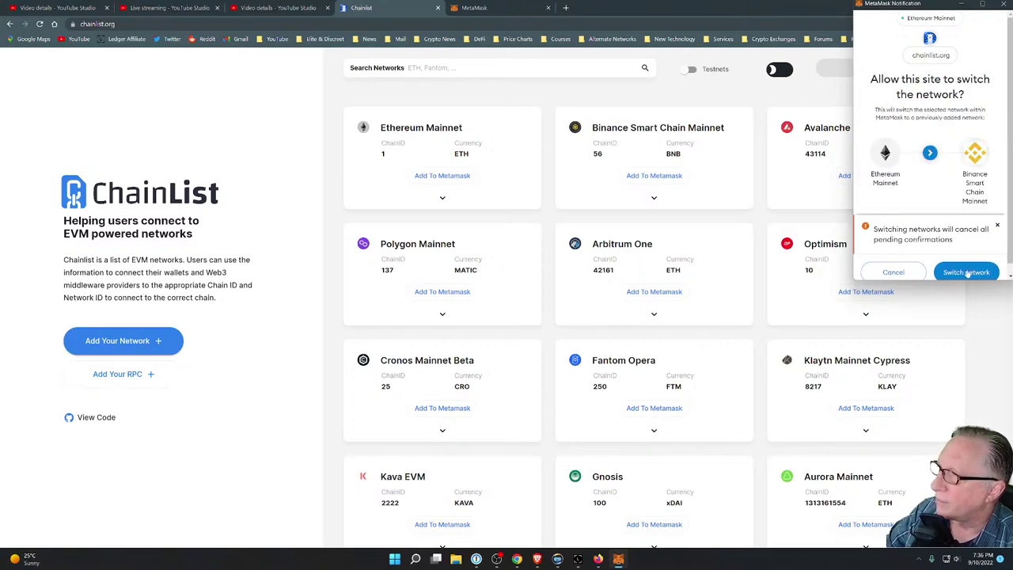
{"action": "left_click", "coordinate": [967, 272]}
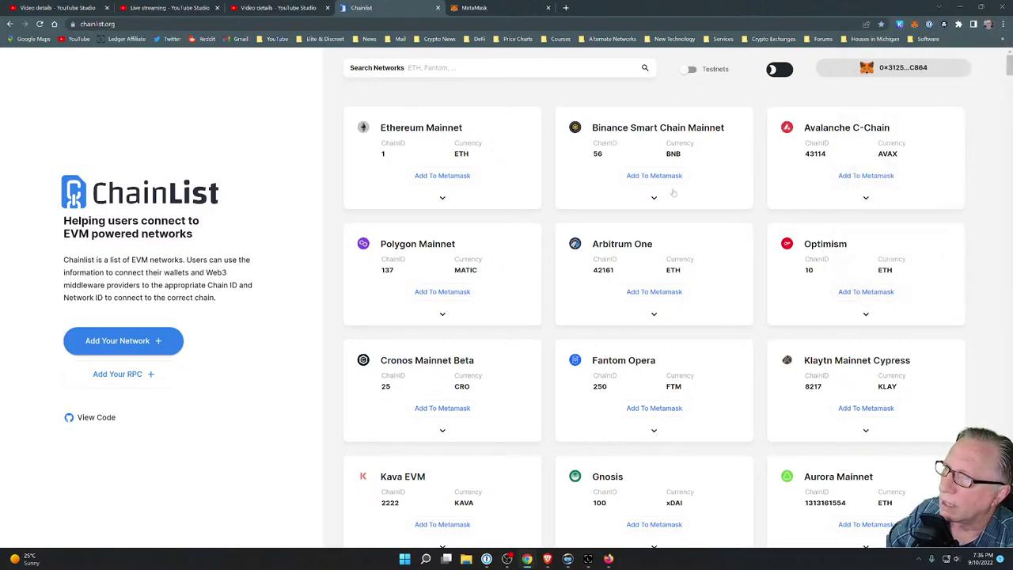
{"action": "left_click", "coordinate": [510, 10]}
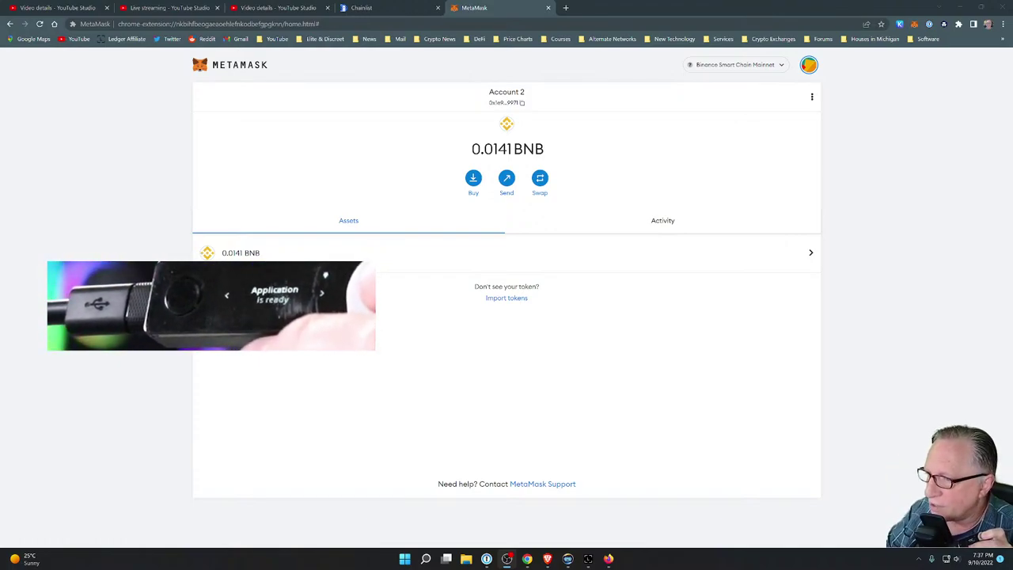
Bring Ledger Live forward on its Binance Smart Chain 1 account with 0.10731 BNB
{"action": "left_click", "coordinate": [588, 558]}
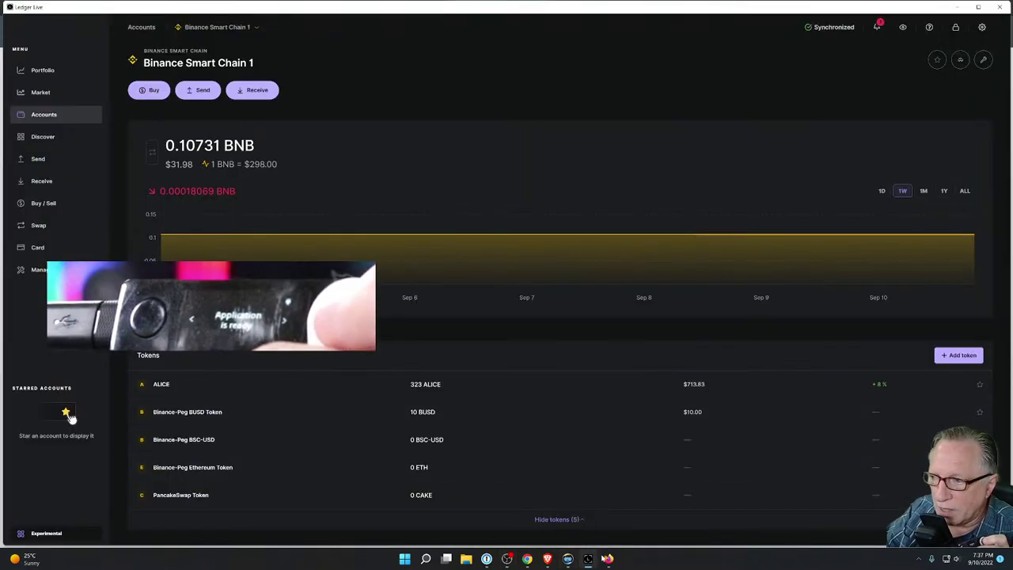
Switch from Ledger Live back to the Chrome MetaMask window showing 0.0141 BNB
{"action": "mouse_move", "coordinate": [611, 560]}
{"action": "mouse_move", "coordinate": [532, 561]}
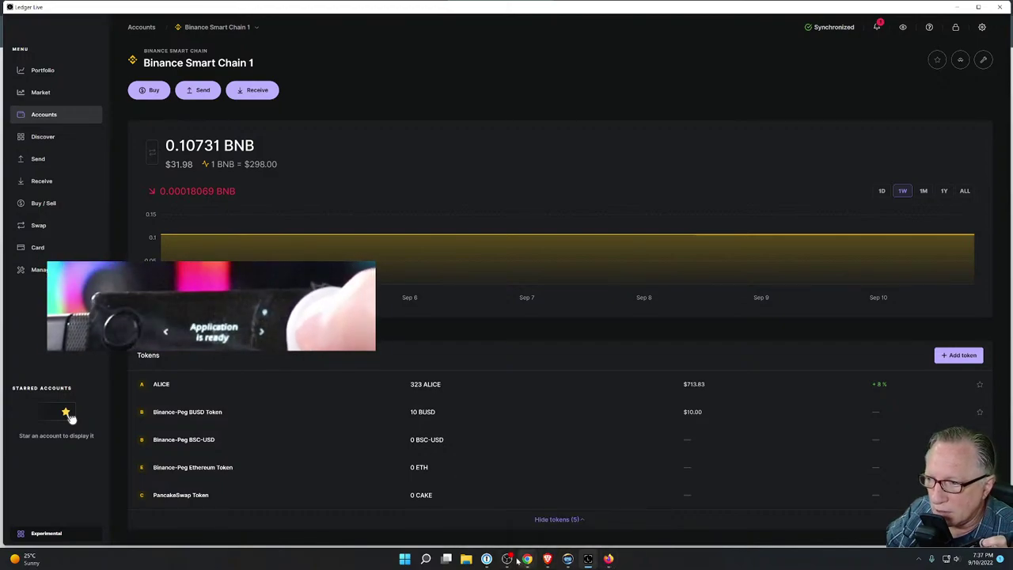
{"action": "left_click", "coordinate": [480, 511]}
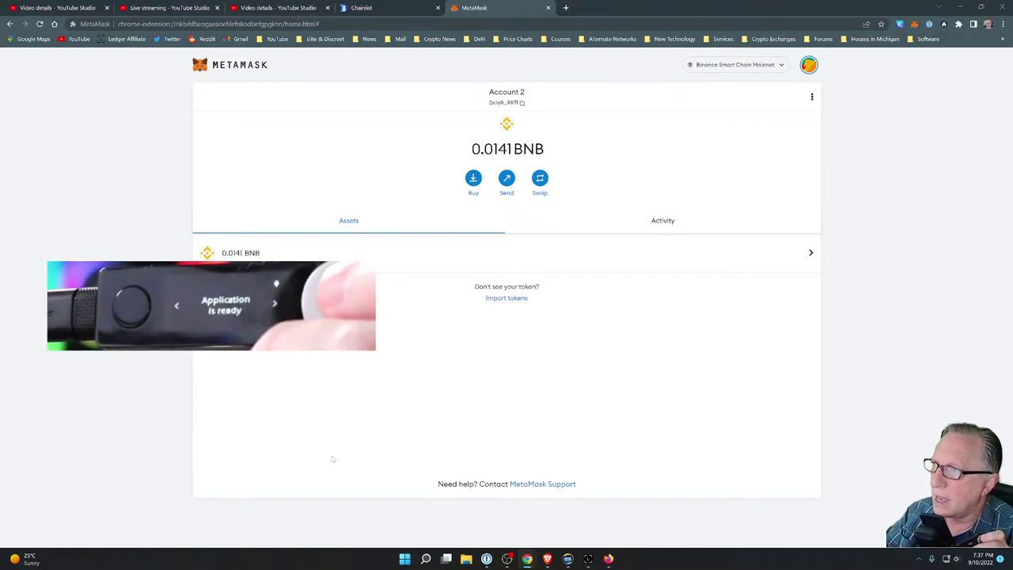
Connect the Ledger Nano X and add its first account to MetaMask as Ledger 1
{"action": "left_click", "coordinate": [808, 65]}
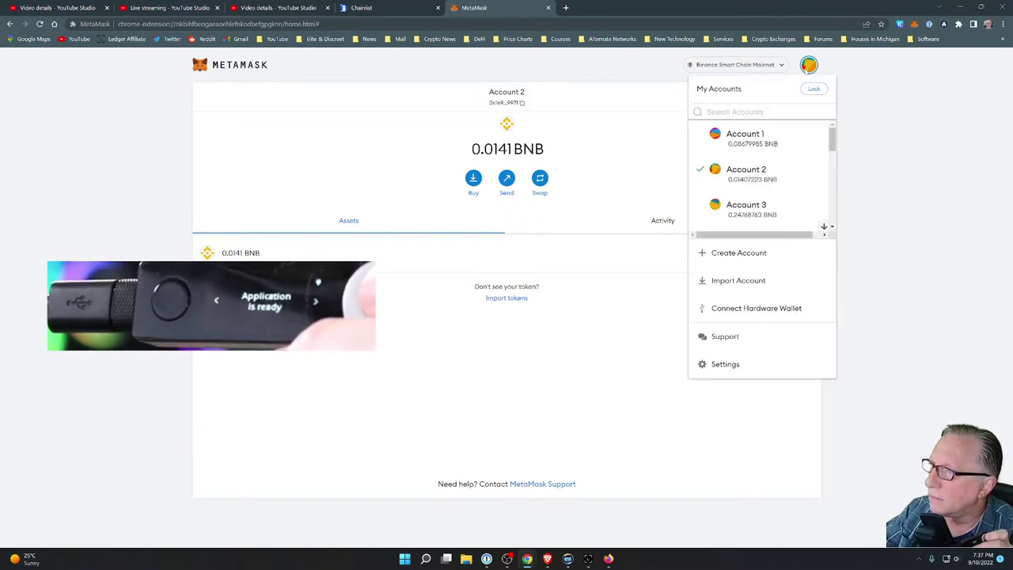
{"action": "scroll", "coordinate": [832, 149], "scroll_direction": "down", "scroll_amount": 1}
{"action": "scroll", "coordinate": [833, 149], "scroll_direction": "down", "scroll_amount": 3}
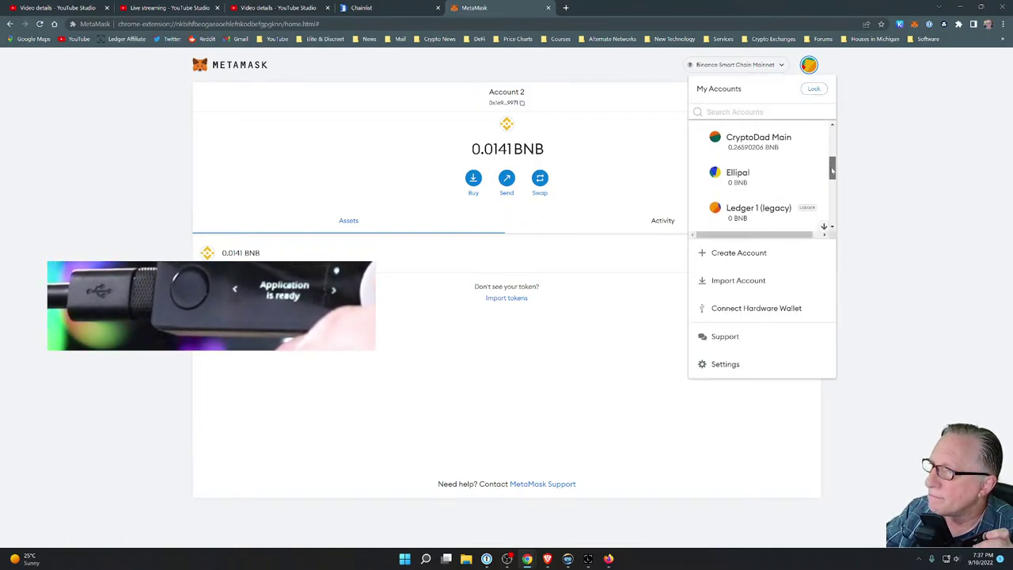
{"action": "left_click", "coordinate": [754, 310]}
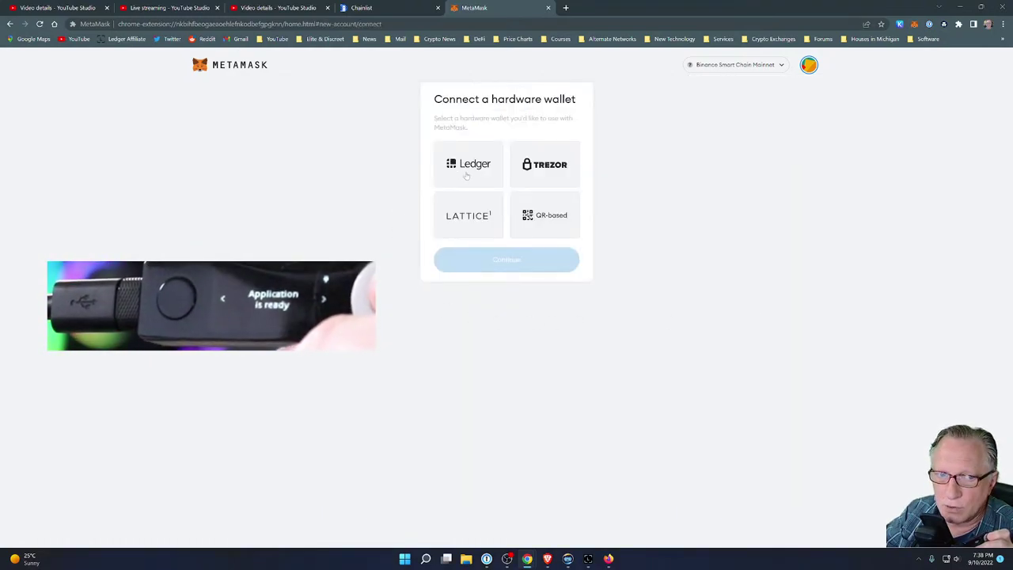
{"action": "left_click", "coordinate": [467, 170]}
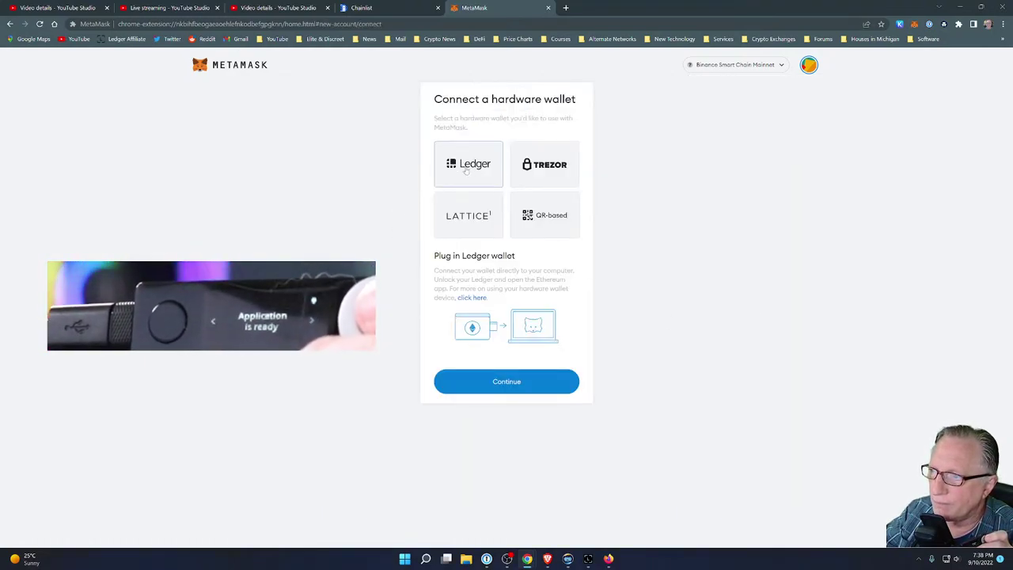
{"action": "left_click", "coordinate": [511, 384]}
{"action": "left_click", "coordinate": [111, 63]}
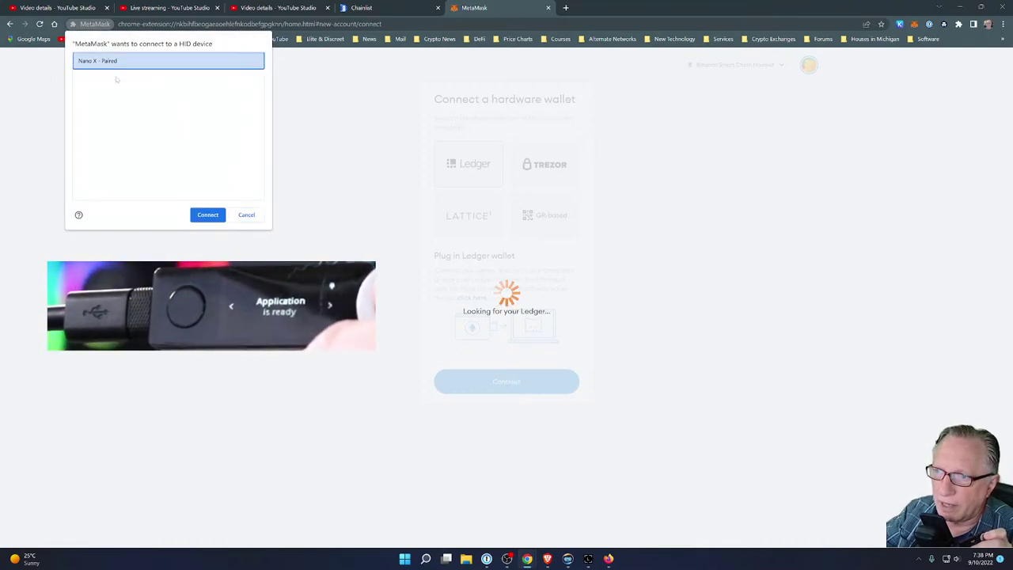
{"action": "left_click", "coordinate": [207, 219]}
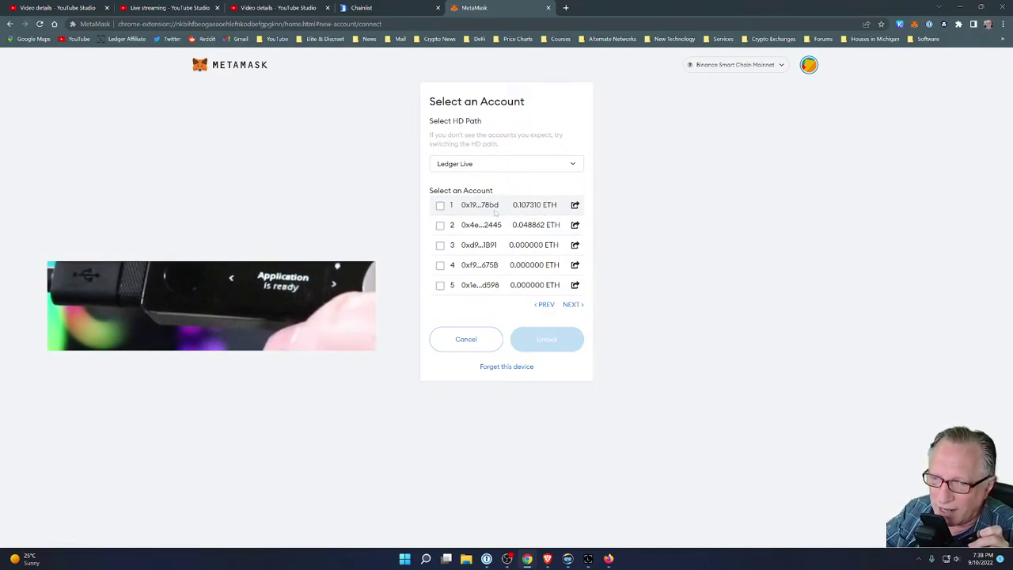
{"action": "left_click", "coordinate": [440, 206]}
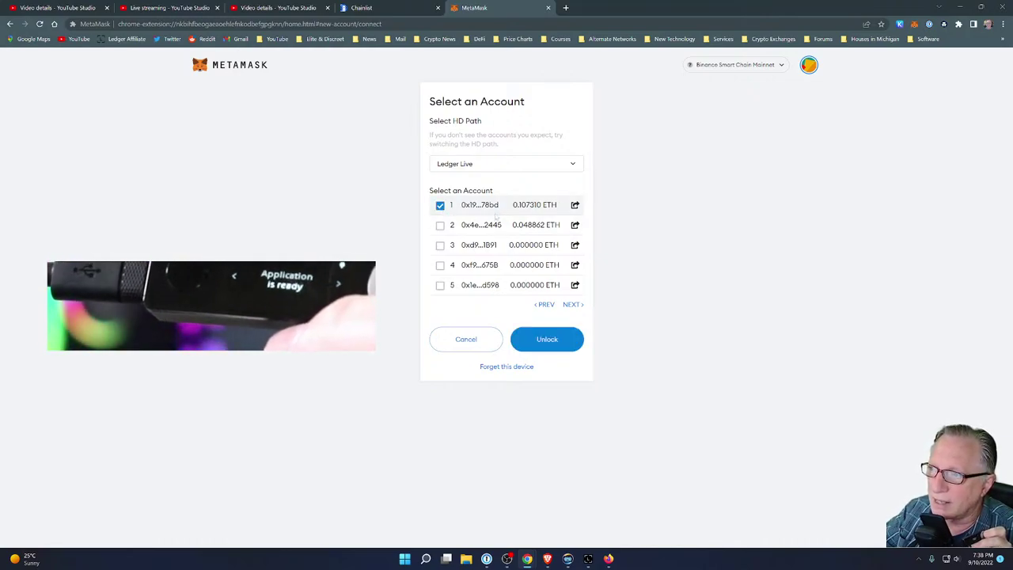
{"action": "left_click", "coordinate": [546, 343]}
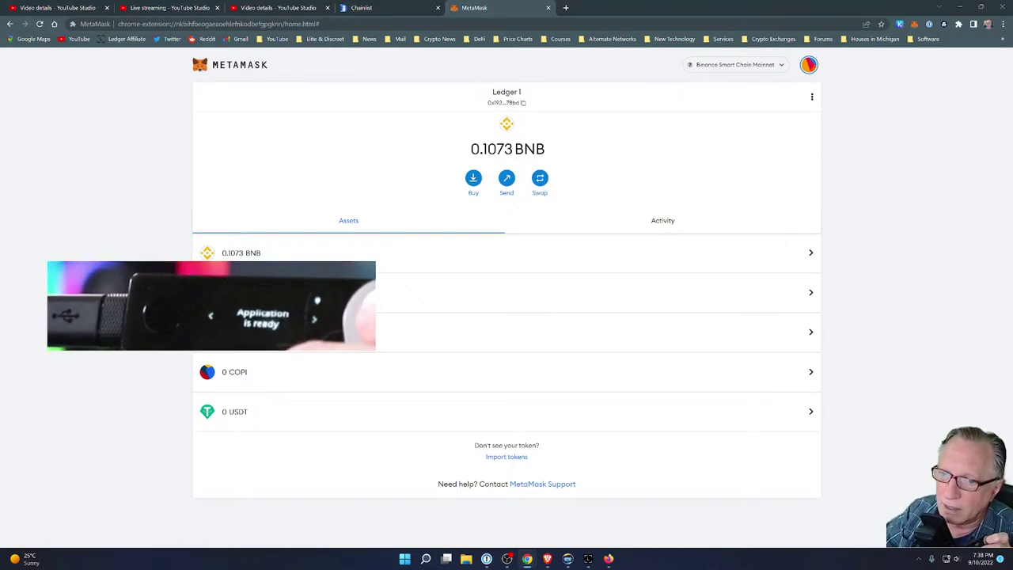
Search 'busd' on BscScan from the DeFi bookmarks and copy the Binance-Peg BUSD contract address
{"action": "left_click", "coordinate": [565, 8]}
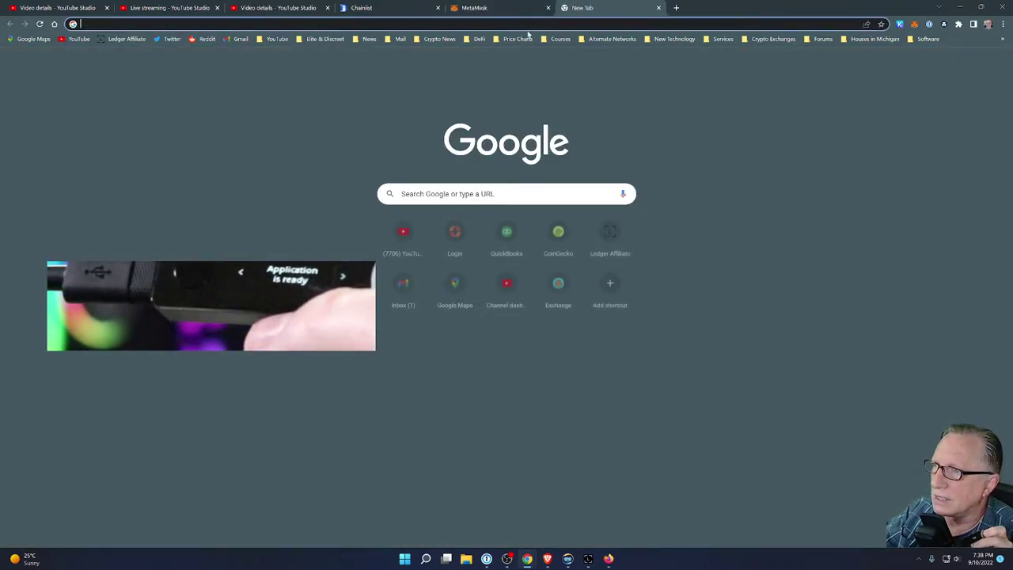
{"action": "left_click", "coordinate": [477, 39]}
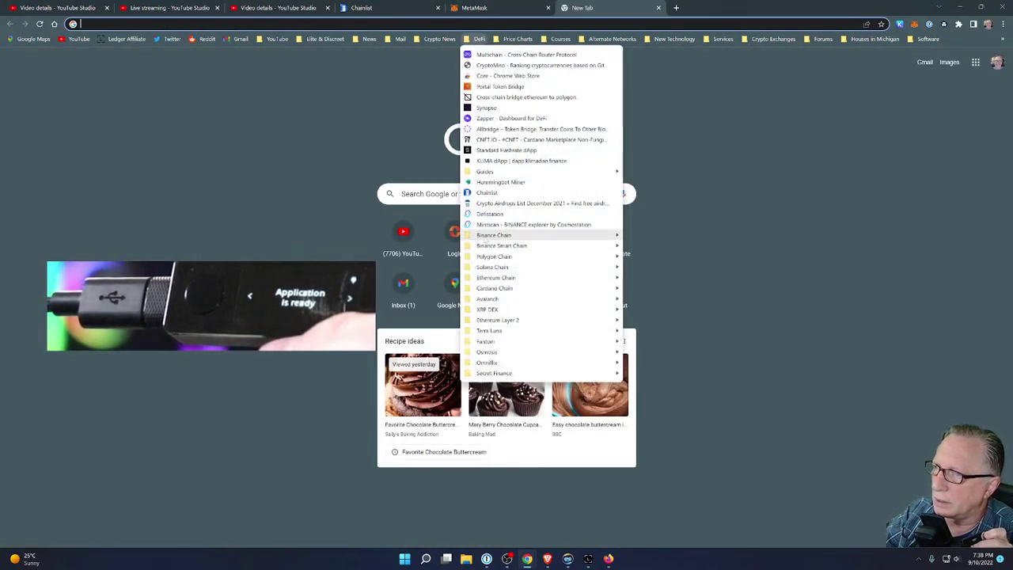
{"action": "mouse_move", "coordinate": [495, 247]}
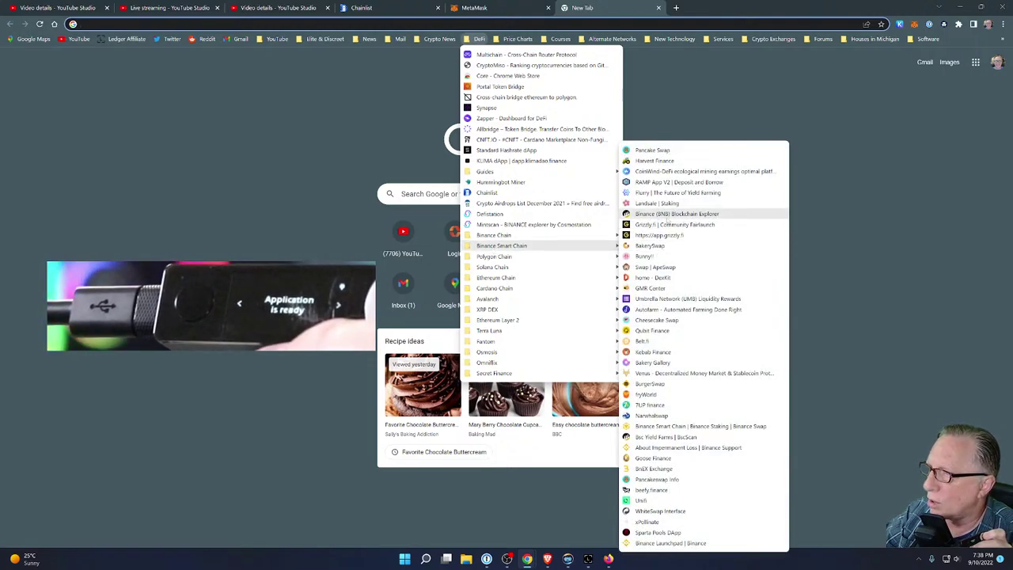
{"action": "left_click", "coordinate": [676, 214]}
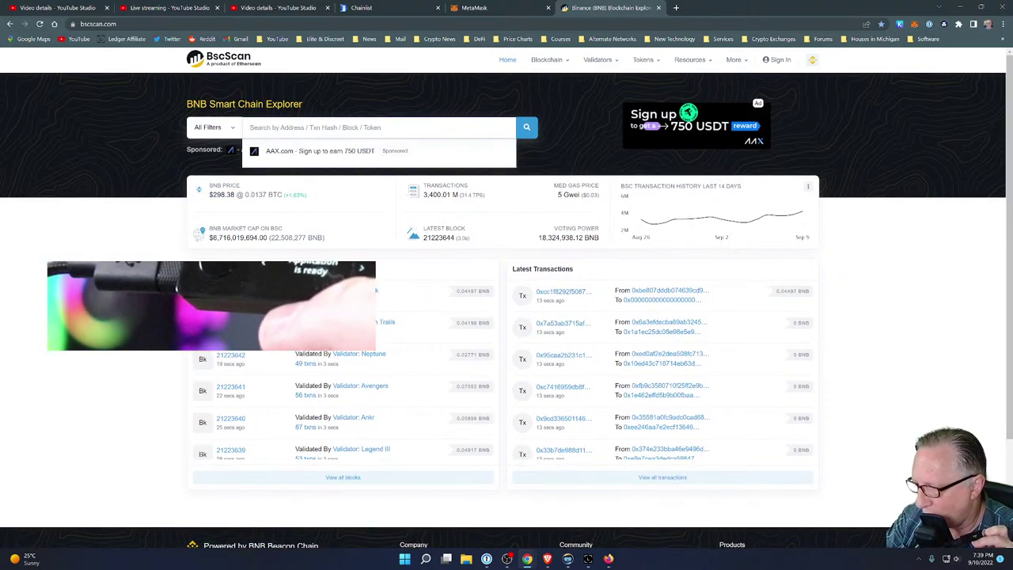
{"action": "type", "text": "busd"}
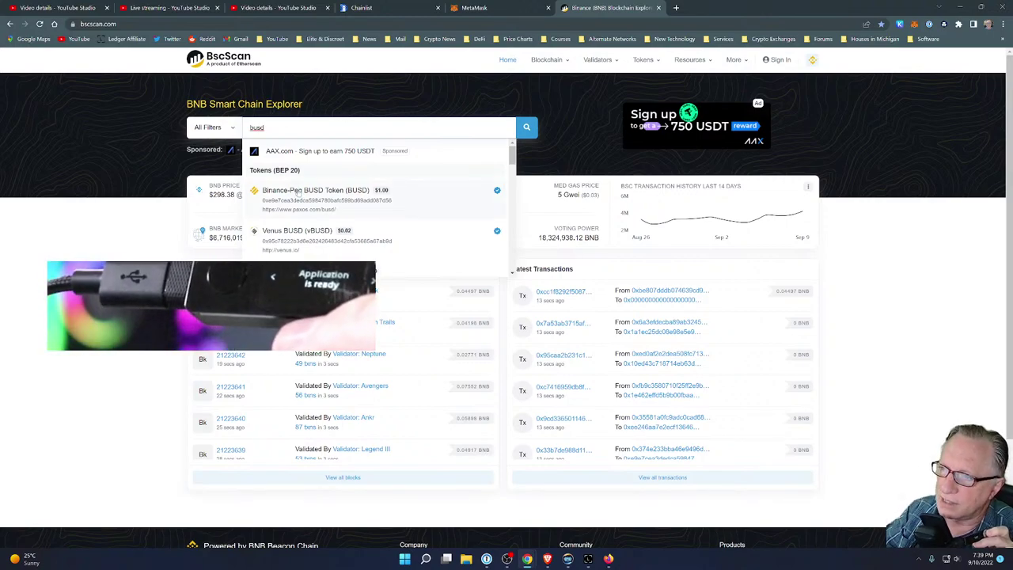
{"action": "left_click", "coordinate": [315, 196]}
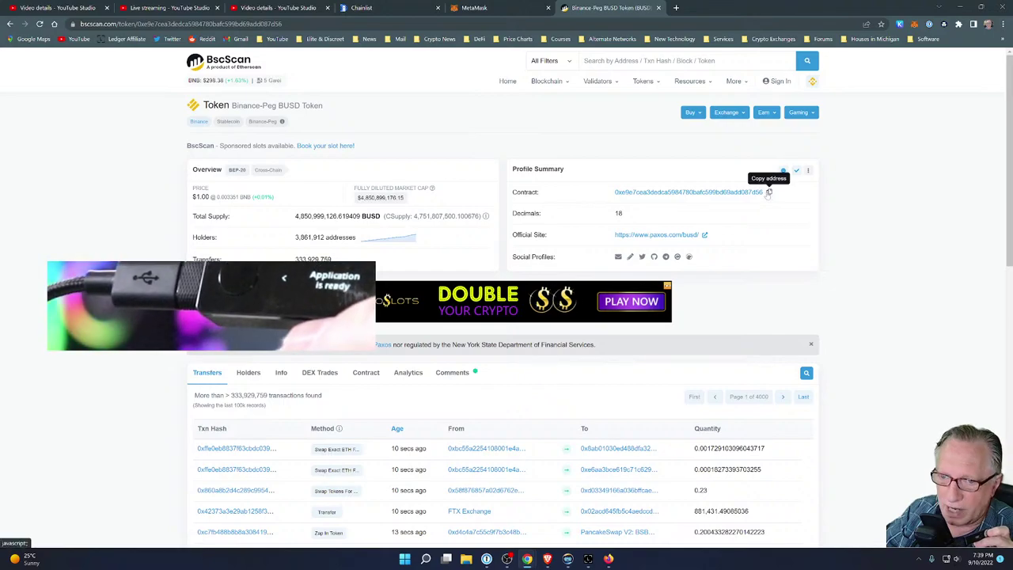
{"action": "left_click", "coordinate": [768, 193]}
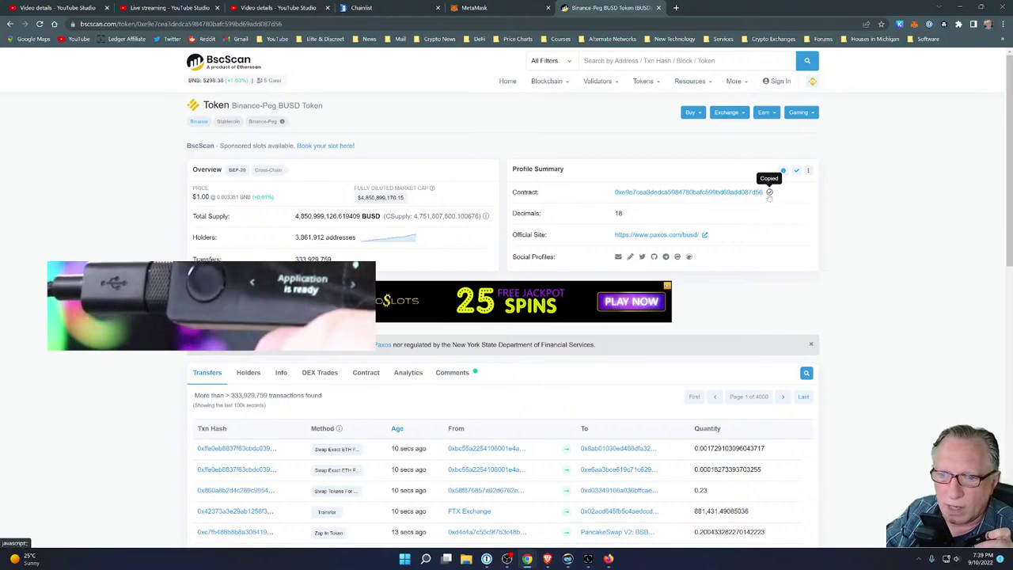
{"action": "left_click", "coordinate": [495, 8]}
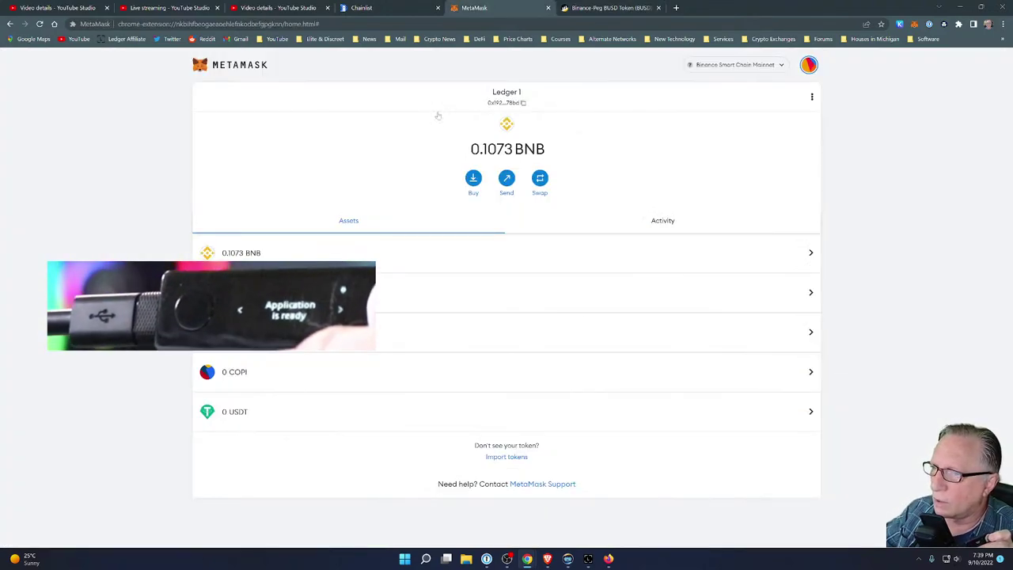
Import the BUSD token from its pasted contract address, then return to Ledger 1's overview
{"action": "left_click", "coordinate": [506, 456]}
{"action": "right_click", "coordinate": [440, 212]}
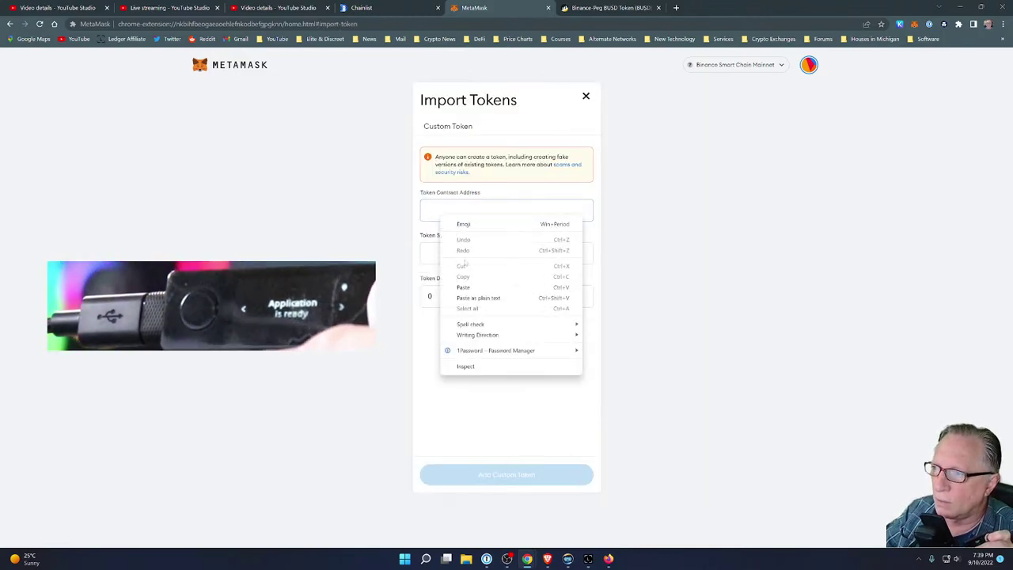
{"action": "left_click", "coordinate": [467, 287]}
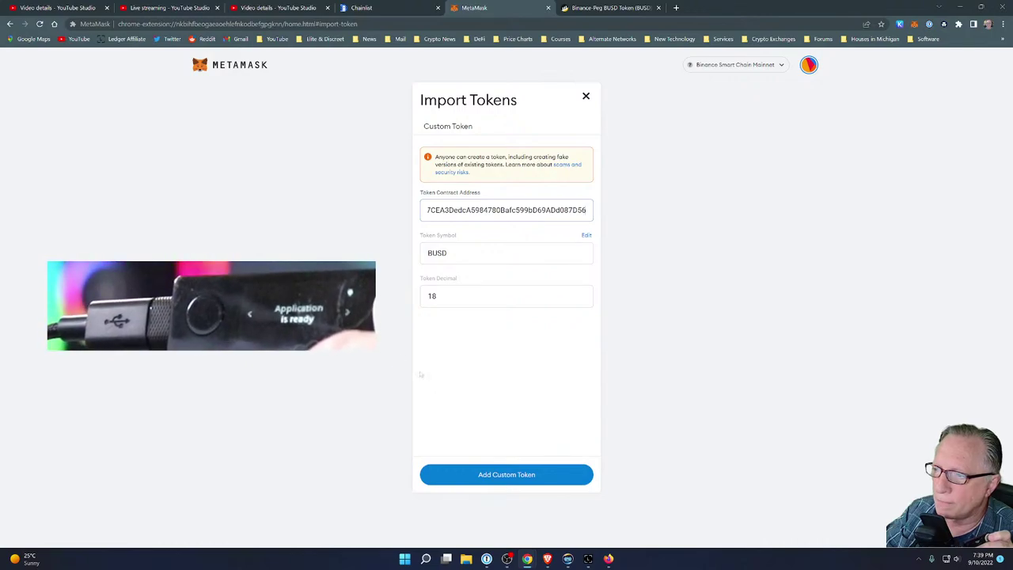
{"action": "left_click", "coordinate": [504, 474]}
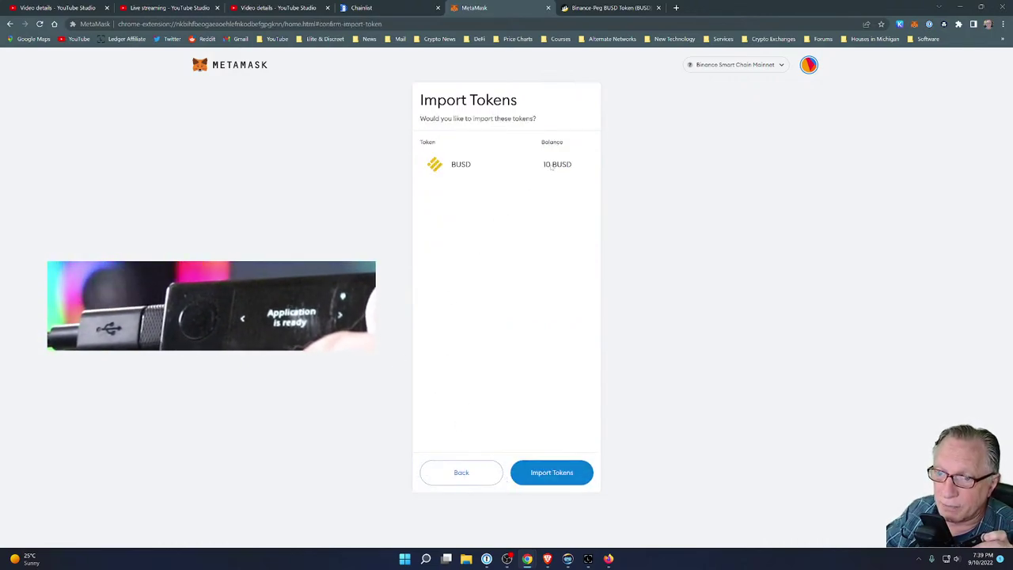
{"action": "left_click", "coordinate": [555, 480]}
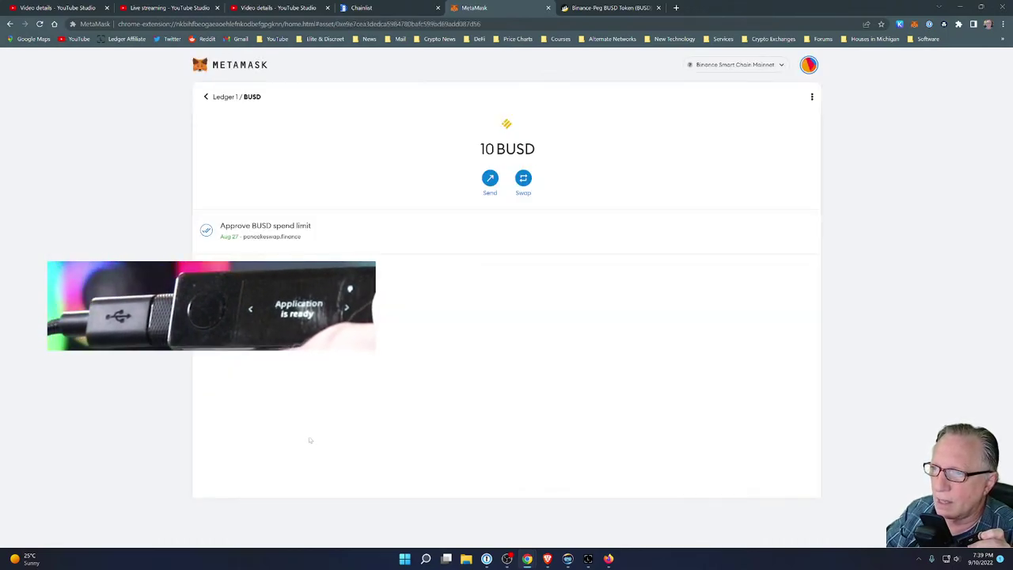
{"action": "left_click", "coordinate": [221, 99]}
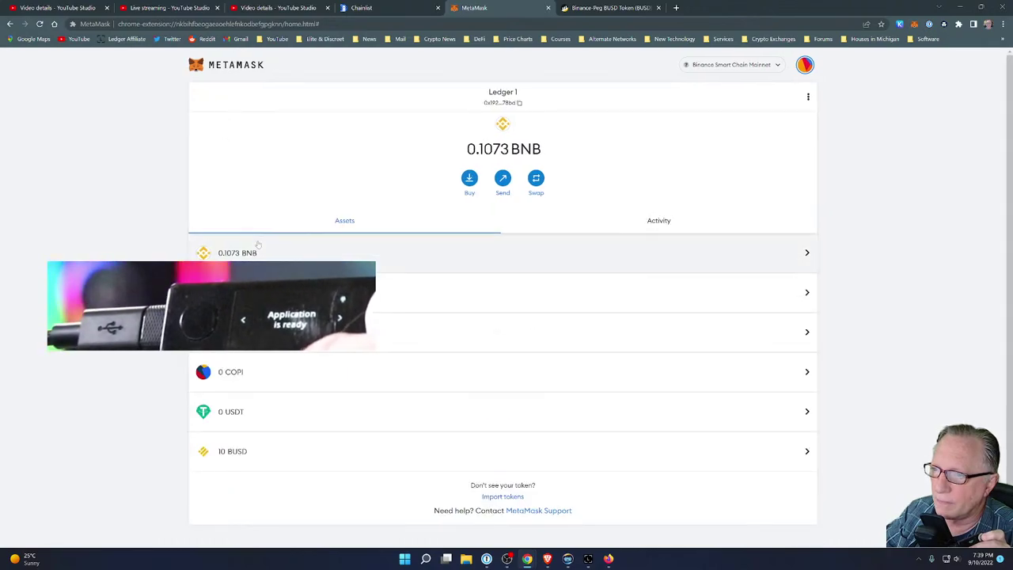
{"action": "mouse_move", "coordinate": [262, 451]}
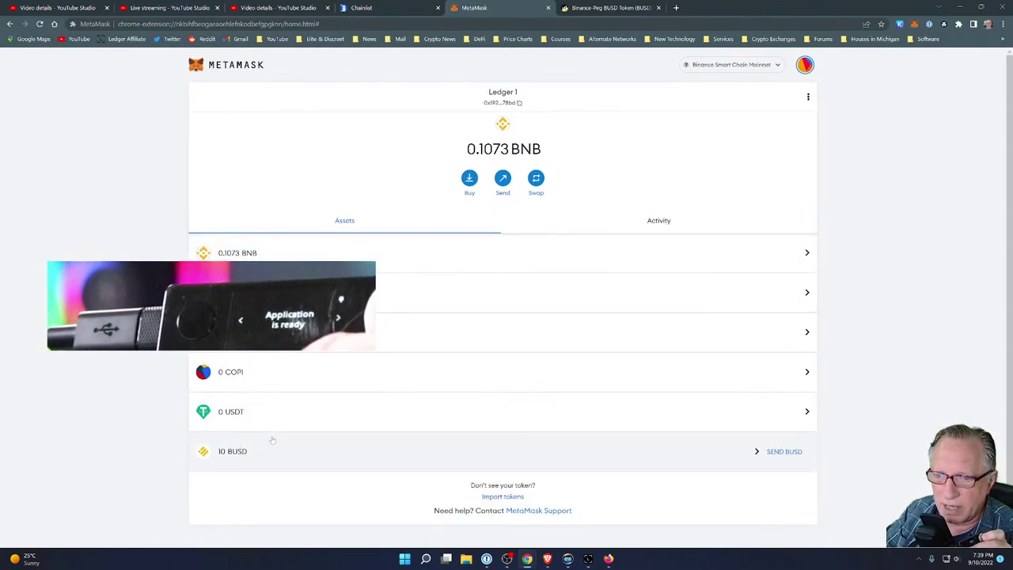
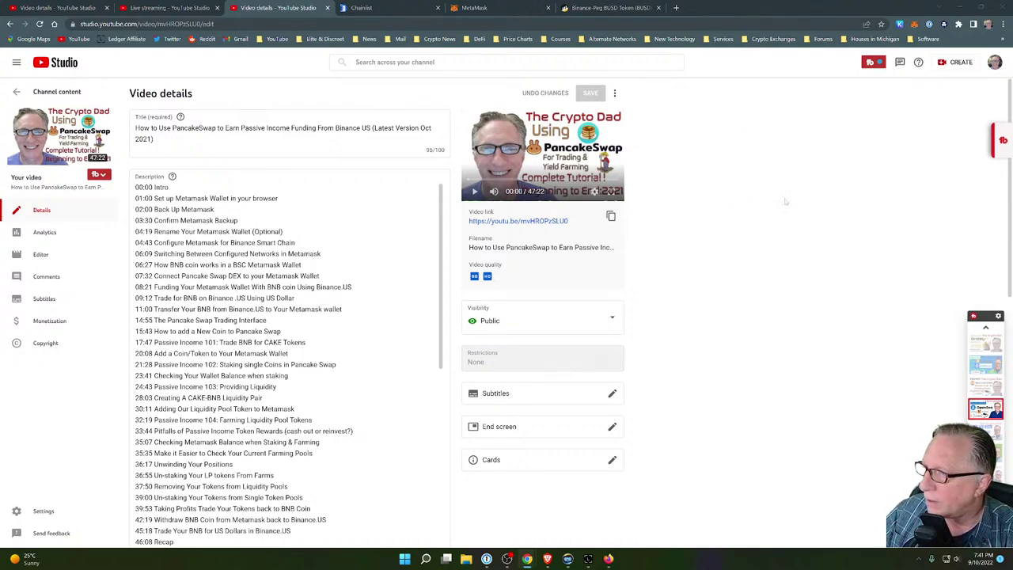
Bring up the mirrored iPhone to add Bitcoin accounts in Ledger Live
{"action": "left_click", "coordinate": [568, 559]}
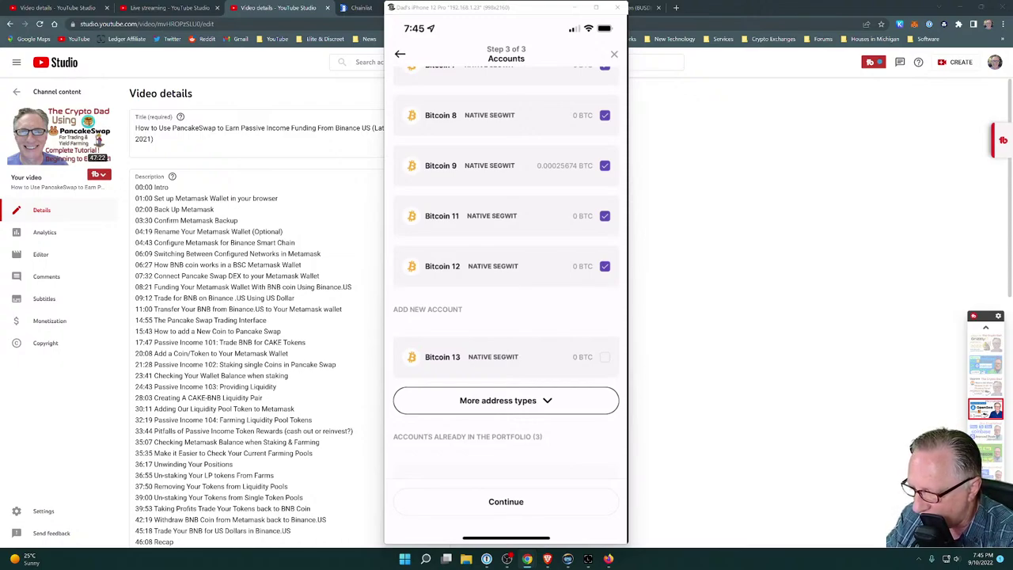
Add Bitcoin 13 to the portfolio and open the empty Bitcoin New account page
{"action": "left_click", "coordinate": [605, 357]}
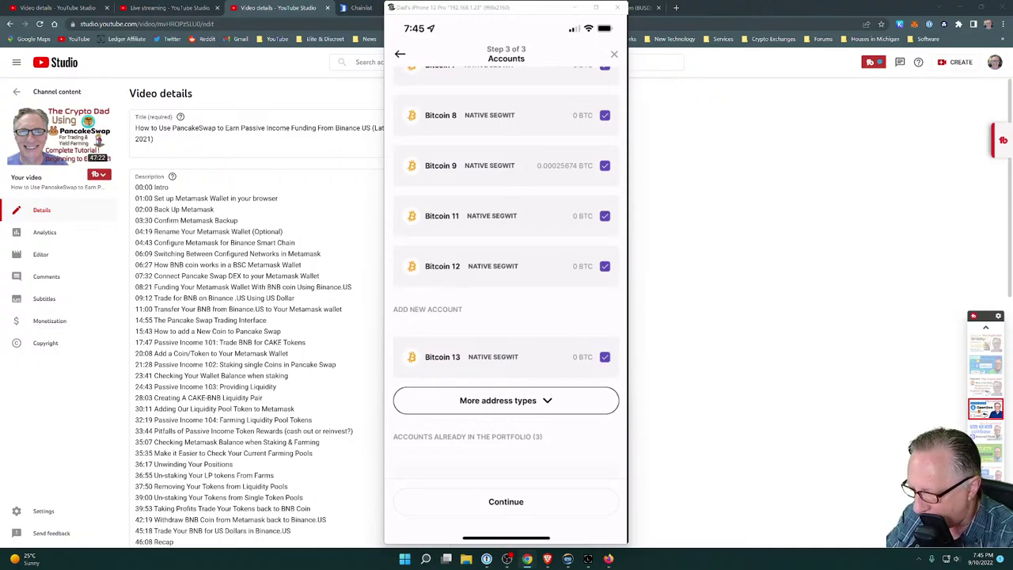
{"action": "left_click", "coordinate": [506, 501]}
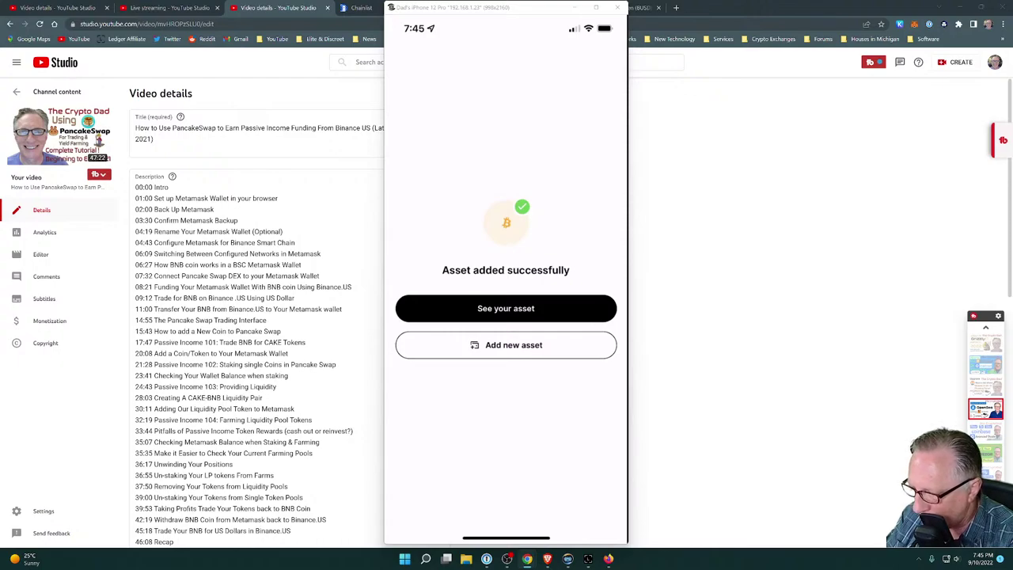
{"action": "left_click", "coordinate": [505, 308]}
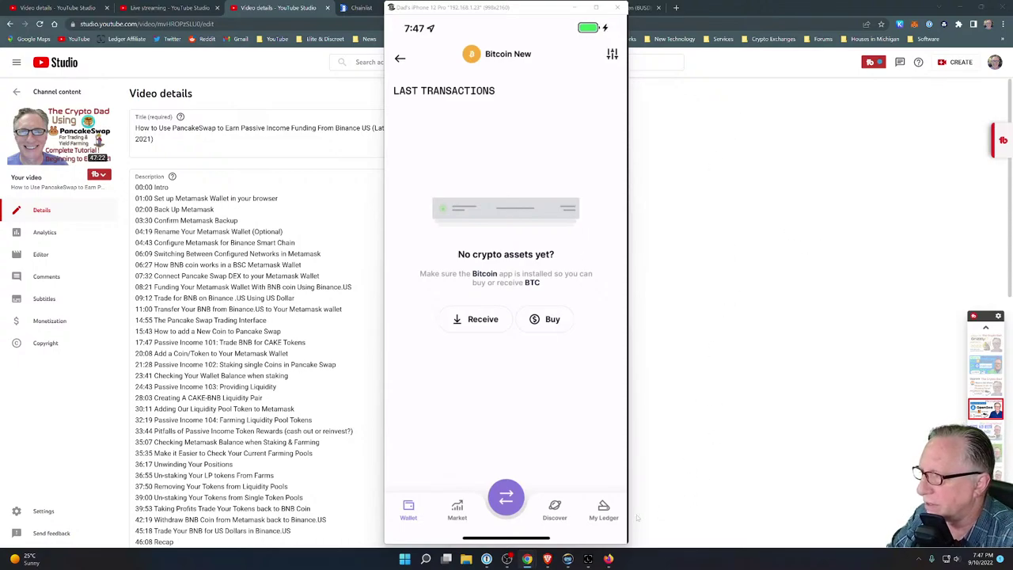
Hide the phone mirror and return to the Coinbase home page
{"action": "left_click", "coordinate": [547, 560]}
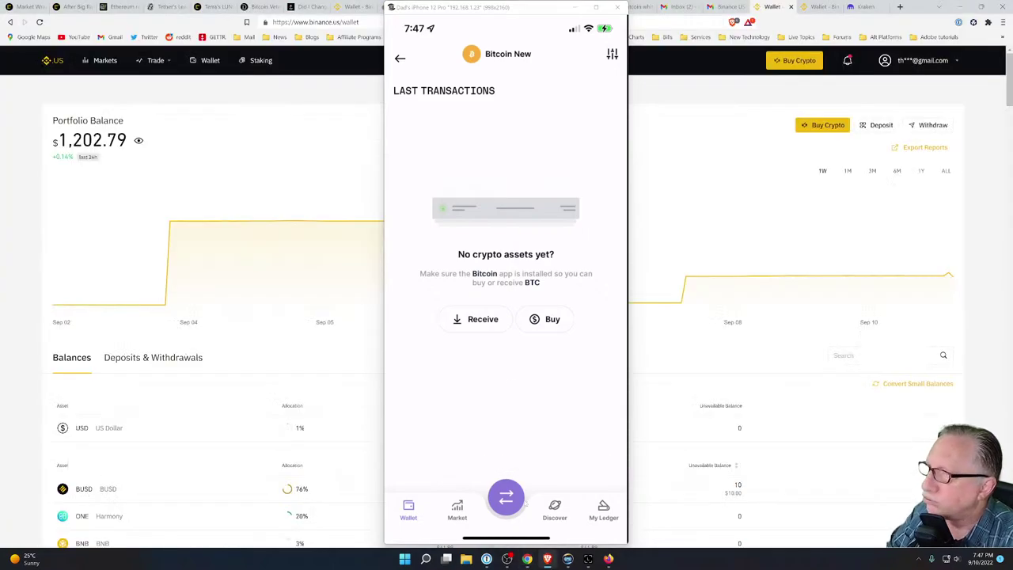
{"action": "left_click", "coordinate": [575, 9]}
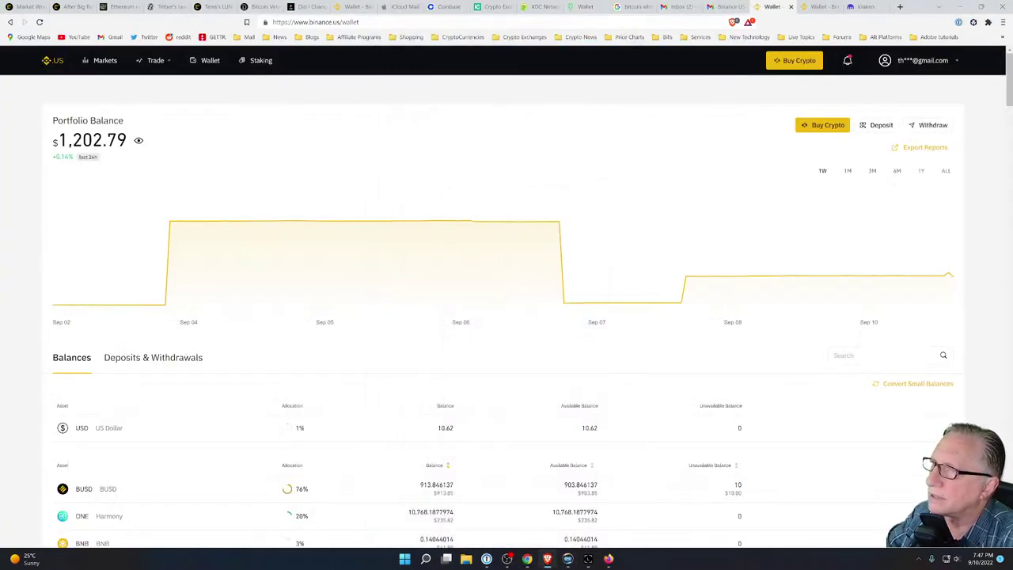
{"action": "left_click", "coordinate": [447, 7]}
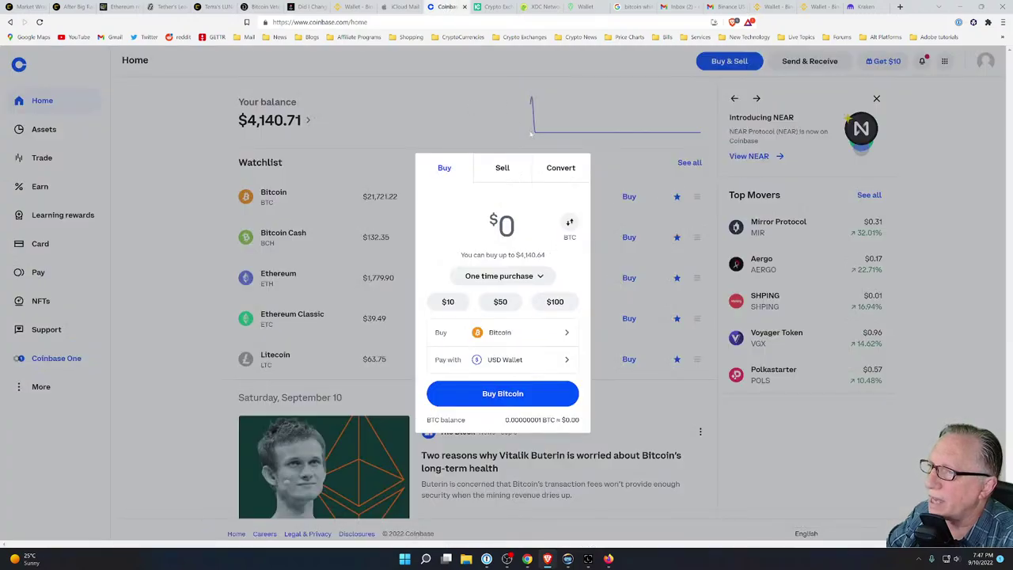
Buy $50 of Bitcoin on Coinbase and view the completed 0.0021992 BTC transaction
{"action": "left_click", "coordinate": [506, 307]}
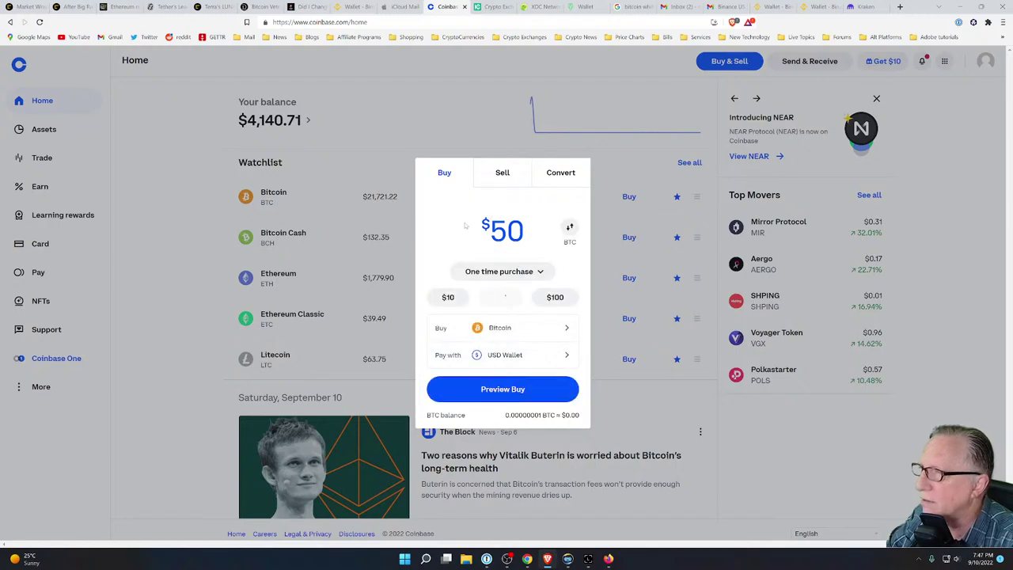
{"action": "left_click", "coordinate": [502, 388]}
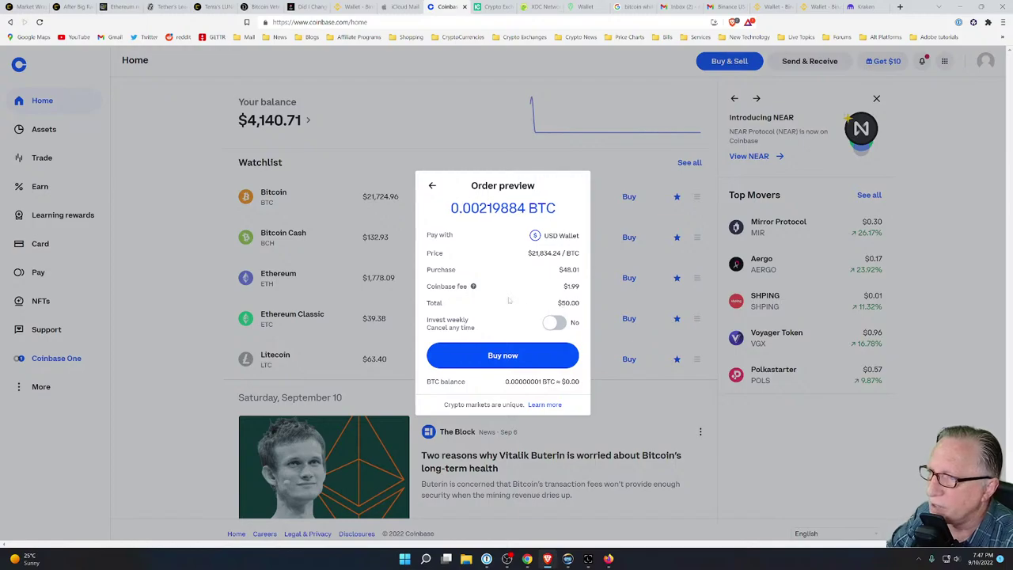
{"action": "left_click", "coordinate": [501, 357]}
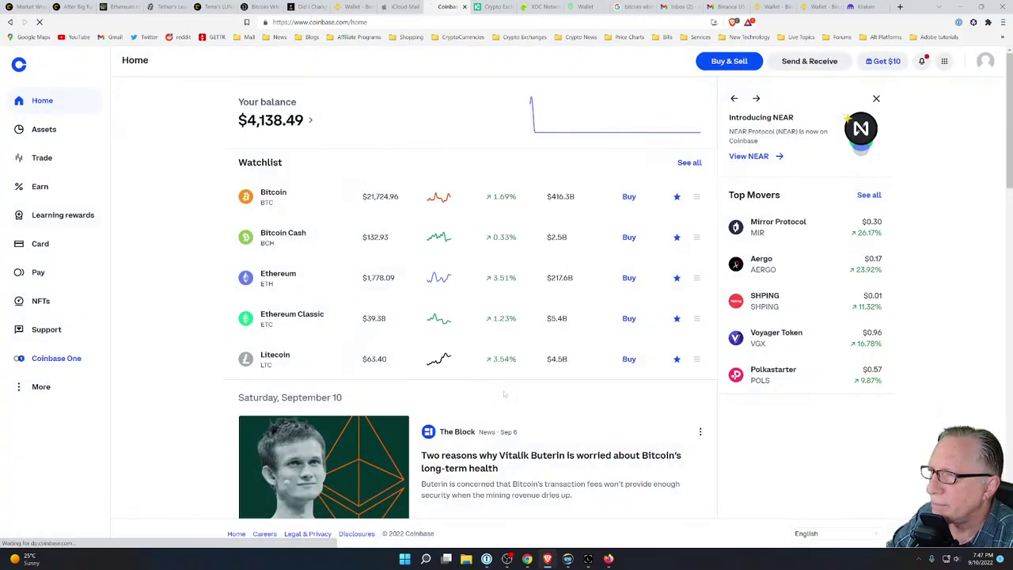
{"action": "left_click", "coordinate": [506, 392]}
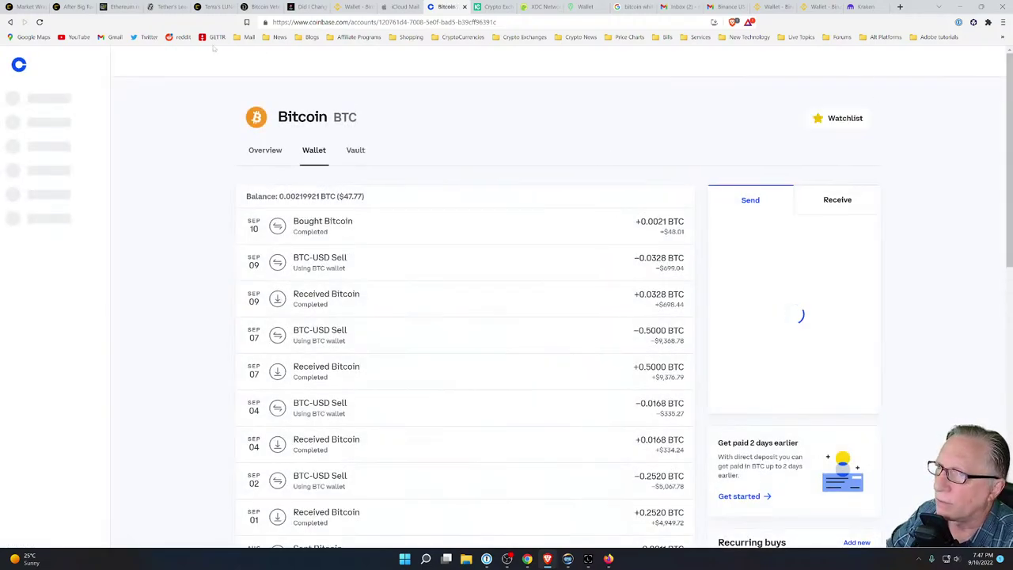
Switch to iCloud Mail and refresh the inbox
{"action": "mouse_move", "coordinate": [547, 559]}
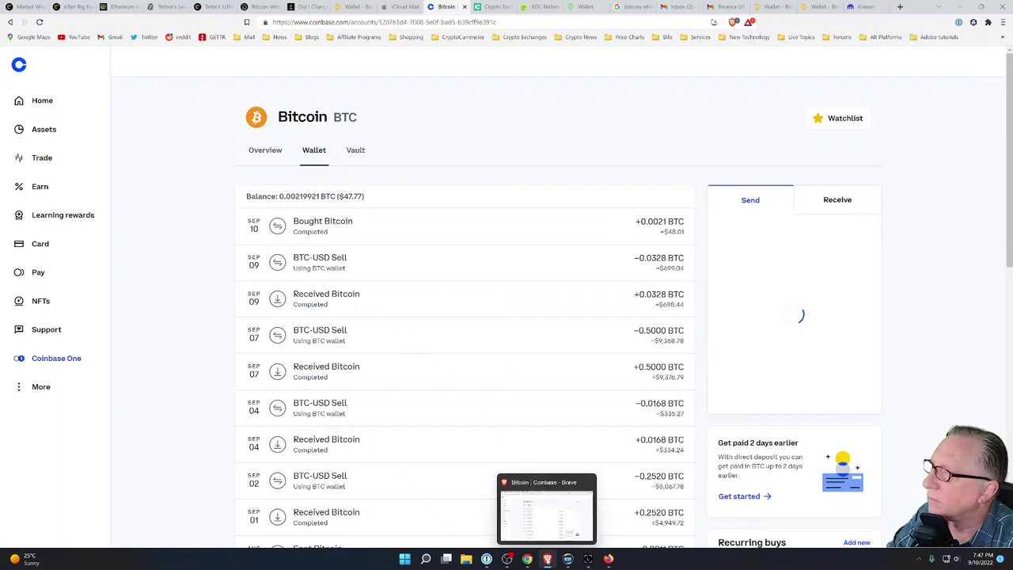
{"action": "left_click", "coordinate": [399, 7]}
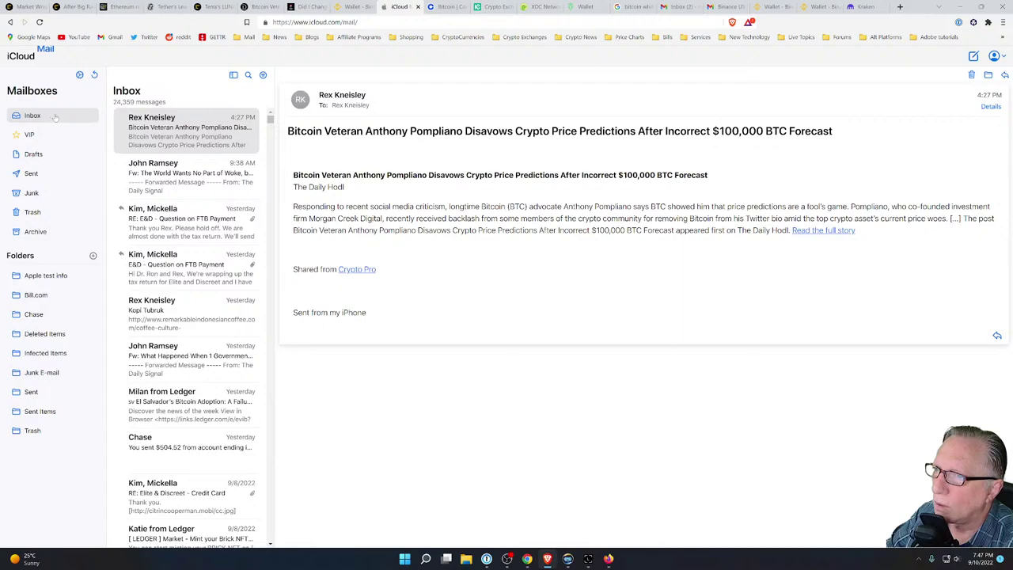
{"action": "left_click", "coordinate": [40, 22]}
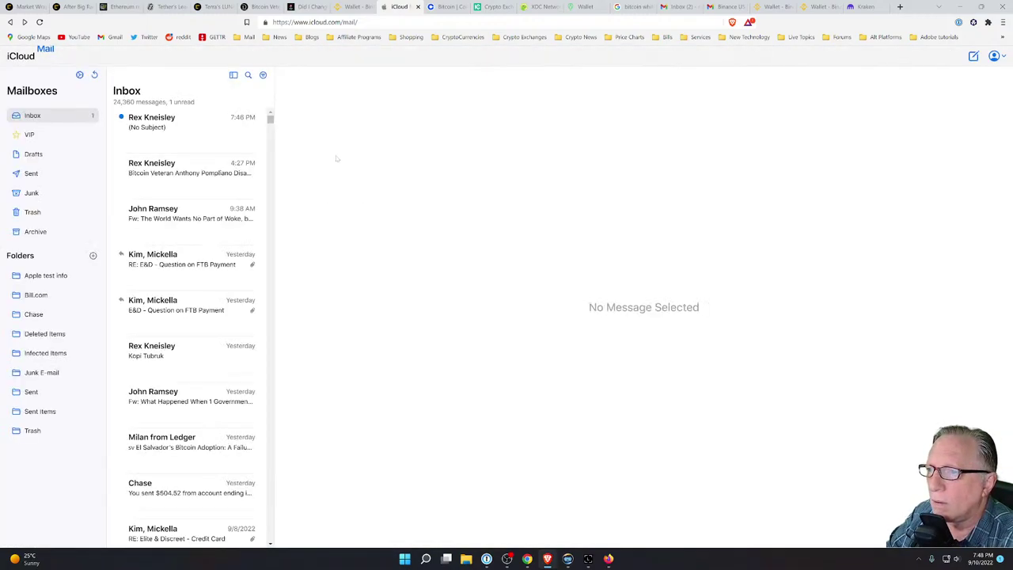
Open the newest no-subject message and copy the Bitcoin address in it
{"action": "left_click", "coordinate": [157, 129]}
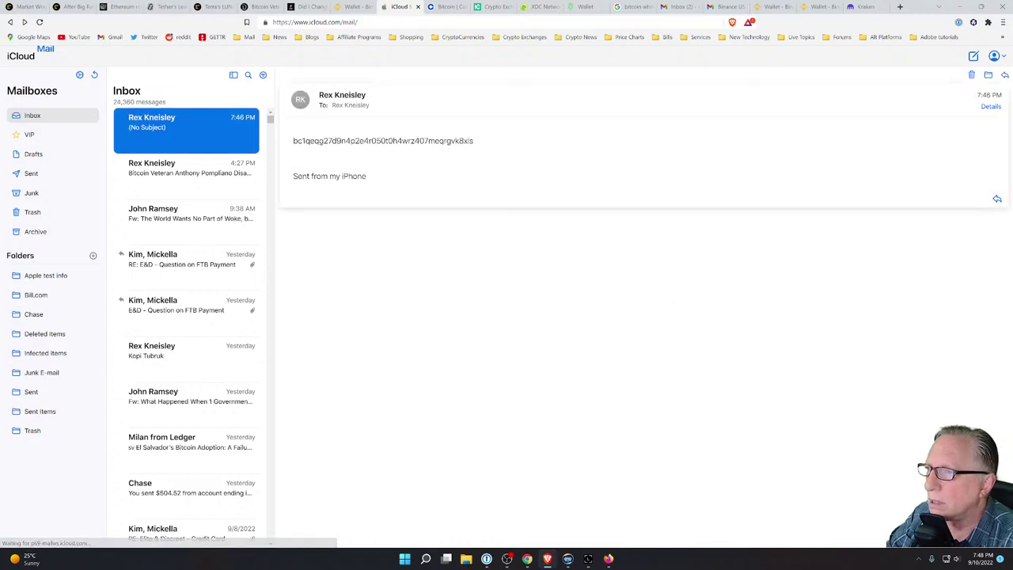
{"action": "left_click_drag", "start_coordinate": [292, 141], "coordinate": [475, 142]}
{"action": "right_click", "coordinate": [456, 141]}
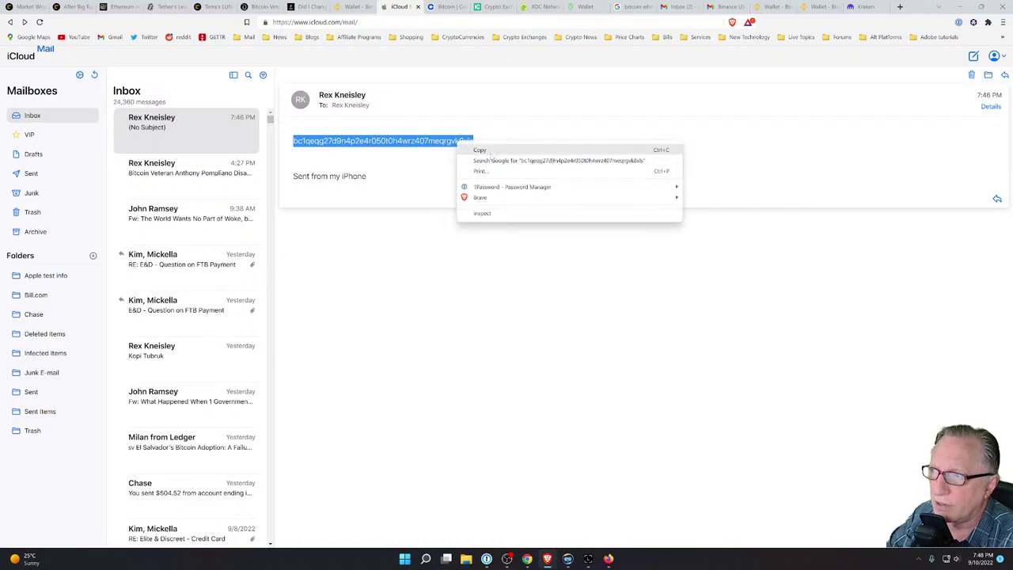
{"action": "left_click", "coordinate": [474, 149]}
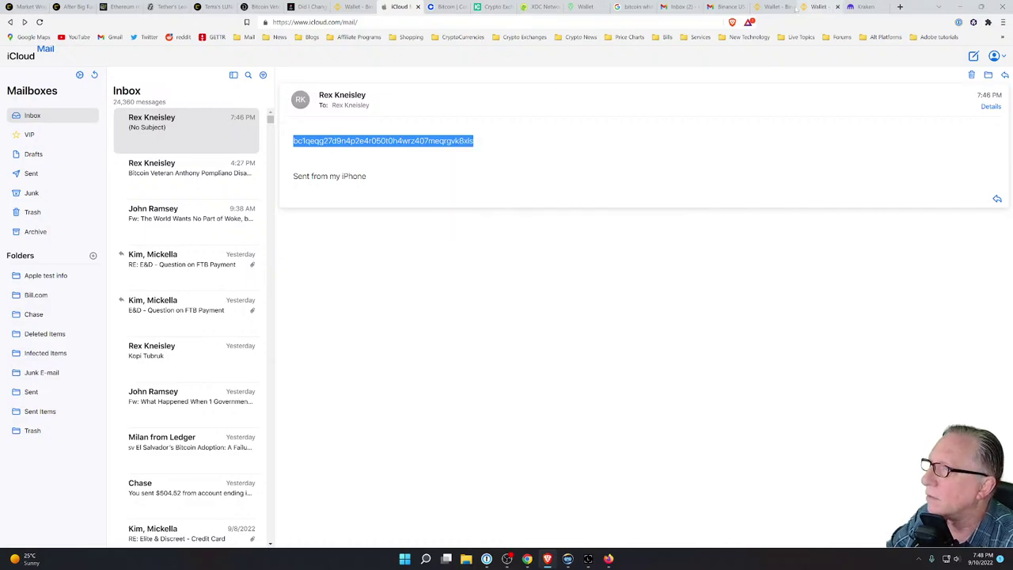
Set up a Coinbase Bitcoin send of the full $47.77 balance to the pasted address
{"action": "left_click", "coordinate": [445, 7]}
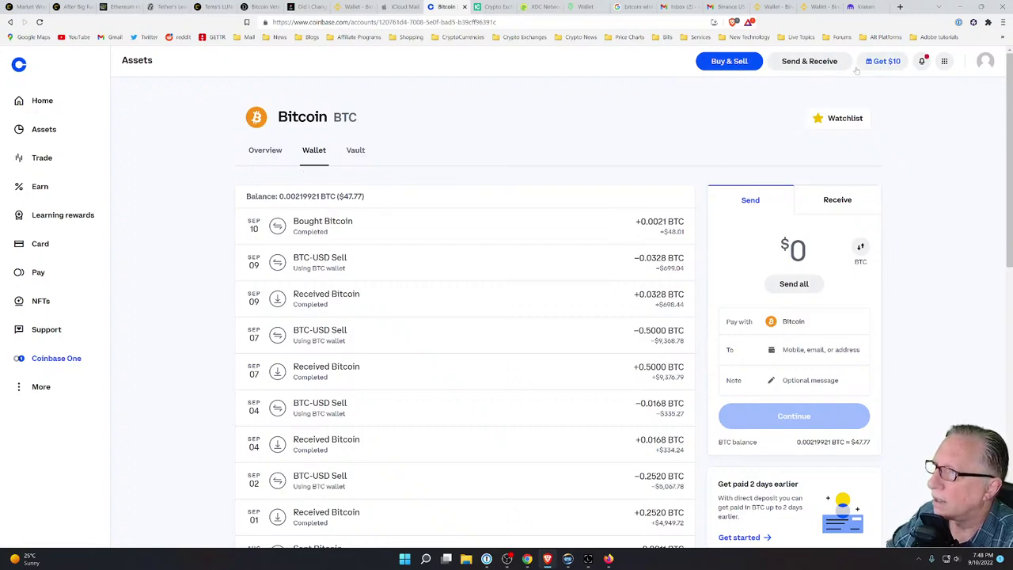
{"action": "left_click", "coordinate": [807, 62]}
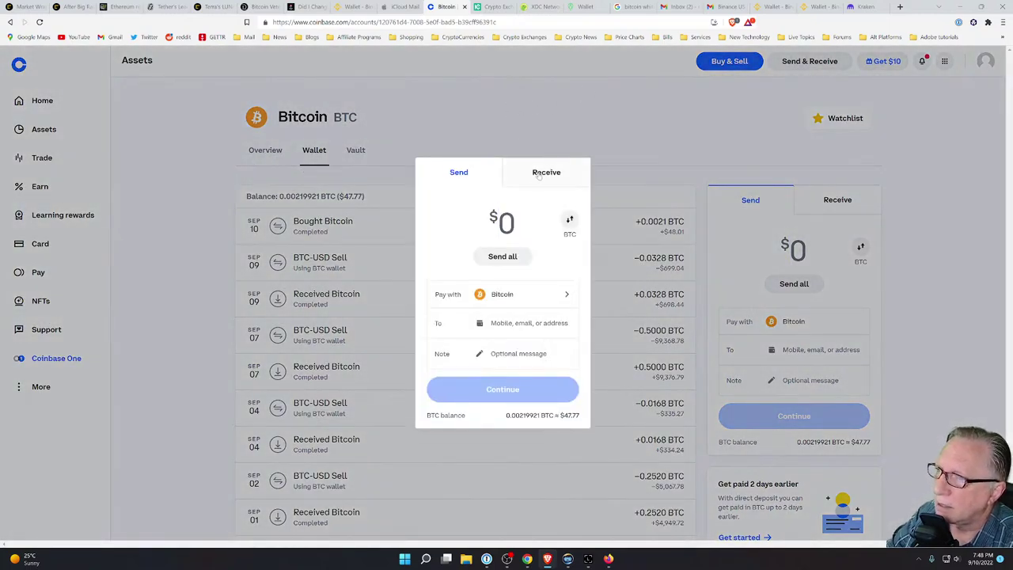
{"action": "left_click", "coordinate": [500, 259]}
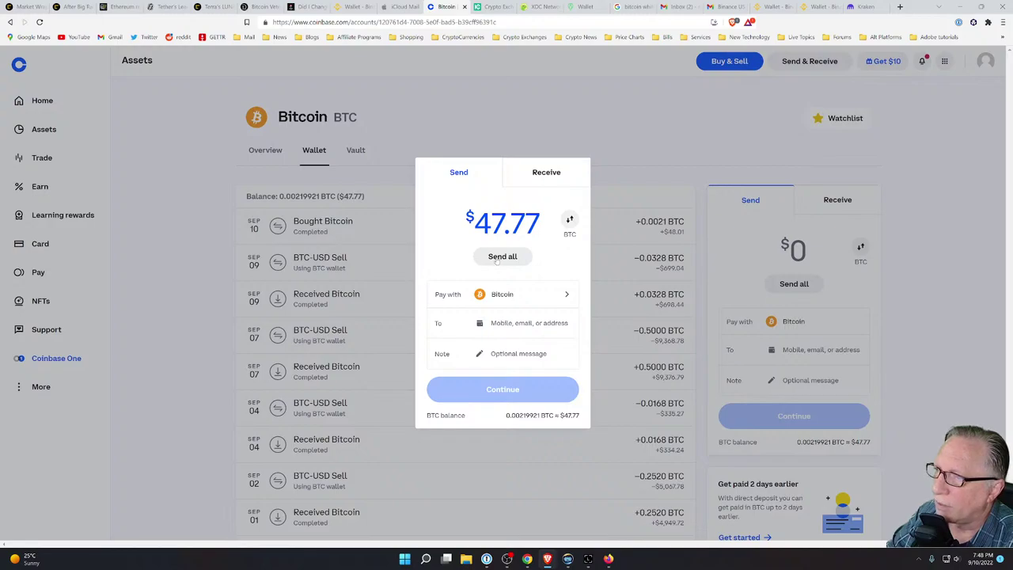
{"action": "right_click", "coordinate": [499, 330]}
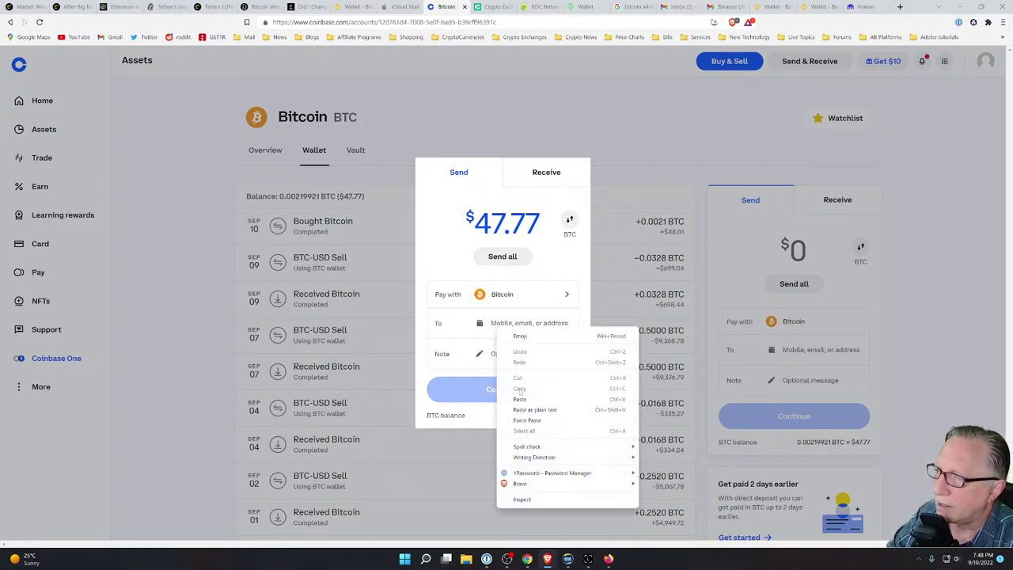
{"action": "left_click", "coordinate": [519, 399]}
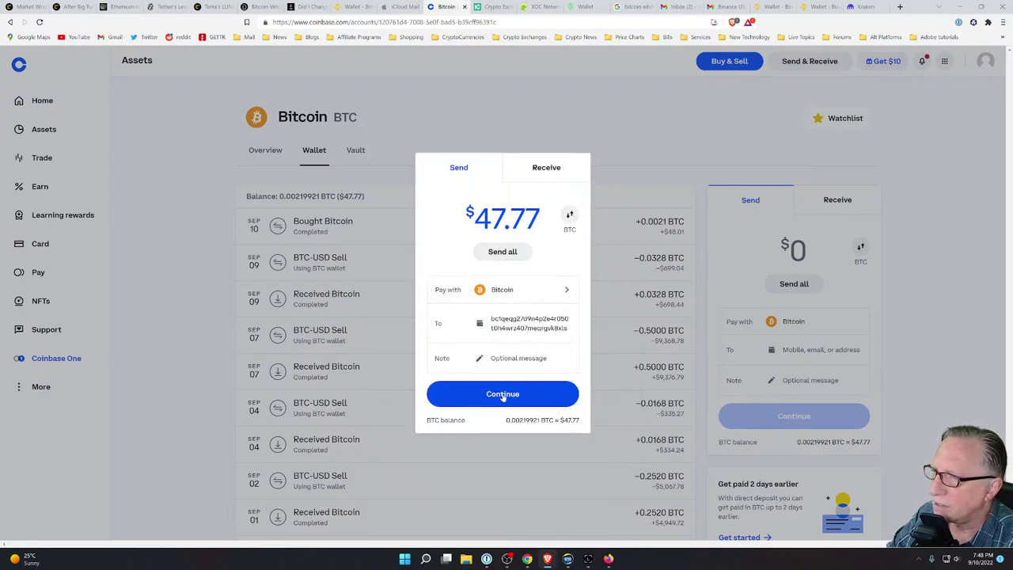
{"action": "left_click", "coordinate": [503, 394]}
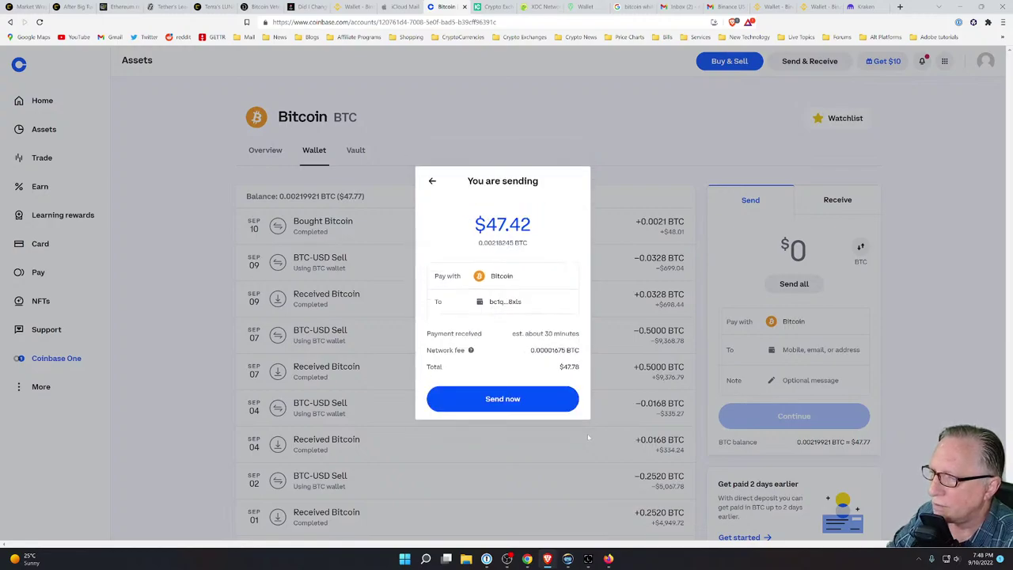
Check the phone's empty Bitcoin New wallet, then submit the $47.42 send
{"action": "left_click", "coordinate": [567, 559]}
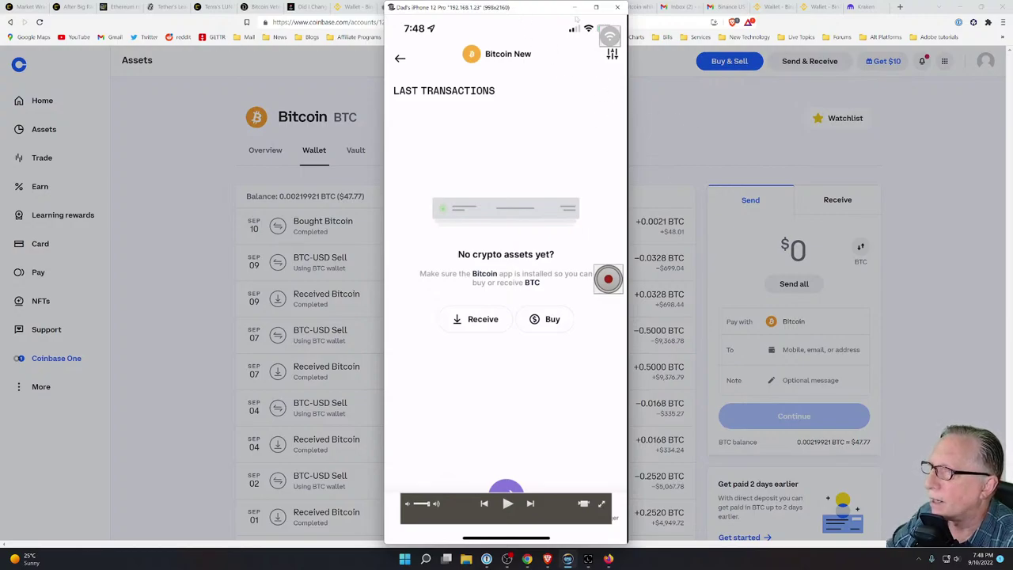
{"action": "left_click", "coordinate": [575, 7]}
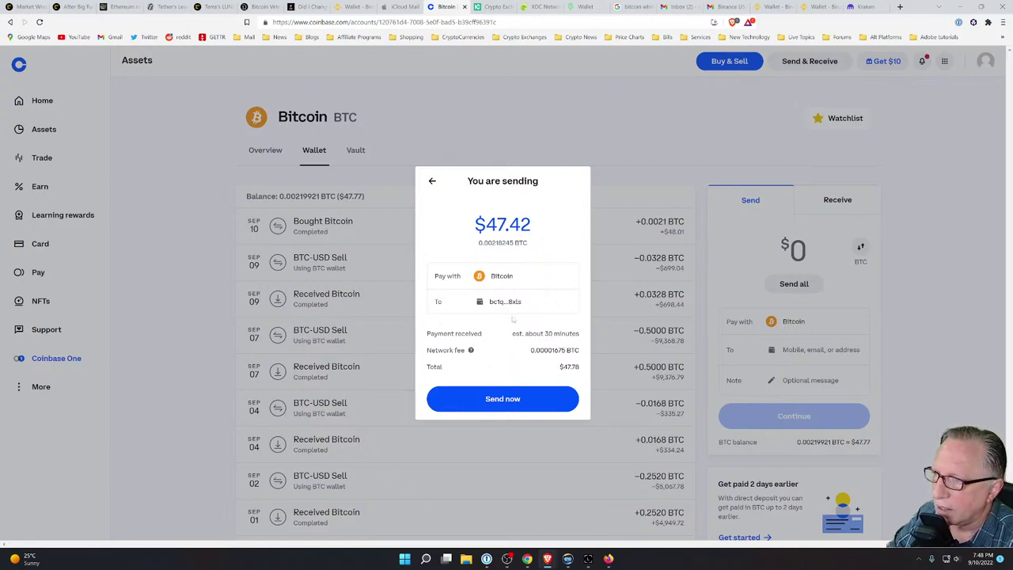
{"action": "left_click", "coordinate": [568, 560]}
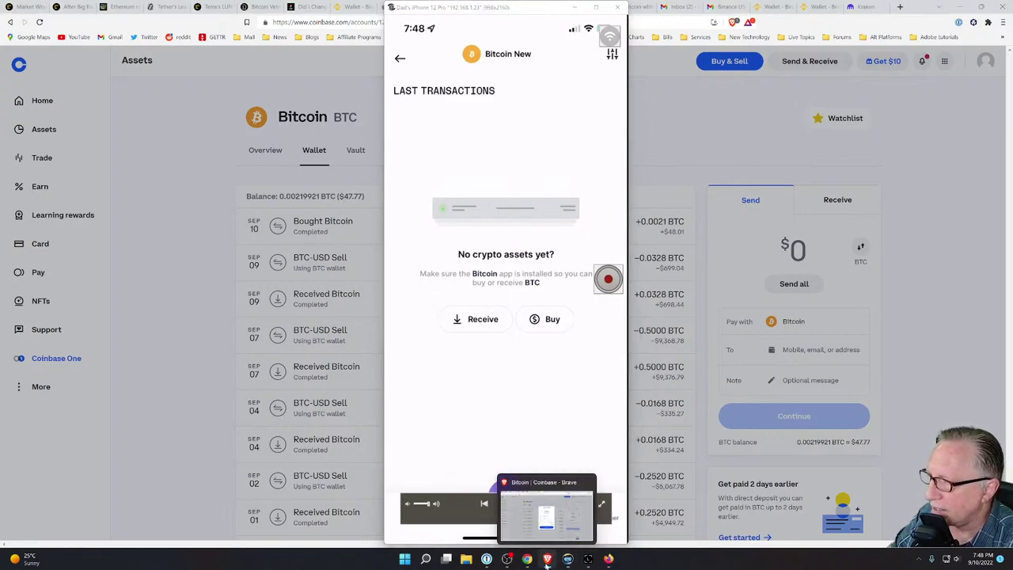
{"action": "left_click", "coordinate": [546, 562]}
{"action": "left_click", "coordinate": [547, 562]}
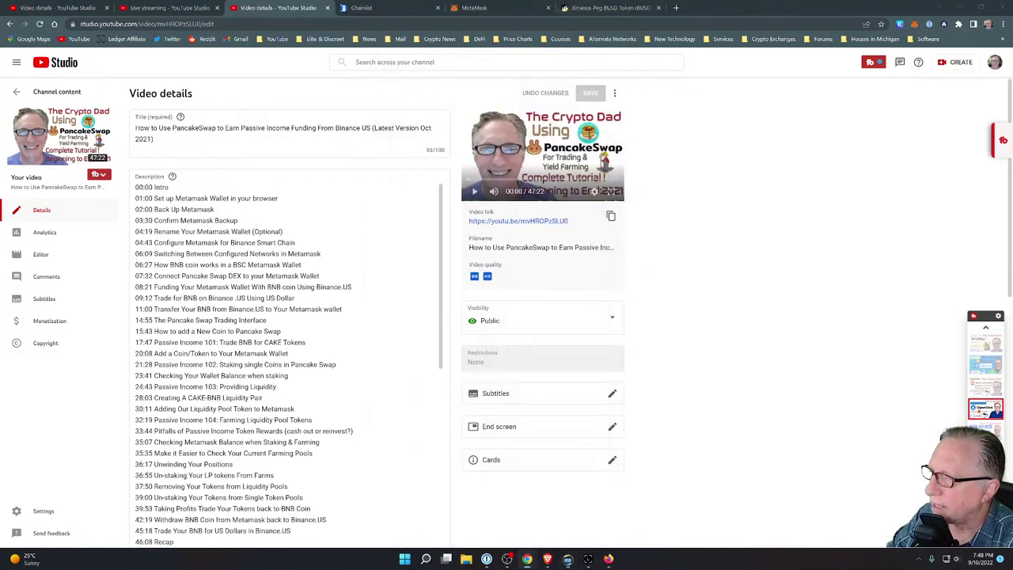
{"action": "left_click", "coordinate": [547, 559]}
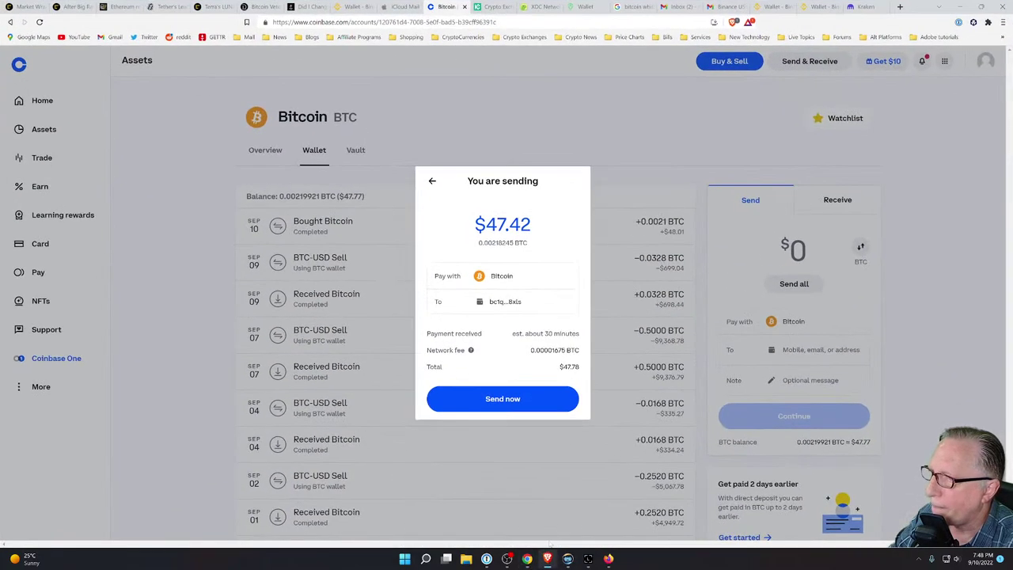
{"action": "left_click", "coordinate": [504, 401]}
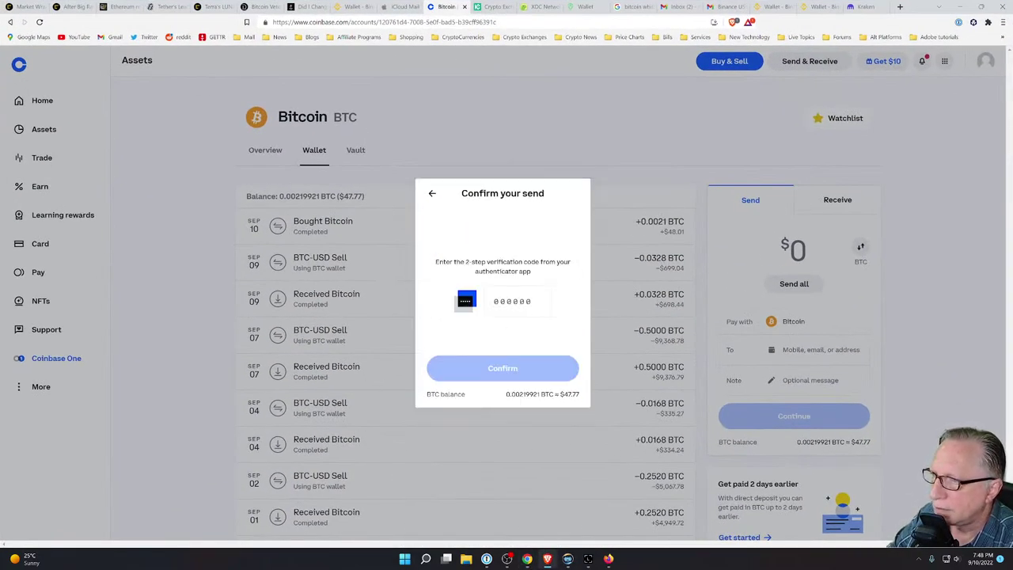
Enter the 2-step verification code and confirm the 0.00218245 BTC send
{"action": "left_click", "coordinate": [517, 301]}
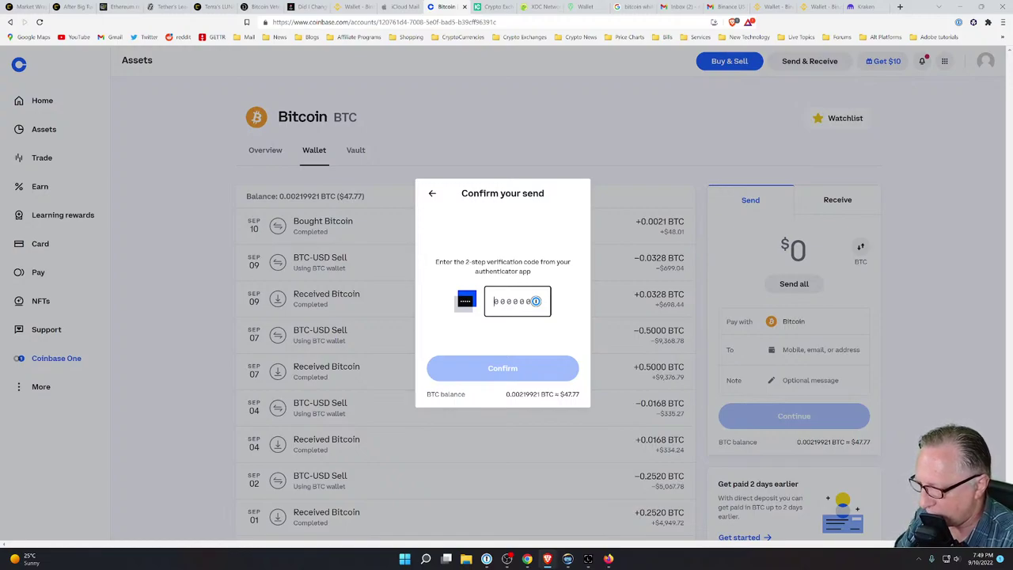
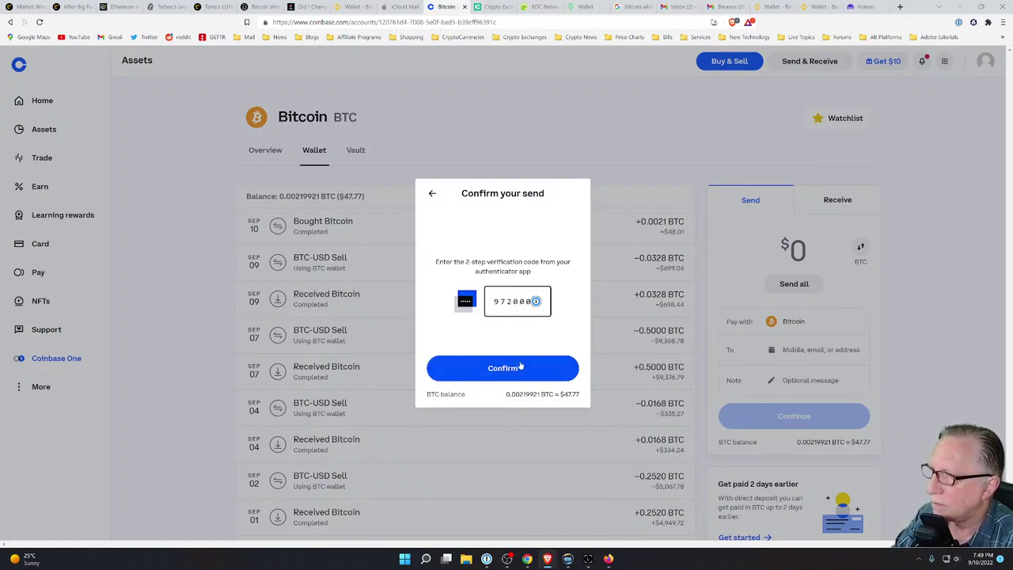
{"action": "left_click", "coordinate": [516, 367]}
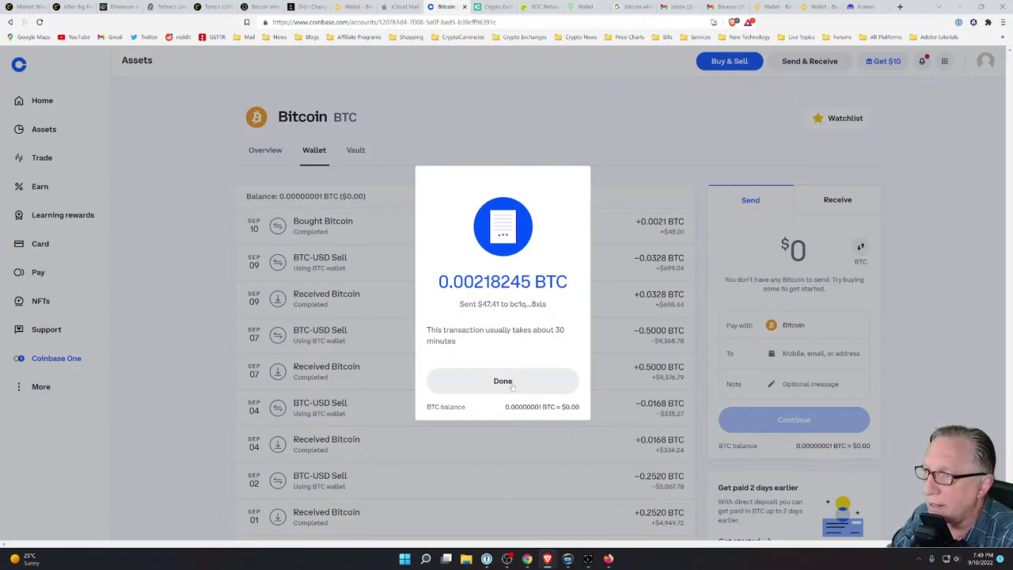
Close the send confirmation, view Ledger Live's accounts list, and bring up the phone mirror
{"action": "left_click", "coordinate": [507, 388]}
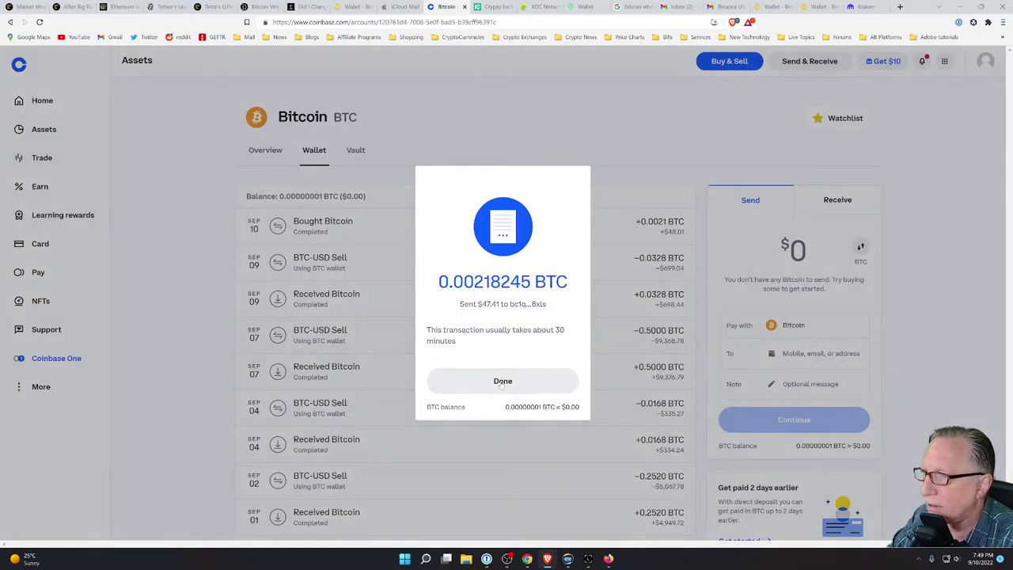
{"action": "left_click", "coordinate": [587, 559]}
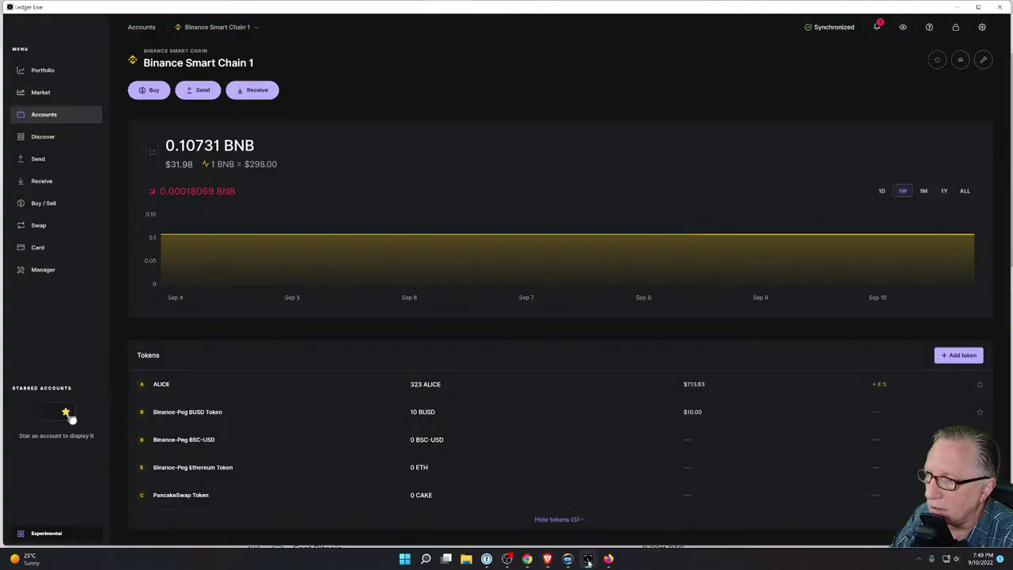
{"action": "left_click", "coordinate": [45, 114]}
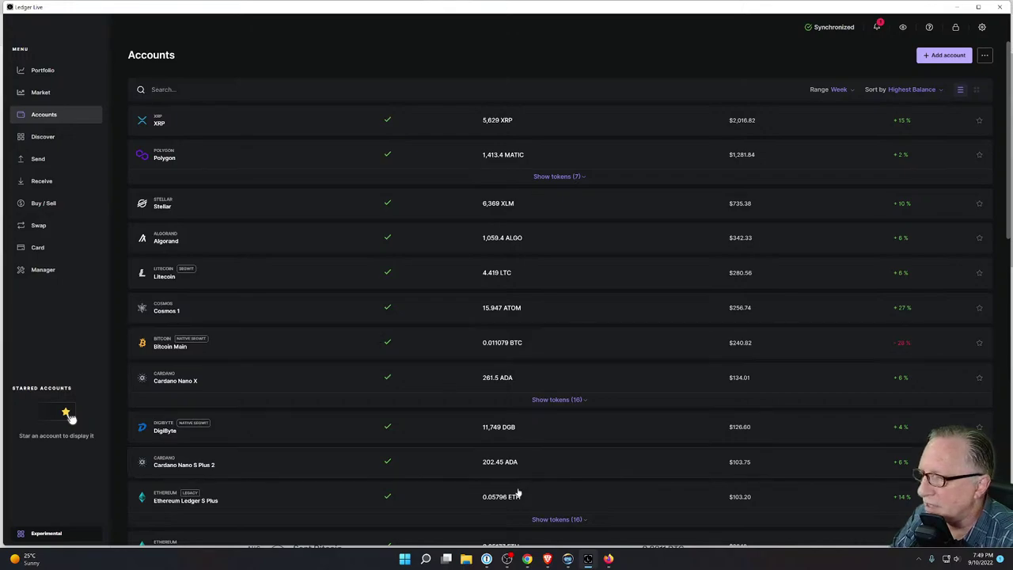
{"action": "left_click", "coordinate": [563, 558]}
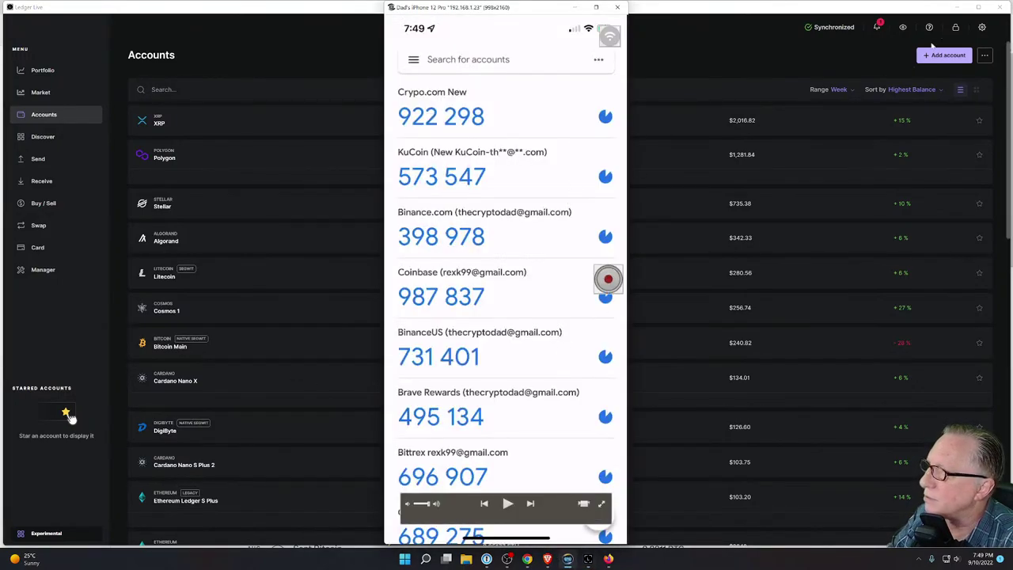
Minimize the Ledger Live, Coinbase, YouTube Studio and Etherscan windows
{"action": "left_click", "coordinate": [963, 7]}
{"action": "left_click", "coordinate": [962, 8]}
{"action": "left_click", "coordinate": [964, 7]}
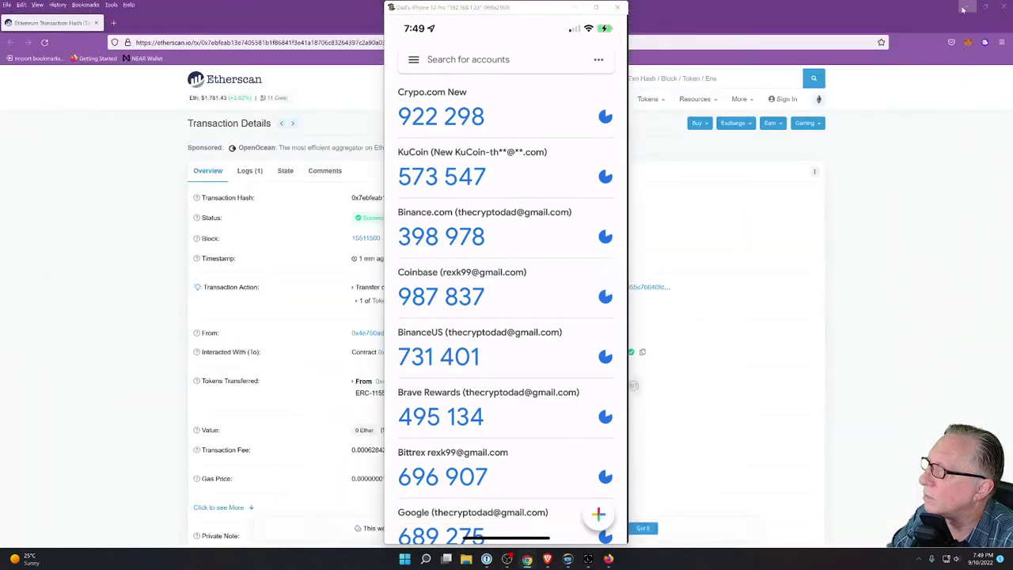
{"action": "left_click", "coordinate": [967, 8]}
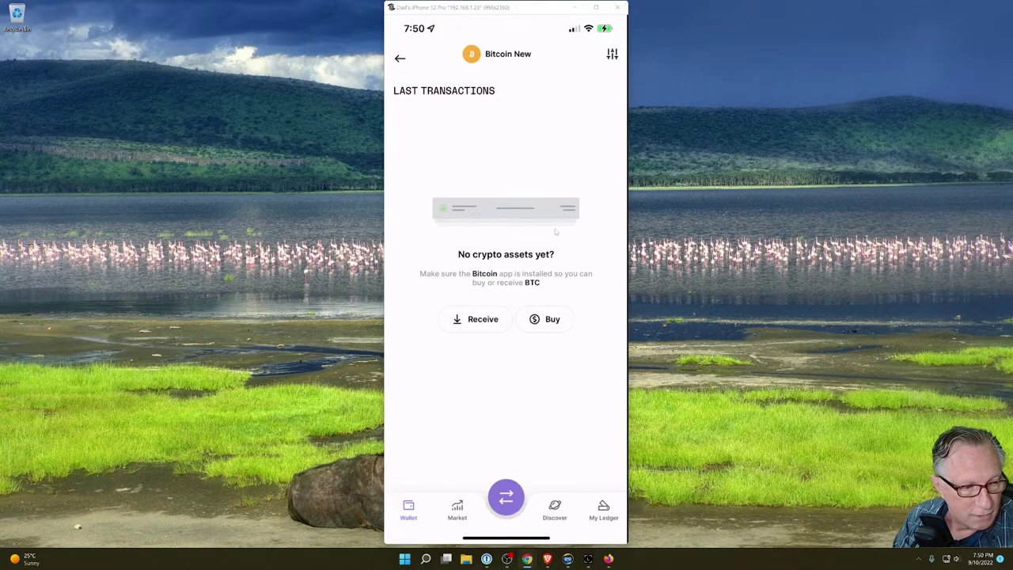
Pull down to refresh the Bitcoin New account on the phone
{"action": "scroll", "coordinate": [556, 231], "scroll_direction": "up", "scroll_amount": 5}
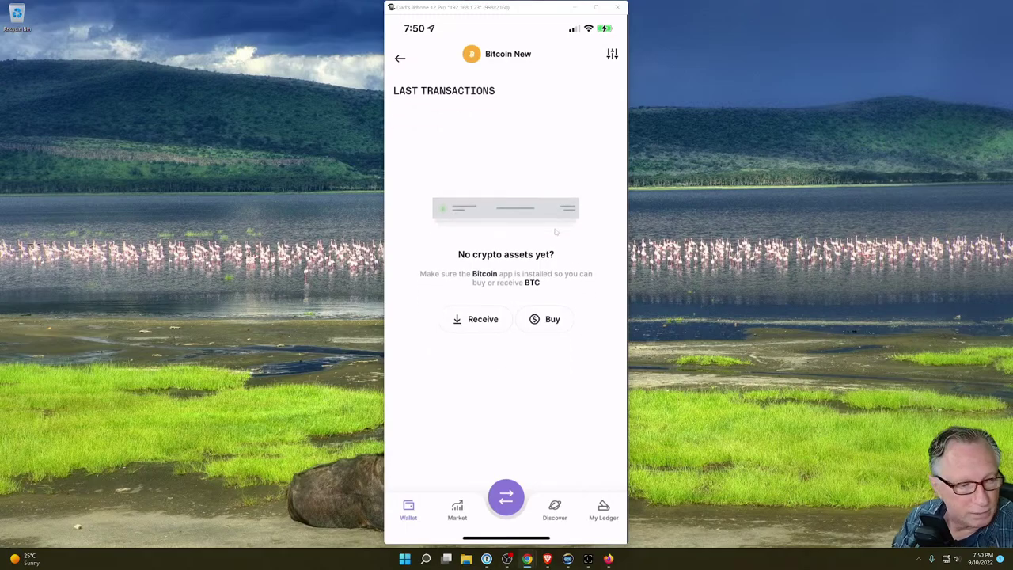
{"action": "scroll", "coordinate": [556, 231], "scroll_direction": "up", "scroll_amount": 5}
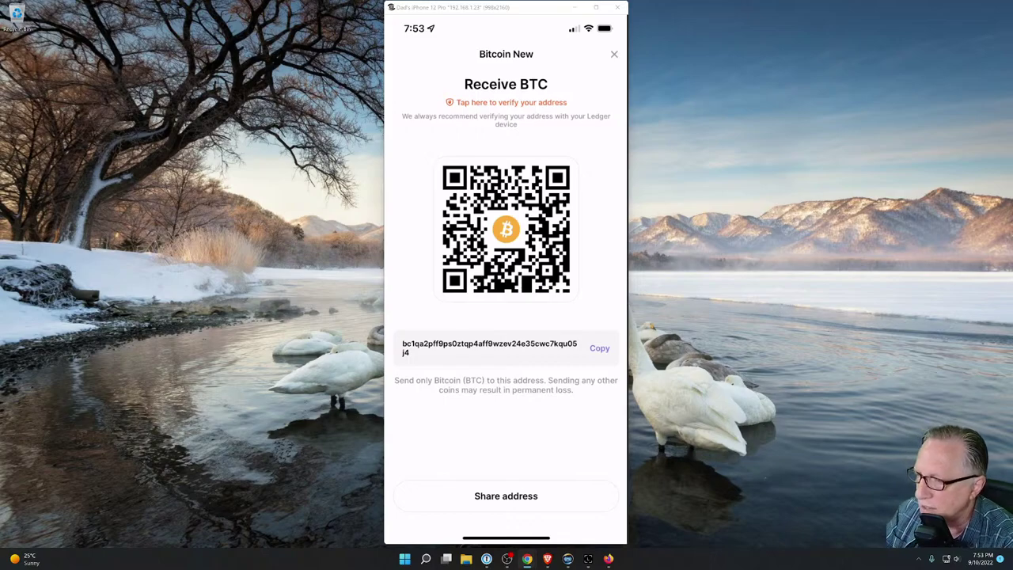
Reload Coinbase's Bitcoin wallet and open the pending −0.0021992 BTC Sent Bitcoin transaction
{"action": "left_click", "coordinate": [546, 558]}
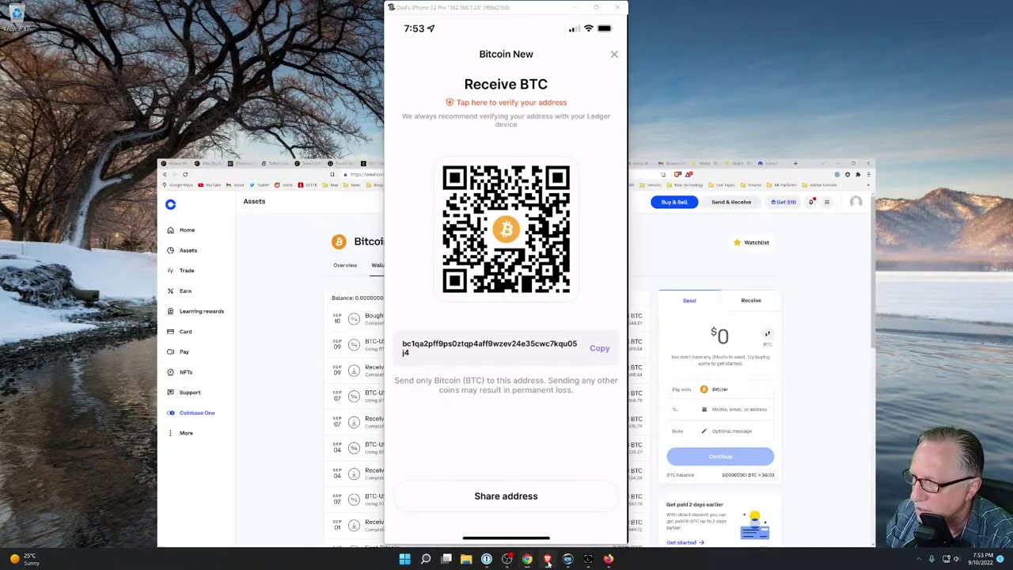
{"action": "left_click", "coordinate": [575, 7]}
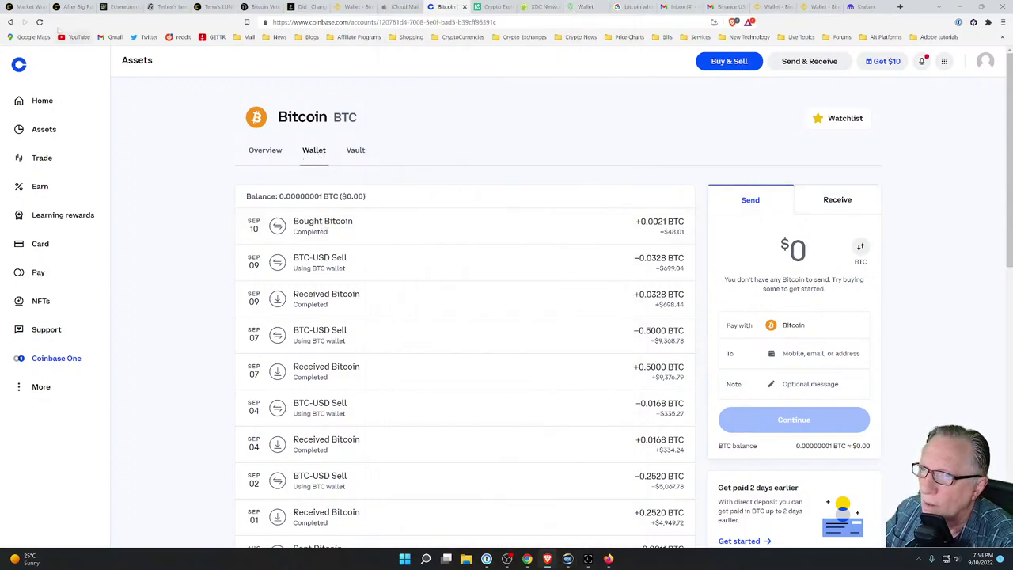
{"action": "left_click", "coordinate": [40, 21]}
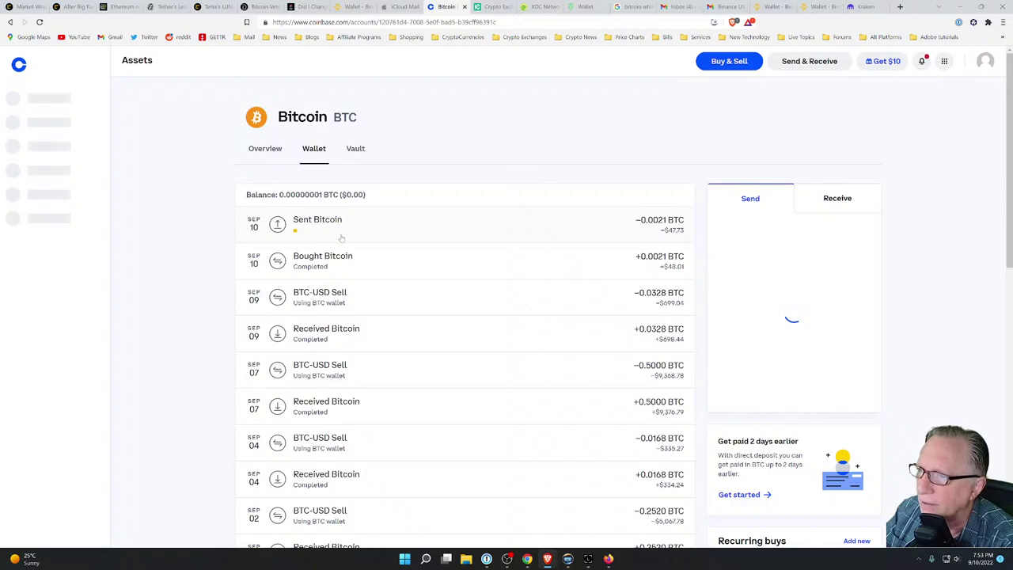
{"action": "left_click", "coordinate": [341, 238]}
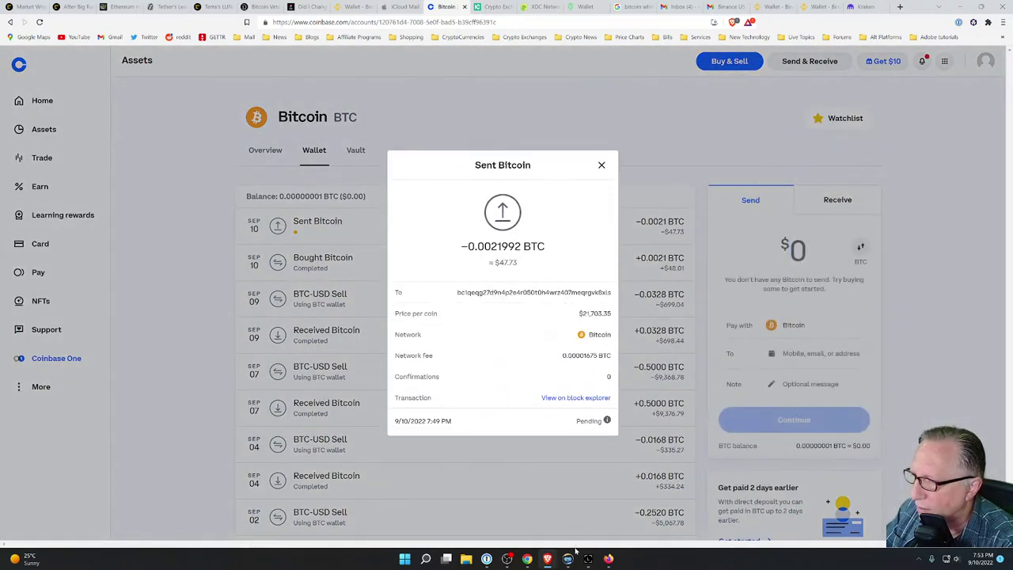
{"action": "mouse_move", "coordinate": [527, 560]}
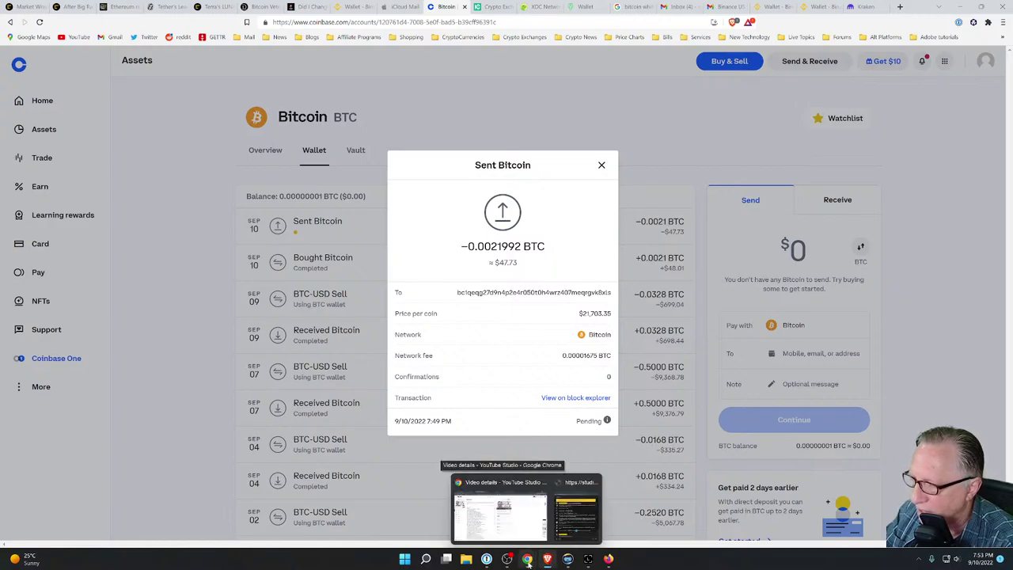
Verify on the phone that Bitcoin New received 0.0021824 BTC, then switch to desktop Ledger Live
{"action": "left_click", "coordinate": [568, 560]}
{"action": "left_click_drag", "start_coordinate": [502, 6], "coordinate": [239, 7]}
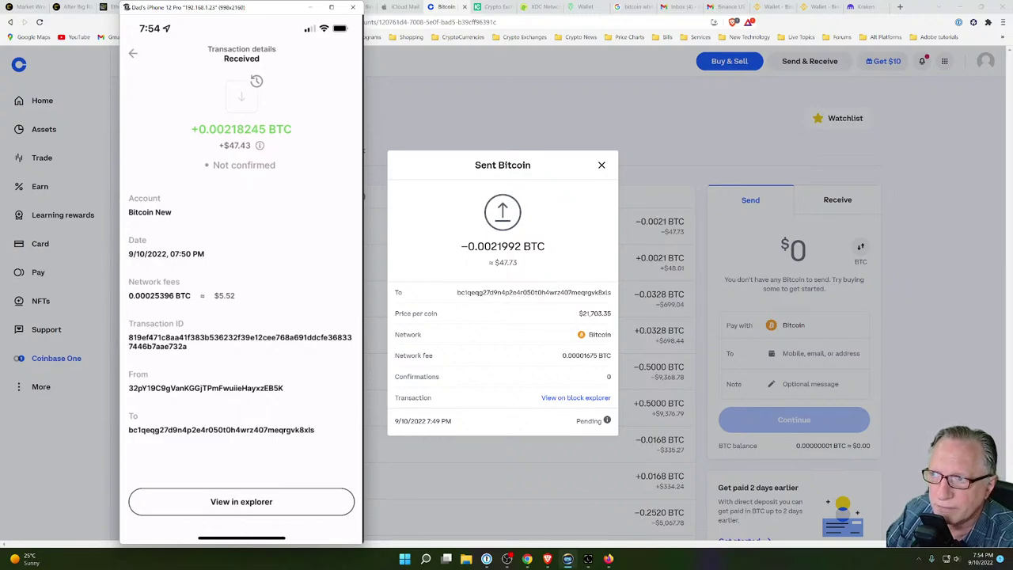
{"action": "left_click", "coordinate": [602, 165]}
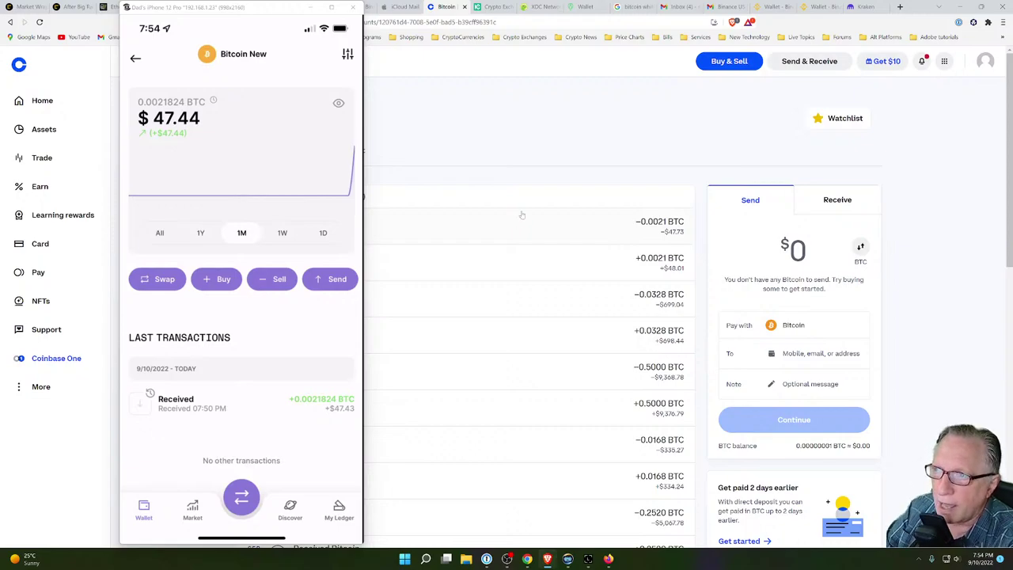
{"action": "left_click", "coordinate": [309, 7]}
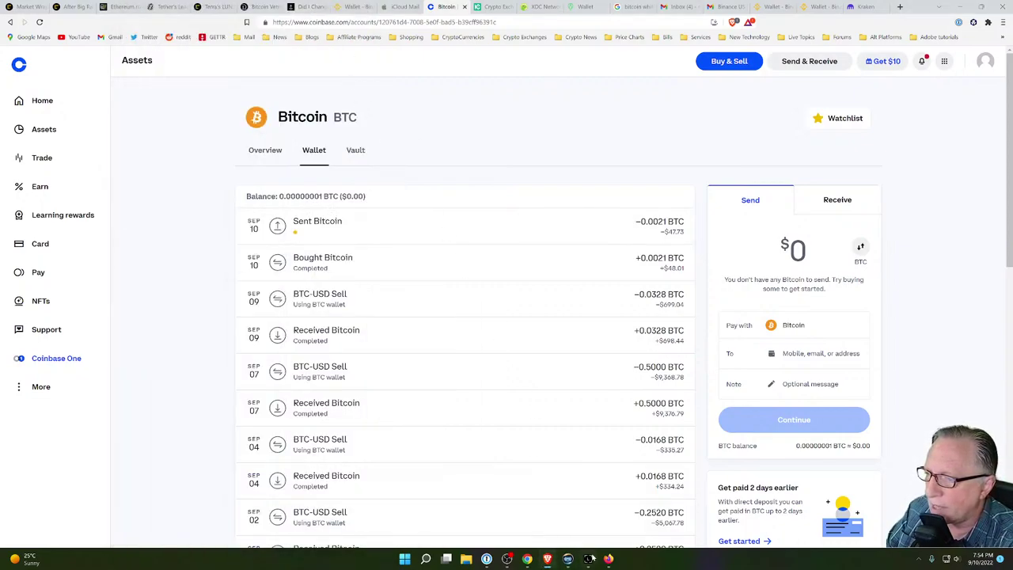
{"action": "left_click", "coordinate": [587, 559]}
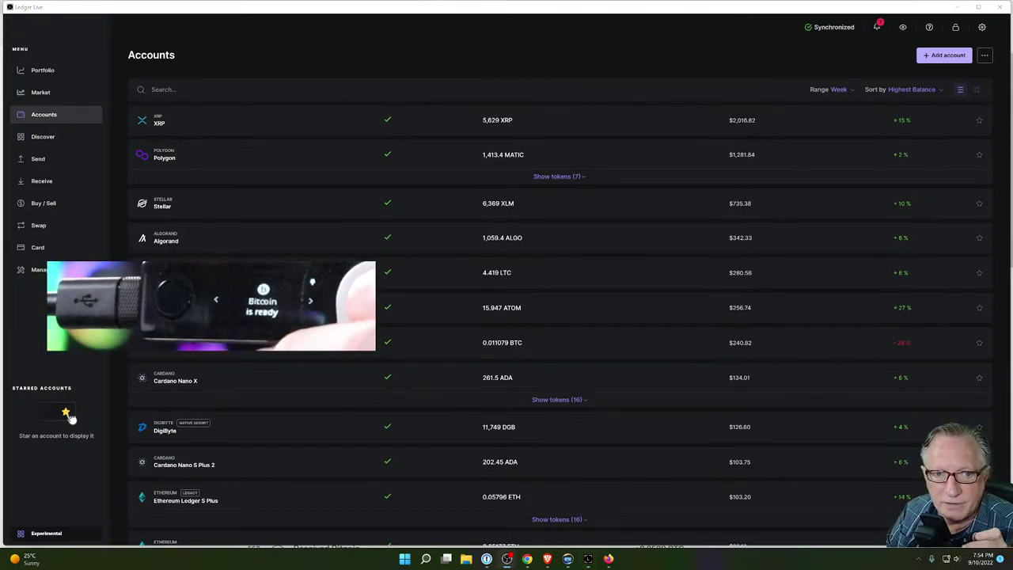
Start adding a Bitcoin (BTC) account and continue to the device scan step
{"action": "left_click", "coordinate": [929, 53]}
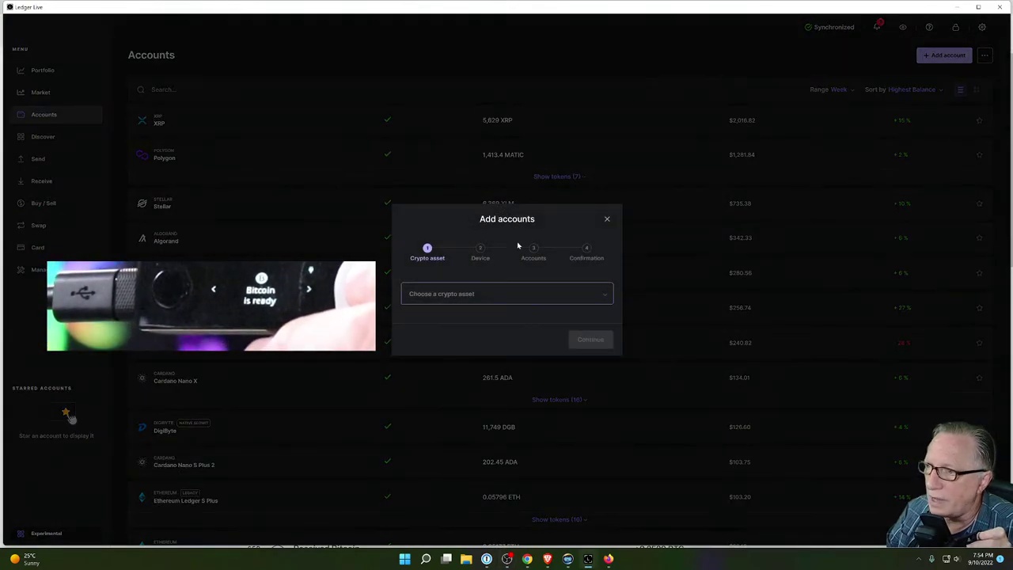
{"action": "left_click", "coordinate": [604, 294]}
{"action": "left_click", "coordinate": [516, 320]}
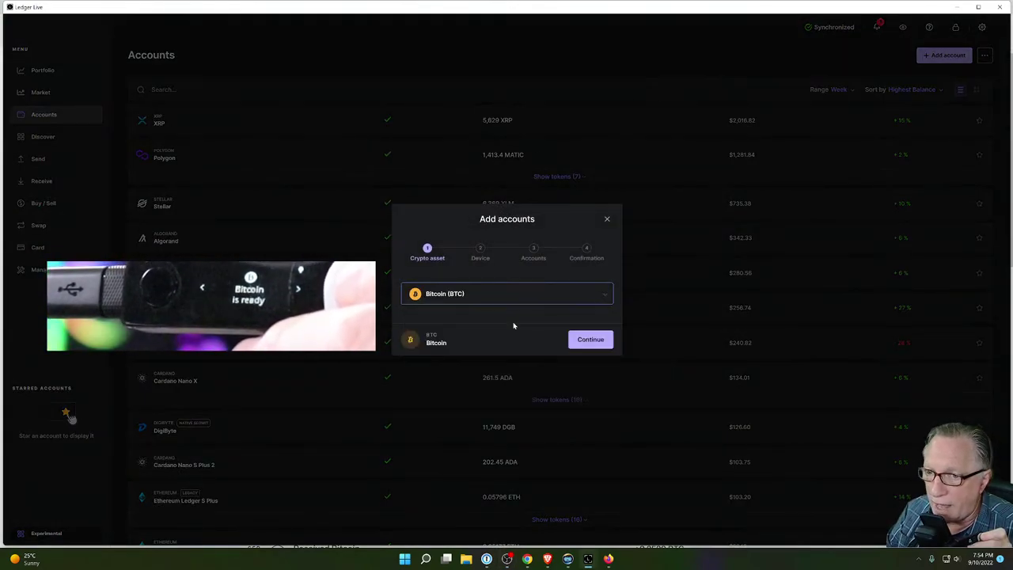
{"action": "left_click", "coordinate": [591, 340]}
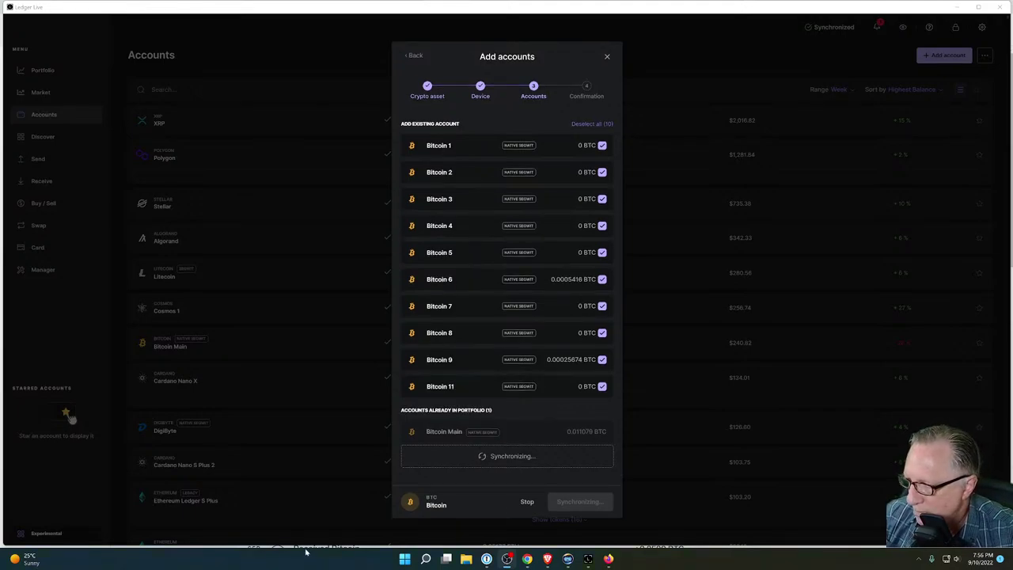
Check the iPhone mirror, hide it again, and scroll through the scanned Bitcoin accounts
{"action": "left_click", "coordinate": [567, 558]}
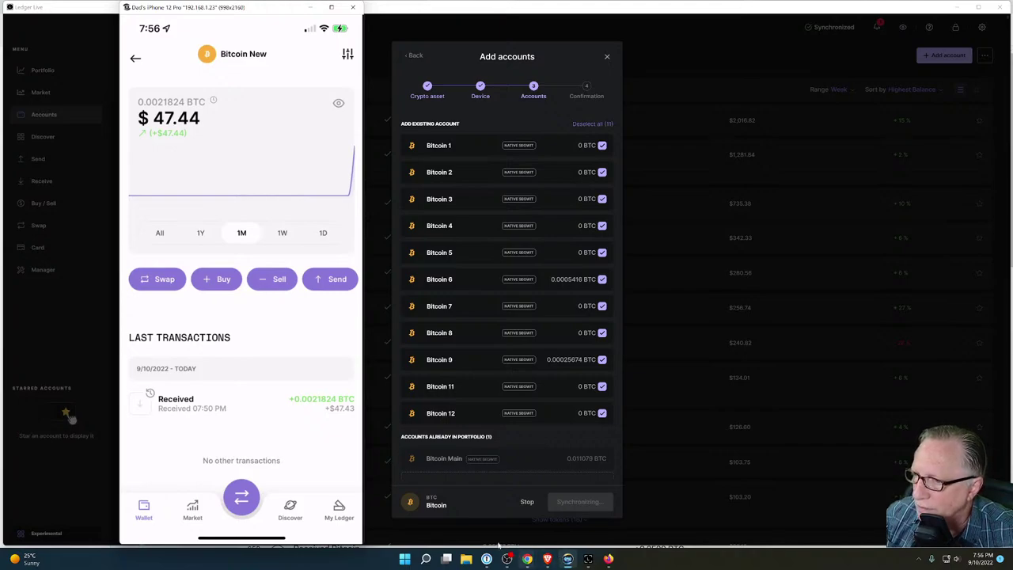
{"action": "mouse_move", "coordinate": [202, 252]}
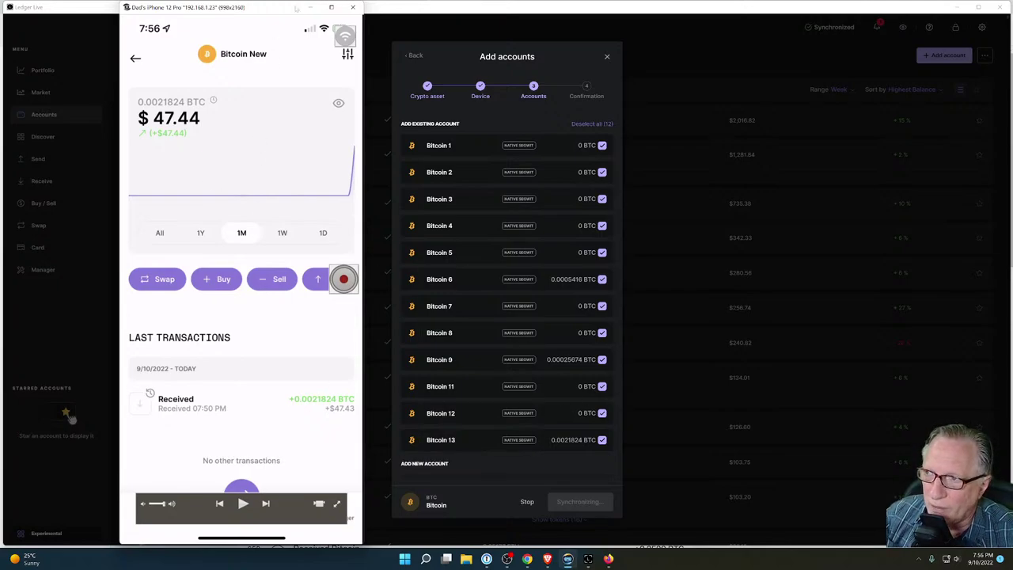
{"action": "left_click", "coordinate": [310, 9]}
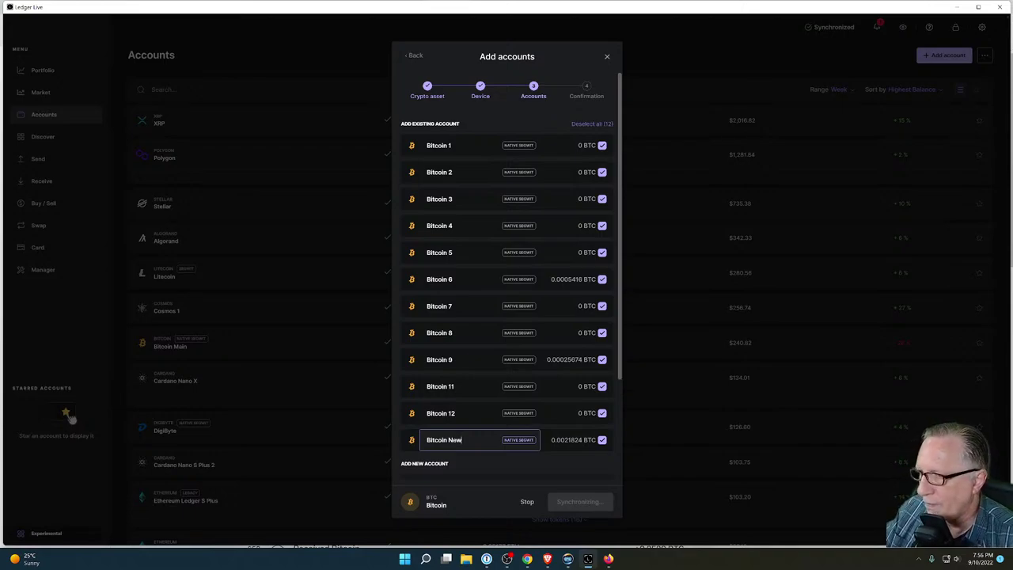
{"action": "scroll", "coordinate": [522, 440], "scroll_direction": "down", "scroll_amount": 3}
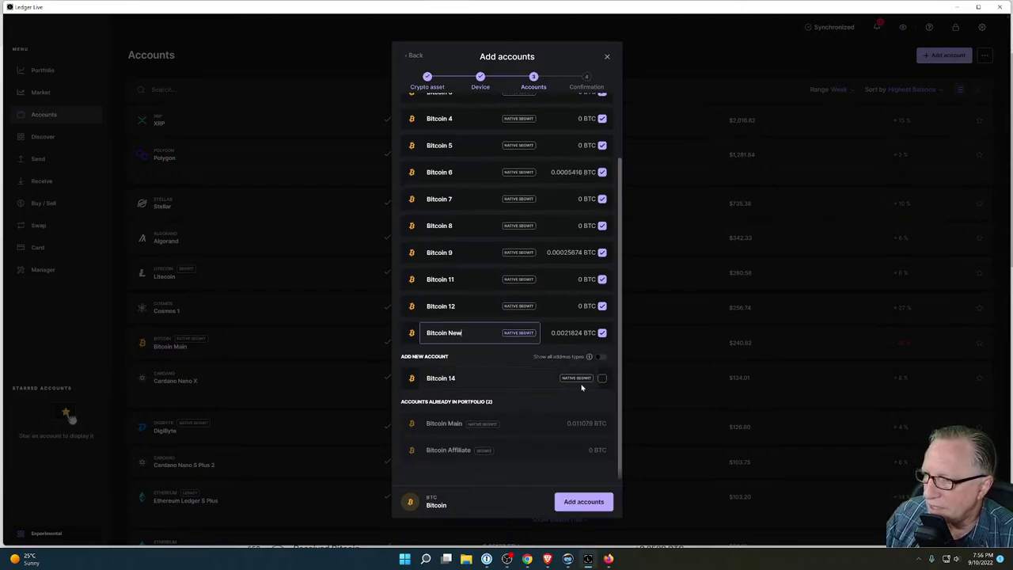
Add the selected Bitcoin accounts, find Bitcoin New in Accounts, and briefly check Litecoin 2
{"action": "left_click", "coordinate": [583, 503]}
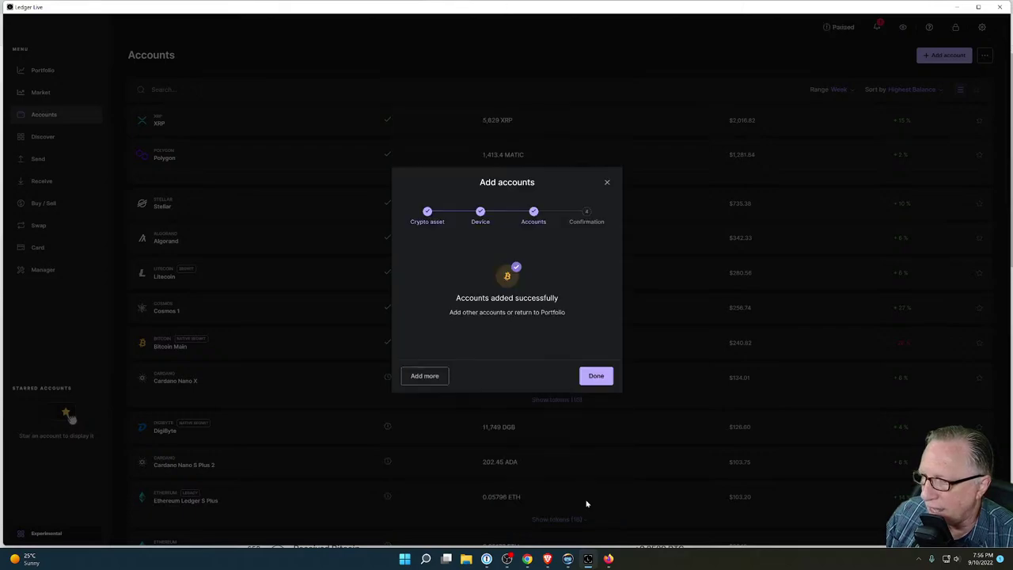
{"action": "left_click", "coordinate": [594, 377]}
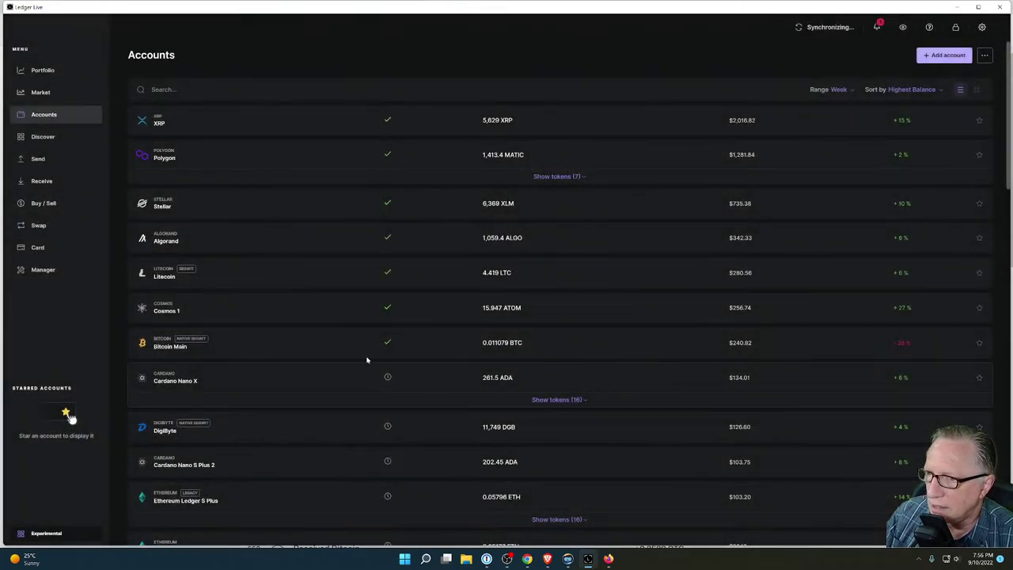
{"action": "scroll", "coordinate": [355, 364], "scroll_direction": "down", "scroll_amount": 5}
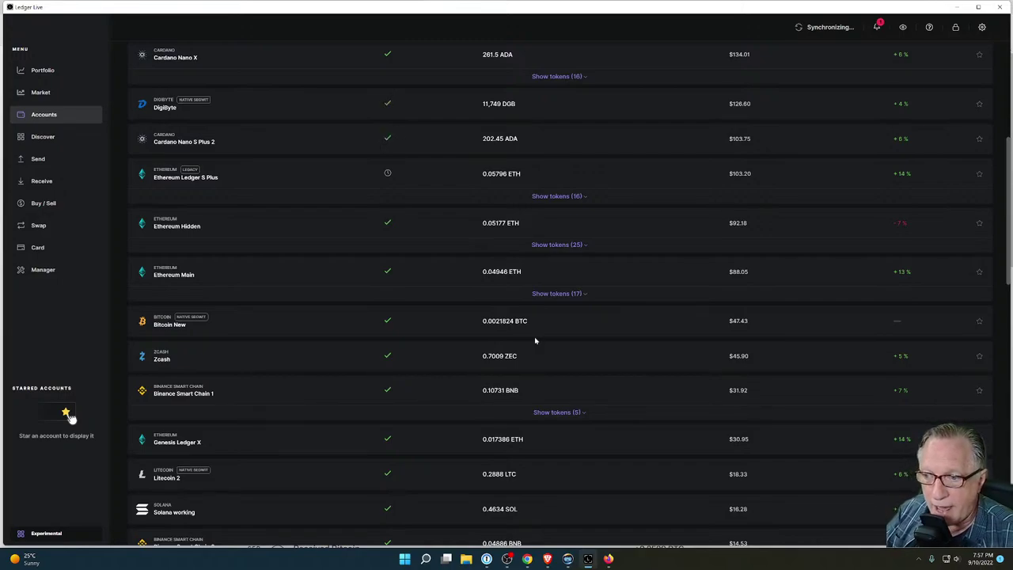
{"action": "scroll", "coordinate": [472, 355], "scroll_direction": "down", "scroll_amount": 2}
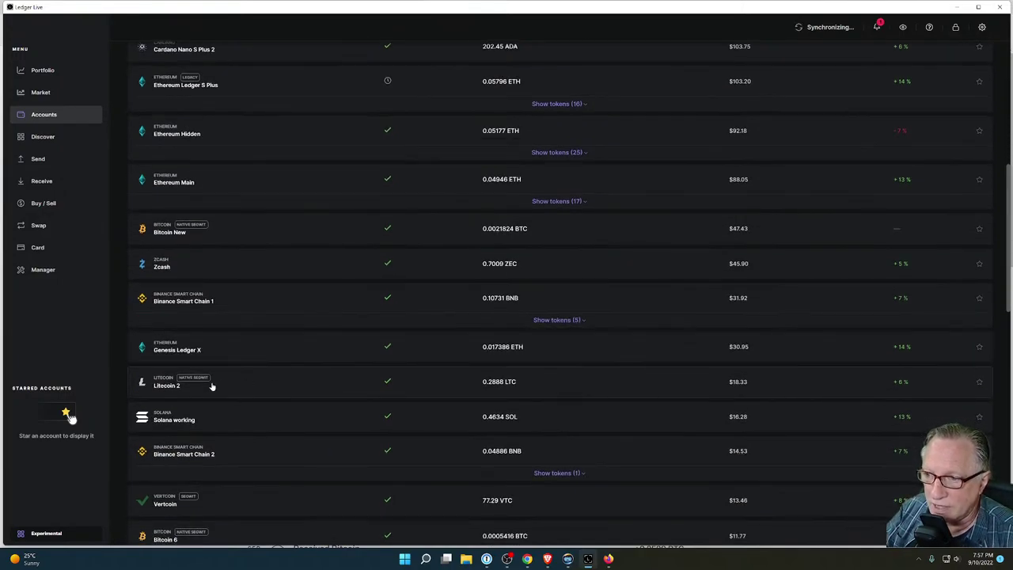
{"action": "left_click", "coordinate": [238, 387]}
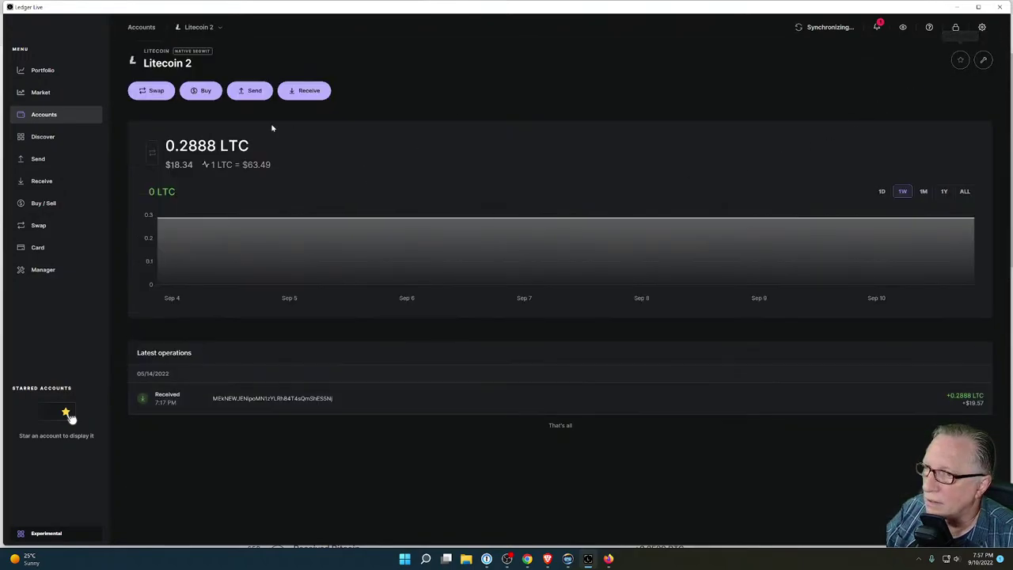
{"action": "left_click", "coordinate": [54, 118]}
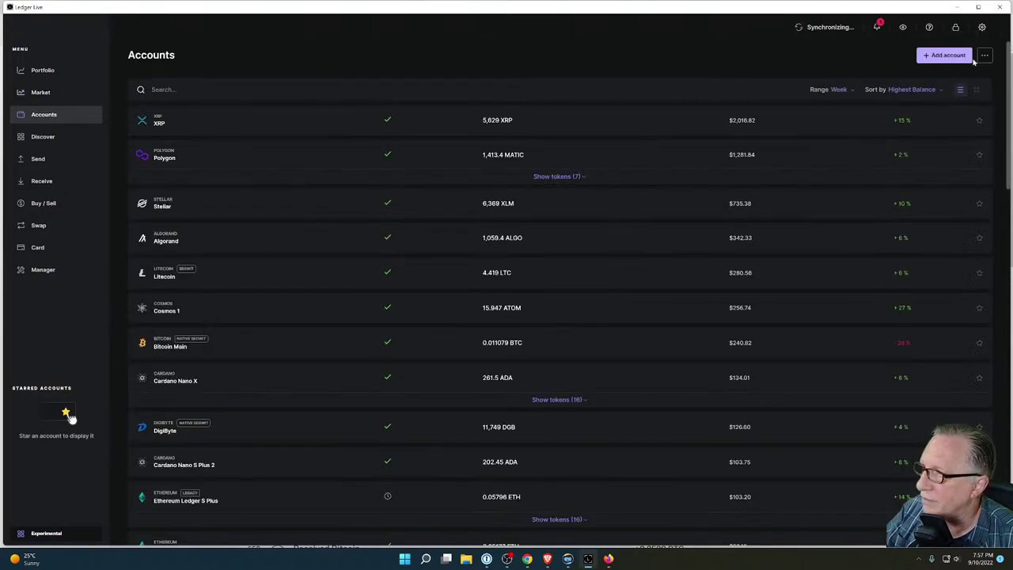
Begin adding a Tether USD (USDT) account, then cancel the addition
{"action": "left_click", "coordinate": [935, 57]}
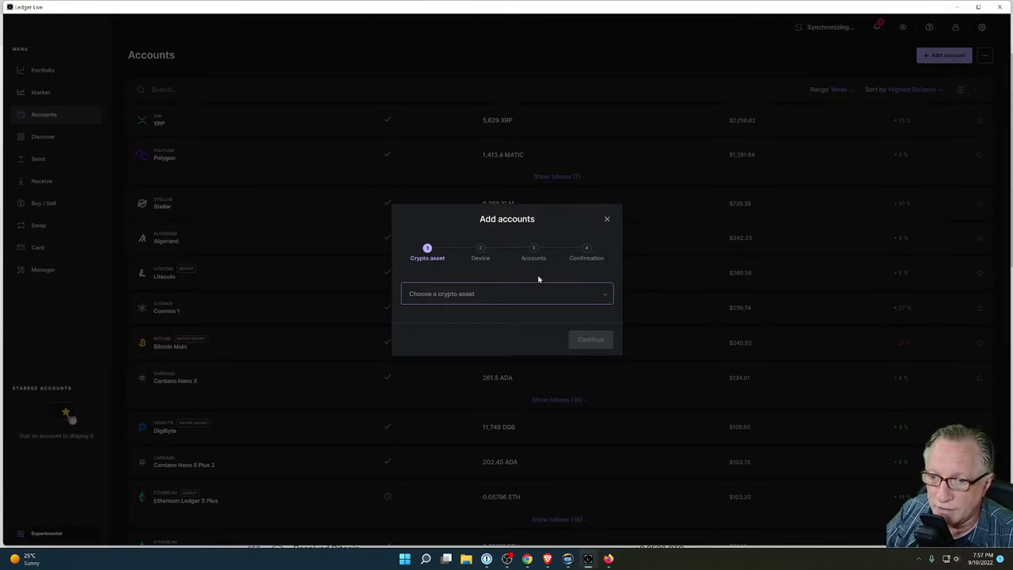
{"action": "left_click", "coordinate": [603, 297]}
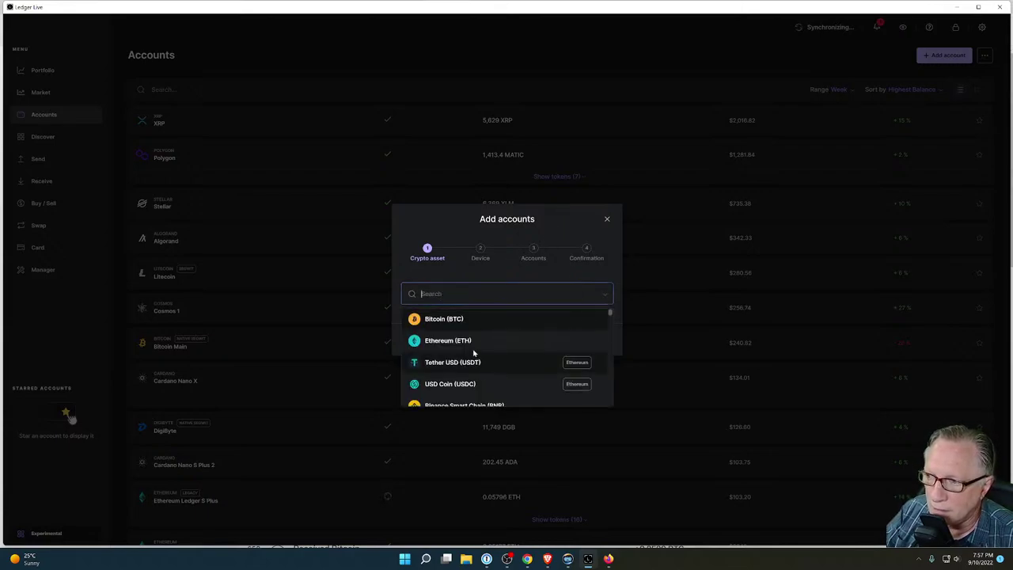
{"action": "scroll", "coordinate": [473, 356], "scroll_direction": "down", "scroll_amount": 2}
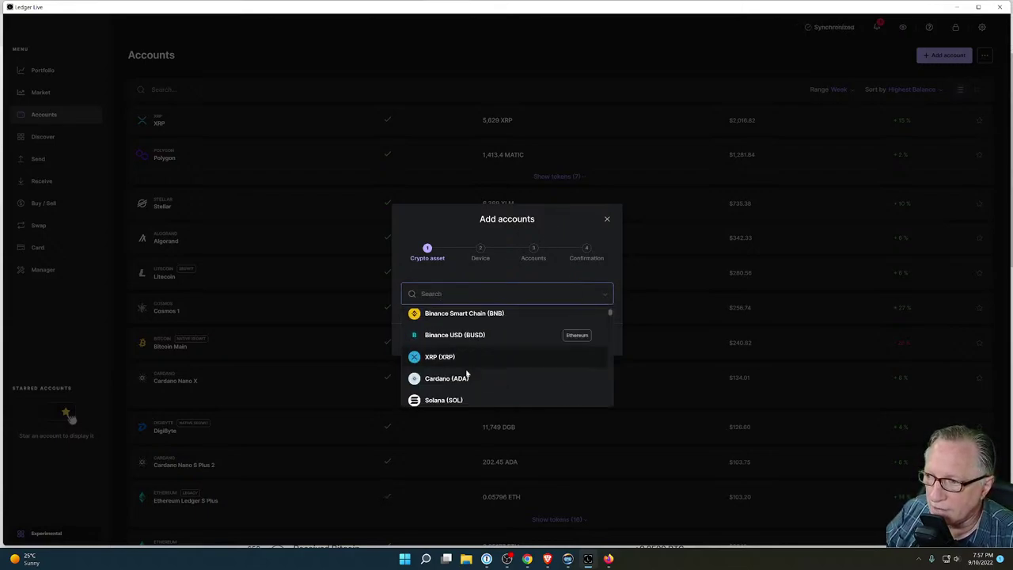
{"action": "scroll", "coordinate": [443, 372], "scroll_direction": "down", "scroll_amount": 1}
{"action": "scroll", "coordinate": [442, 355], "scroll_direction": "up", "scroll_amount": 3}
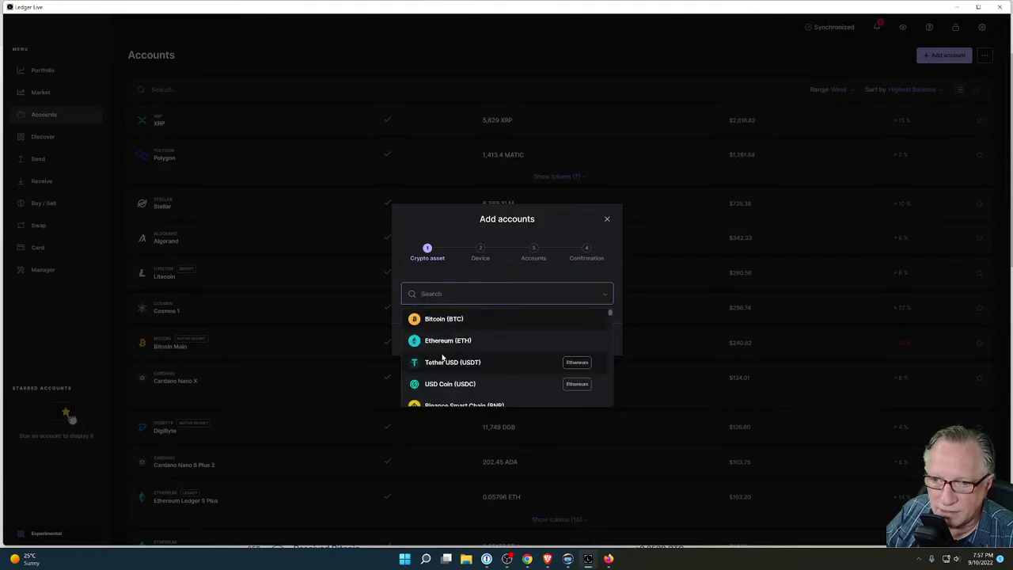
{"action": "left_click", "coordinate": [443, 361]}
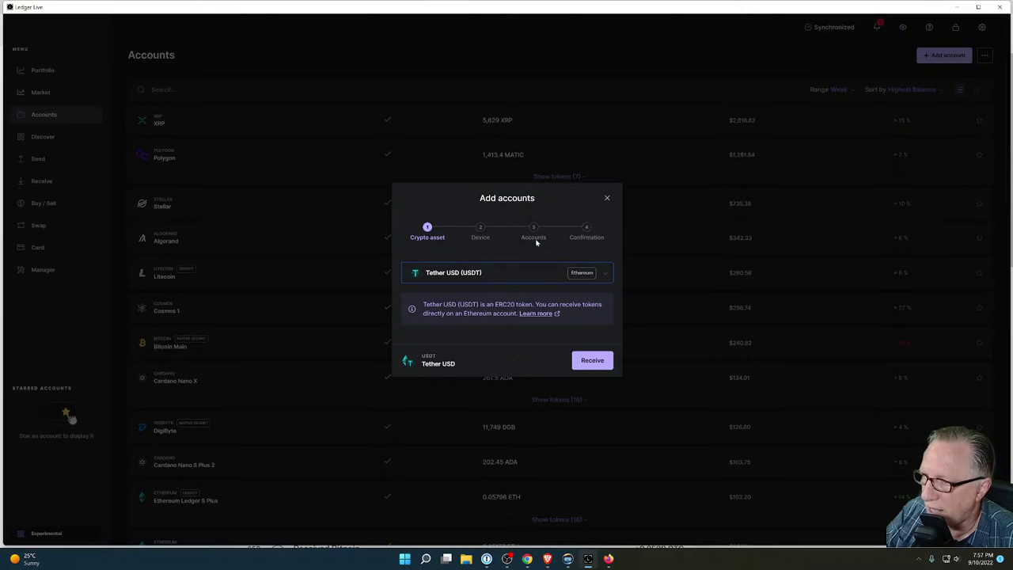
{"action": "left_click", "coordinate": [607, 199]}
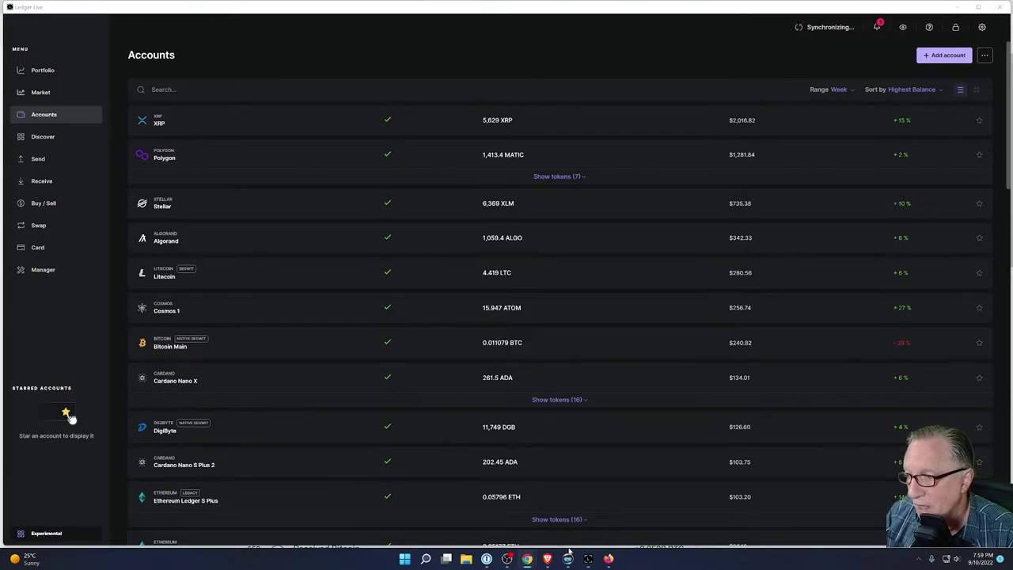
Return to Coinbase's home feed, then open the Assets page showing the $4,138.36 balance
{"action": "left_click", "coordinate": [547, 559]}
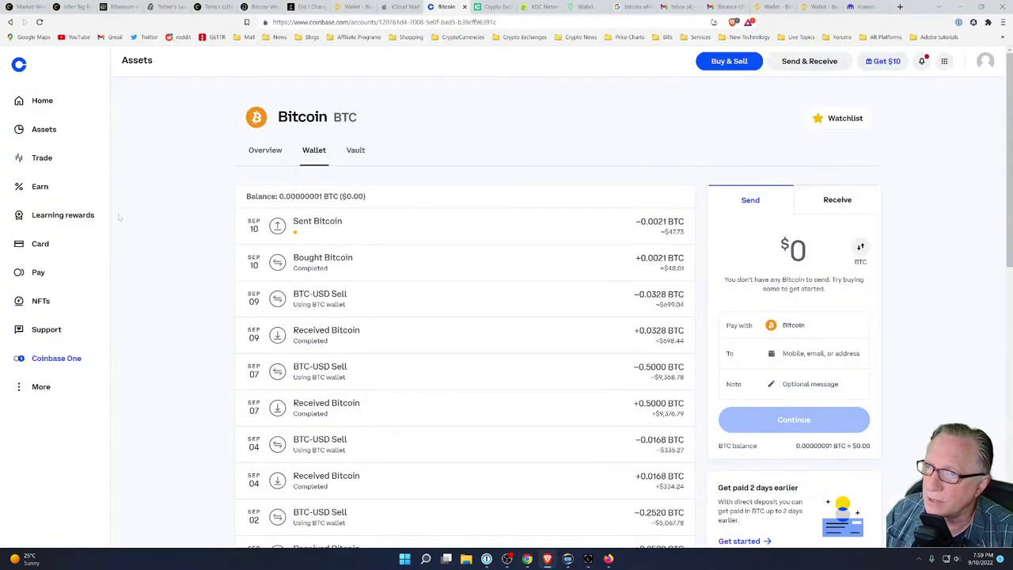
{"action": "left_click", "coordinate": [40, 101]}
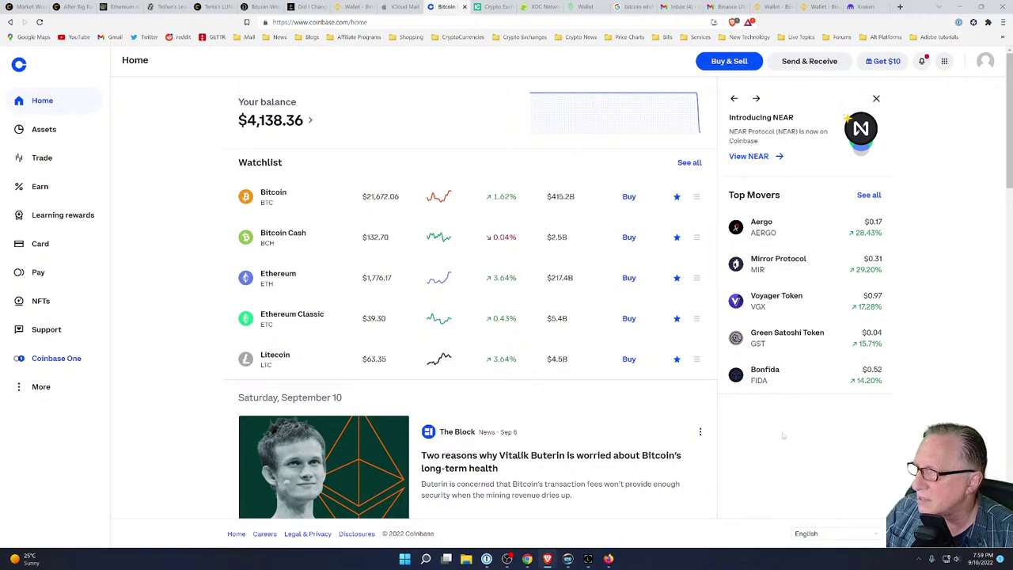
{"action": "scroll", "coordinate": [782, 432], "scroll_direction": "down", "scroll_amount": 2}
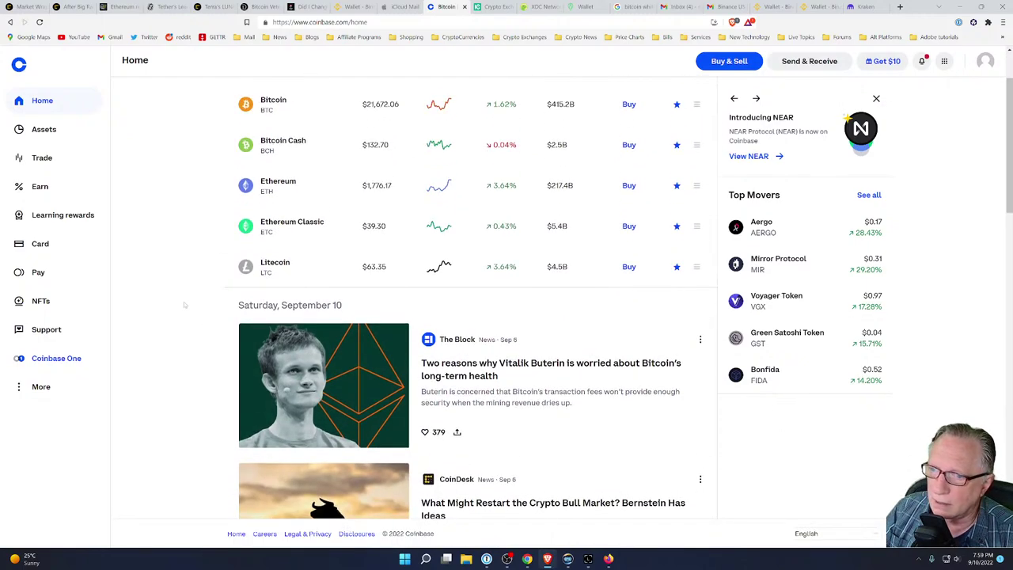
{"action": "scroll", "coordinate": [157, 333], "scroll_direction": "up", "scroll_amount": 1}
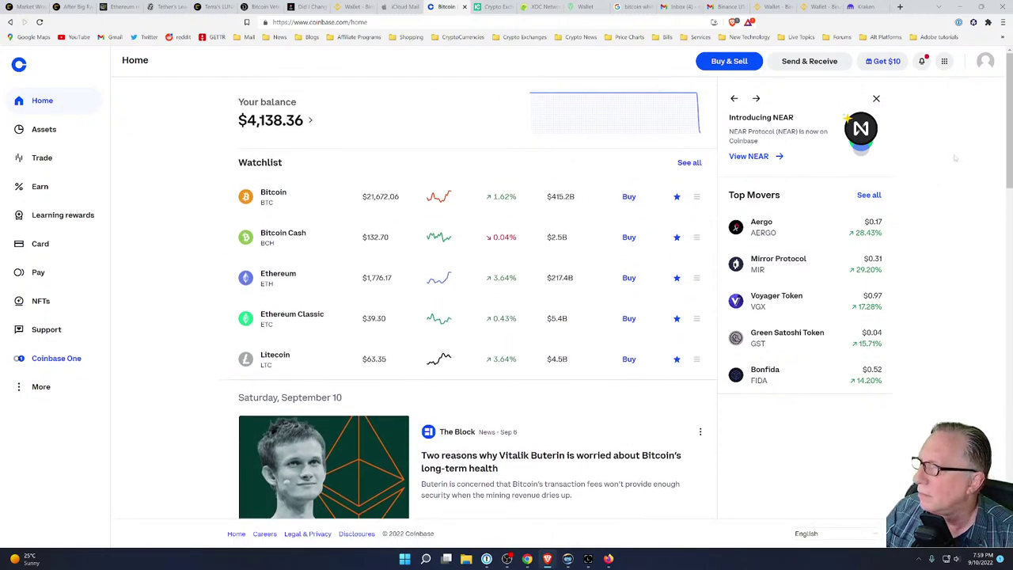
{"action": "mouse_move", "coordinate": [1009, 131]}
{"action": "left_mouse_down"}
{"action": "mouse_move", "coordinate": [1008, 443]}
{"action": "mouse_move", "coordinate": [1008, 111]}
{"action": "left_mouse_up"}
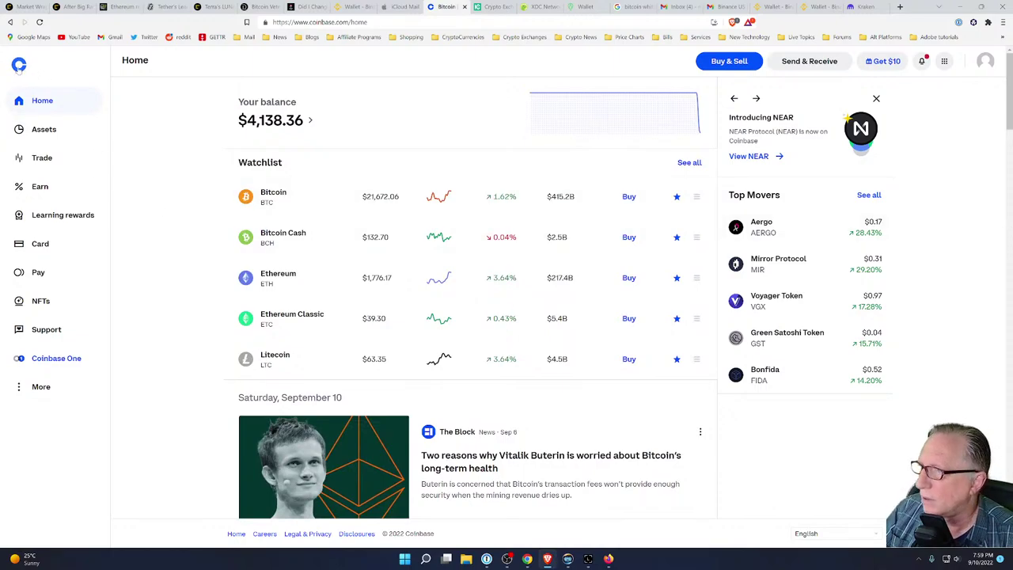
{"action": "left_click", "coordinate": [42, 136]}
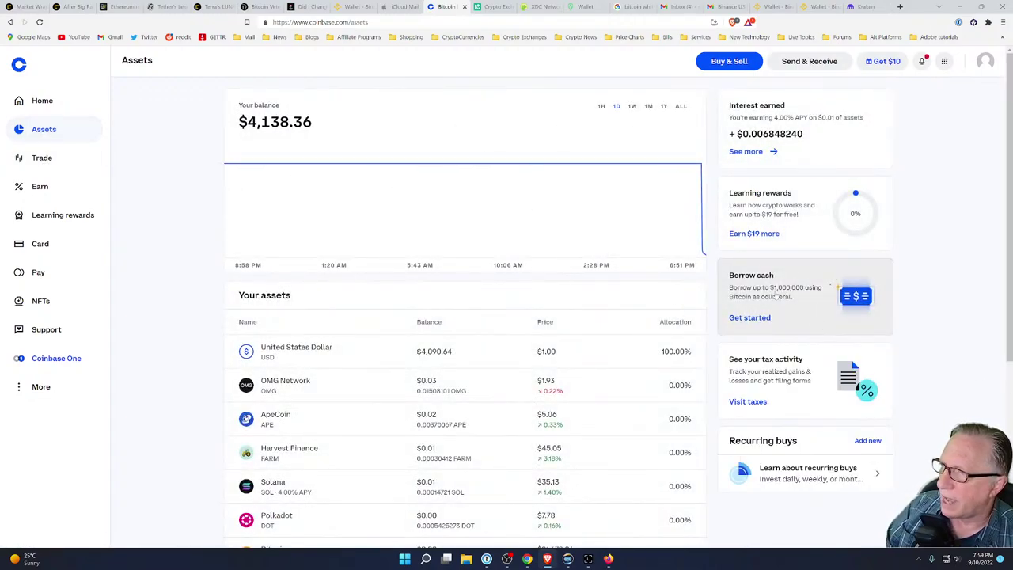
{"action": "left_click", "coordinate": [771, 293]}
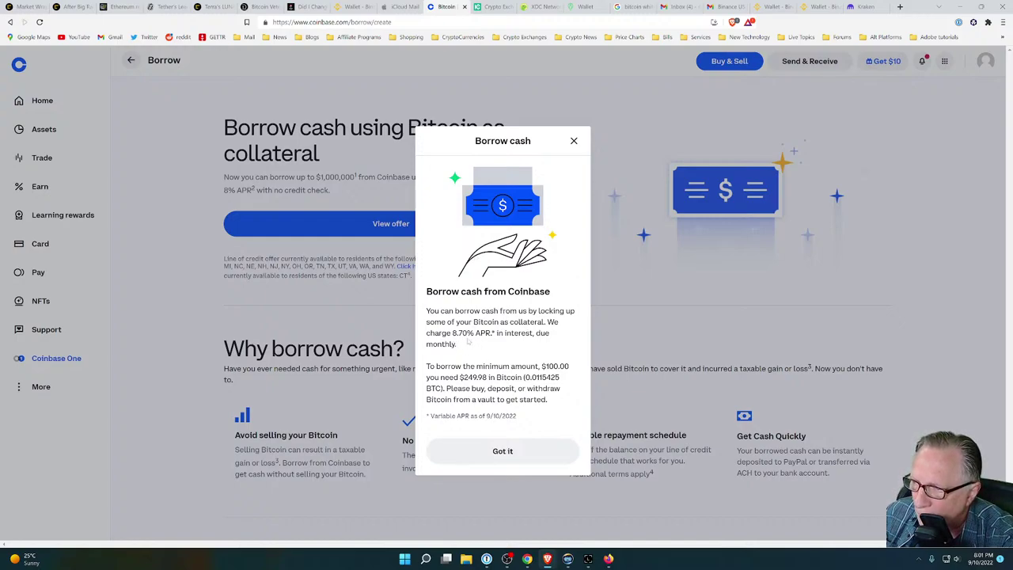
{"action": "left_click", "coordinate": [574, 142]}
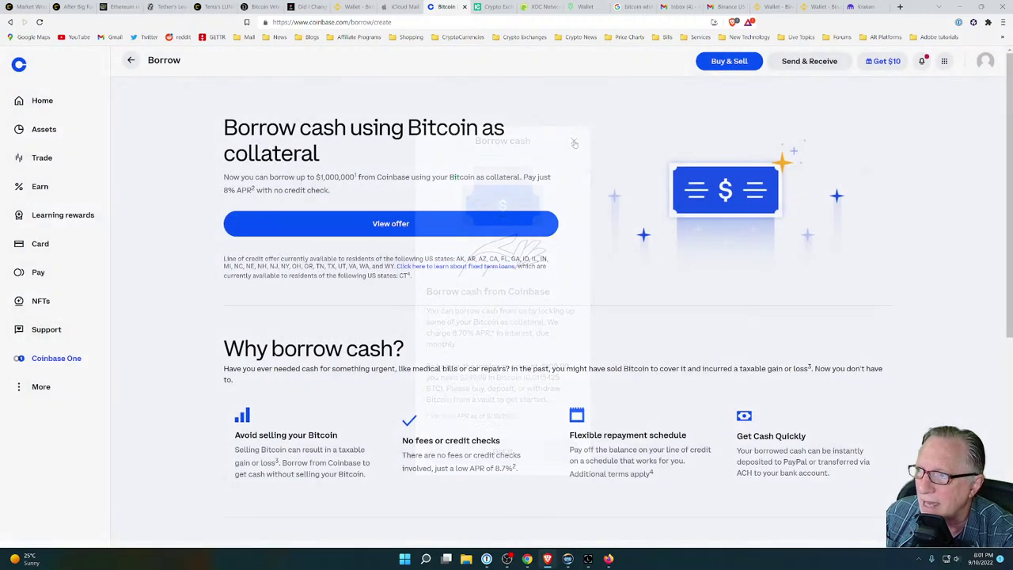
{"action": "left_click", "coordinate": [131, 61]}
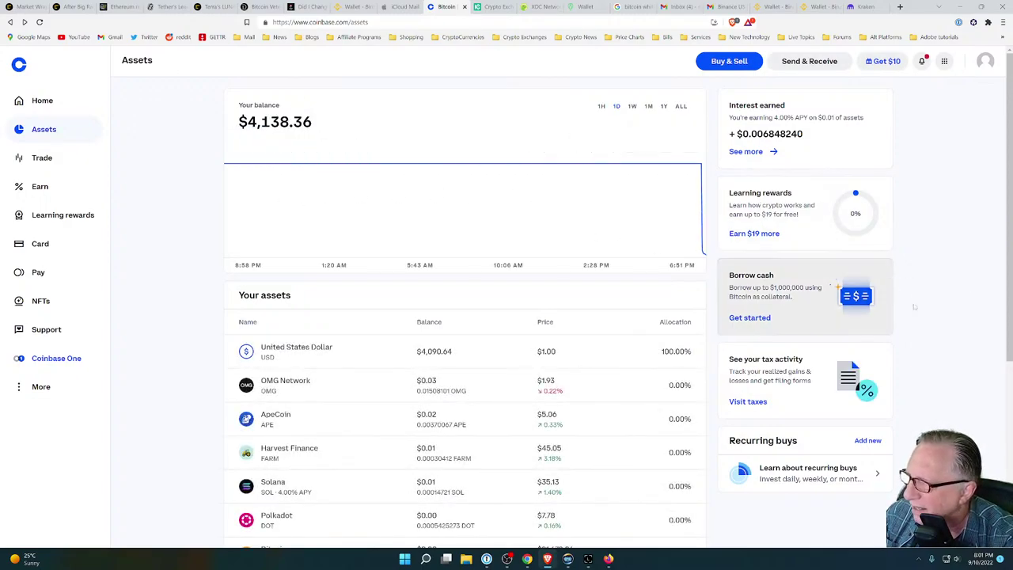
Open the Earn page from the Interest earned card's See more link
{"action": "scroll", "coordinate": [931, 364], "scroll_direction": "down", "scroll_amount": 1}
{"action": "scroll", "coordinate": [931, 364], "scroll_direction": "up", "scroll_amount": 1}
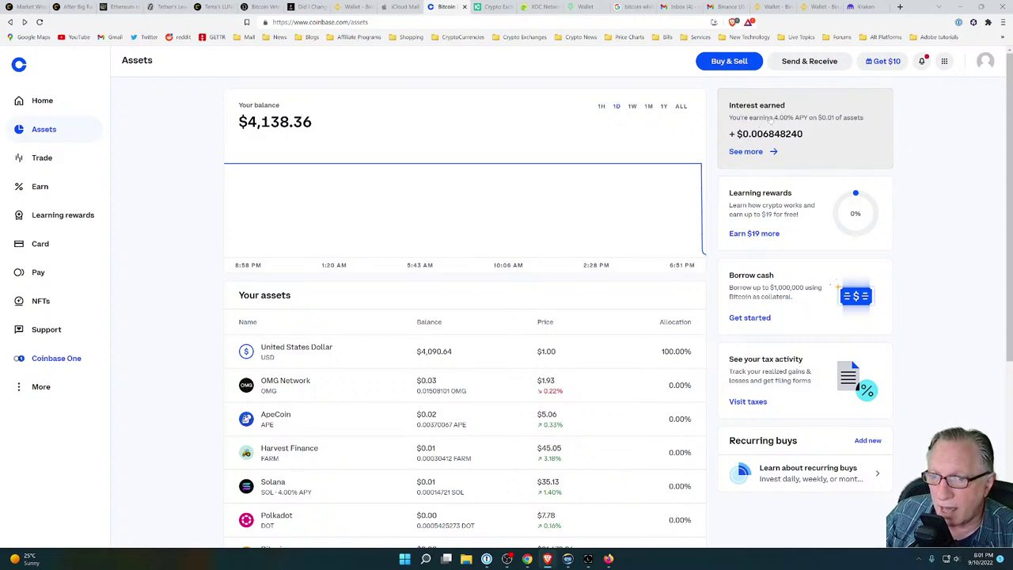
{"action": "left_click", "coordinate": [753, 152]}
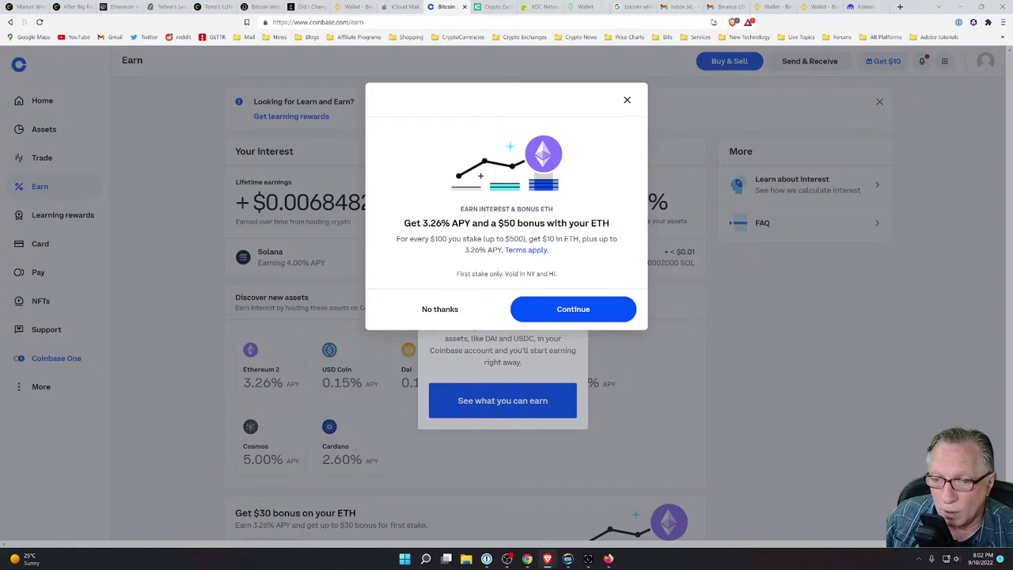
Close the ETH staking bonus popup and the 'Earn up to 5.75% interest' dialog
{"action": "left_click", "coordinate": [627, 99]}
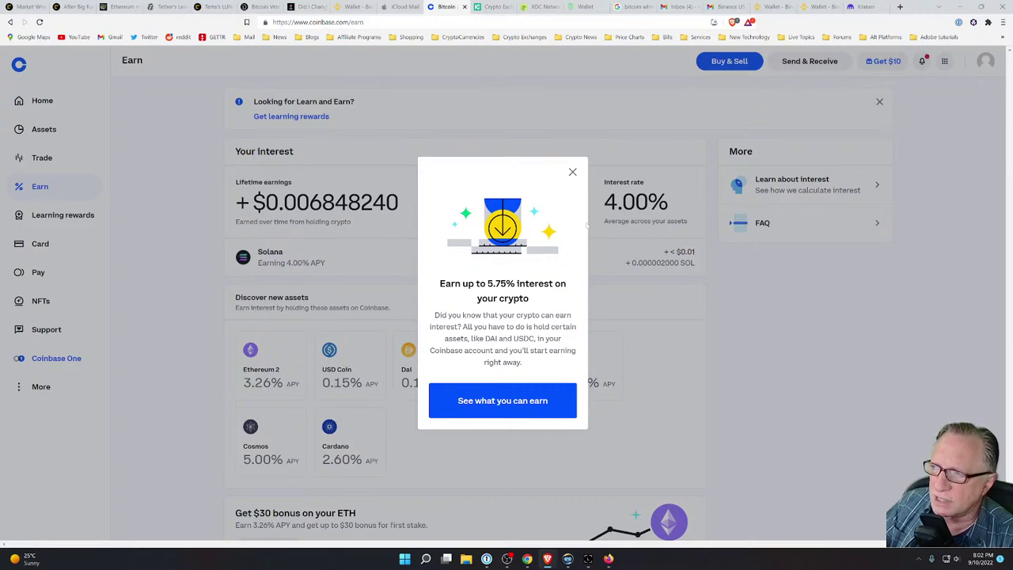
{"action": "left_click", "coordinate": [573, 173]}
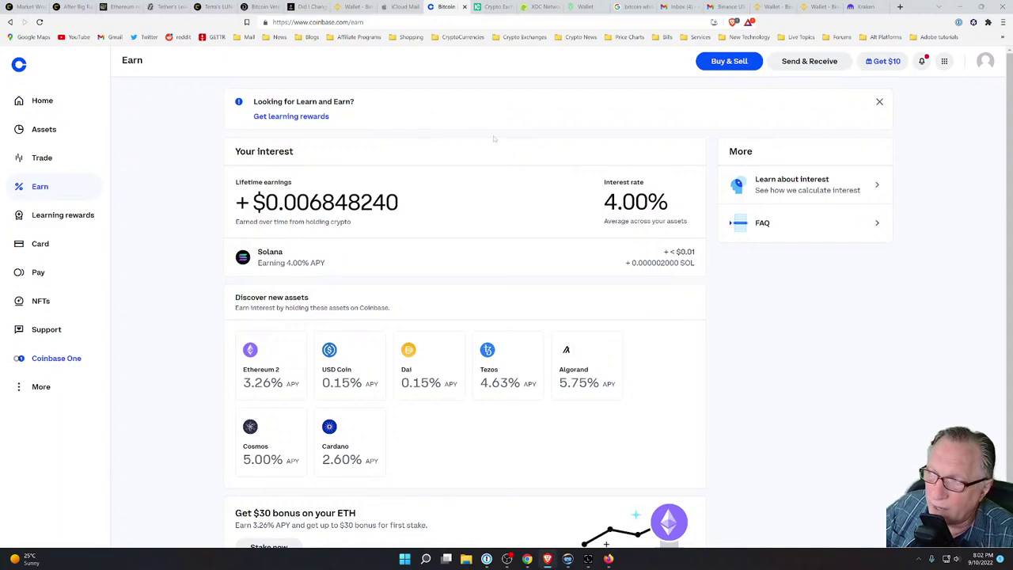
Search CoinGecko for 'magicc' and open the MagicCraft (MCRT) coin page
{"action": "left_click", "coordinate": [900, 6]}
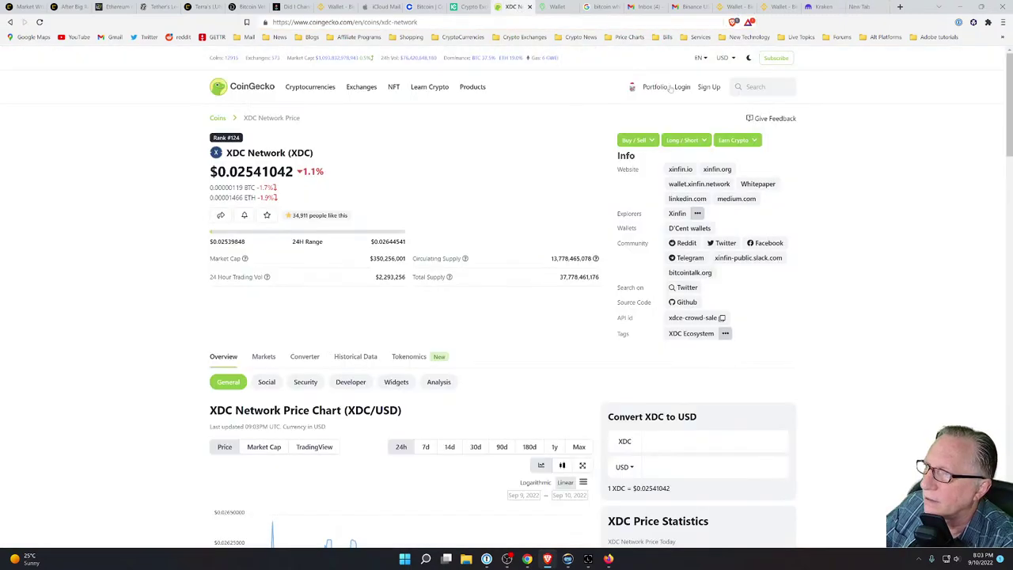
{"action": "left_click", "coordinate": [515, 7]}
{"action": "left_click", "coordinate": [747, 87]}
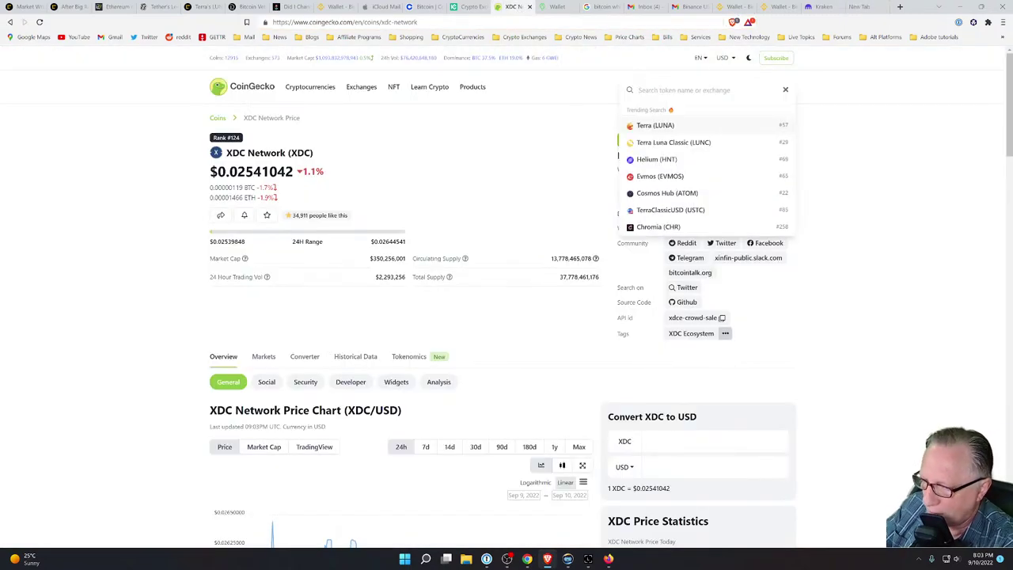
{"action": "type", "text": "magi"}
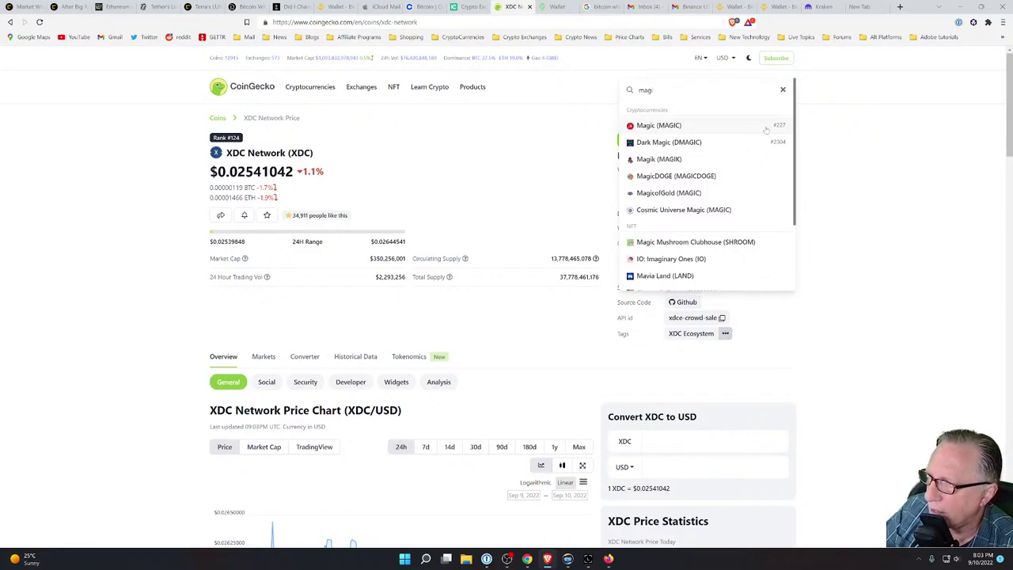
{"action": "type", "text": "c"}
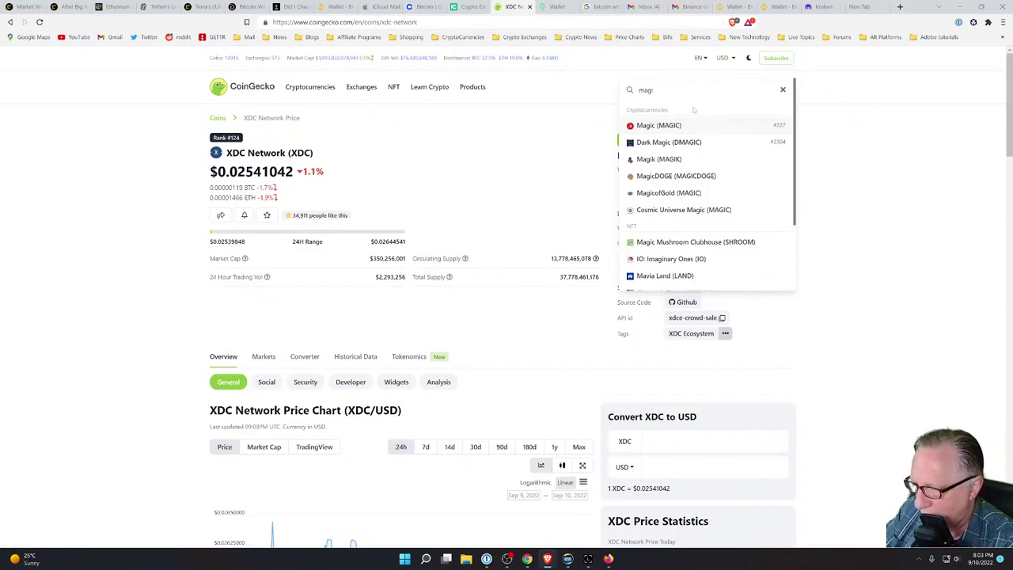
{"action": "type", "text": "c"}
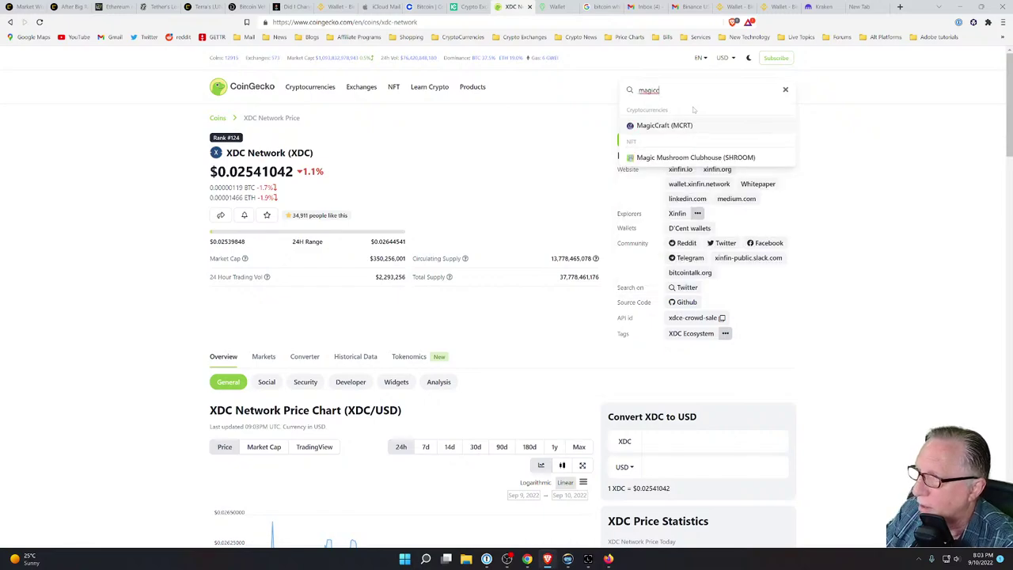
{"action": "left_click", "coordinate": [672, 126]}
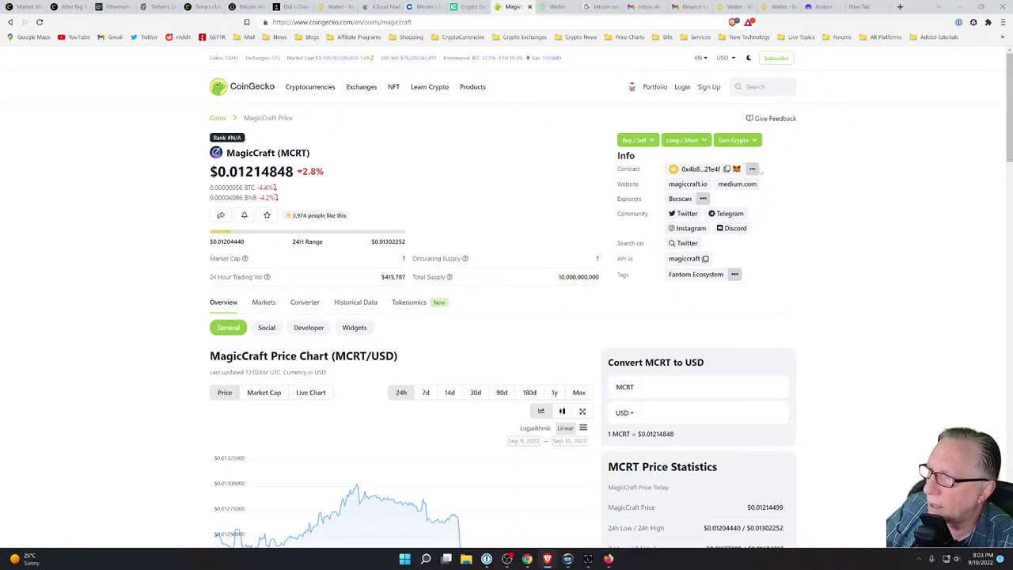
View MagicCraft's contract addresses, then open magiccraft.io from the Info panel
{"action": "left_click", "coordinate": [753, 170]}
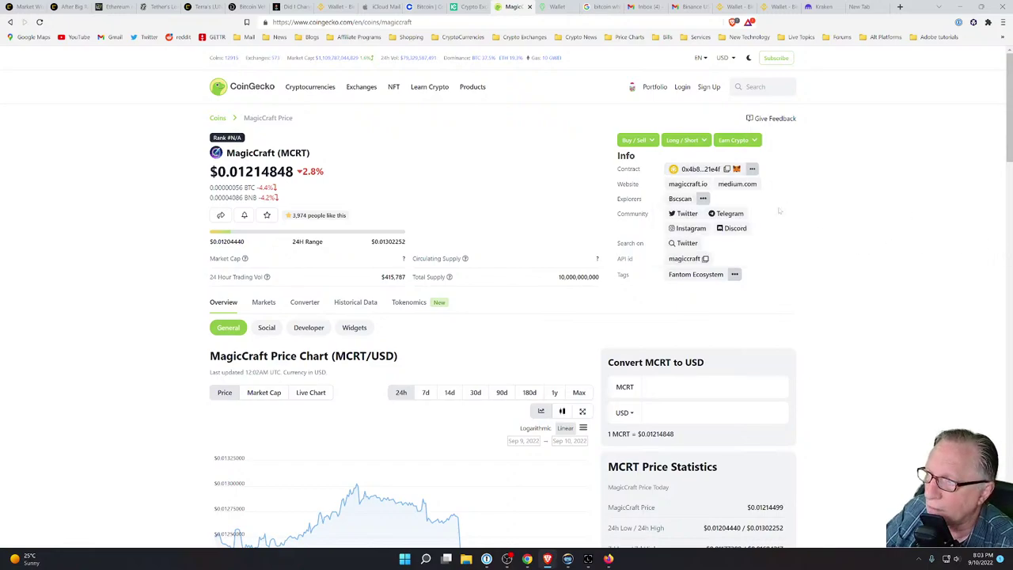
{"action": "left_click", "coordinate": [697, 185]}
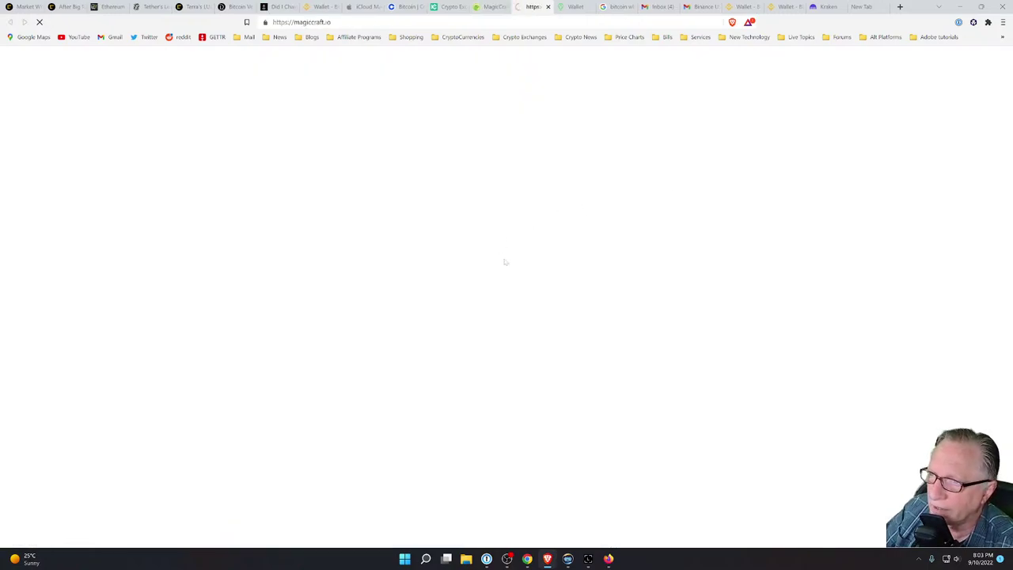